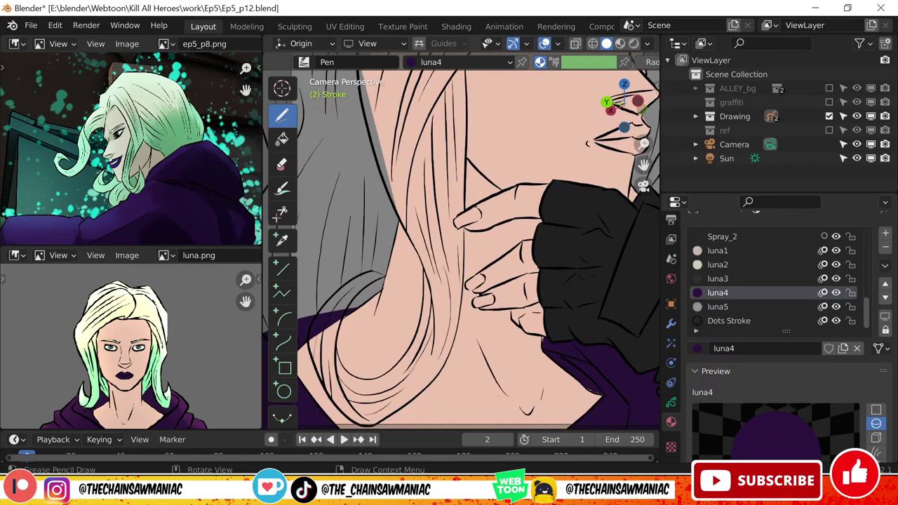
Paint a purple luna4 fingernail, then switch to the luna2 and Material.012 colours.
drag(457, 224, 480, 211)
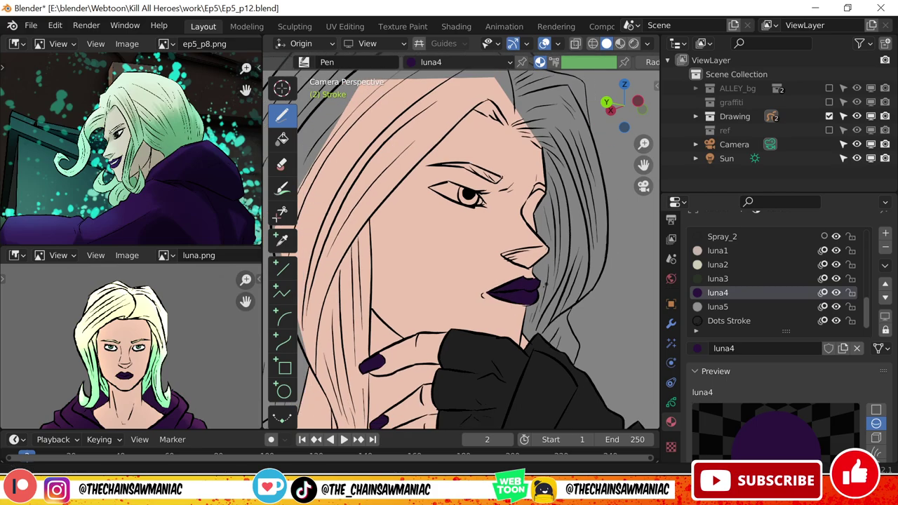
click(718, 265)
scroll(719, 280, up, 7)
click(731, 264)
scroll(573, 271, up, 2)
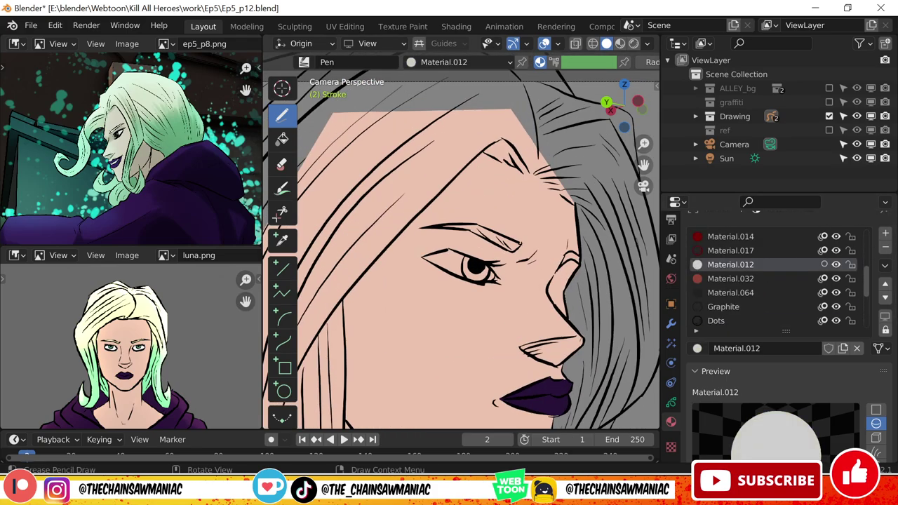
Fill the eye with luna3, then pick the pale yellow luna2 for the eyebrow.
scroll(775, 274, down, 7)
click(775, 273)
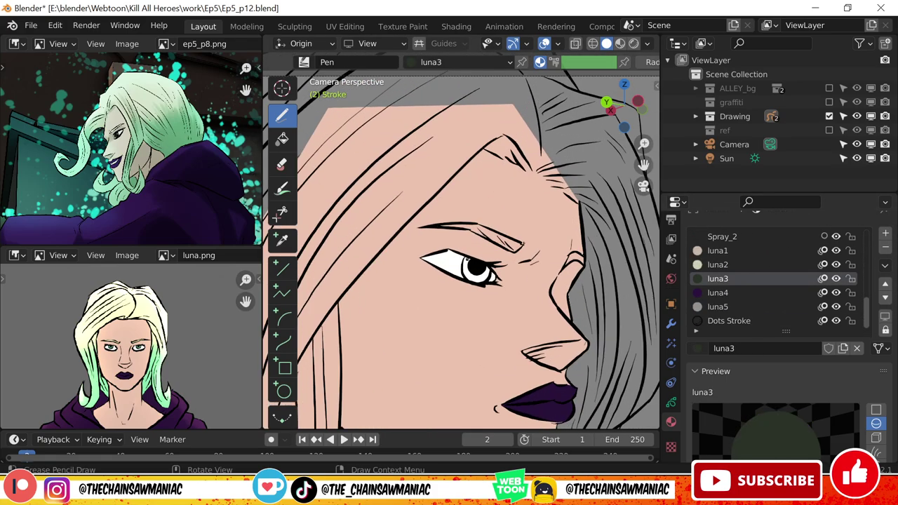
click(776, 266)
scroll(579, 259, up, 1)
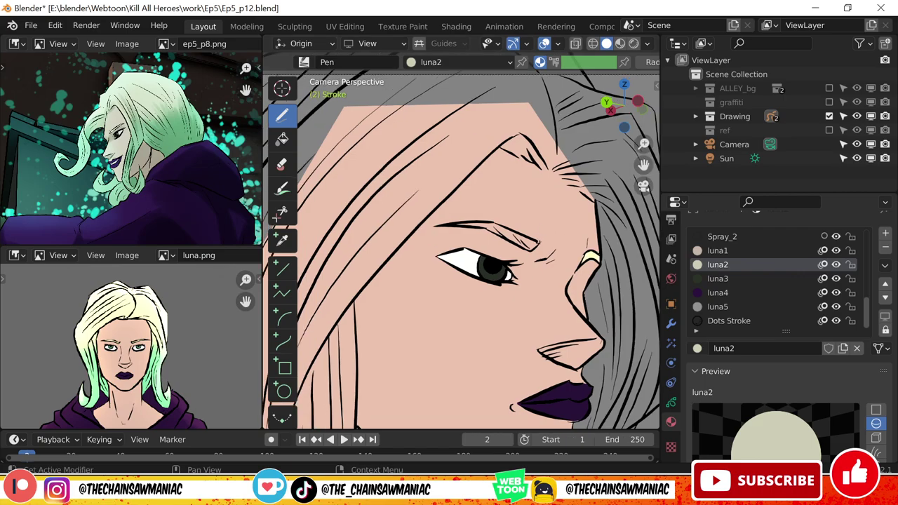
Extrude the eyebrow stroke points in Edit mode and return to Draw mode.
key(Tab)
key(e)
click(547, 246)
key(Tab)
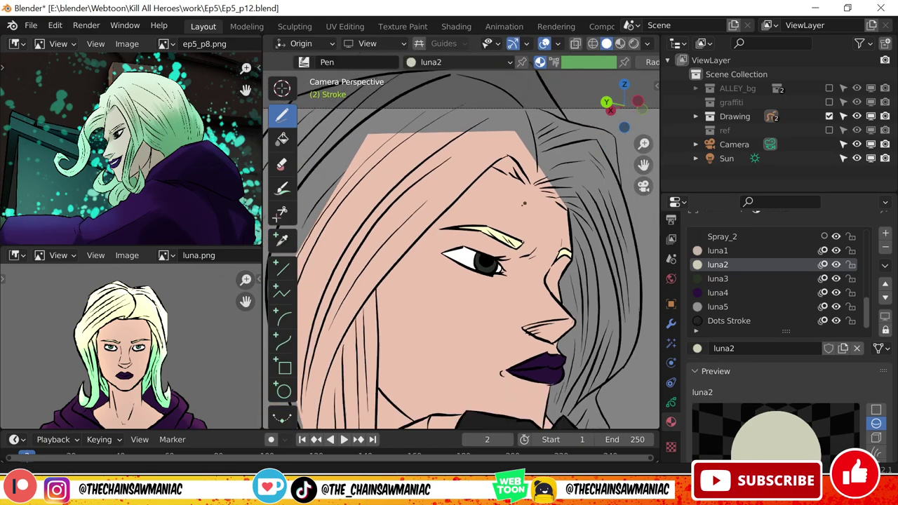
scroll(547, 246, down, 4)
scroll(521, 284, up, 3)
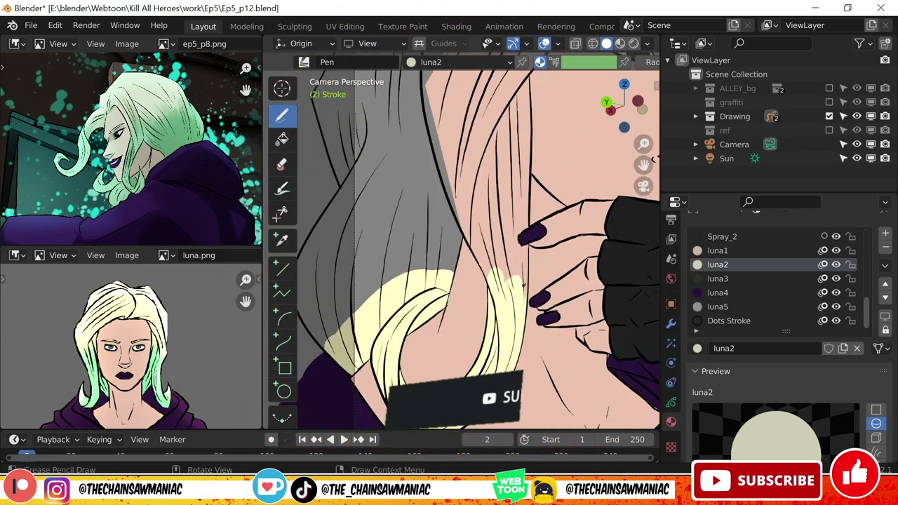
Paint pale yellow up the hair strand beside the eye.
shift+middle_drag(463, 246, 449, 287)
mouse_move(508, 288)
mouse_down()
mouse_move(502, 320)
mouse_move(457, 261)
mouse_move(462, 269)
mouse_up()
scroll(461, 271, down, 2)
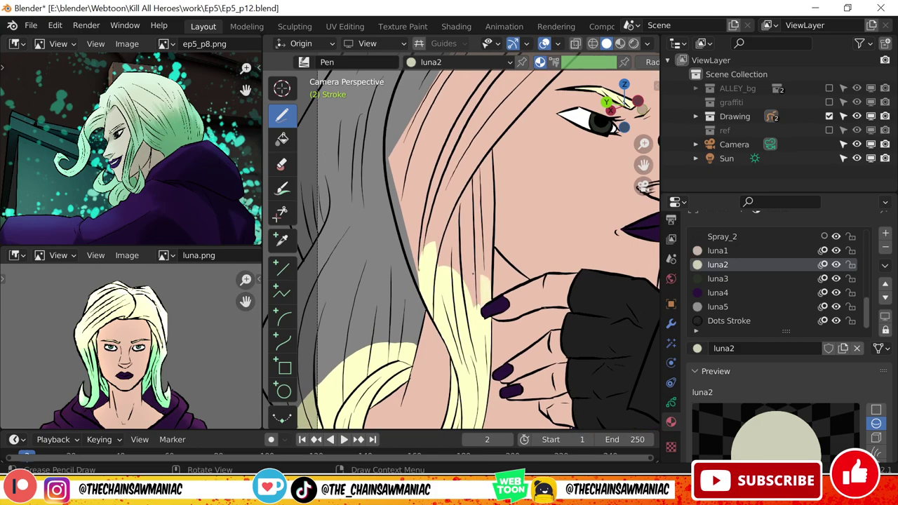
mouse_move(461, 271)
shift+middle_down()
mouse_move(470, 295)
mouse_move(487, 263)
shift+middle_up()
Dissolve the selected hair fill points in Edit mode and return to drawing.
key(Tab)
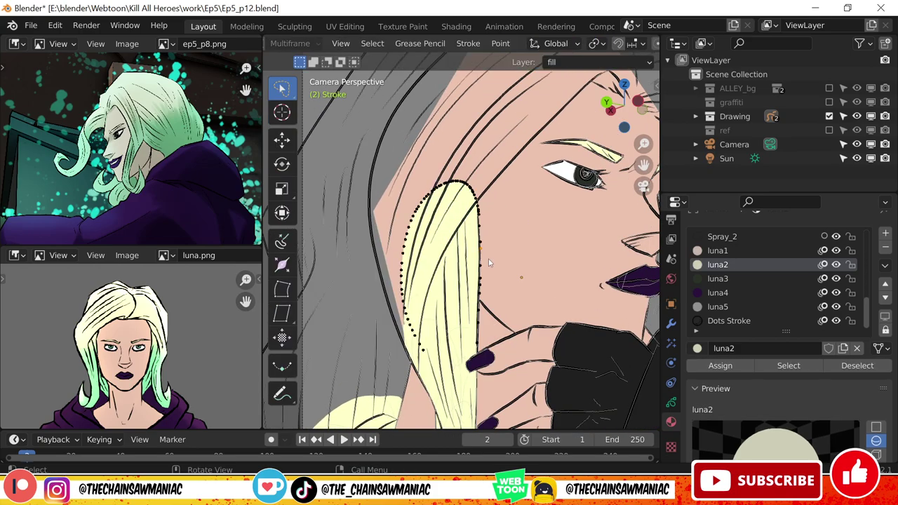
key(x)
click(484, 222)
key(Tab)
scroll(483, 222, up, 3)
scroll(534, 140, down, 3)
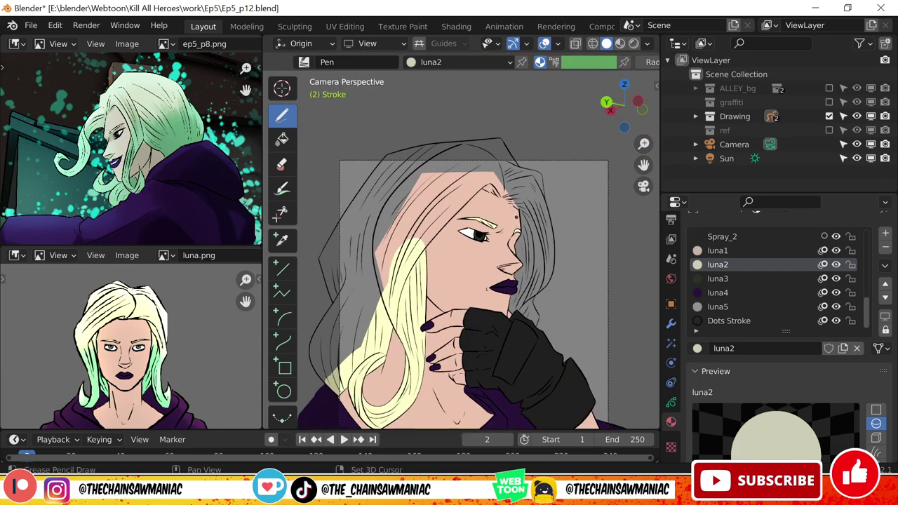
Paint pale yellow over the grey hair near the forehead.
shift+middle_drag(534, 139, 504, 170)
mouse_move(506, 170)
mouse_down()
mouse_move(526, 144)
mouse_move(544, 191)
mouse_up()
shift+middle_drag(544, 191, 533, 163)
drag(536, 148, 548, 238)
drag(520, 204, 544, 222)
shift+middle_drag(527, 235, 534, 175)
right_click(533, 175)
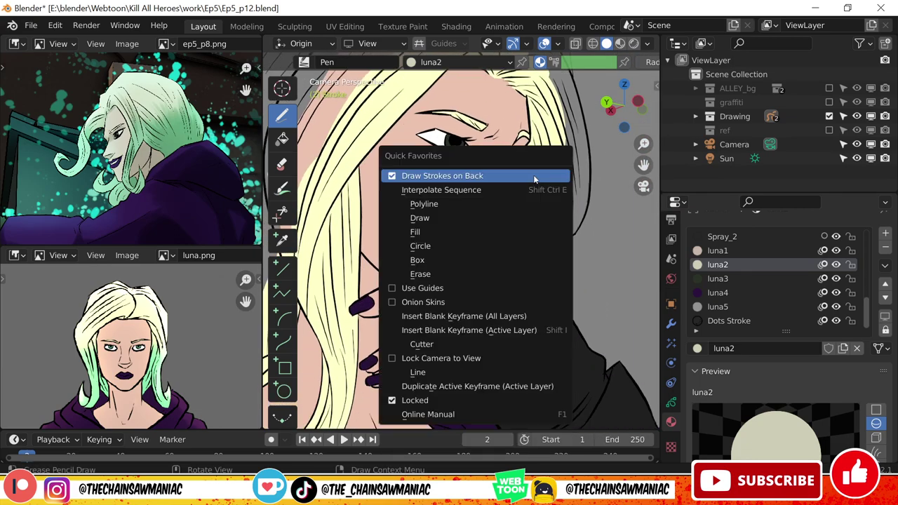
key(Escape)
Fill the hair beside and below the cheek with pale yellow.
mouse_move(547, 197)
mouse_down()
mouse_move(519, 228)
mouse_move(524, 253)
mouse_move(509, 284)
mouse_up()
scroll(547, 288, up, 5)
scroll(456, 231, down, 1)
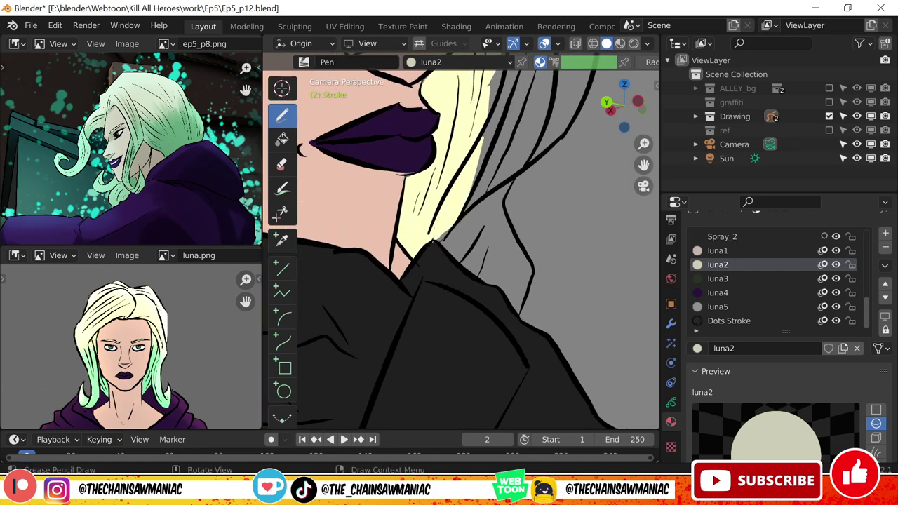
drag(490, 197, 481, 275)
drag(520, 313, 512, 211)
Paint pale yellow across the top of the hair.
mouse_move(512, 211)
shift+middle_down()
mouse_move(471, 267)
mouse_move(421, 421)
shift+middle_up()
mouse_move(456, 211)
shift+middle_down()
mouse_move(456, 322)
mouse_move(449, 309)
shift+middle_up()
scroll(456, 323, down, 2)
drag(484, 211, 414, 253)
shift+middle_drag(435, 238, 435, 281)
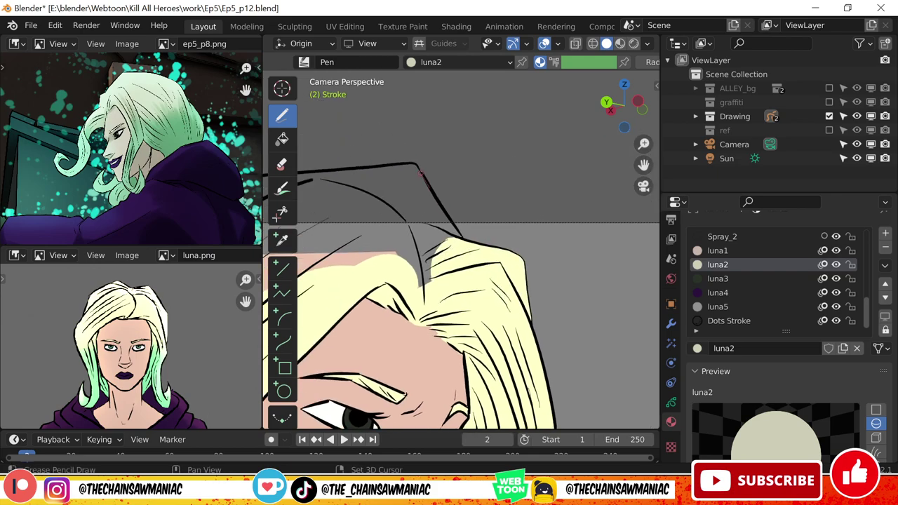
drag(457, 168, 400, 231)
scroll(488, 195, up, 2)
Extrude the hair fill points outward to close gaps.
scroll(487, 196, down, 2)
key(Tab)
key(e)
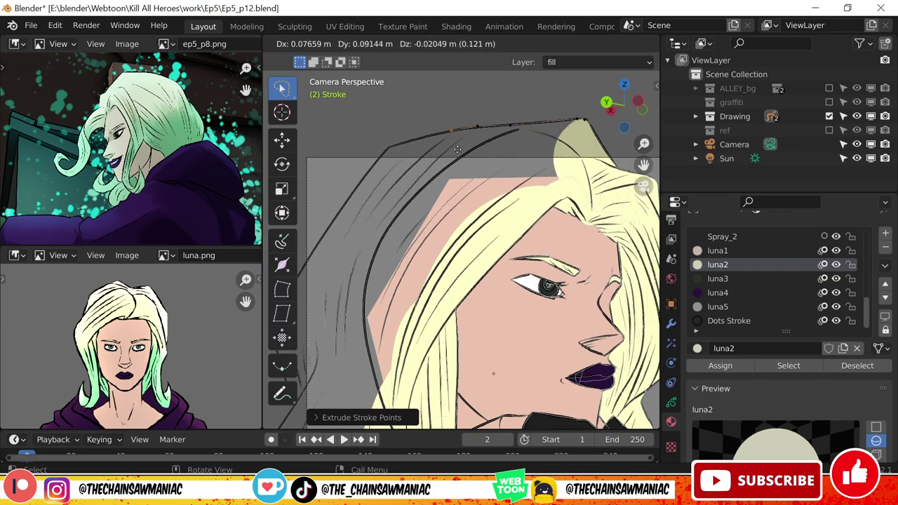
click(389, 167)
scroll(397, 231, down, 3)
scroll(396, 230, up, 5)
Grab and move more hair fill points outward to cover the remaining gaps.
key(g)
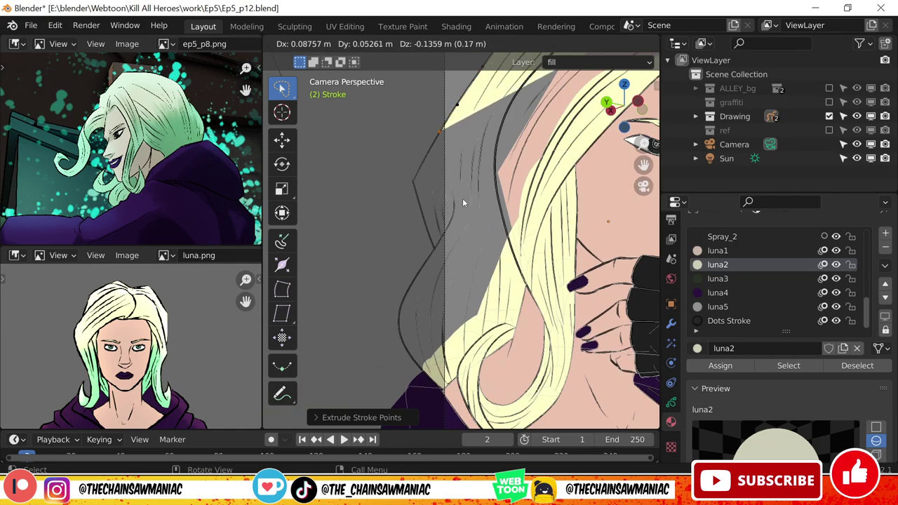
click(446, 286)
scroll(469, 217, up, 2)
key(g)
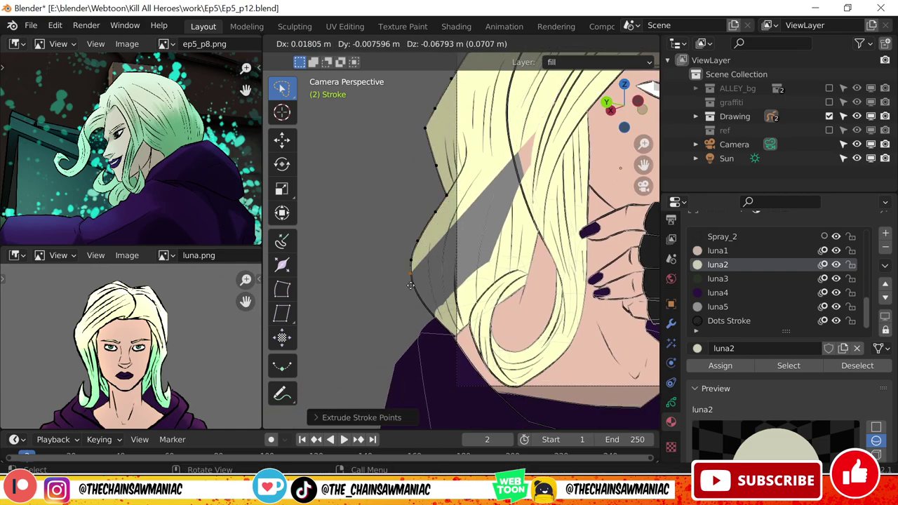
scroll(472, 310, down, 3)
click(473, 310)
key(Tab)
scroll(473, 310, down, 2)
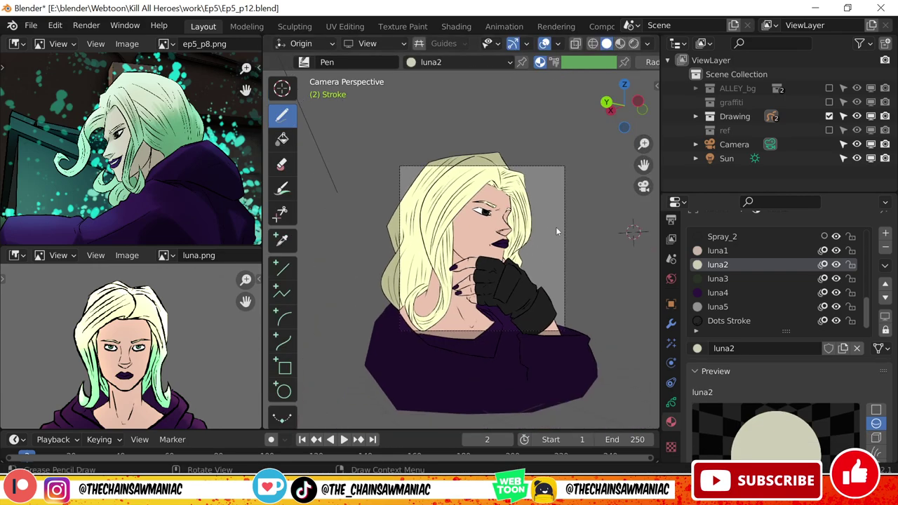
Extrude the luna5 glove fill points to stretch the glove shape.
click(717, 307)
scroll(492, 253, up, 3)
key(Tab)
key(e)
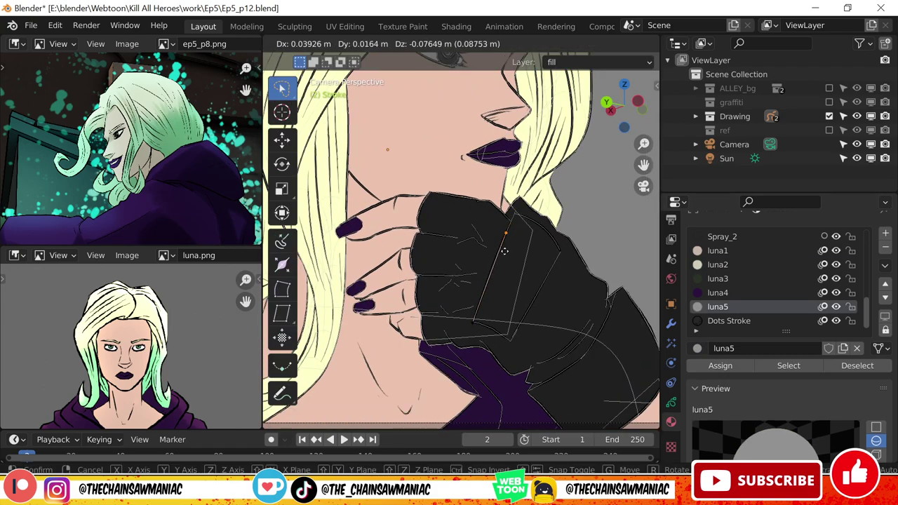
click(547, 260)
key(Tab)
scroll(464, 252, down, 3)
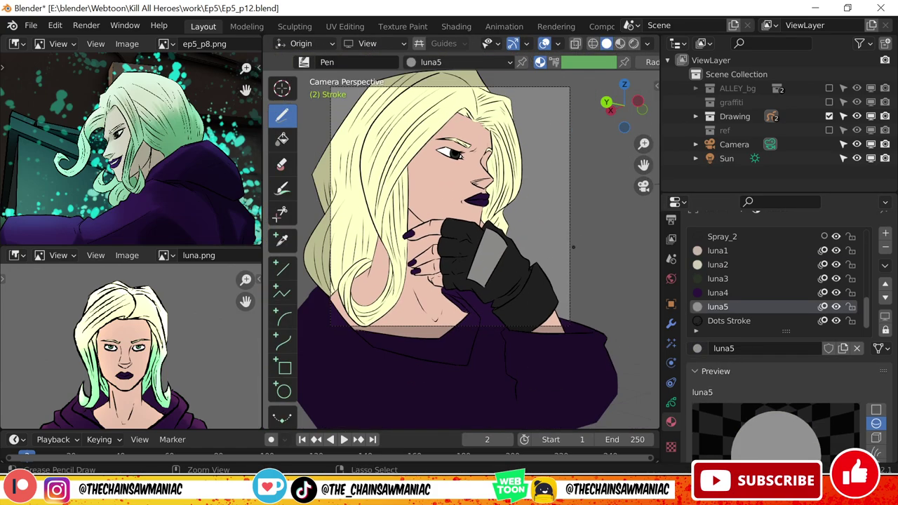
Select all strokes using the luna2 hair material and copy them.
key(Tab)
click(718, 264)
click(761, 366)
scroll(619, 310, down, 1)
key(c)
Paste the hair strokes into new layer GP_Layer.001 and lock the fill layer.
click(672, 402)
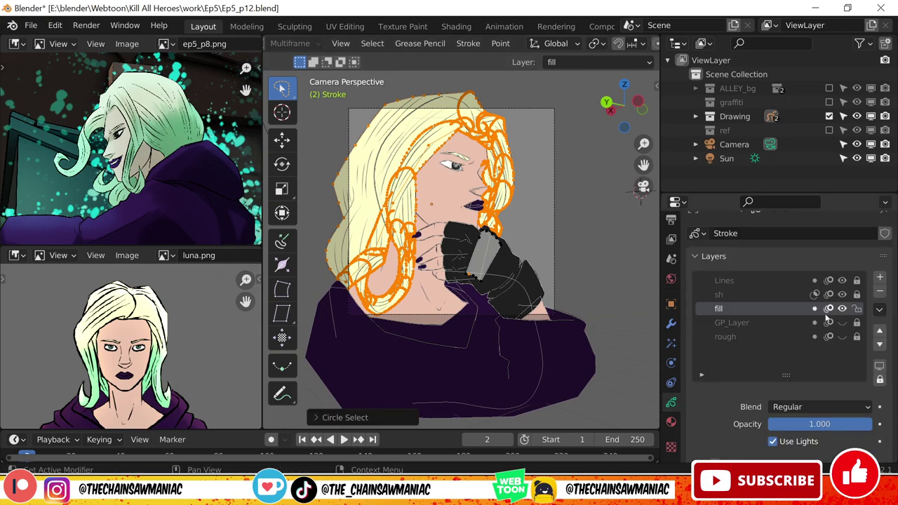
click(881, 280)
key(ctrl+v)
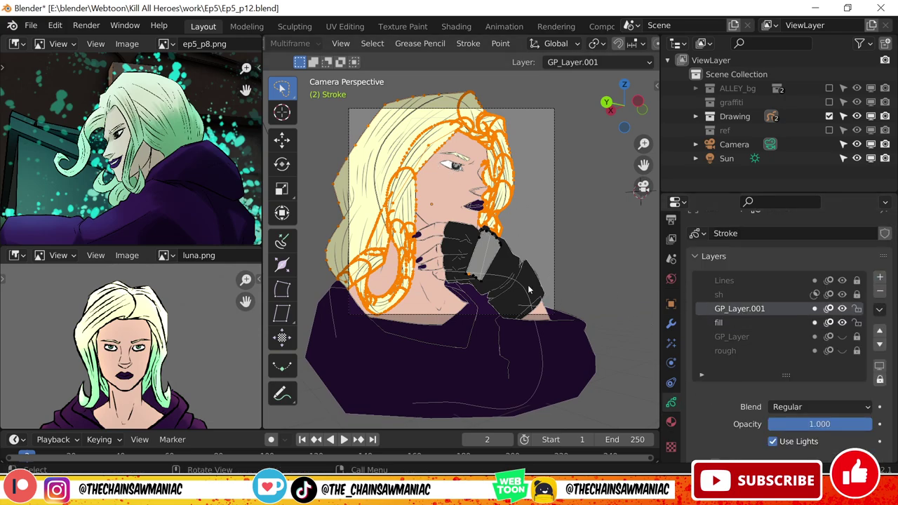
scroll(526, 314, up, 5)
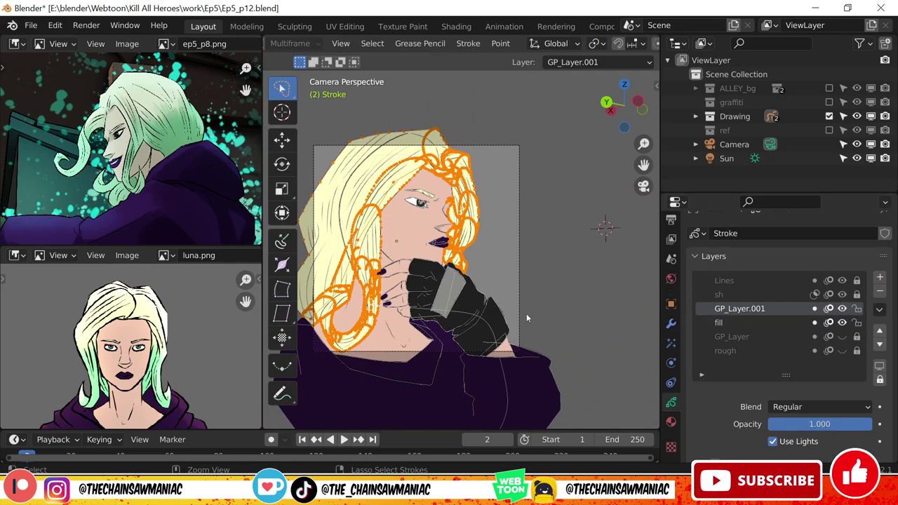
click(857, 322)
scroll(591, 302, down, 5)
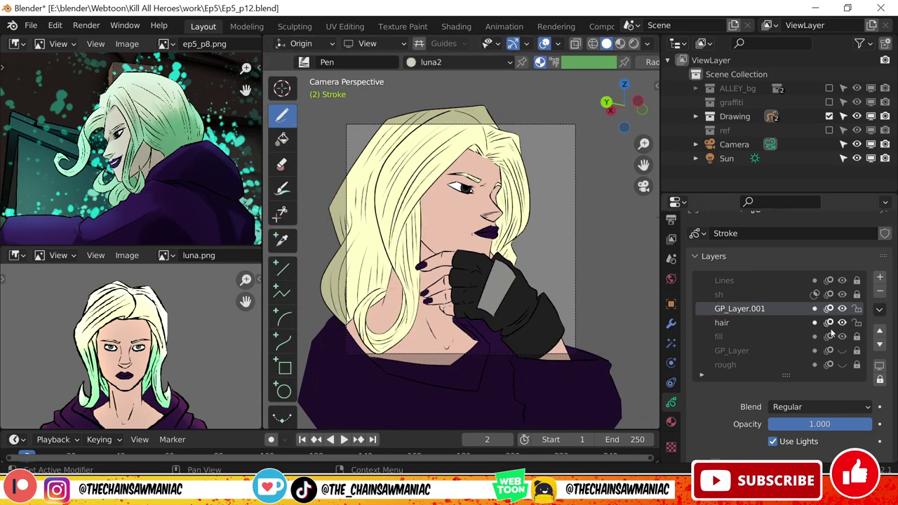
Airbrush black shading on the lower left and right hair, then show the graffiti collection.
scroll(772, 316, down, 4)
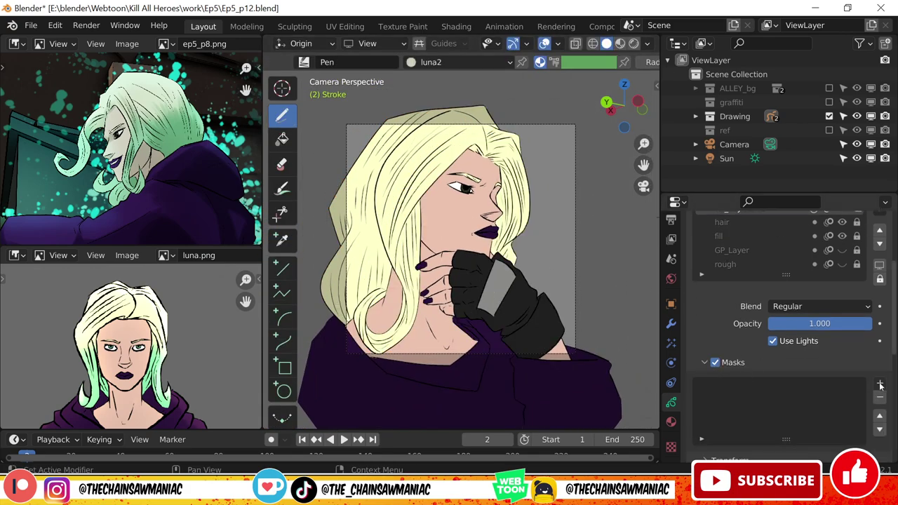
scroll(566, 267, down, 1)
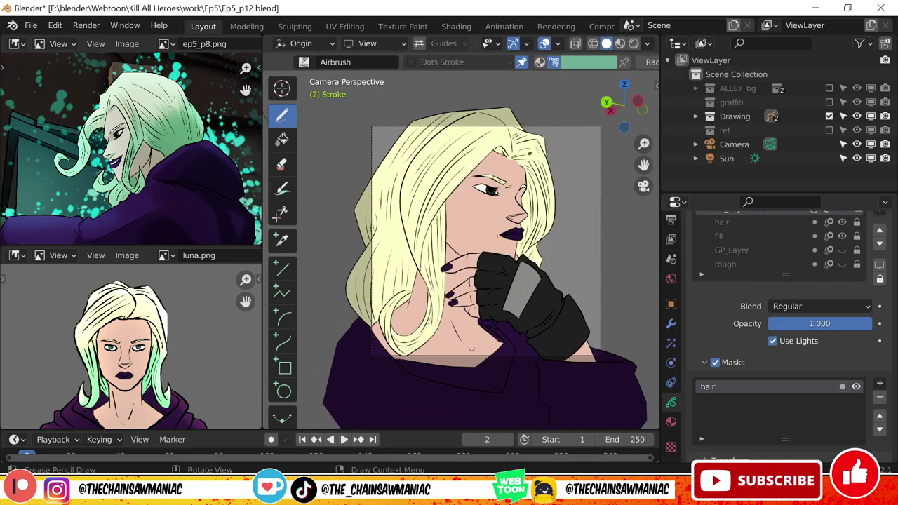
key(z)
mouse_move(407, 176)
mouse_down()
mouse_move(379, 323)
mouse_move(421, 336)
mouse_up()
key(ctrl+z)
drag(365, 210, 456, 218)
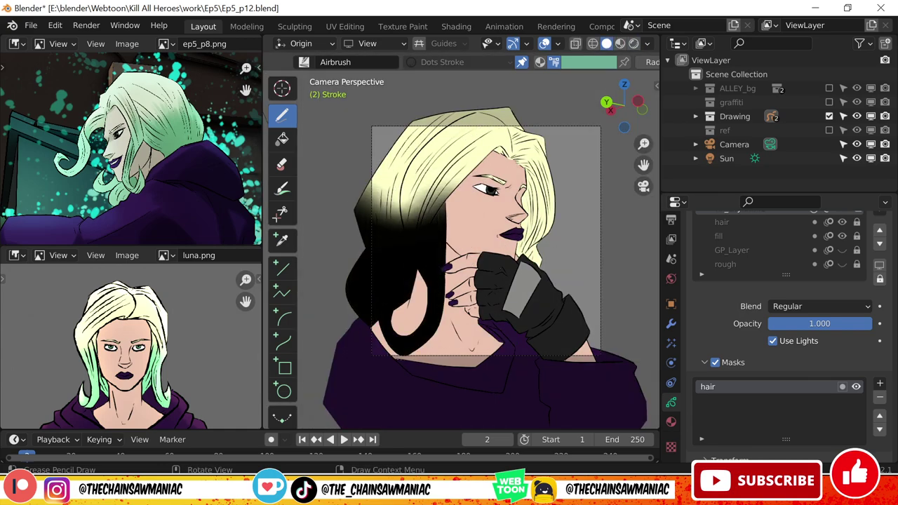
drag(526, 196, 547, 260)
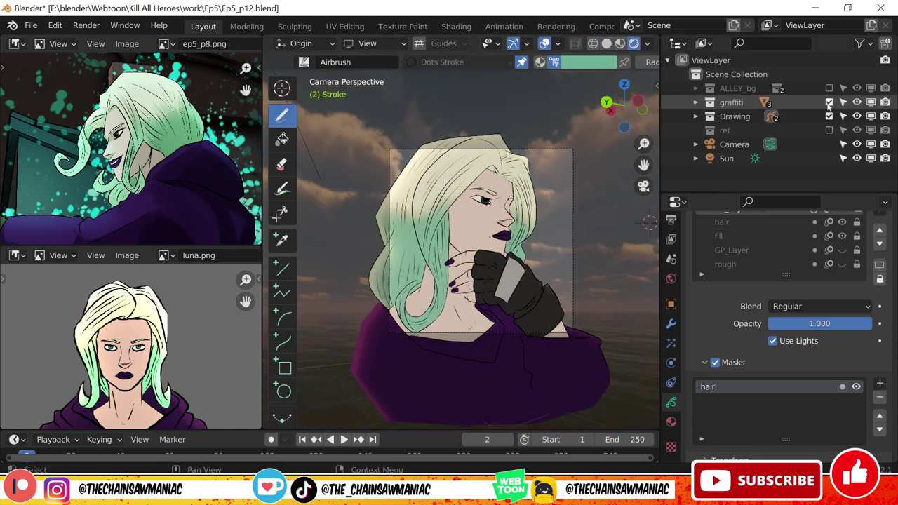
click(830, 130)
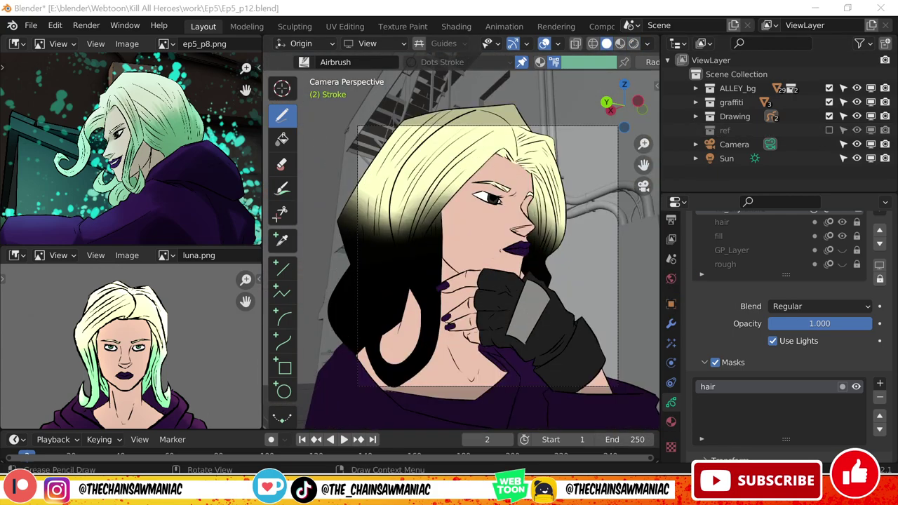
Switch to Material Preview shading and adjust the Rim effect's X and Y offsets.
key(z)
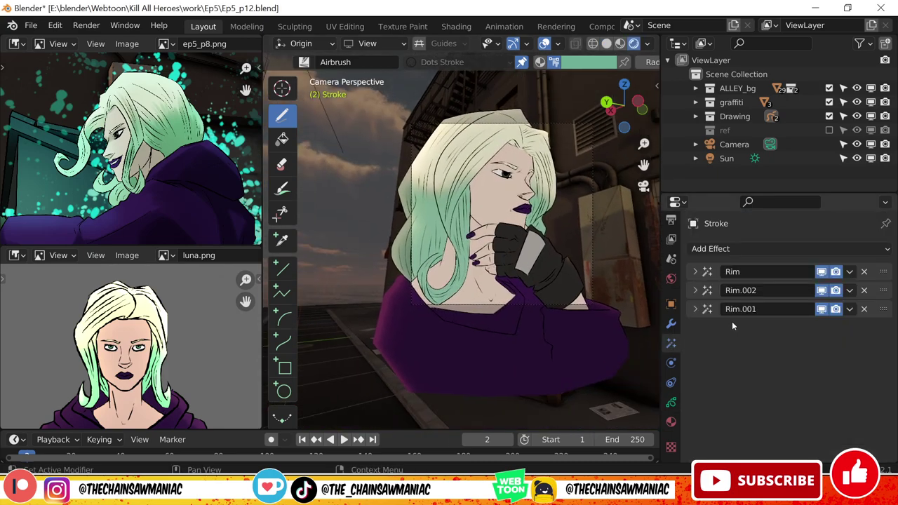
click(864, 289)
click(864, 289)
click(862, 276)
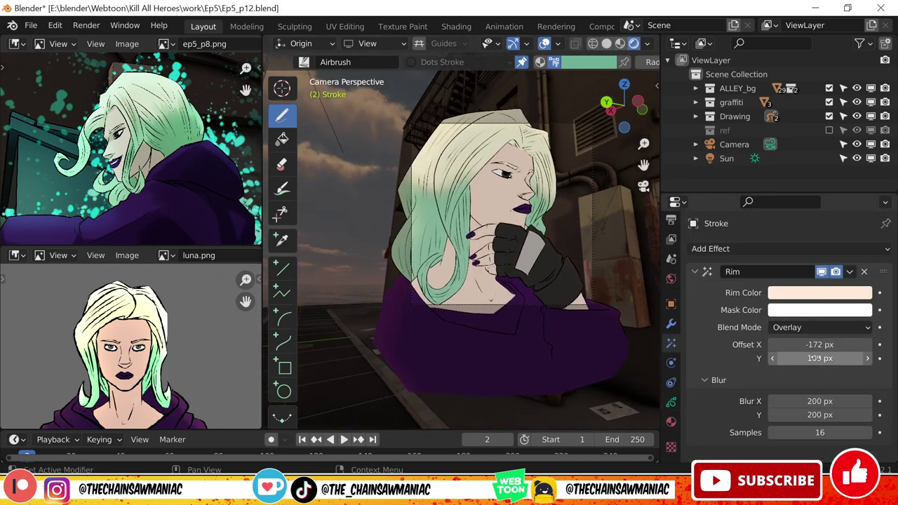
drag(820, 345, 772, 344)
drag(820, 359, 772, 359)
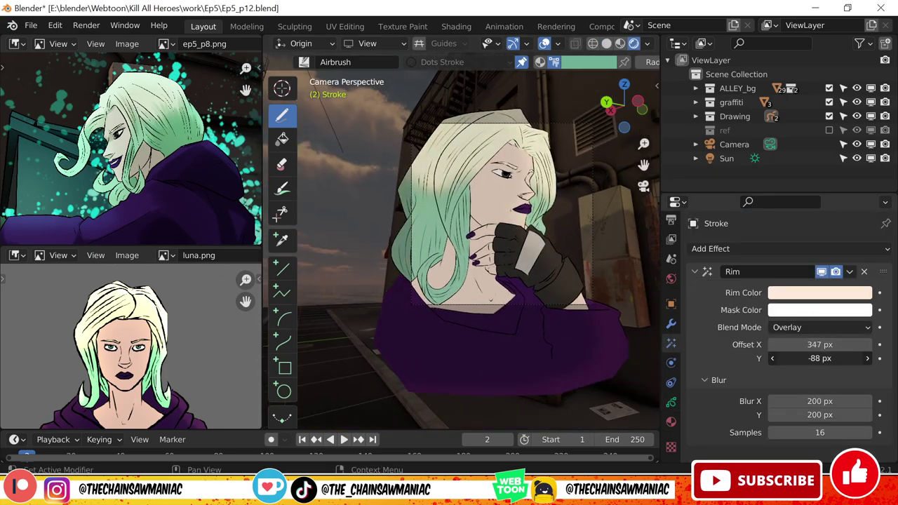
Duplicate the Rim effect, set Rim.001 Offset X to 253 px, and delete Rim.002.
click(850, 272)
click(807, 285)
click(695, 272)
key(shift+d)
click(695, 290)
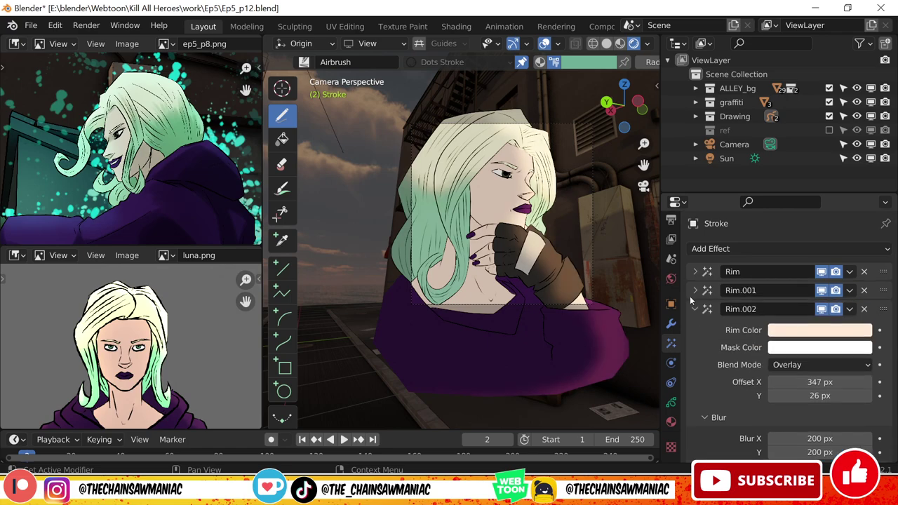
drag(820, 382, 786, 363)
click(864, 309)
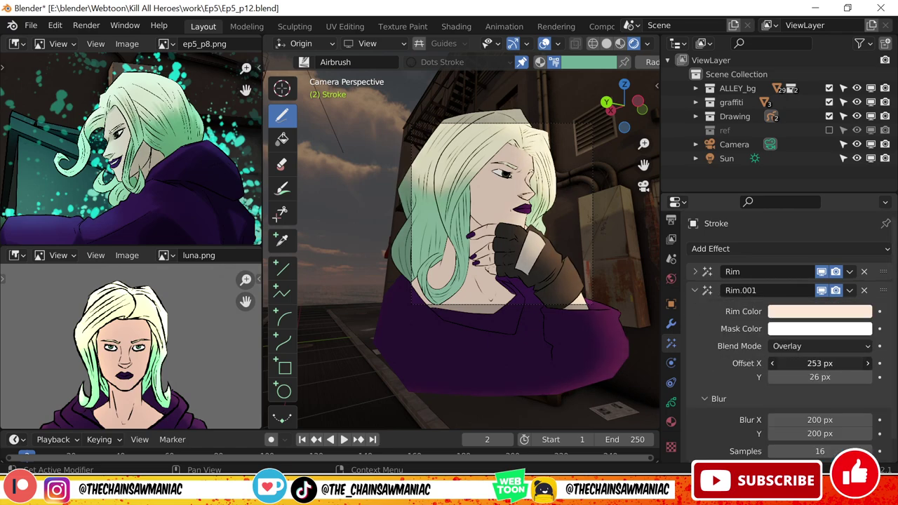
Switch to Solid shading and make the sh layer active.
scroll(603, 210, down, 2)
scroll(605, 209, up, 2)
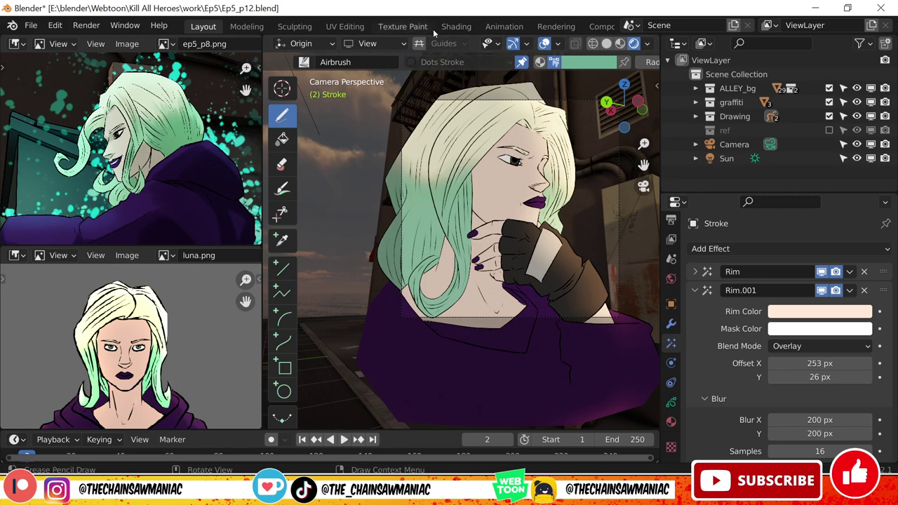
click(607, 43)
click(671, 402)
click(723, 309)
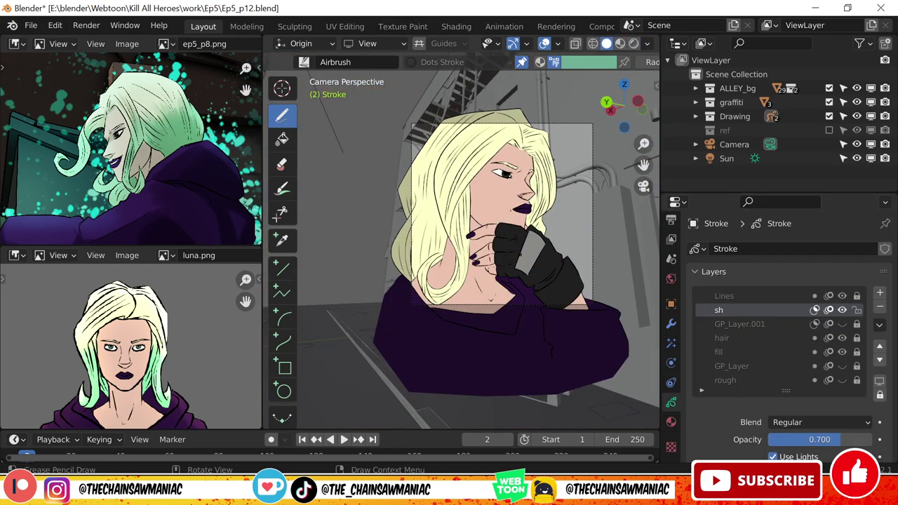
Paint dark shading across the right side and lower left of the purple hoodie.
scroll(415, 254, up, 2)
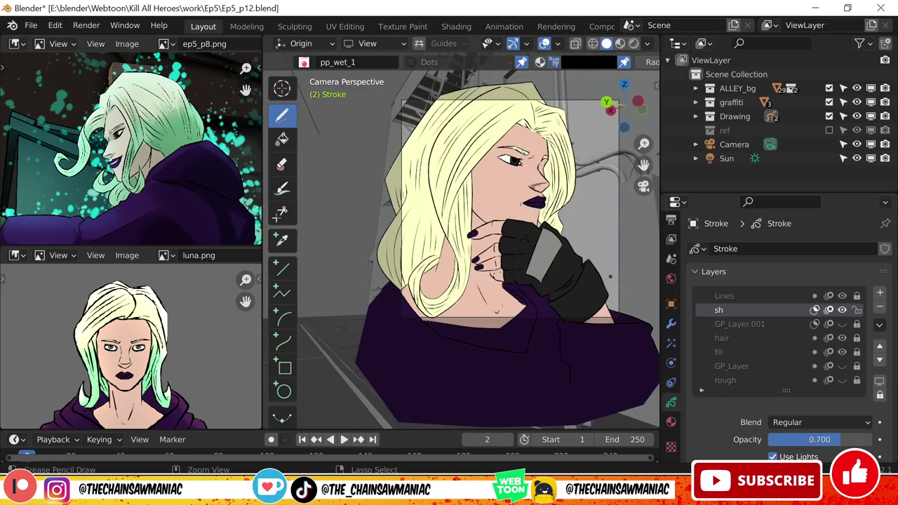
scroll(590, 61, down, 3)
scroll(585, 330, up, 3)
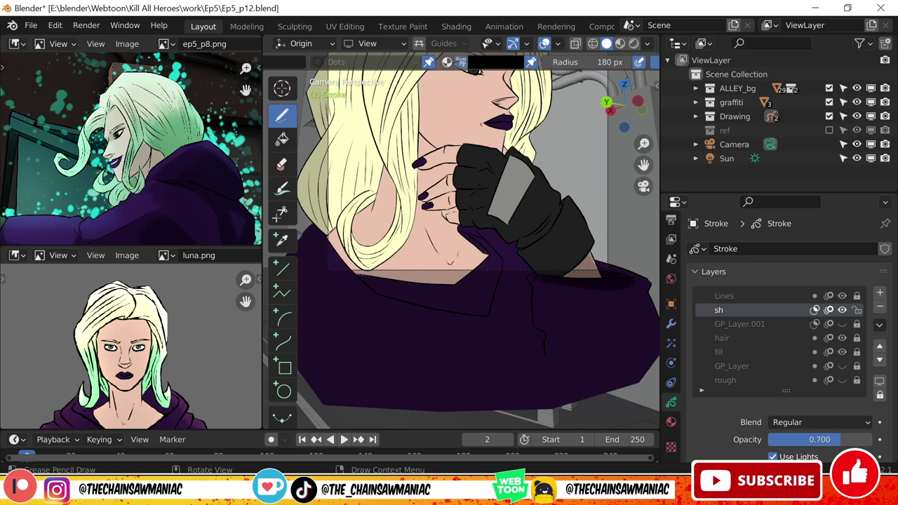
mouse_move(530, 276)
mouse_down()
mouse_move(570, 330)
mouse_move(617, 295)
mouse_up()
shift+middle_drag(596, 316, 620, 279)
mouse_move(597, 308)
mouse_down()
mouse_move(513, 407)
mouse_move(488, 337)
mouse_up()
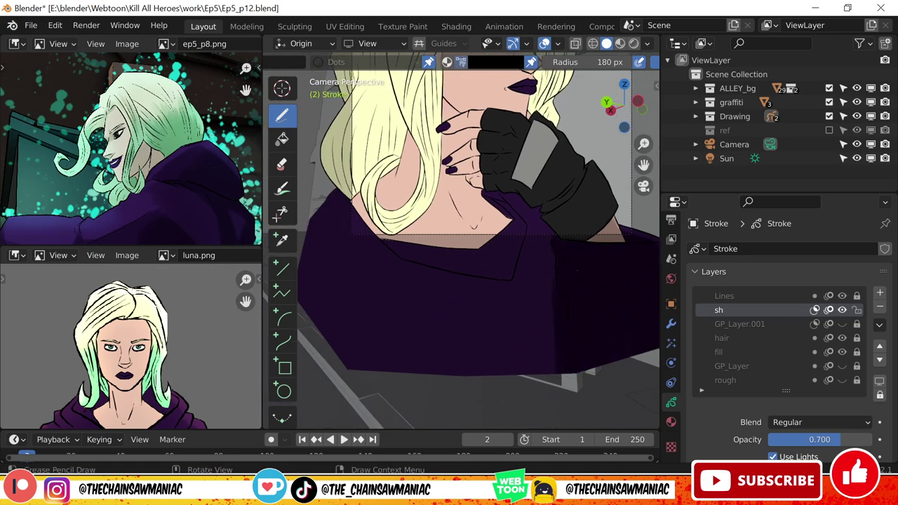
drag(544, 293, 456, 368)
shift+middle_drag(456, 368, 480, 365)
drag(407, 267, 323, 365)
drag(477, 334, 386, 368)
drag(415, 245, 326, 344)
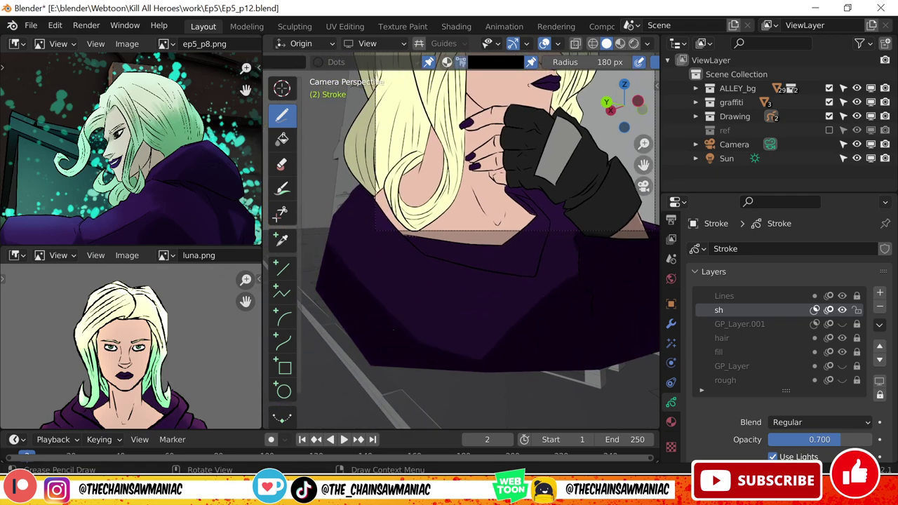
shift+middle_drag(408, 356, 434, 342)
mouse_move(435, 342)
mouse_down()
mouse_move(361, 235)
mouse_move(534, 308)
mouse_move(561, 303)
mouse_up()
scroll(554, 232, up, 2)
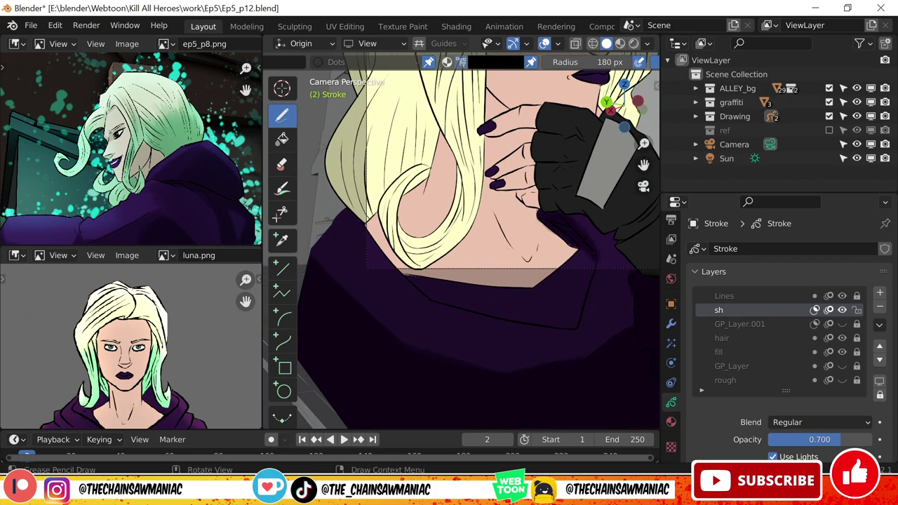
Add a dark shadow by the neck, then shrink the brush to 103 px and paint brown under the hair.
drag(537, 261, 569, 323)
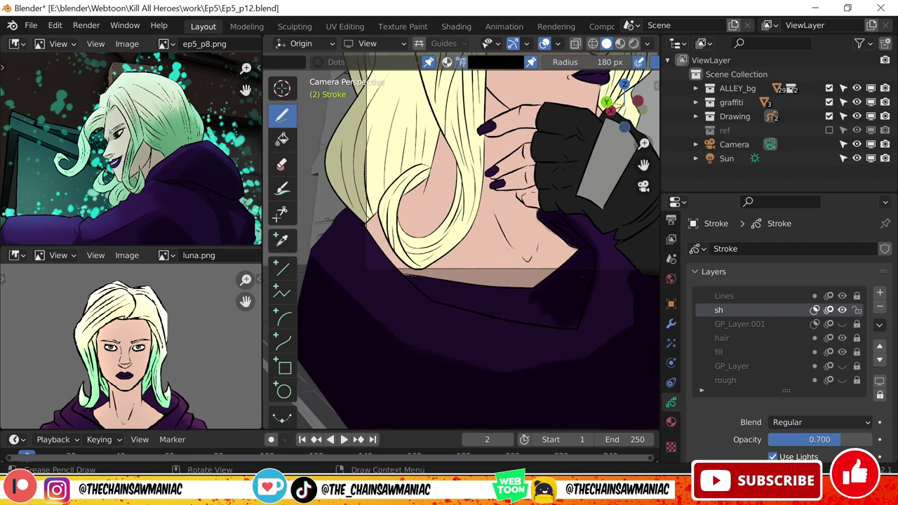
mouse_move(546, 234)
shift+middle_down()
mouse_move(490, 234)
mouse_move(547, 274)
shift+middle_up()
key(f)
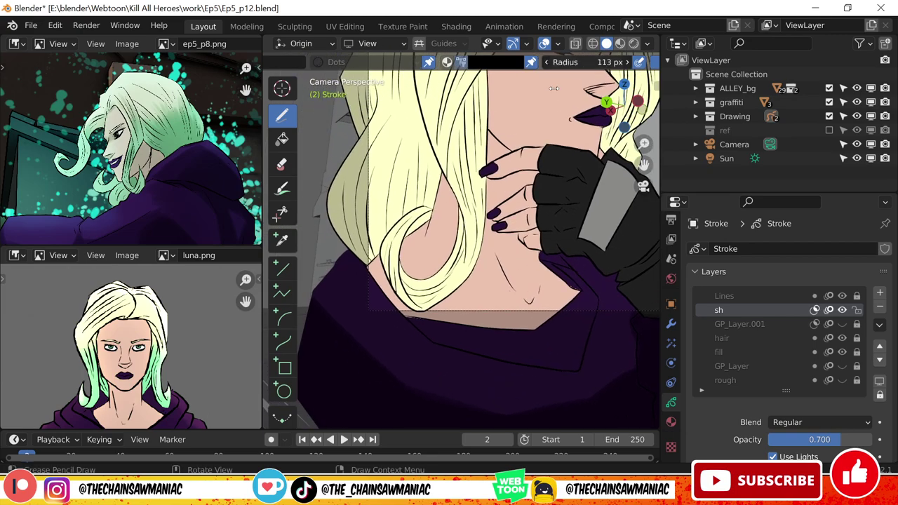
click(449, 196)
mouse_move(449, 183)
mouse_down()
mouse_move(449, 209)
mouse_move(431, 235)
mouse_up()
mouse_move(453, 179)
mouse_down()
mouse_move(450, 241)
mouse_move(406, 241)
mouse_move(410, 261)
mouse_move(421, 229)
mouse_move(449, 219)
mouse_up()
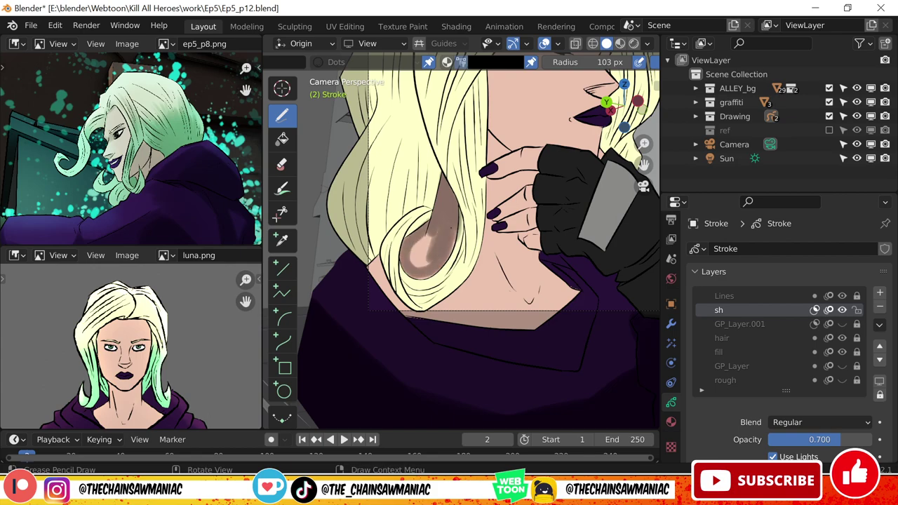
Darken the hollow under the hair curl, the neck edge and the purple collar.
drag(425, 264, 406, 242)
shift+middle_drag(426, 264, 443, 219)
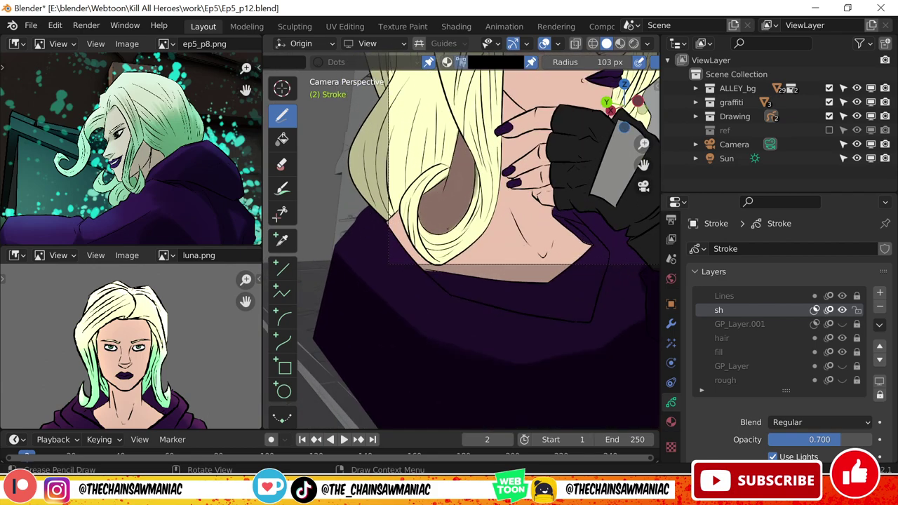
mouse_move(400, 221)
mouse_down()
mouse_move(425, 268)
mouse_move(465, 241)
mouse_move(520, 279)
mouse_up()
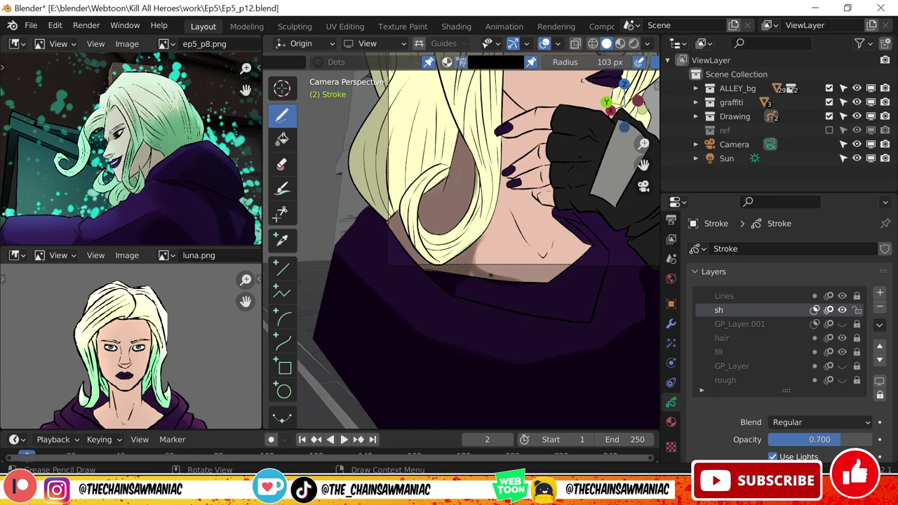
mouse_move(485, 225)
mouse_down()
mouse_move(478, 271)
mouse_move(547, 280)
mouse_up()
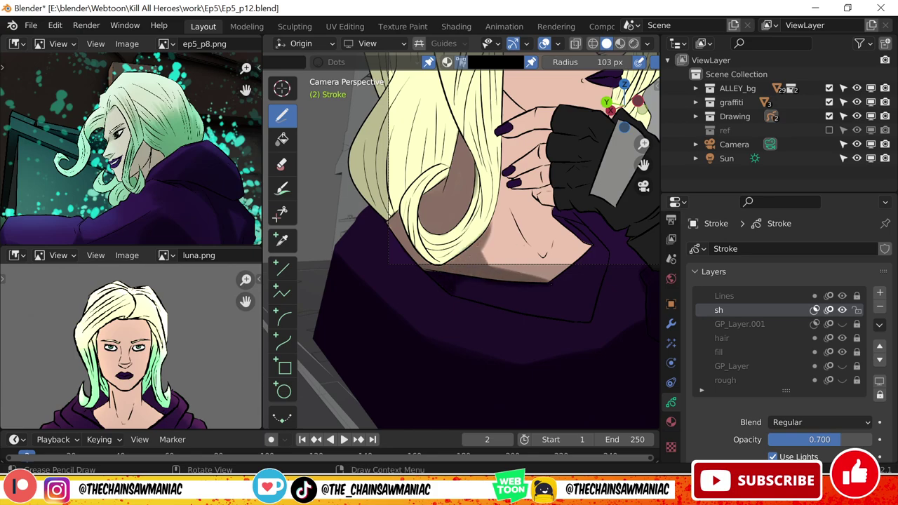
drag(485, 292, 560, 309)
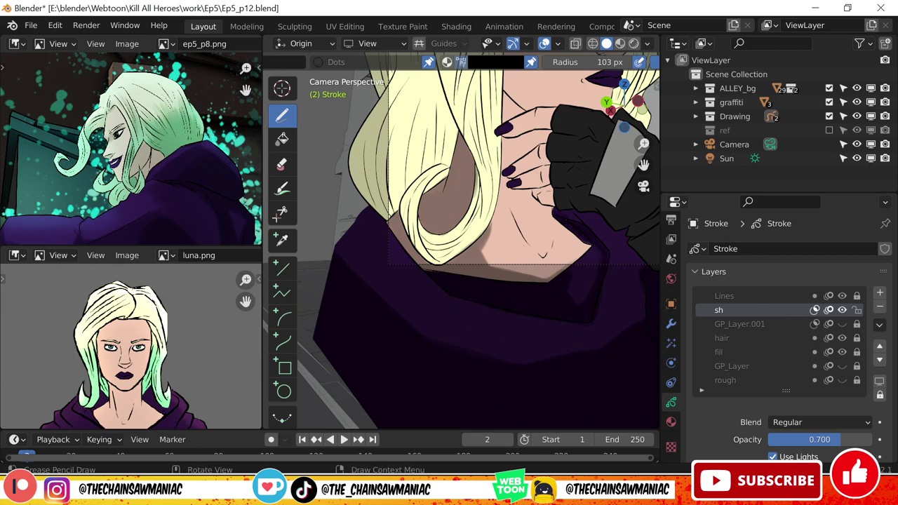
Shade the sweater beneath the gloved hand.
mouse_move(464, 245)
shift+middle_down()
mouse_move(375, 266)
mouse_move(386, 257)
shift+middle_up()
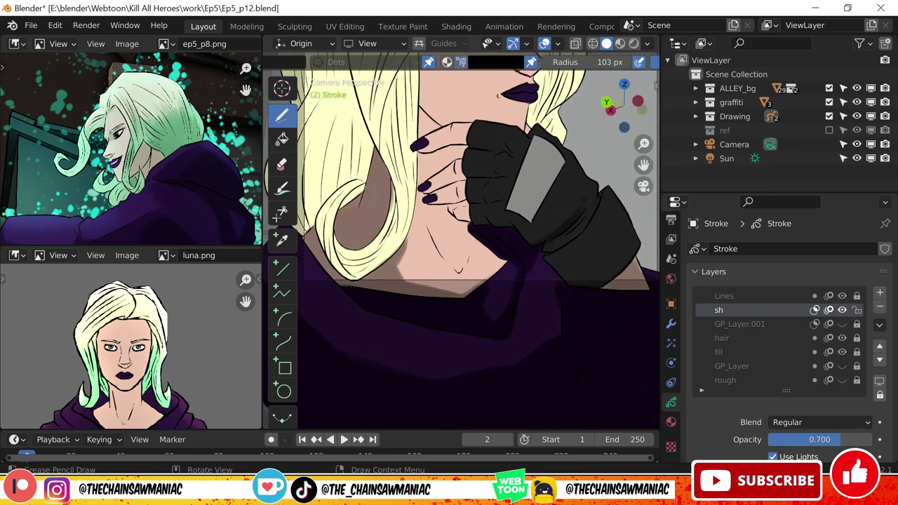
shift+middle_drag(463, 246, 386, 277)
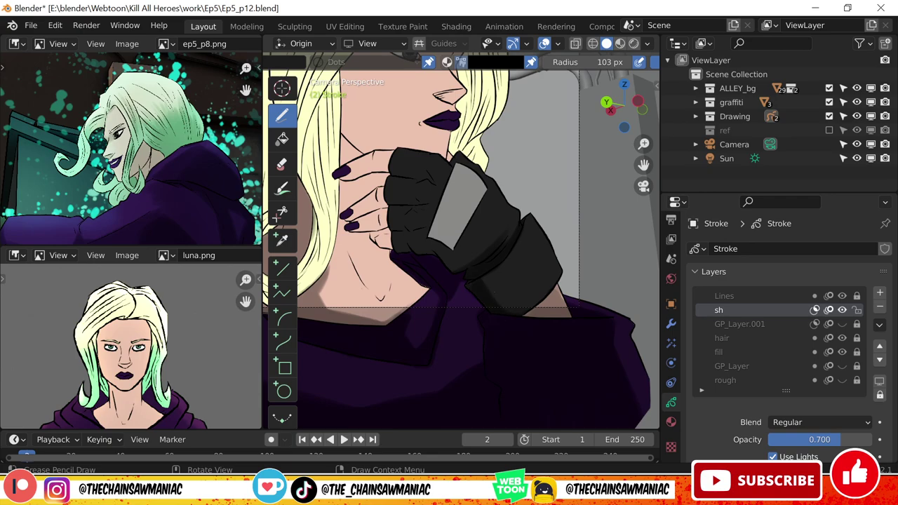
mouse_move(527, 270)
mouse_down()
mouse_move(484, 312)
mouse_move(447, 380)
mouse_up()
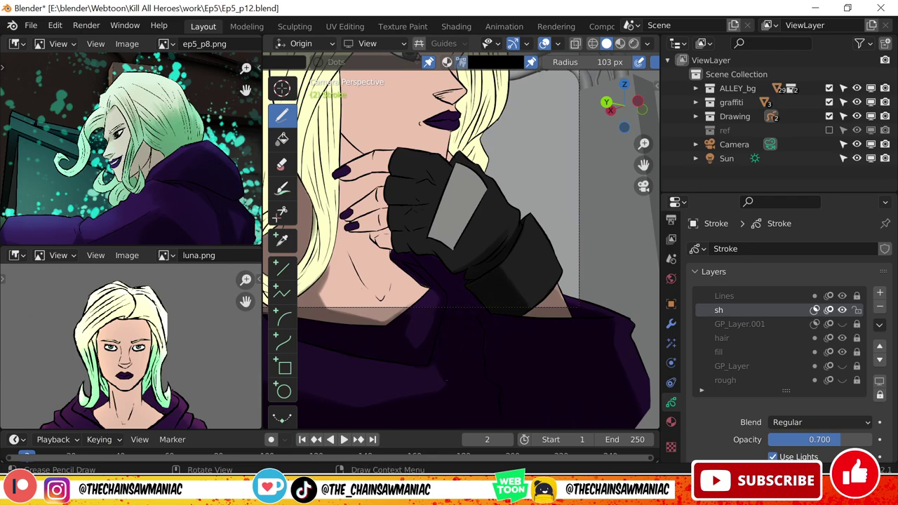
shift+middle_drag(446, 380, 509, 313)
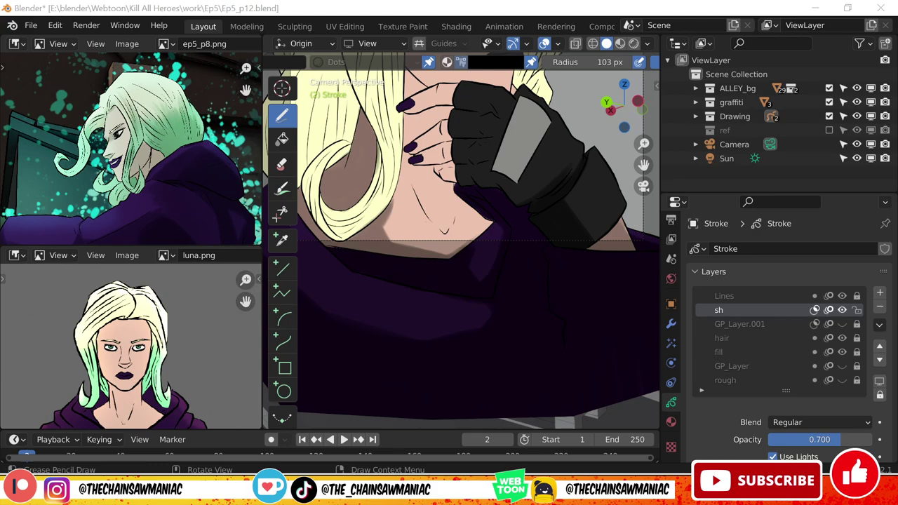
scroll(461, 238, down, 1)
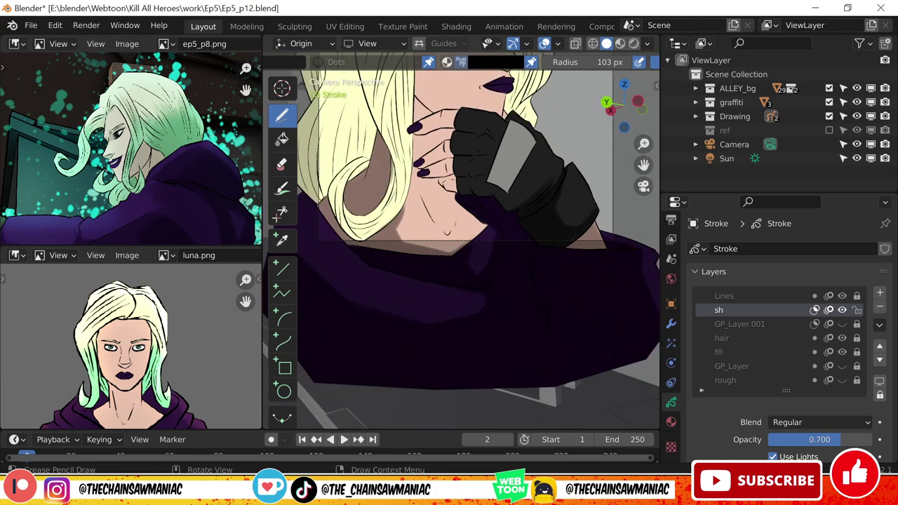
shift+middle_drag(461, 238, 489, 302)
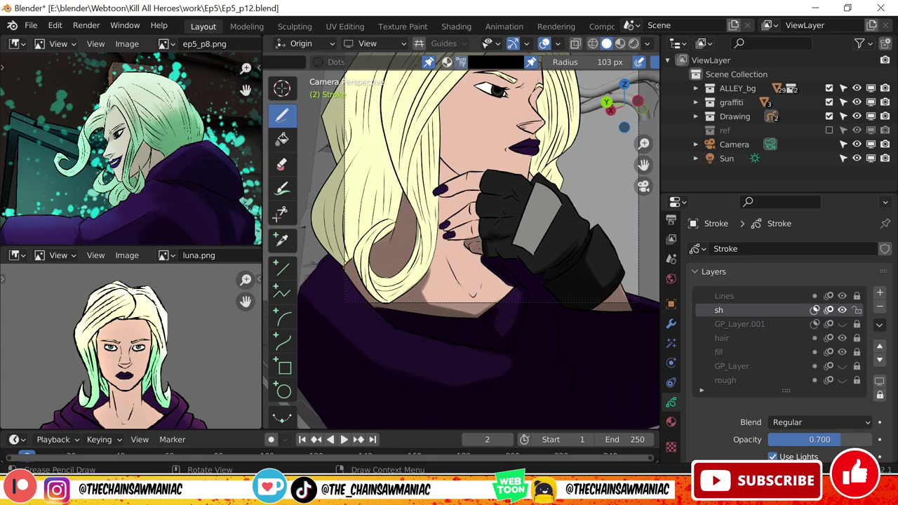
Paint a dark shadow across the glove's grey patch.
drag(558, 203, 530, 254)
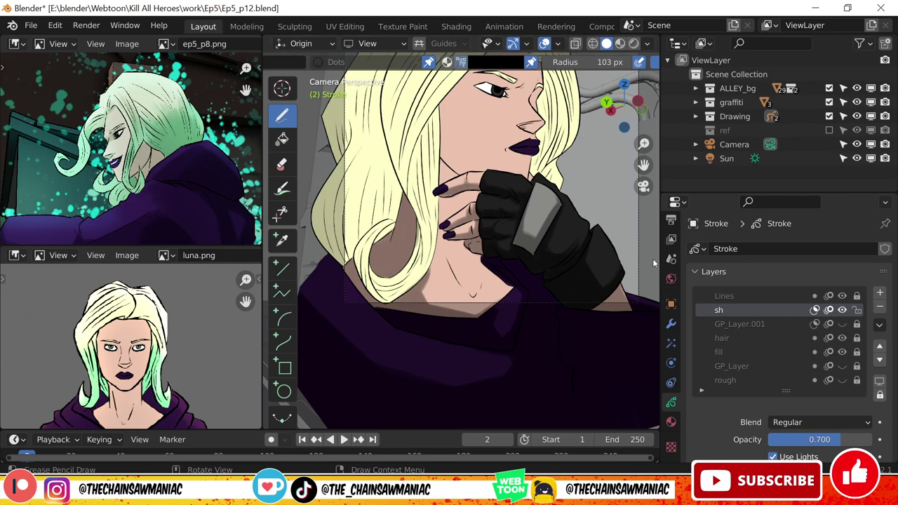
scroll(653, 258, up, 3)
scroll(597, 256, down, 1)
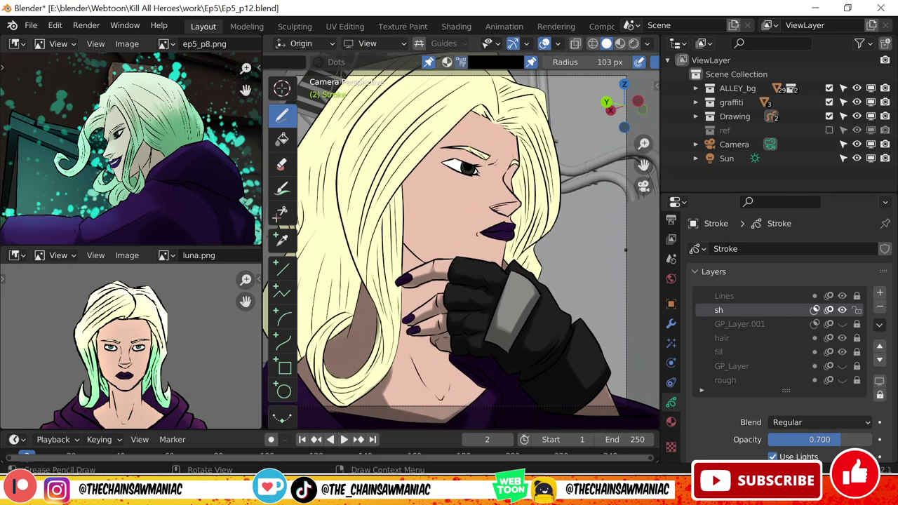
shift+middle_drag(596, 256, 598, 277)
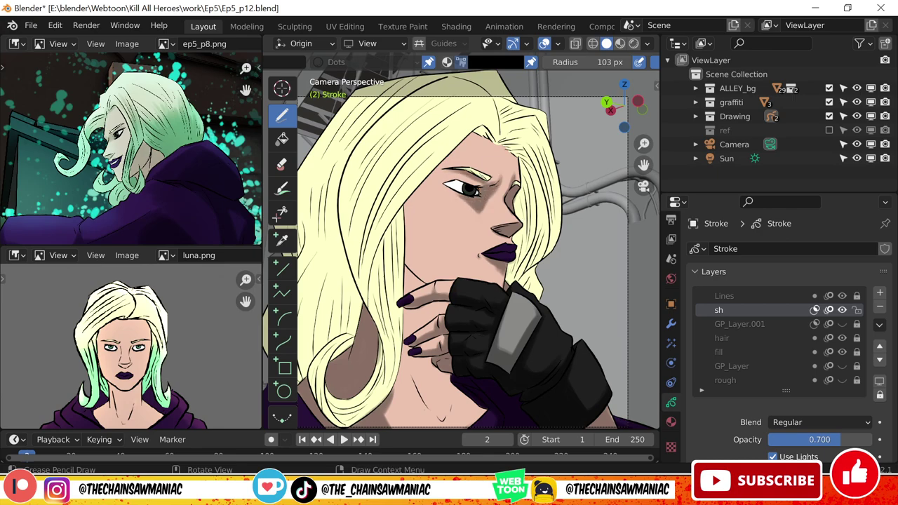
scroll(461, 179, up, 2)
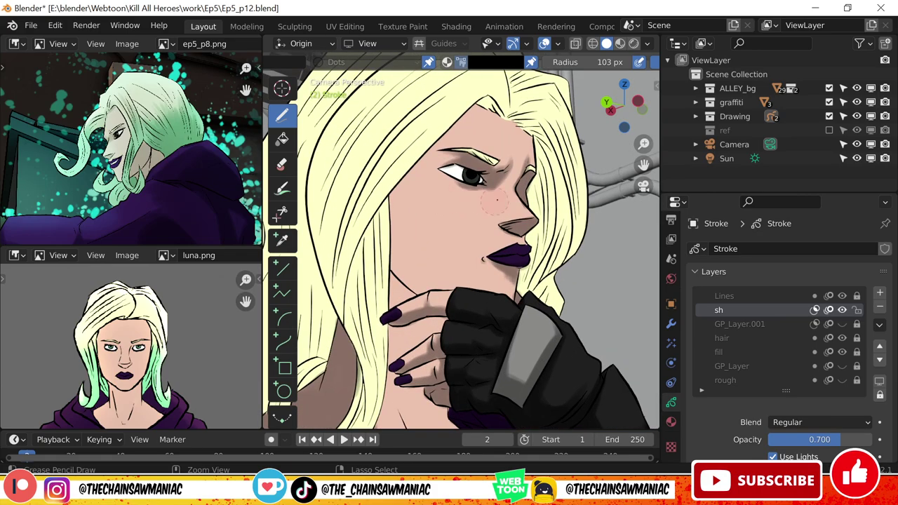
scroll(460, 210, down, 4)
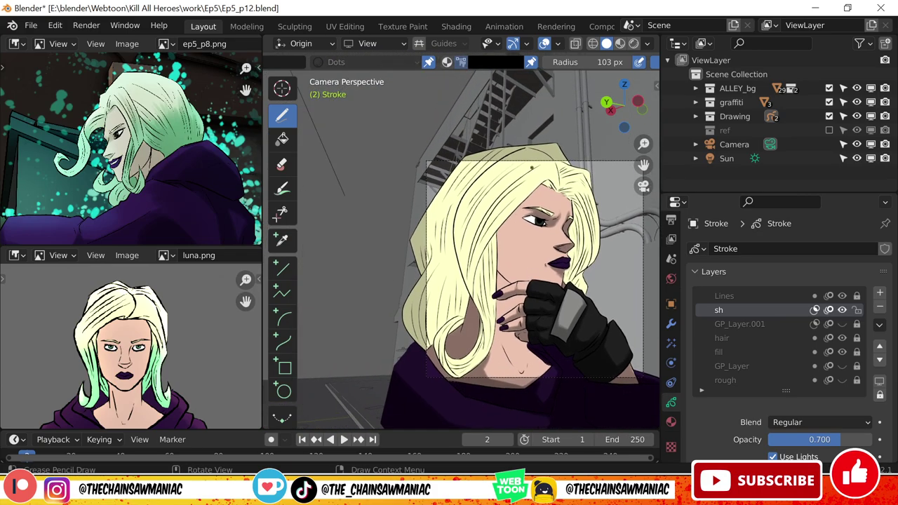
scroll(500, 241, up, 3)
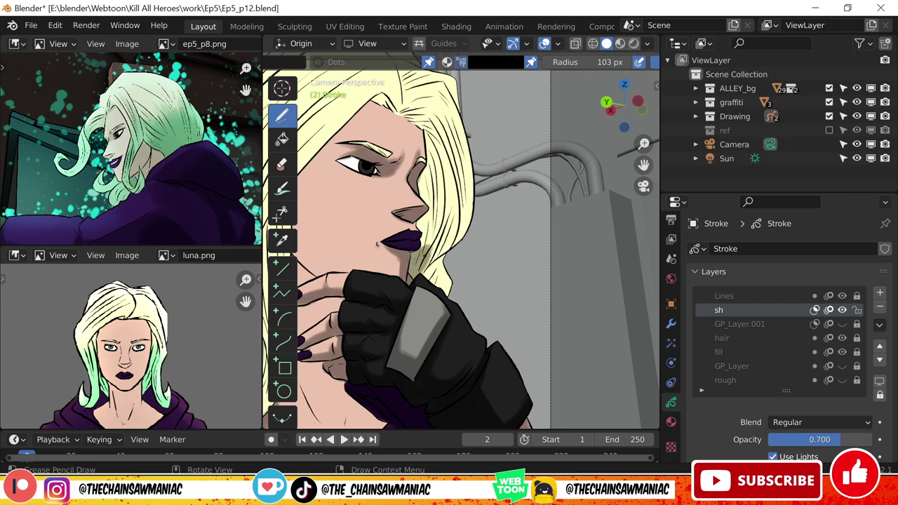
drag(442, 195, 423, 245)
mouse_move(441, 174)
mouse_down()
mouse_move(441, 222)
mouse_move(421, 205)
mouse_up()
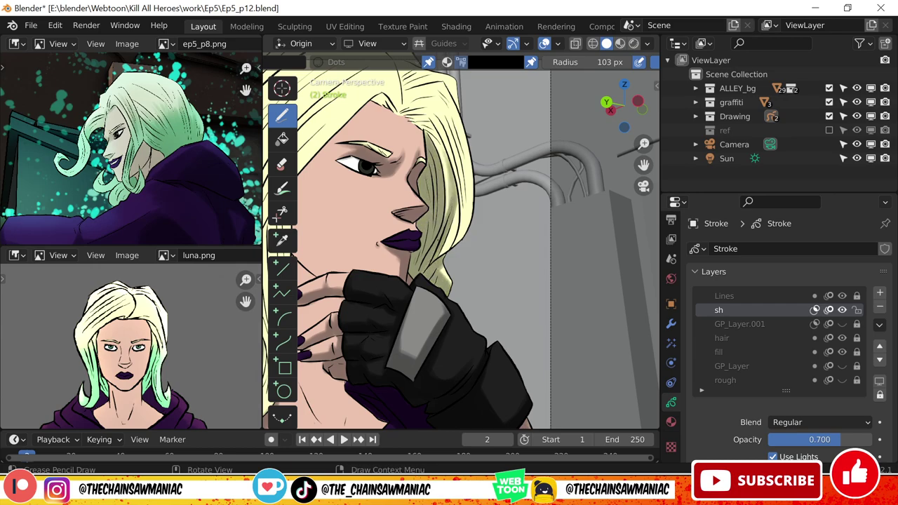
shift+scroll(461, 241, up, 3)
scroll(461, 240, down, 2)
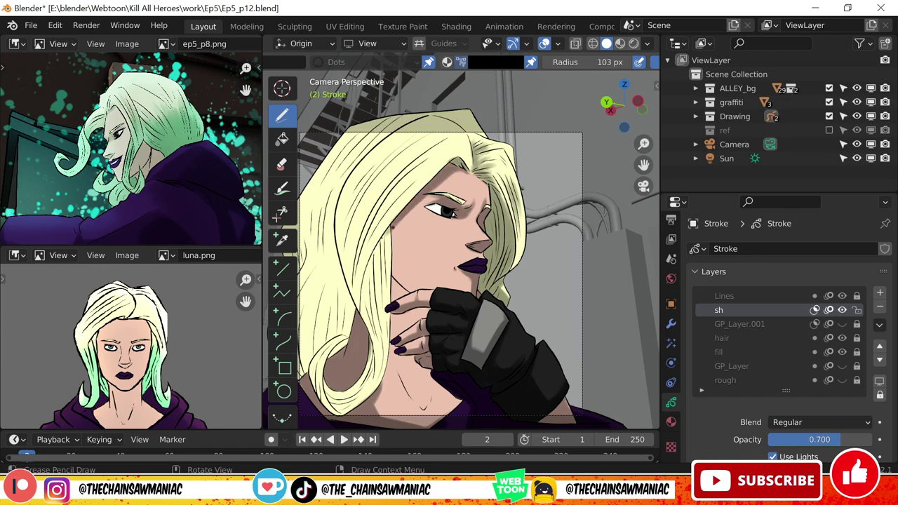
shift+middle_drag(461, 241, 454, 217)
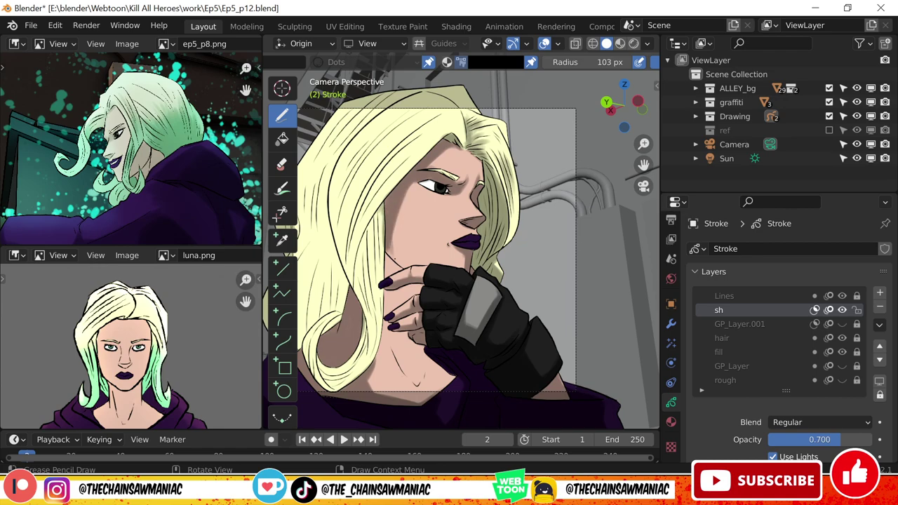
scroll(461, 246, down, 1)
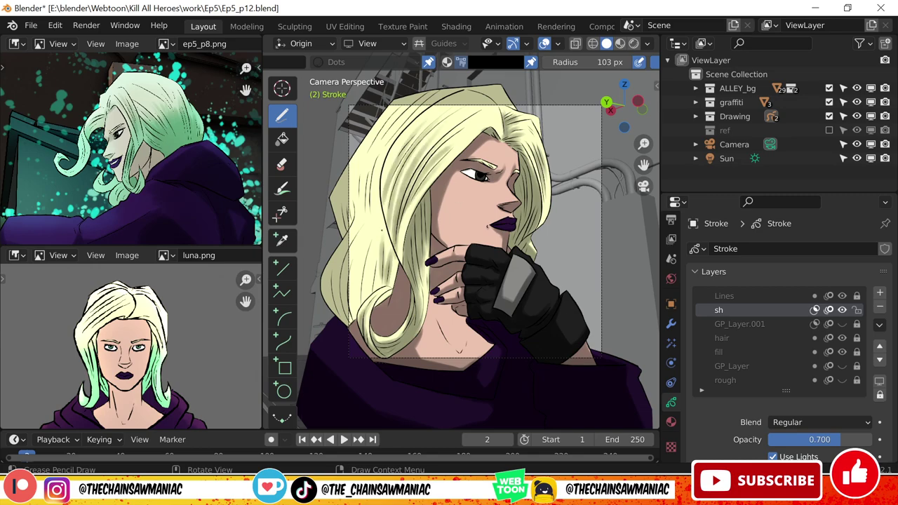
Preview the alley in Rendered shading and set the sh layer opacity to 0.8.
click(634, 43)
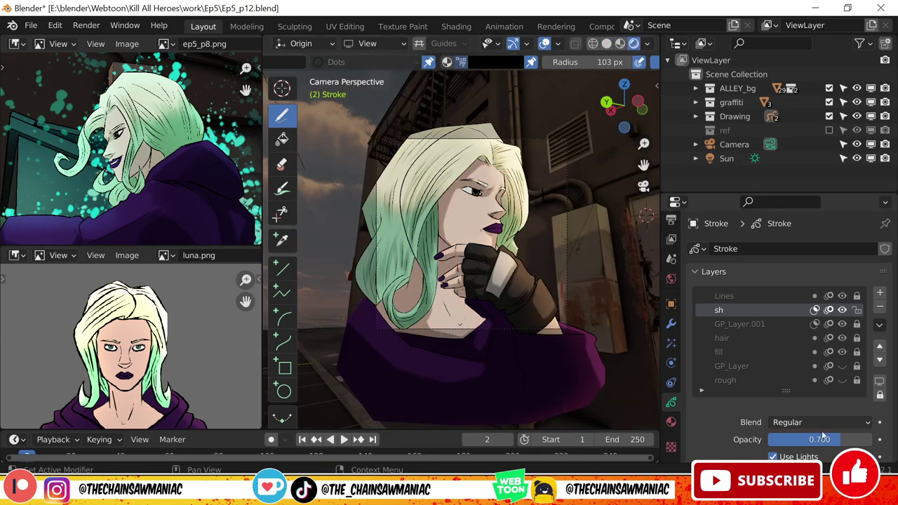
text(0.8)
key(Return)
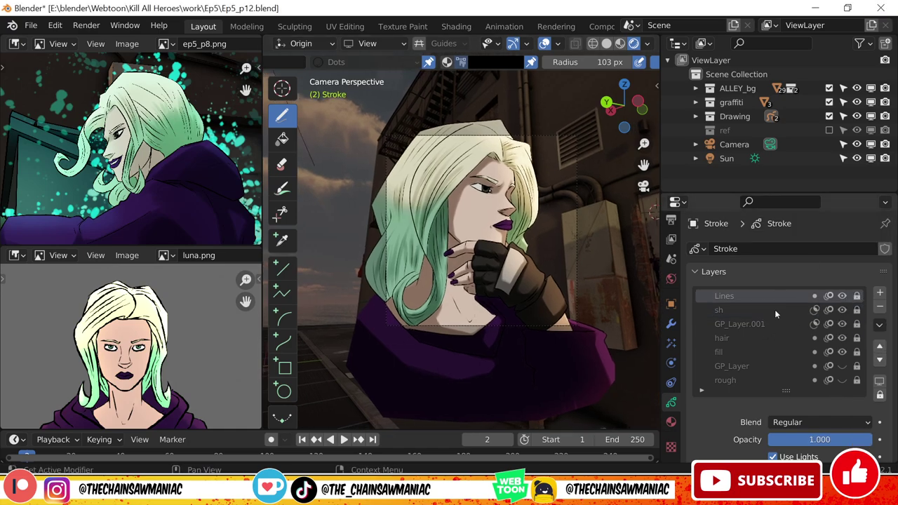
Add a new layer above sh drawing in white at about 0.36 opacity.
click(880, 292)
right_click(494, 88)
ctrl+middle_drag(494, 210, 494, 140)
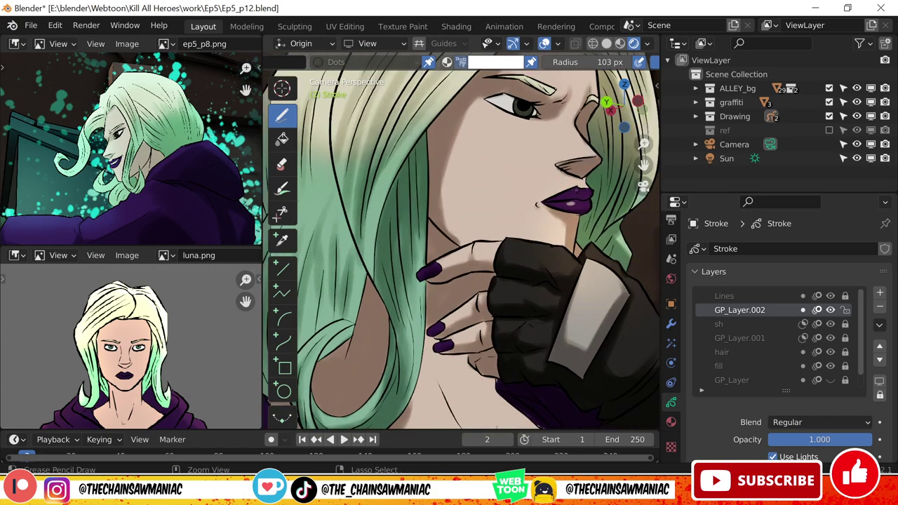
key(Home)
drag(828, 440, 765, 456)
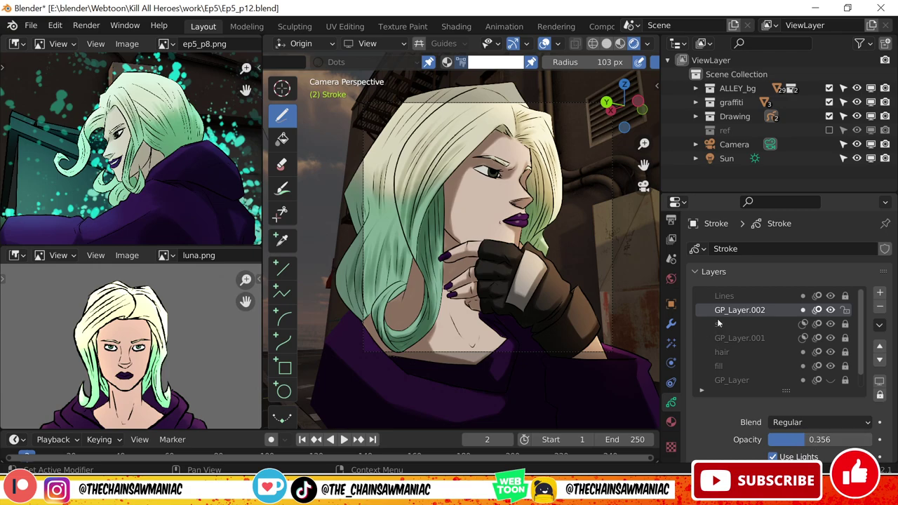
scroll(593, 308, up, 2)
scroll(593, 309, down, 2)
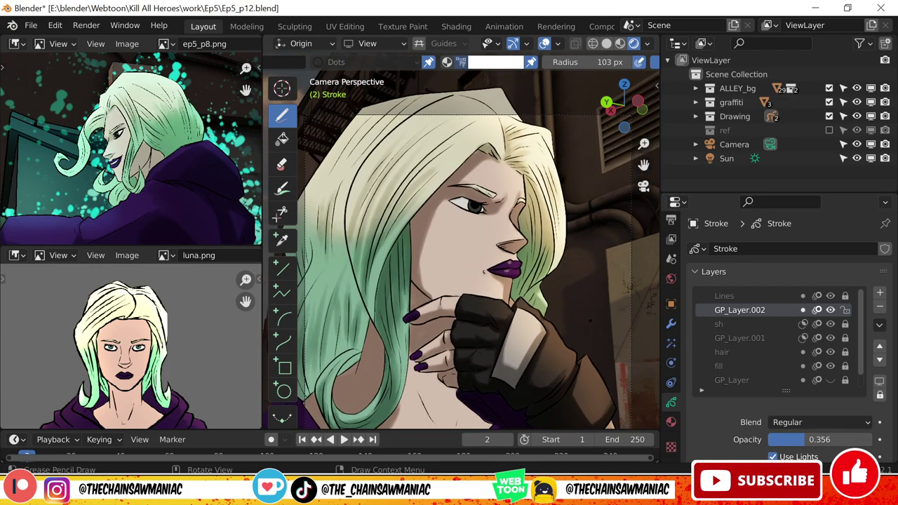
scroll(628, 244, down, 1)
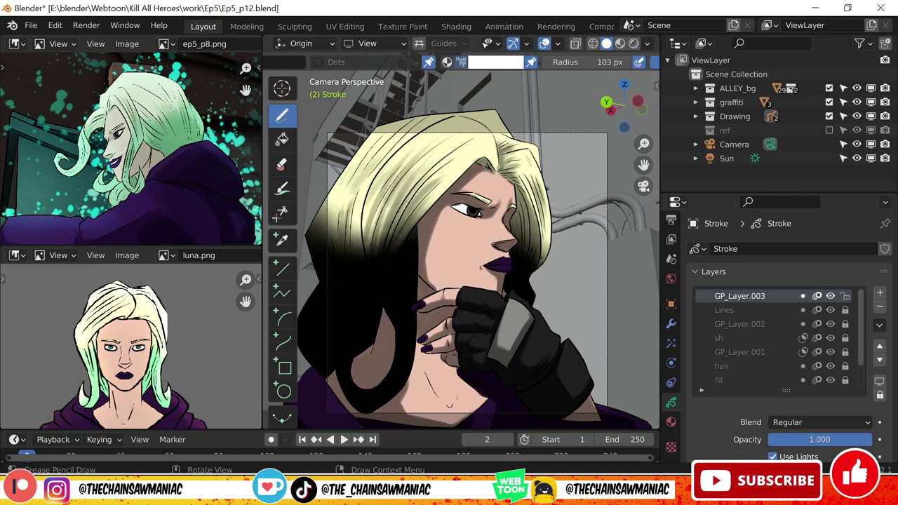
Keep White as the active drawing material.
scroll(421, 44, up, 5)
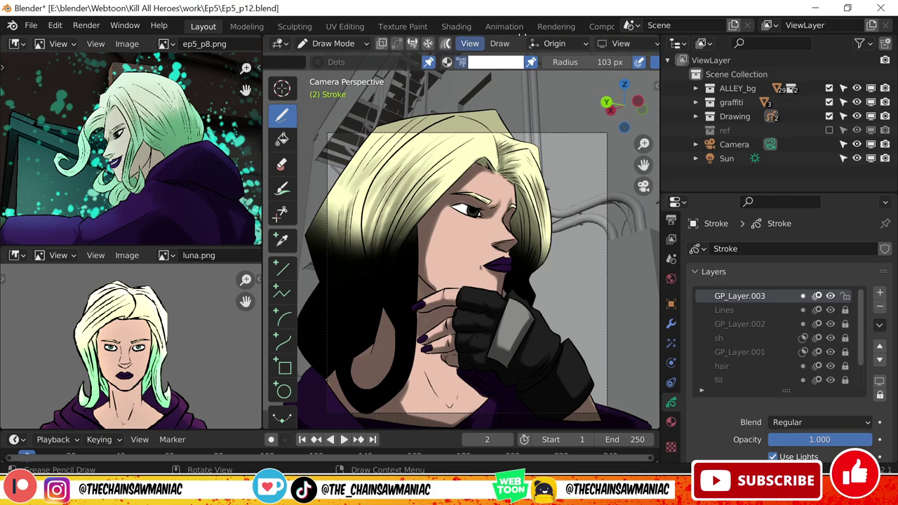
scroll(421, 62, up, 5)
click(303, 62)
click(443, 62)
click(390, 106)
scroll(484, 252, up, 5)
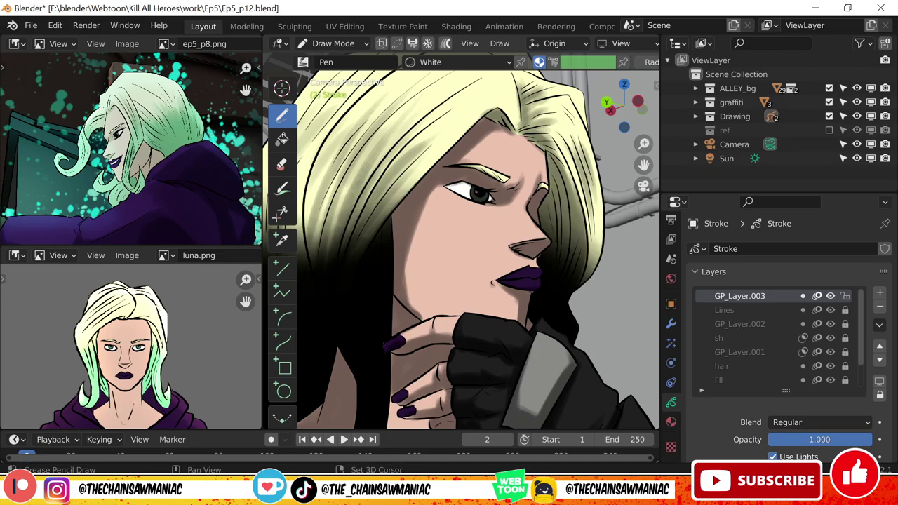
scroll(463, 246, down, 5)
Leave drawing mode and save the project as Ep5_p12.blend.
key(ctrl+Tab)
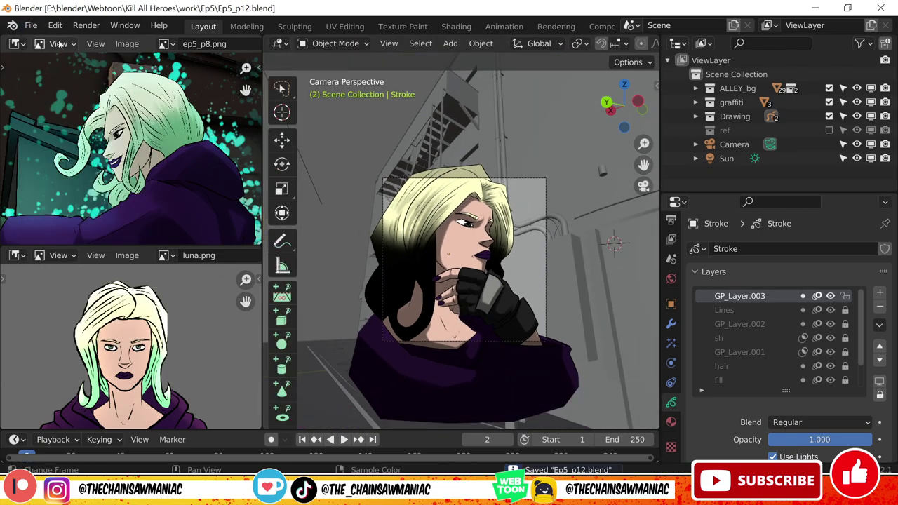
key(ctrl+shift+s)
key(Return)
Render the camera frame and save it as ep5_p12.png in final/ep5.
key(F12)
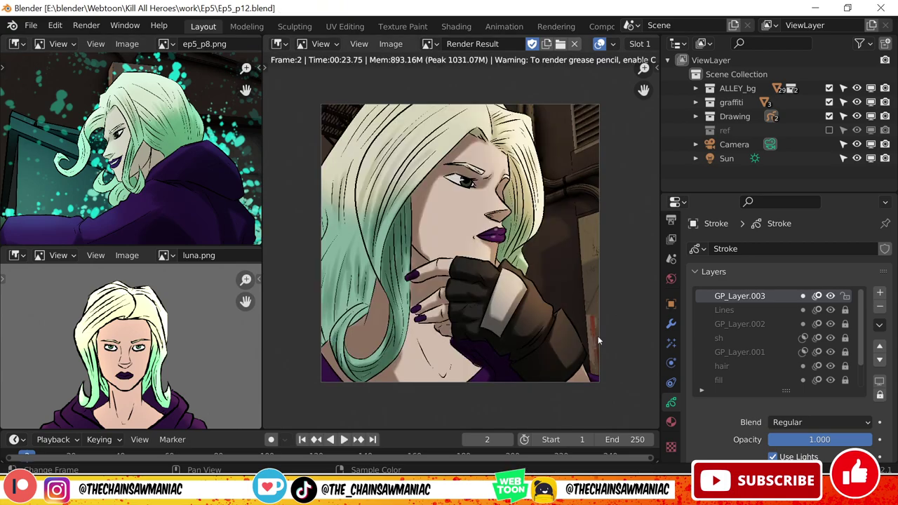
click(390, 43)
click(414, 169)
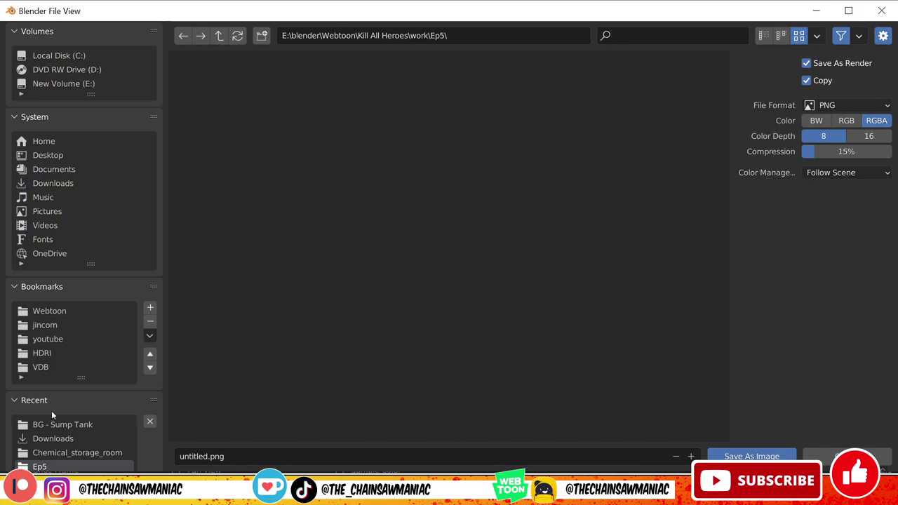
scroll(51, 411, down, 2)
key(BackSpace)
key(BackSpace)
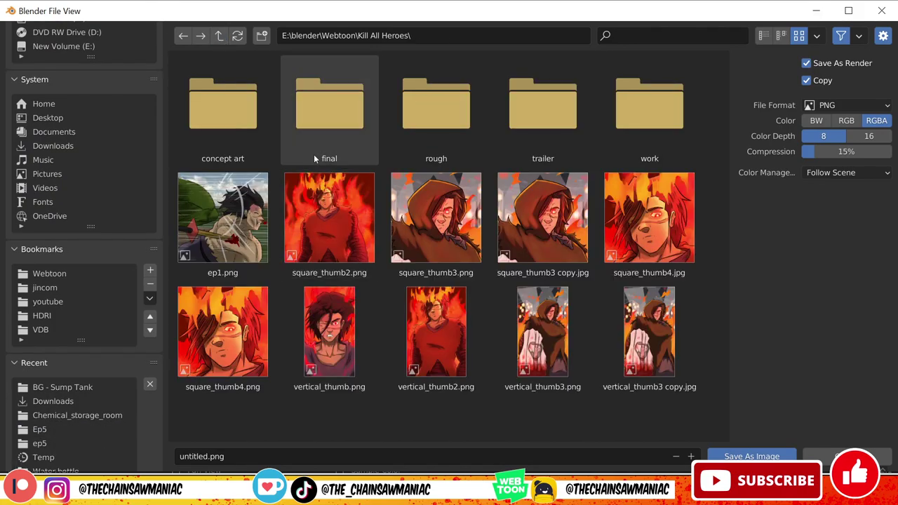
double_click(313, 154)
double_click(542, 106)
click(650, 217)
click(692, 456)
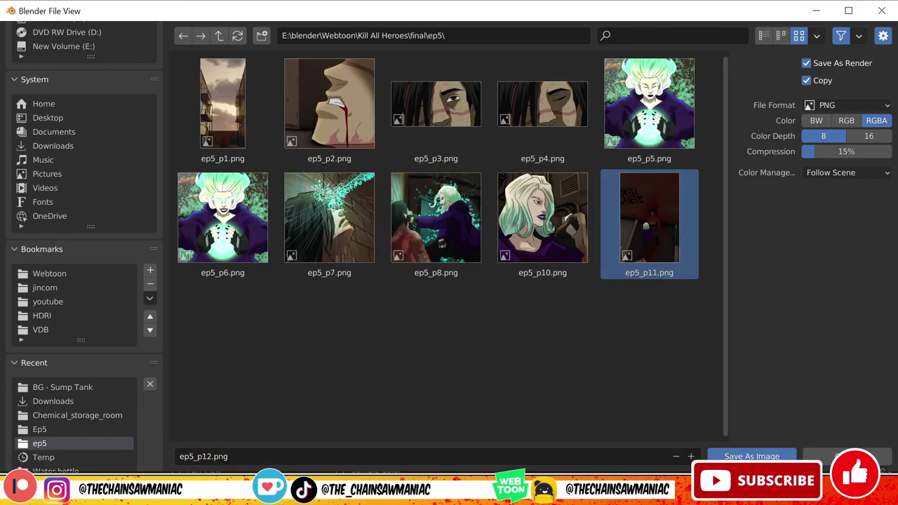
click(752, 456)
key(Escape)
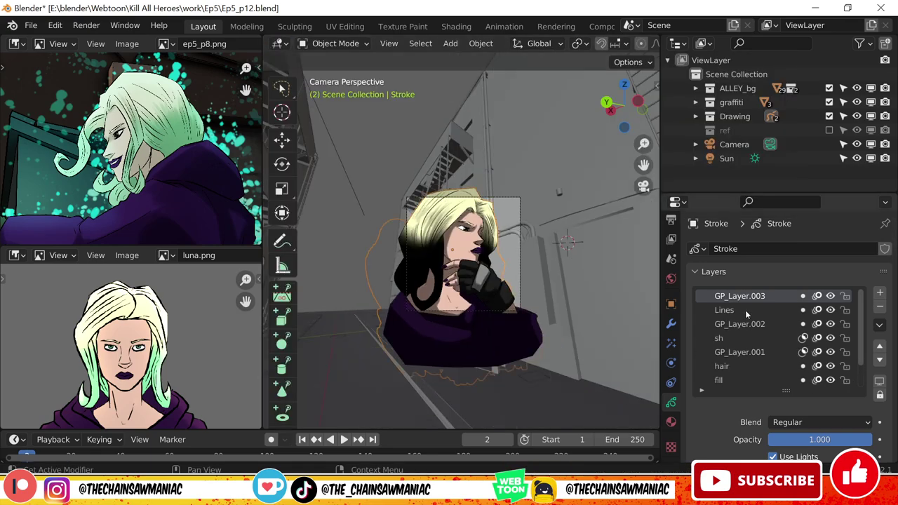
Orbit out of the camera view and edit the alley wall mesh Mesh_2_0 in face mode.
key(ctrl+z)
key(ctrl+z)
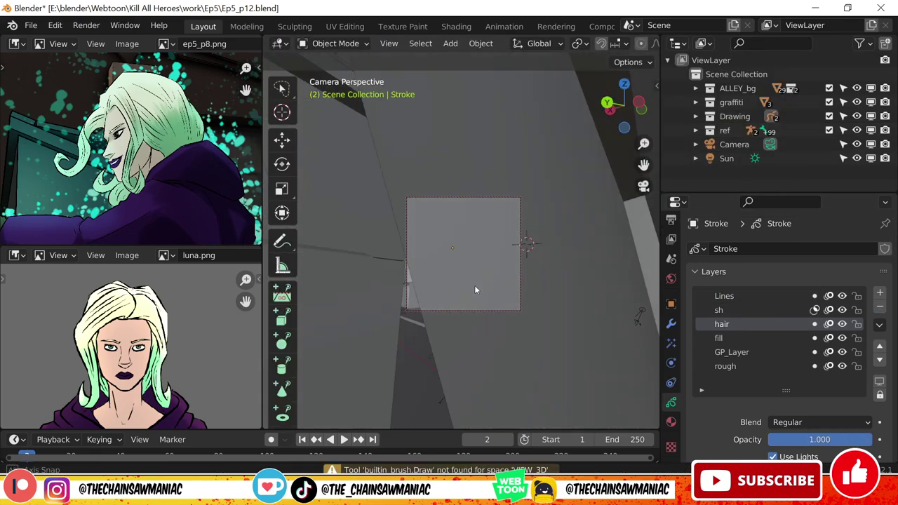
middle_drag(475, 285, 466, 313)
key(n)
middle_drag(484, 224, 518, 216)
click(466, 261)
key(Tab)
key(n)
Separate the door face into its own object, extrude it for thickness, and resize it.
key(p)
click(525, 248)
key(Tab)
click(525, 248)
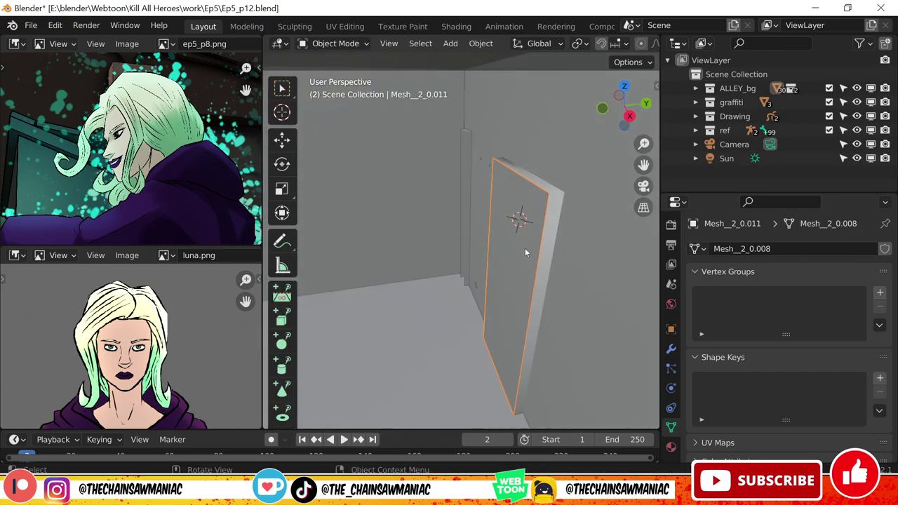
middle_drag(524, 247, 501, 221)
key(Tab)
key(e)
click(528, 229)
key(s)
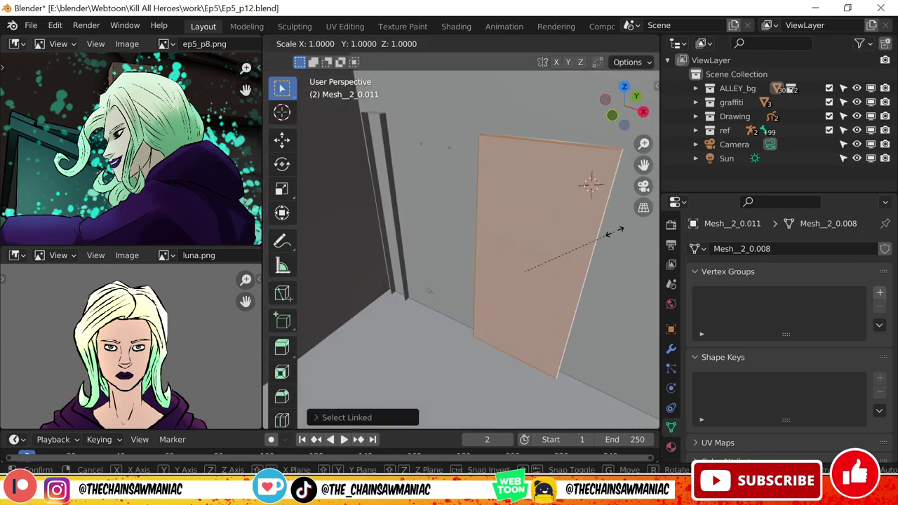
click(587, 183)
key(Tab)
Set the door's origin to the 3D cursor at its edge and rotate it around Z.
mouse_move(570, 203)
middle_down()
mouse_move(573, 265)
mouse_move(382, 260)
middle_up()
key(Tab)
key(shift+z)
key(Tab)
right_click(407, 251)
mouse_move(407, 250)
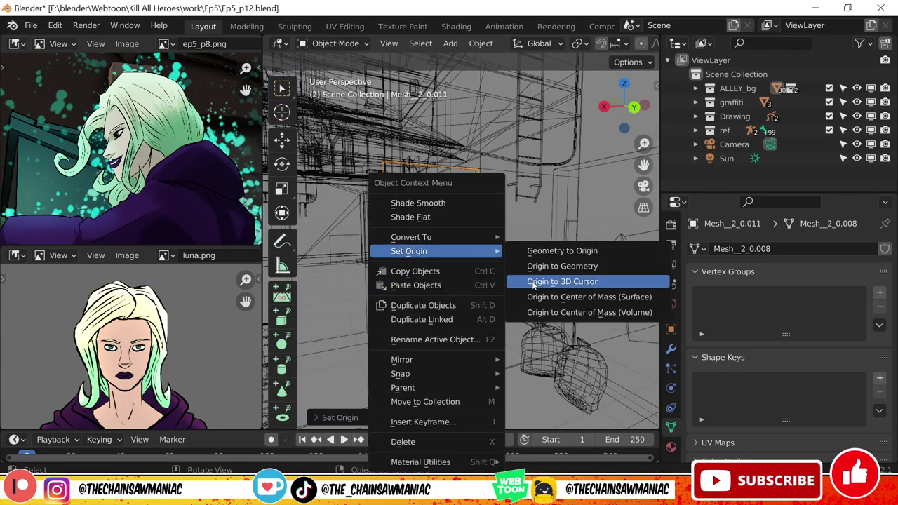
click(571, 281)
key(shift+z)
key(r)
key(z)
click(393, 305)
scroll(414, 316, up, 2)
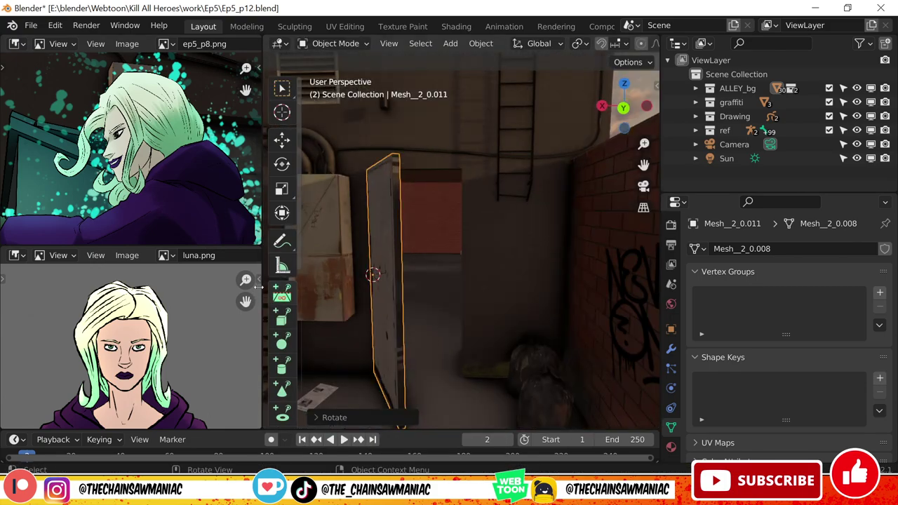
Reset the door's origin and rotate it to a new partly open angle.
key(Tab)
mouse_move(421, 281)
middle_down()
mouse_move(468, 288)
mouse_move(441, 310)
mouse_move(475, 327)
mouse_move(447, 342)
mouse_move(413, 276)
mouse_move(533, 285)
mouse_move(503, 313)
mouse_move(559, 294)
middle_up()
key(Tab)
key(Tab)
key(shift+z)
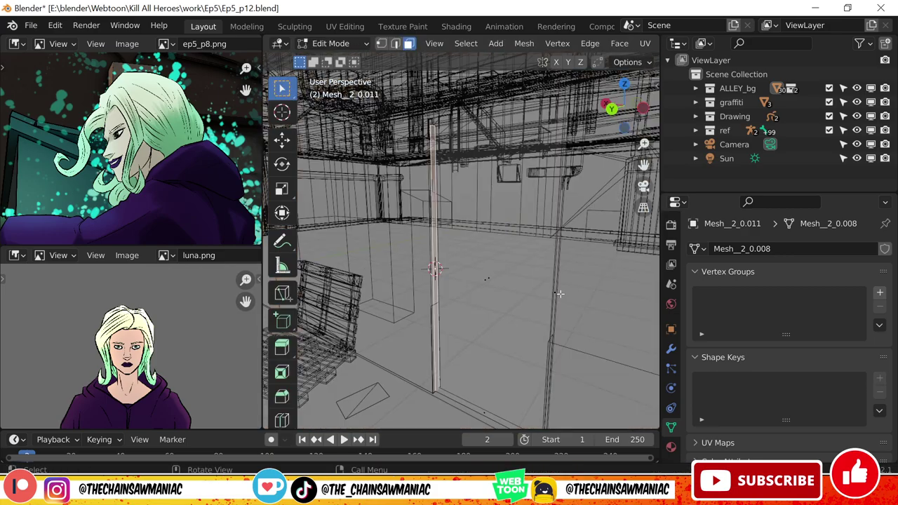
Select the alley wall mesh Mesh_2_0 and edit it in wireframe view.
key(Tab)
right_click(485, 194)
mouse_move(576, 195)
click(682, 231)
key(shift+z)
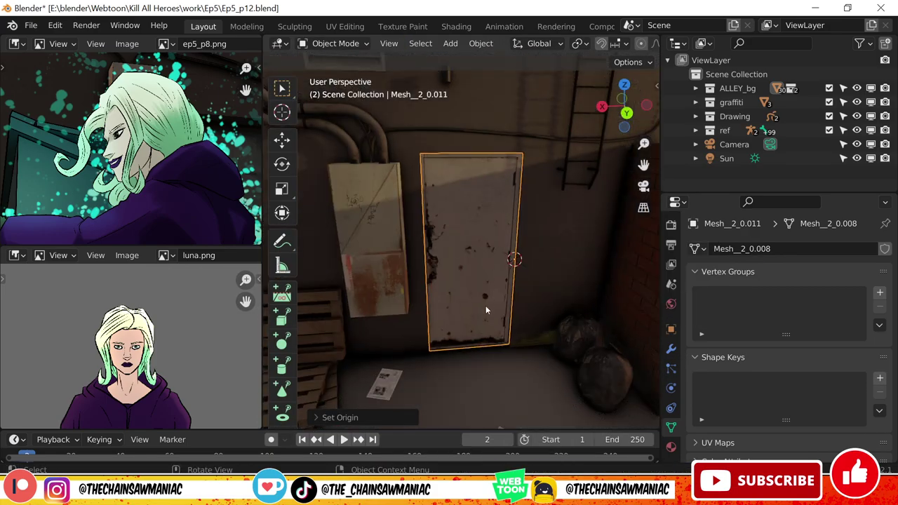
key(r)
click(551, 302)
mouse_move(551, 302)
middle_down()
mouse_move(459, 334)
mouse_move(491, 281)
mouse_move(474, 181)
mouse_move(536, 227)
middle_up()
click(473, 180)
key(Tab)
key(shift+z)
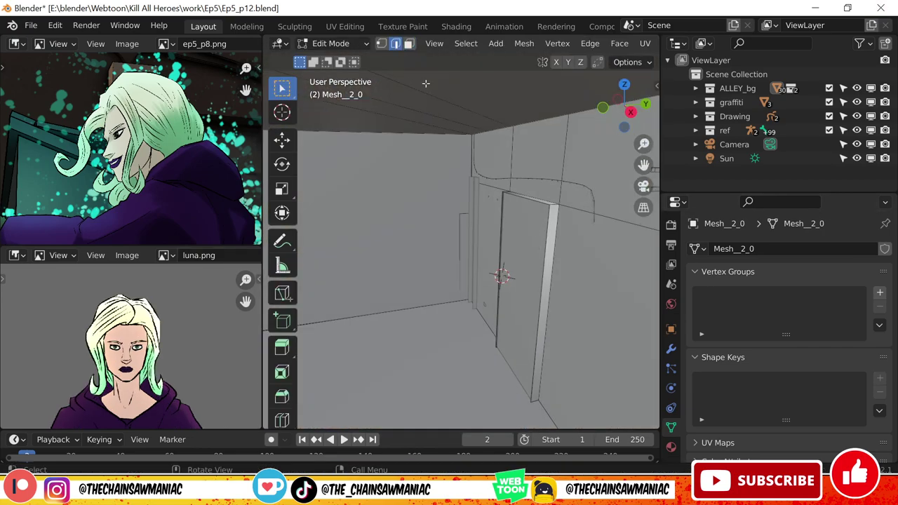
Select both vertical doorway edges and adjust the doorway width along X.
alt+click(482, 231)
middle_drag(426, 82, 502, 212)
key(g)
click(492, 225)
key(s)
key(x)
click(513, 200)
key(s)
key(x)
click(400, 238)
Extrude the connected doorway edges out from the wall and adjust their height along Z.
scroll(610, 221, up, 5)
key(l)
scroll(611, 221, down, 5)
key(Tab)
key(Tab)
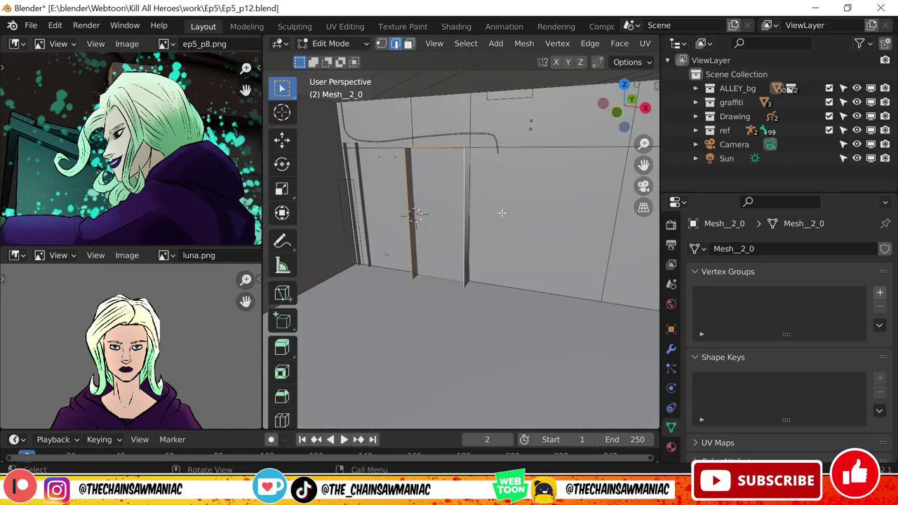
key(e)
click(561, 198)
key(g)
key(z)
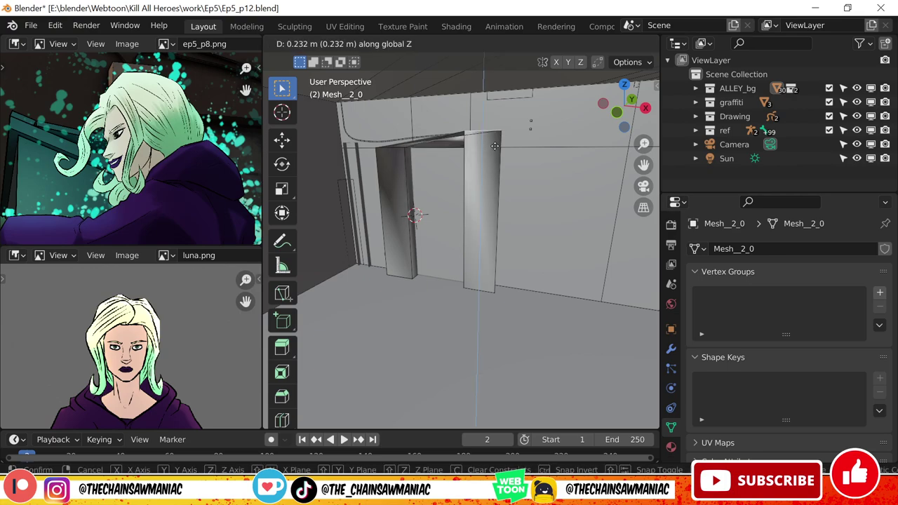
click(347, 283)
key(g)
key(z)
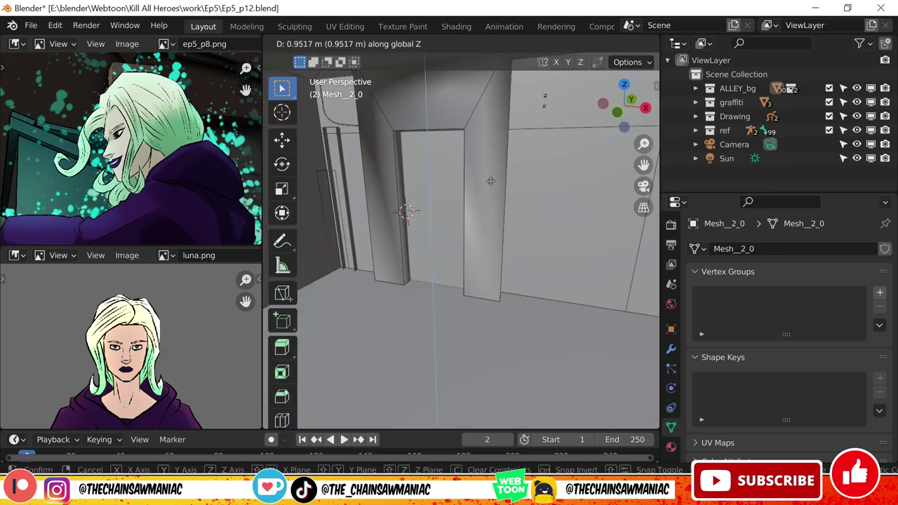
click(393, 204)
Extrude the doorway edges again into a boxy entrance jutting about 1.14 m.
middle_drag(393, 204, 398, 194)
key(KP_Decimal)
key(g)
key(e)
key(z)
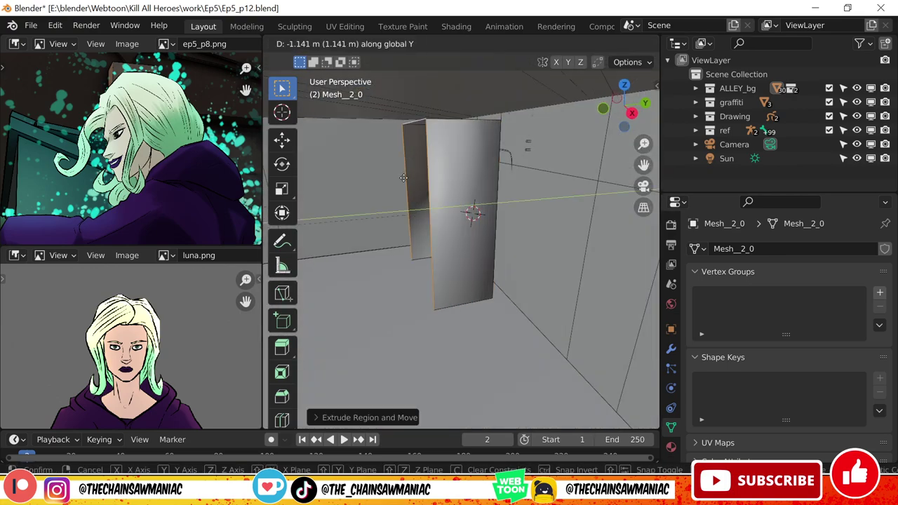
click(477, 192)
key(g)
click(402, 107)
Enable Auto Smooth on the wall mesh and inspect it in X-ray.
key(KP_Decimal)
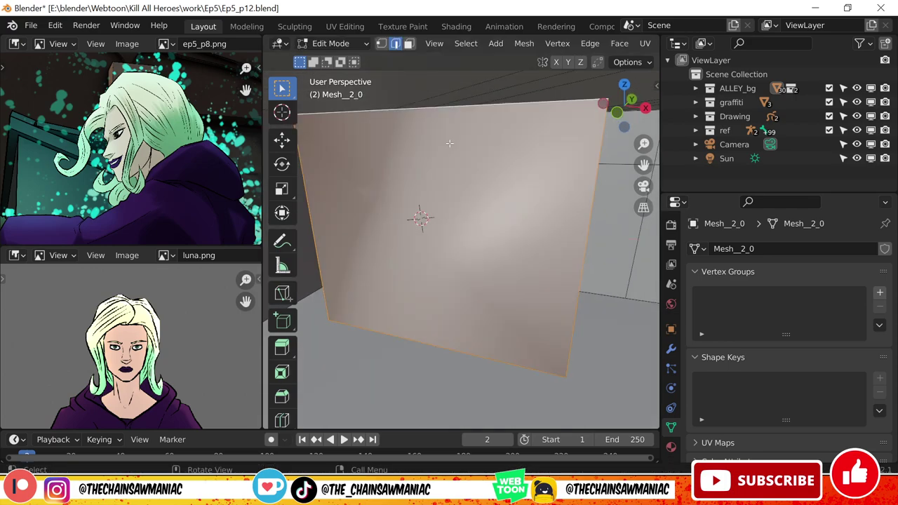
scroll(779, 351, down, 5)
click(772, 407)
scroll(787, 376, down, 5)
mouse_move(548, 295)
middle_down()
mouse_move(566, 201)
mouse_move(520, 288)
mouse_move(534, 289)
middle_up()
key(a)
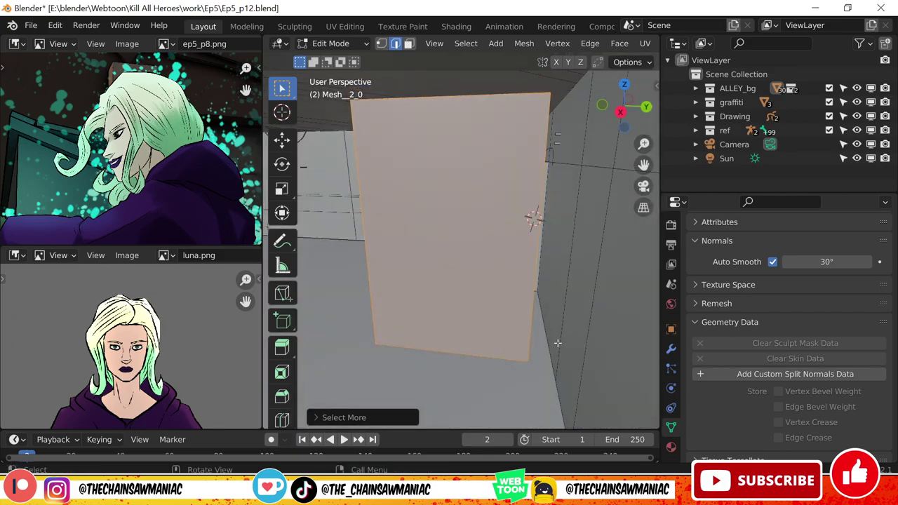
scroll(536, 225, down, 5)
key(alt+z)
click(671, 446)
Add a new material slot with a new material to the wall mesh, then return to Object Mode.
click(884, 250)
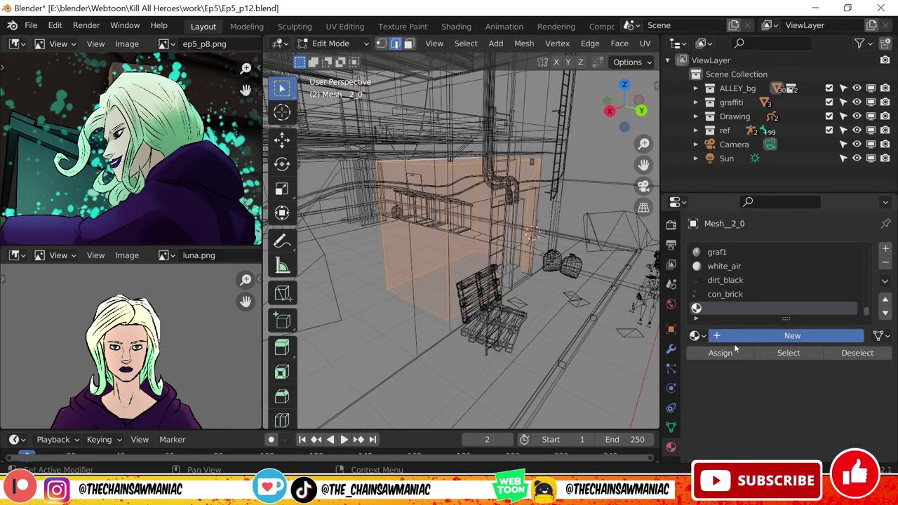
click(772, 338)
key(Tab)
key(z)
Rotate the alley door around the Z axis to a new angle.
click(484, 363)
key(r)
key(z)
click(508, 308)
scroll(508, 307, up, 5)
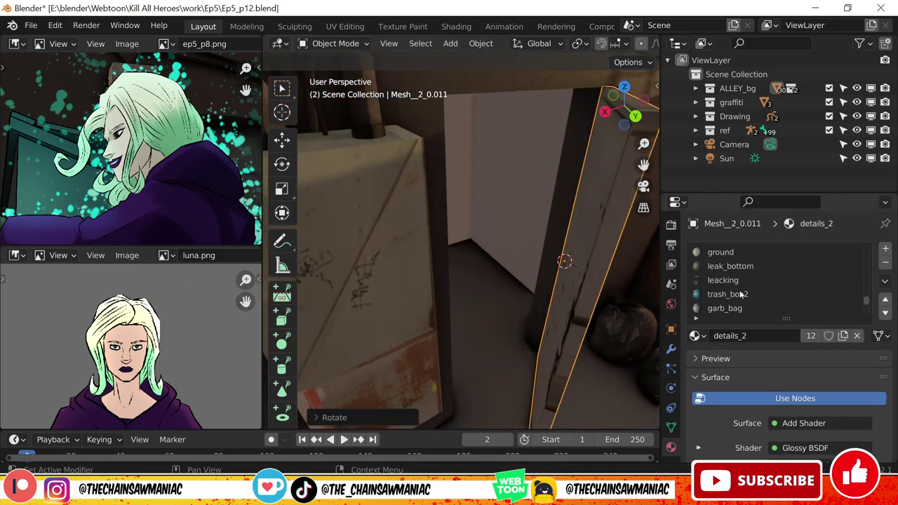
In the wall mesh's Edit Mode, select the wall face beside the door for the wall_concrete material.
click(522, 231)
key(Tab)
middle_drag(522, 230, 555, 228)
key(3)
click(505, 211)
click(723, 308)
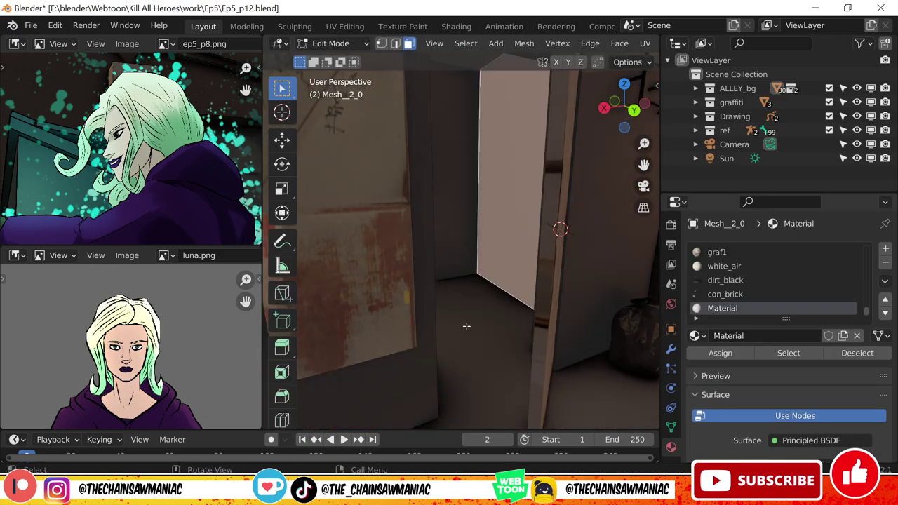
key(KP_Decimal)
click(459, 120)
key(Tab)
scroll(452, 336, down, 8)
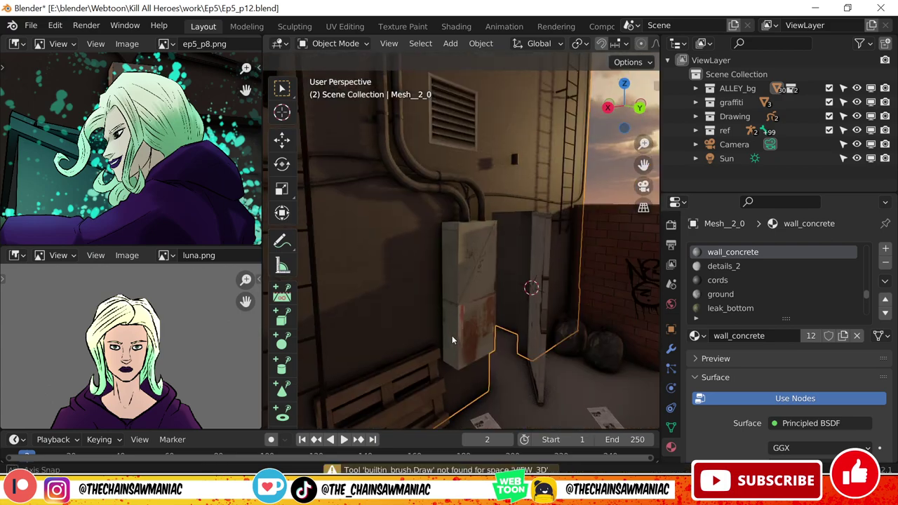
Re-select and turn the door again, then show the World Surface settings with 002.hdr.
middle_drag(519, 295, 540, 302)
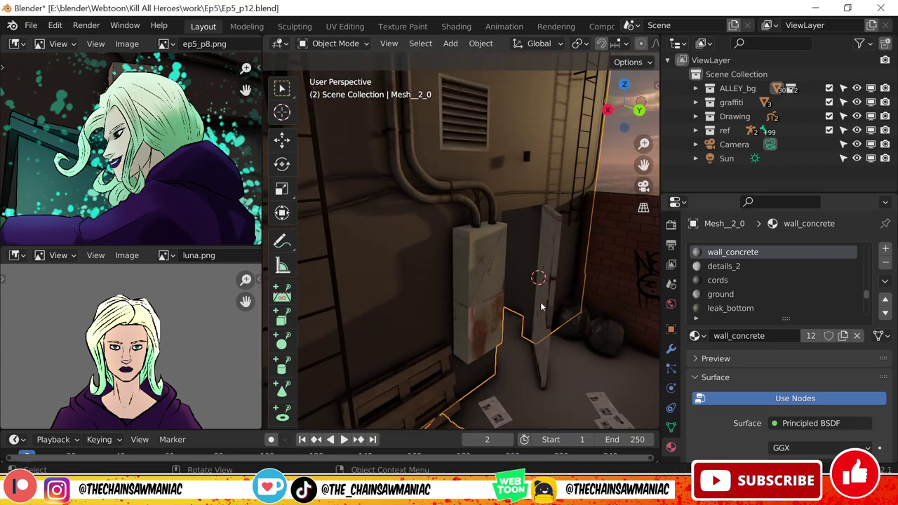
click(496, 263)
scroll(474, 287, up, 4)
key(r)
click(433, 333)
middle_drag(433, 333, 407, 335)
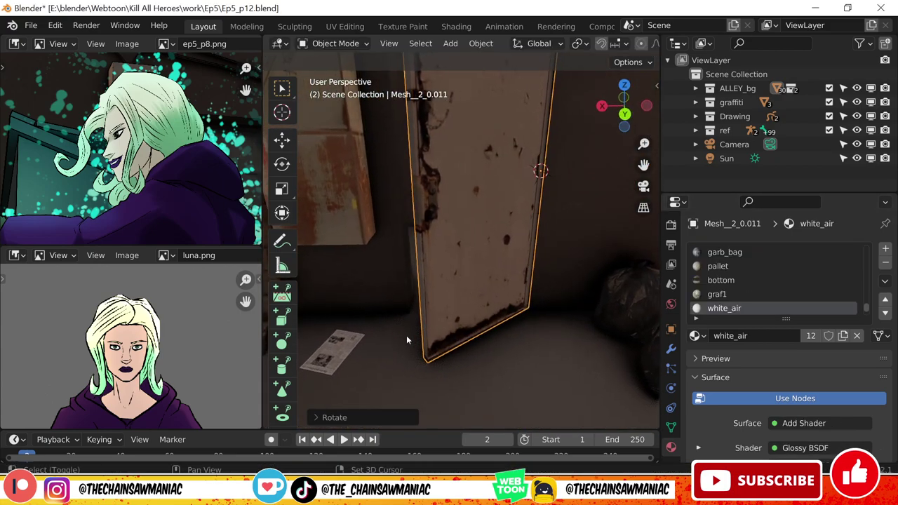
scroll(406, 335, down, 3)
click(670, 304)
click(748, 272)
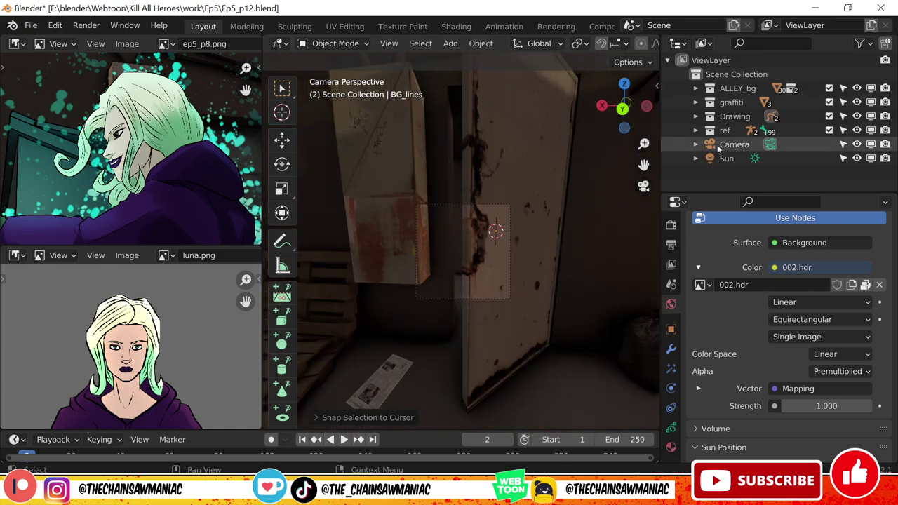
Snap the selection to the 3D cursor and duplicate the vertical door-edge stroke beside it.
key(shift+s)
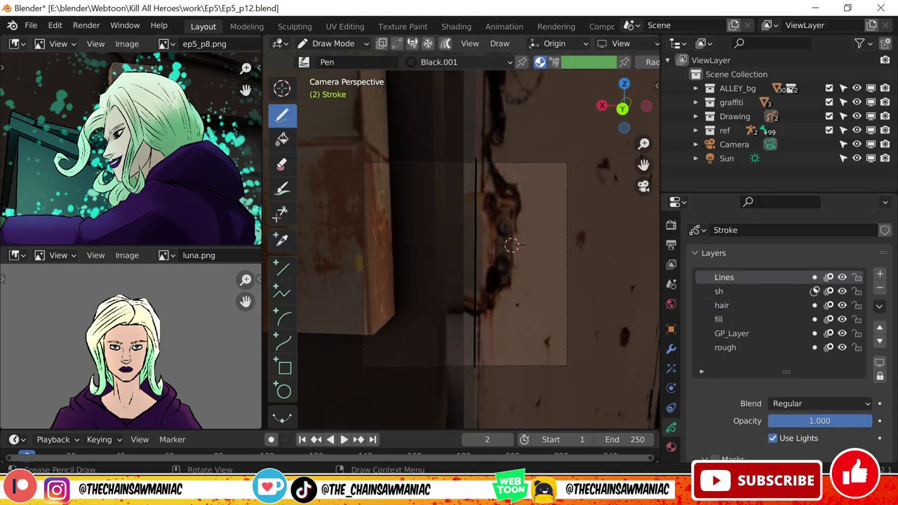
key(Tab)
key(shift+d)
click(542, 300)
key(Tab)
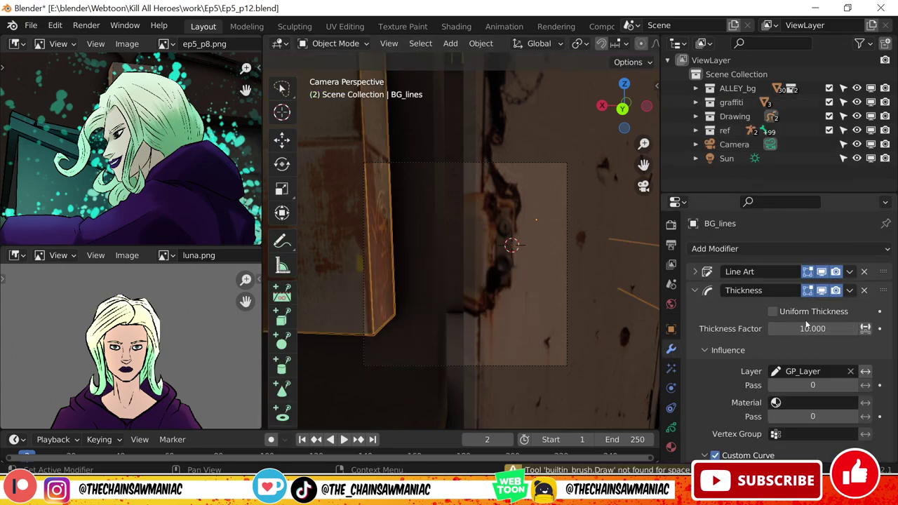
Move the vertical Lines strokes into place along the door edges.
scroll(793, 355, down, 5)
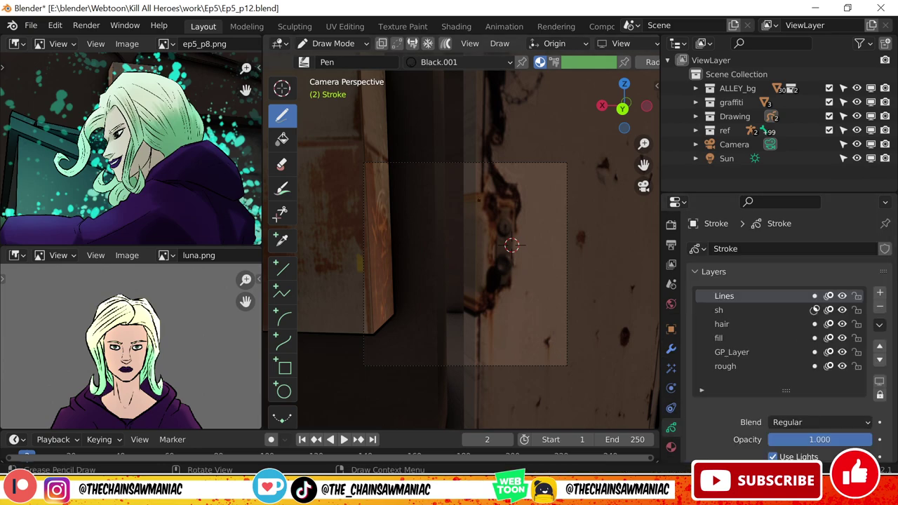
key(Tab)
key(g)
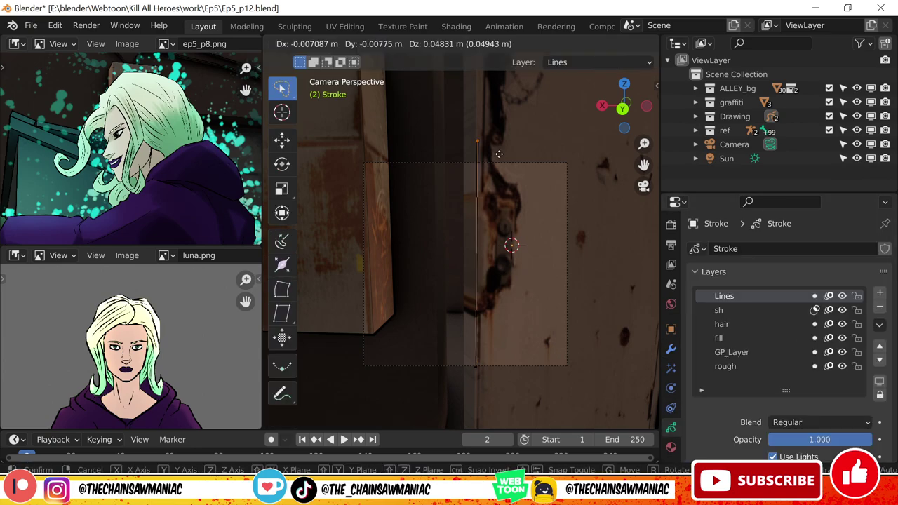
click(483, 380)
key(Tab)
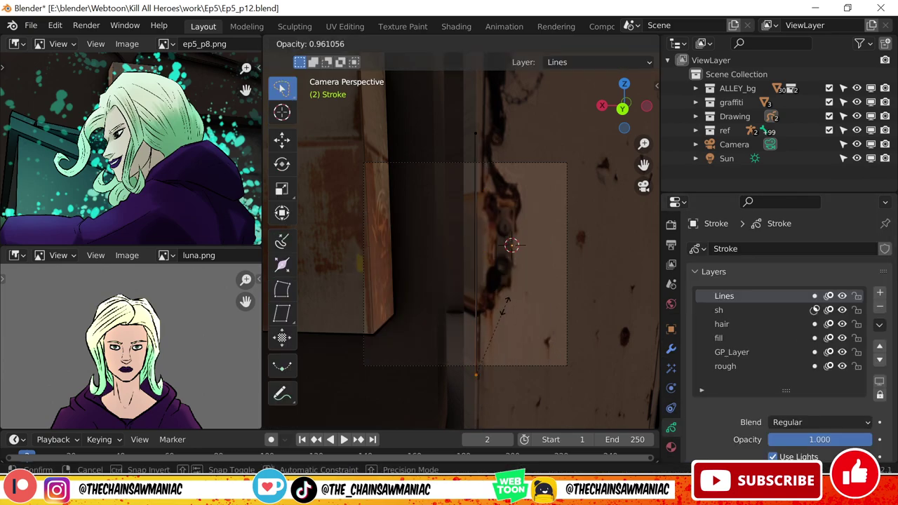
key(g)
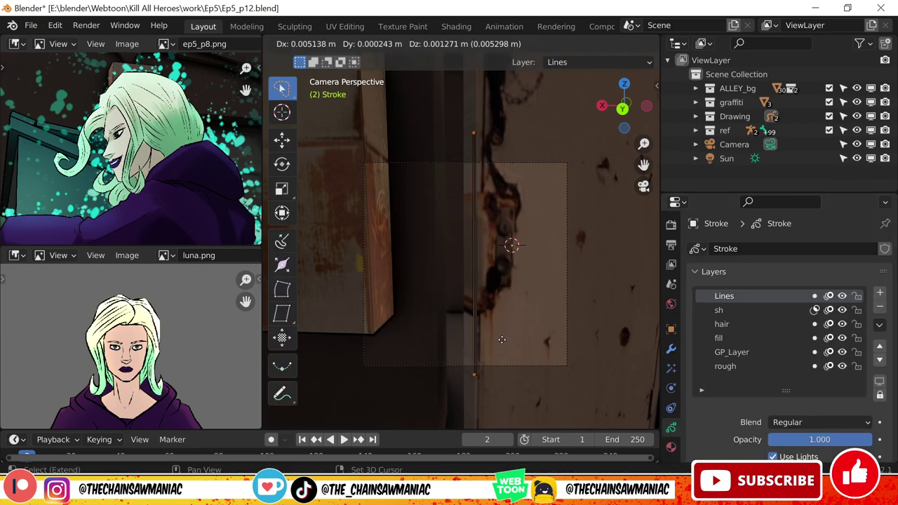
click(501, 340)
key(Tab)
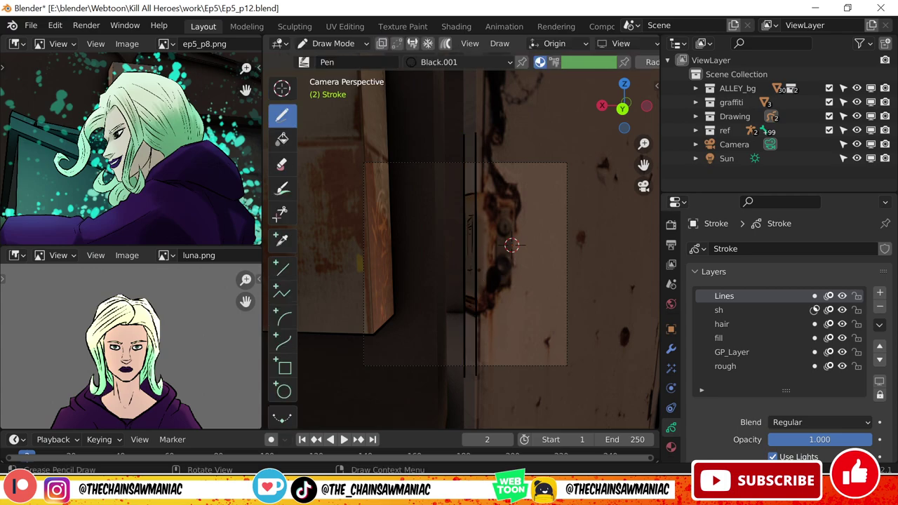
Reposition another stroke and delete the stray thin strokes.
scroll(450, 398, up, 1)
key(Tab)
key(g)
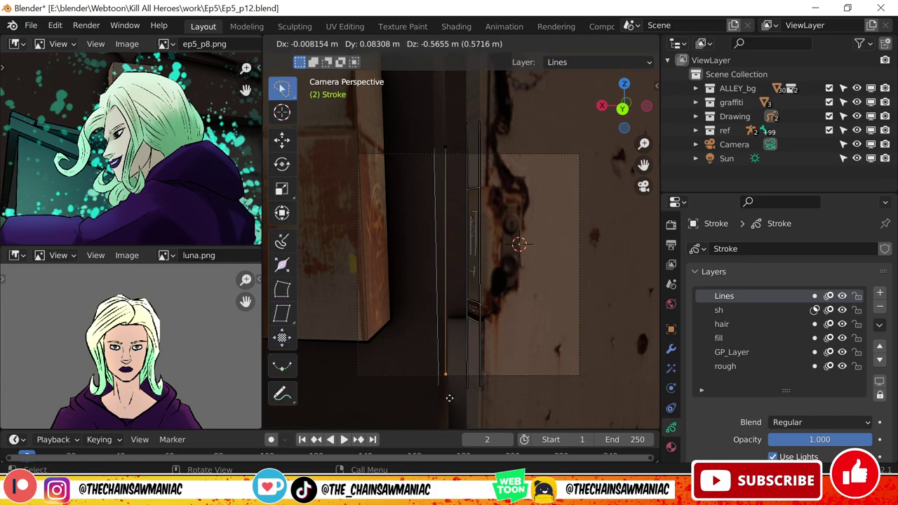
click(449, 398)
key(Tab)
key(Tab)
key(Delete)
key(Tab)
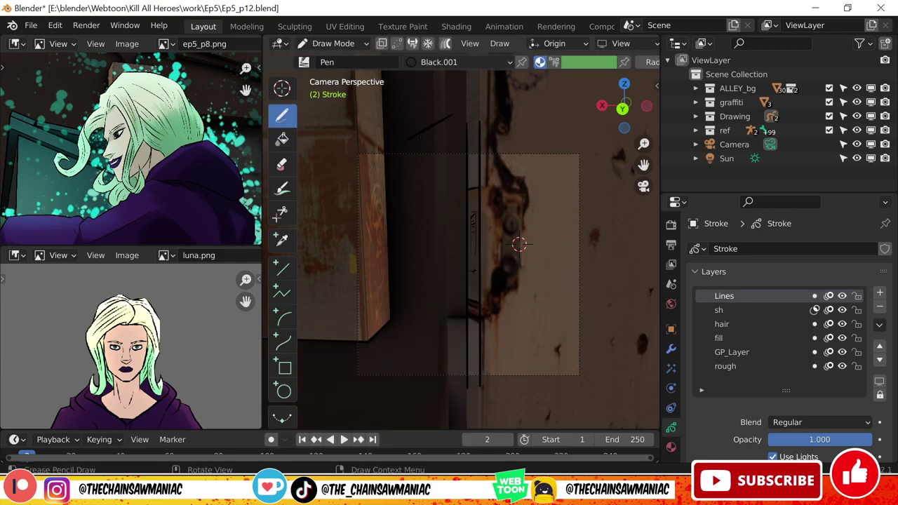
key(Tab)
Copy a vertical stroke along the door edge and extend it down the edge.
key(shift+d)
click(460, 330)
key(g)
click(465, 325)
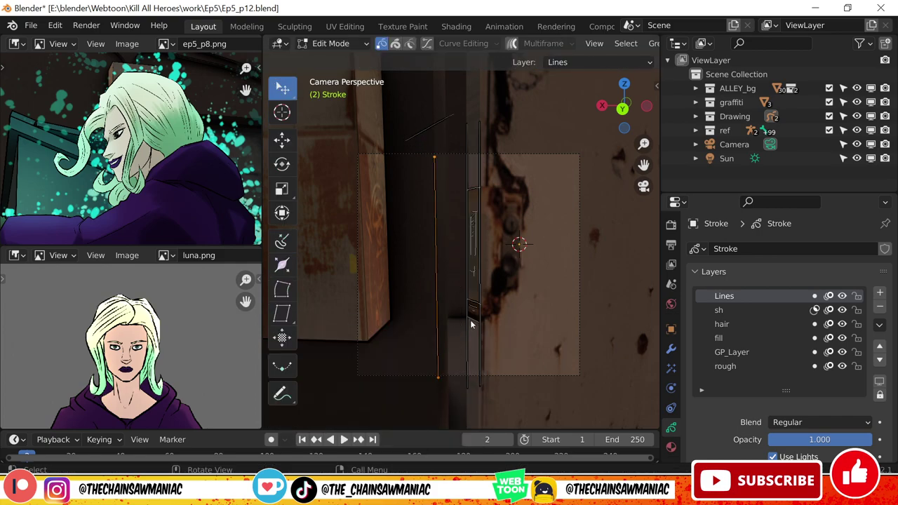
click(457, 365)
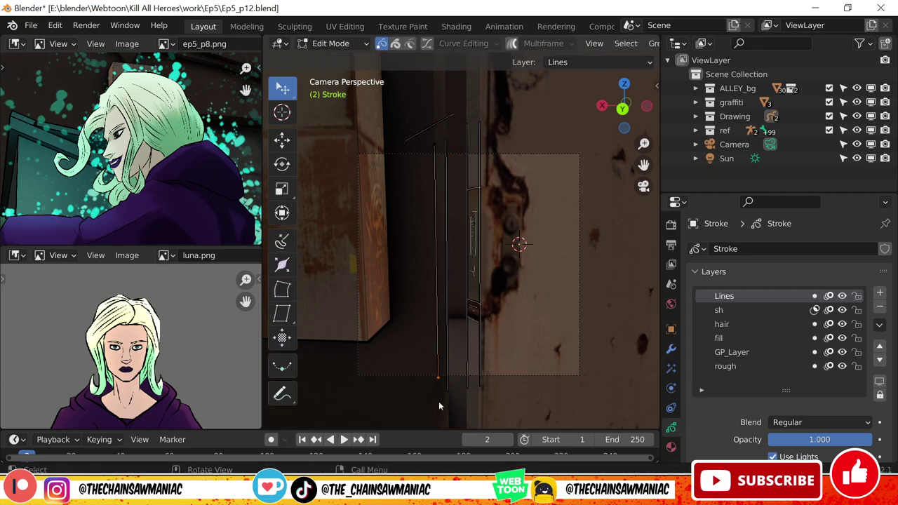
key(Tab)
key(Tab)
key(x)
click(445, 365)
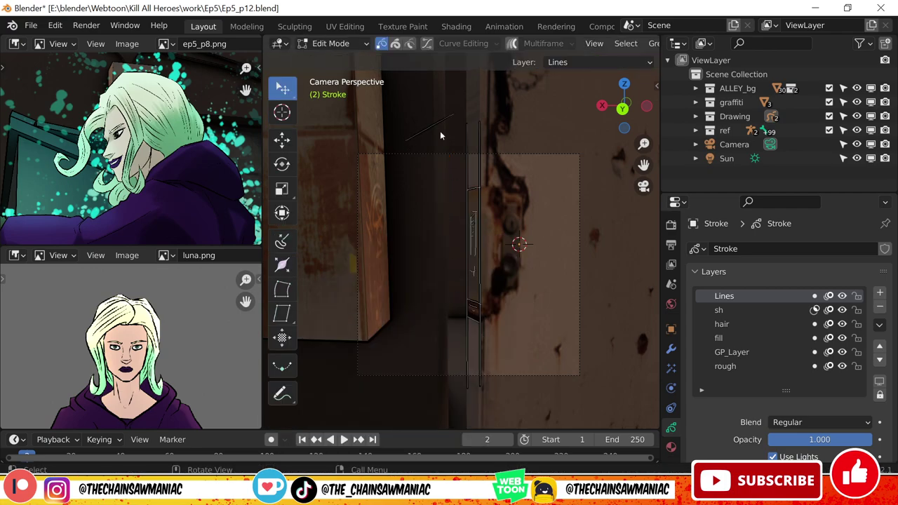
key(ctrl+z)
key(e)
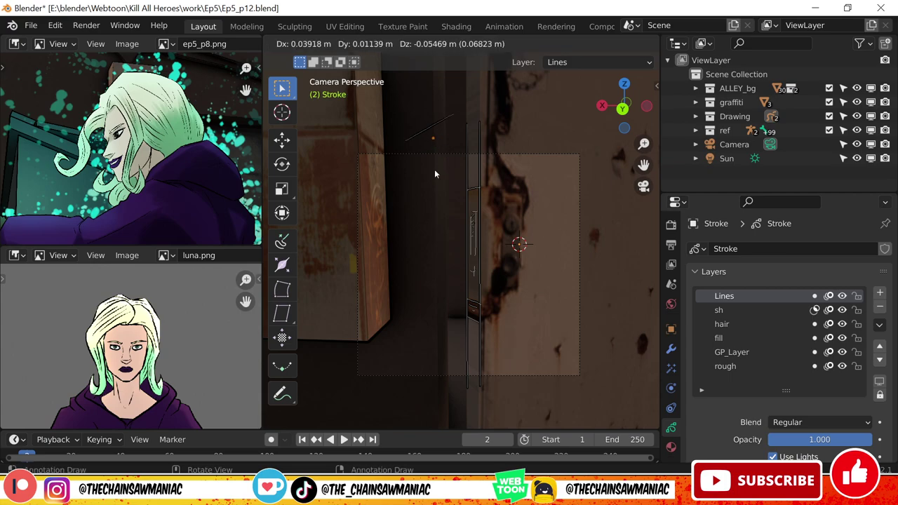
click(435, 144)
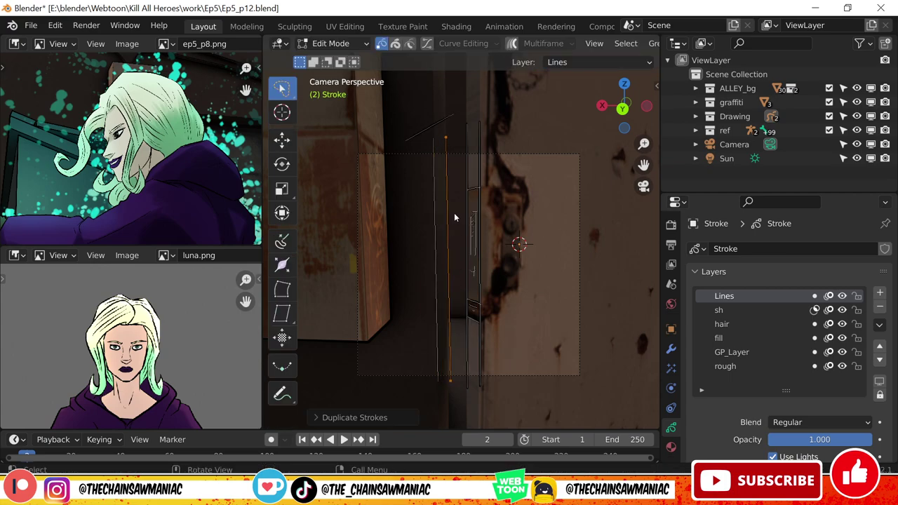
key(Tab)
key(Tab)
key(Tab)
key(Tab)
key(Tab)
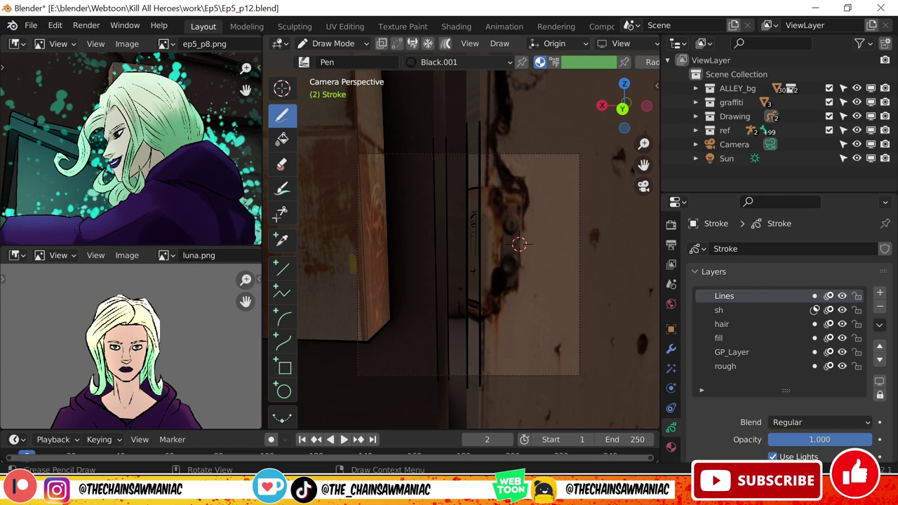
Extrude and adjust a new point to complete the lock plate outline.
shift+middle_drag(519, 245, 492, 251)
key(Tab)
key(e)
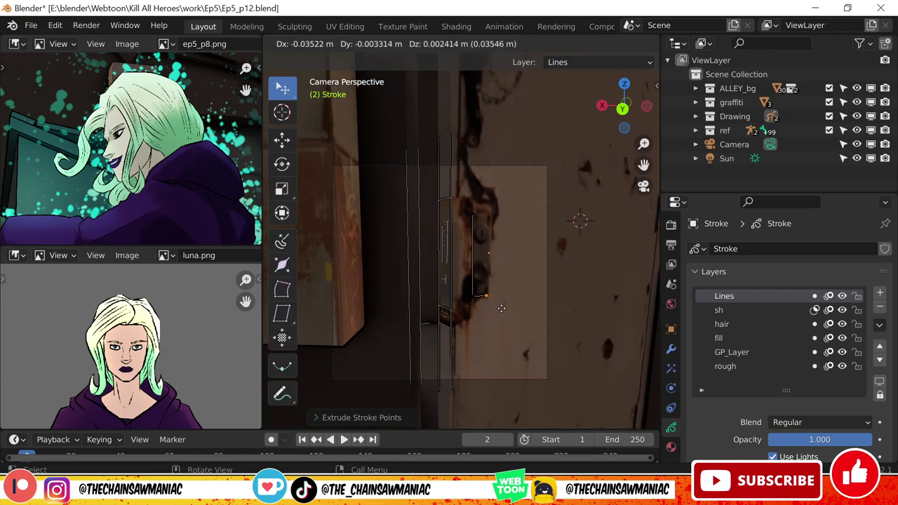
click(505, 231)
key(g)
click(492, 223)
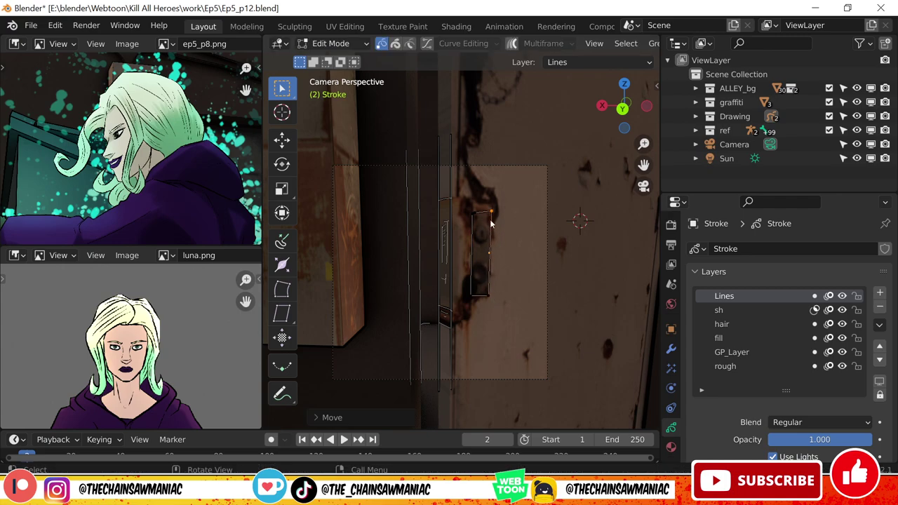
key(Tab)
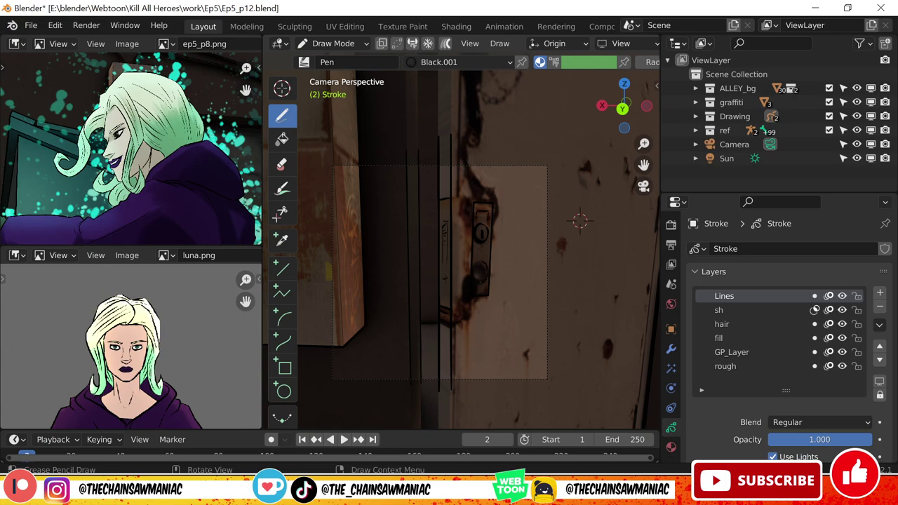
Zoom in on the door lock and make the sh layer active.
ctrl+middle_drag(456, 246, 456, 253)
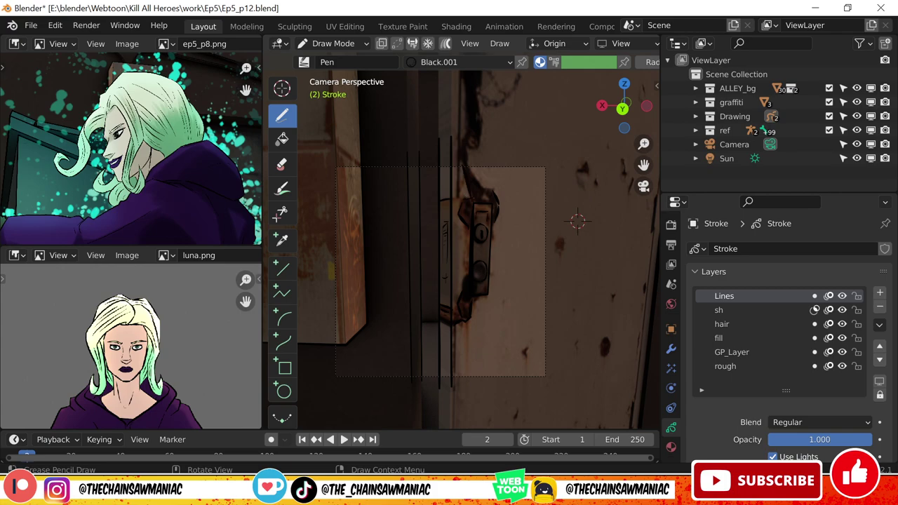
ctrl+middle_drag(421, 351, 421, 309)
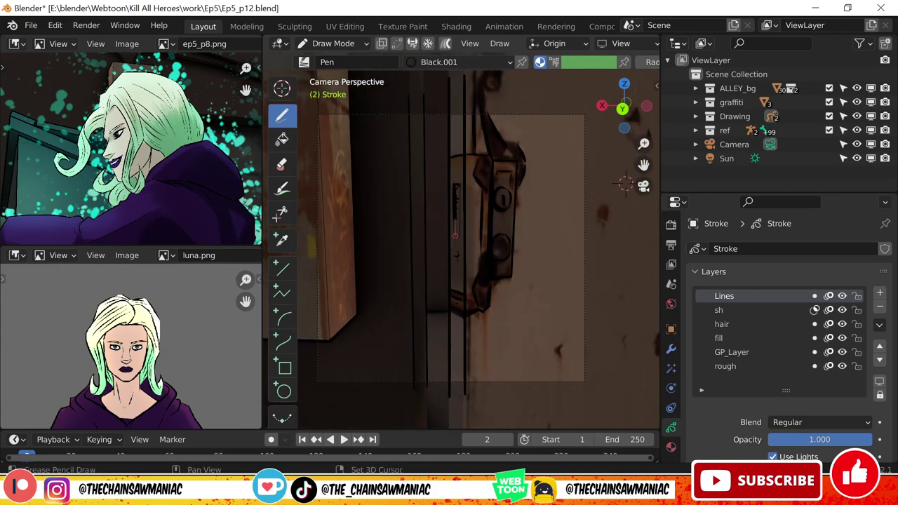
ctrl+middle_drag(421, 309, 422, 295)
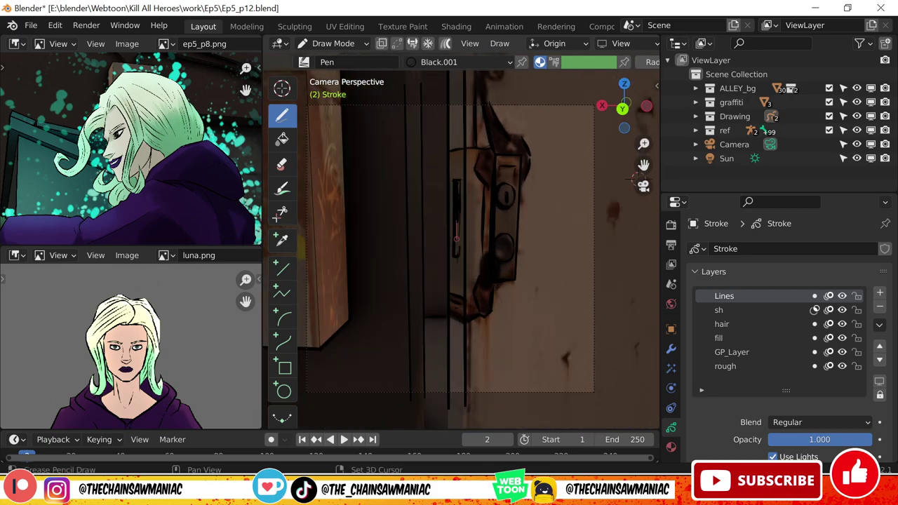
scroll(506, 340, down, 3)
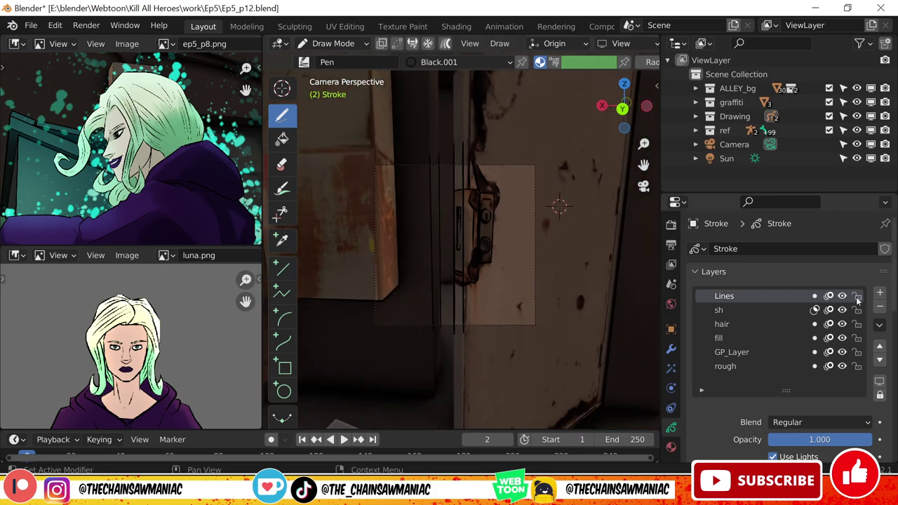
click(772, 310)
Set tweak selection while editing the sh layer, then make the fill layer active.
key(Tab)
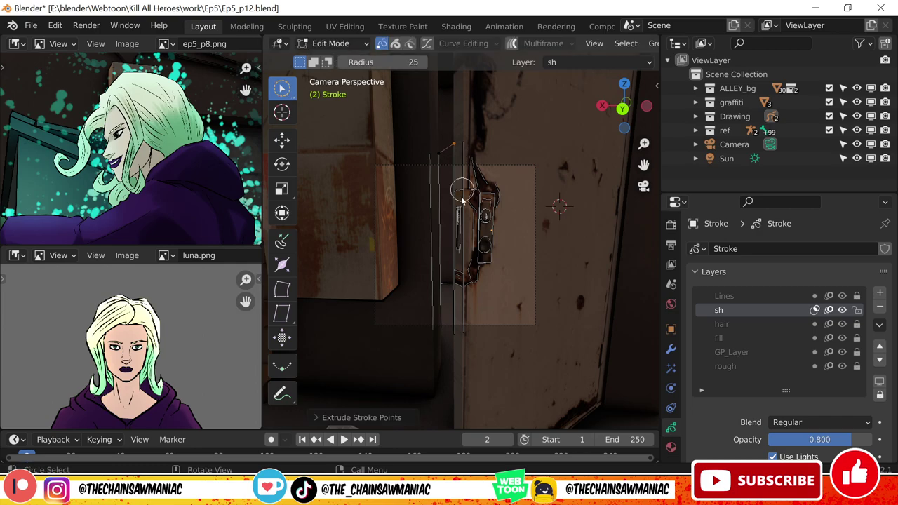
key(w)
scroll(504, 191, up, 1)
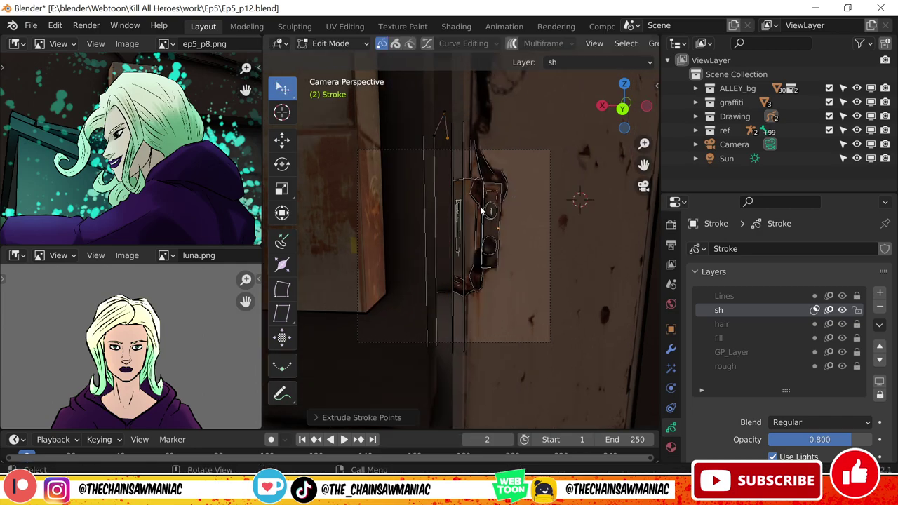
key(Tab)
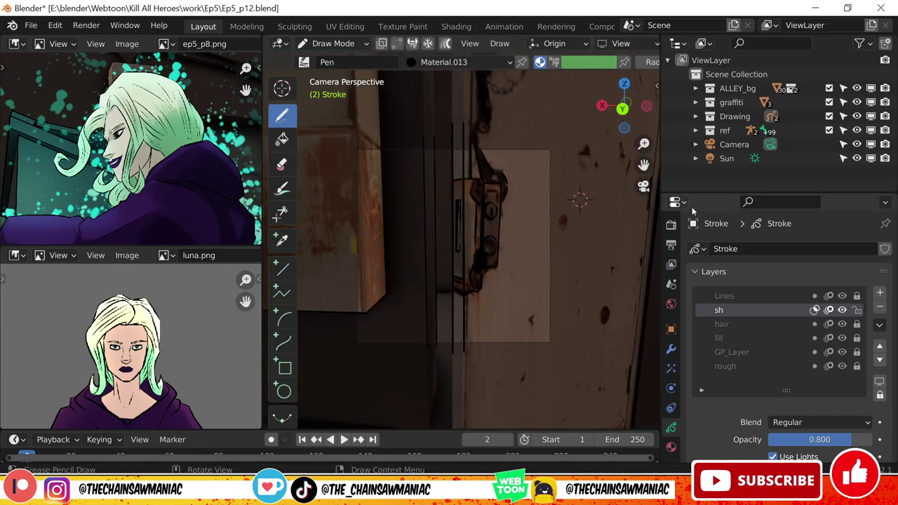
scroll(780, 295, down, 4)
scroll(779, 294, up, 2)
click(779, 279)
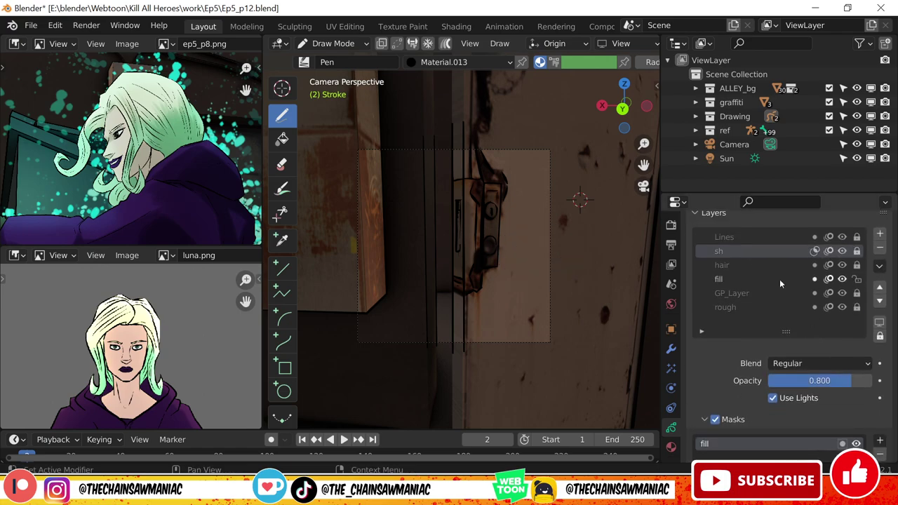
Undo back through the recent fill and shading edits on the door-lock panel.
key(ctrl+z)
key(ctrl+z)
key(ctrl+z)
key(ctrl+shift+z)
key(ctrl+shift+z)
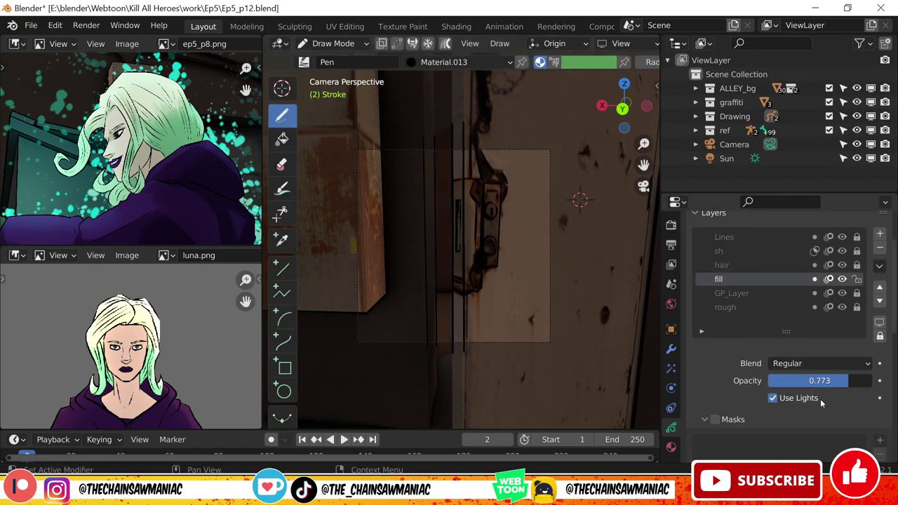
key(ctrl+z)
key(ctrl+z)
key(ctrl+z)
key(ctrl+z)
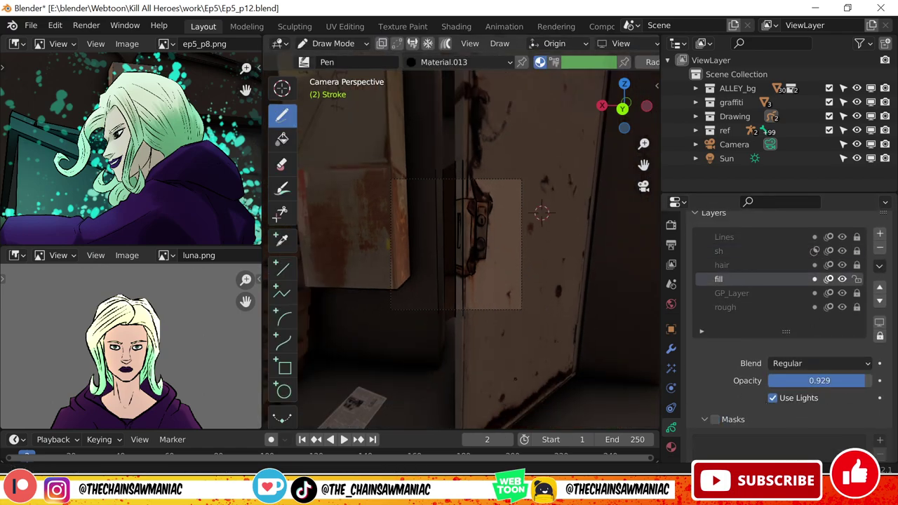
ctrl+middle_drag(541, 213, 570, 203)
key(ctrl+z)
key(ctrl+z)
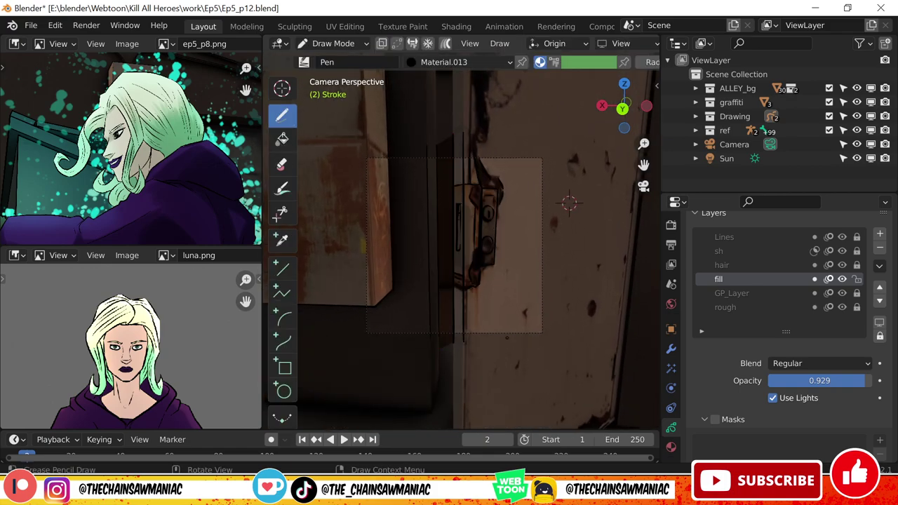
key(ctrl+z)
key(ctrl+z)
key(ctrl+z)
key(ctrl+z)
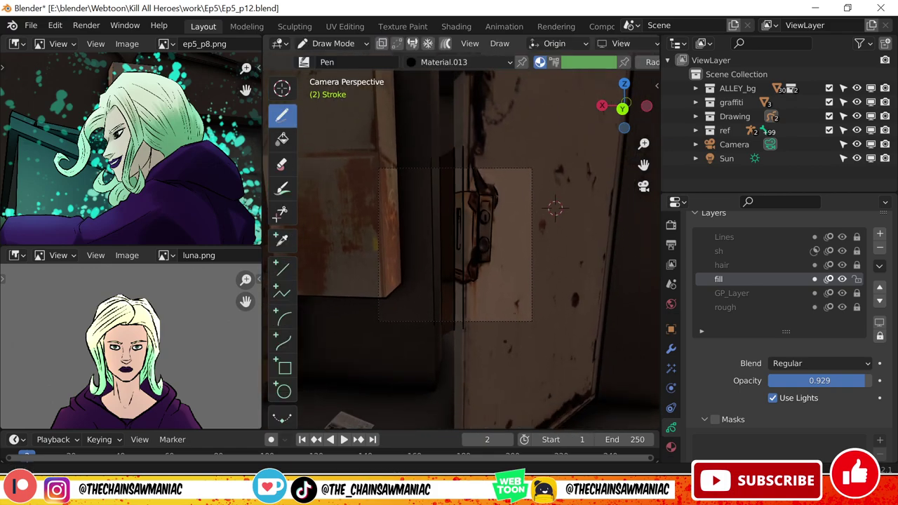
key(ctrl+z)
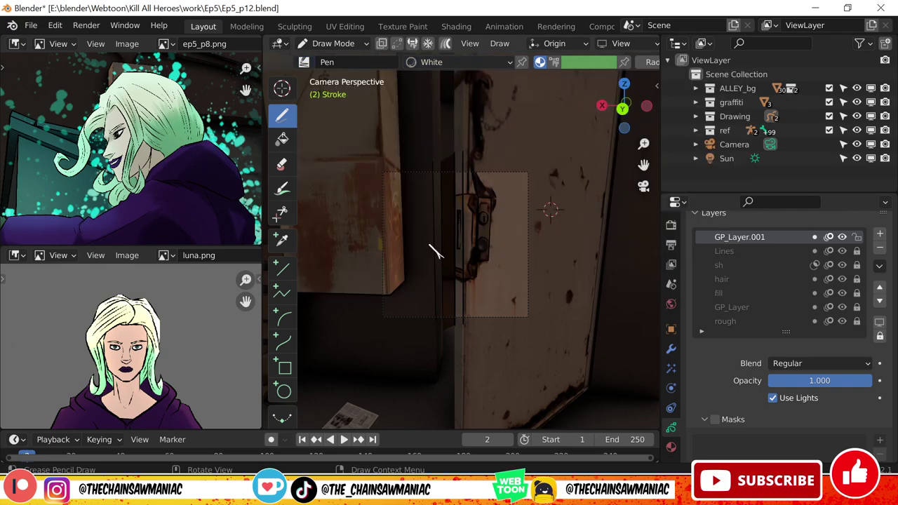
key(ctrl+z)
Save the project under the new name Ep5_p13.blend.
click(31, 26)
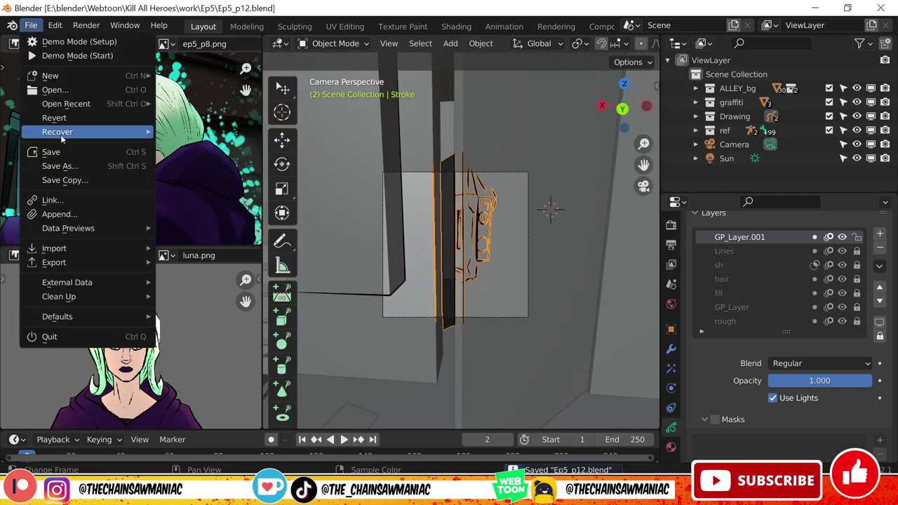
click(50, 162)
key(KP_Add)
key(Return)
Render the camera frame with F12 and save the render as an image.
key(F12)
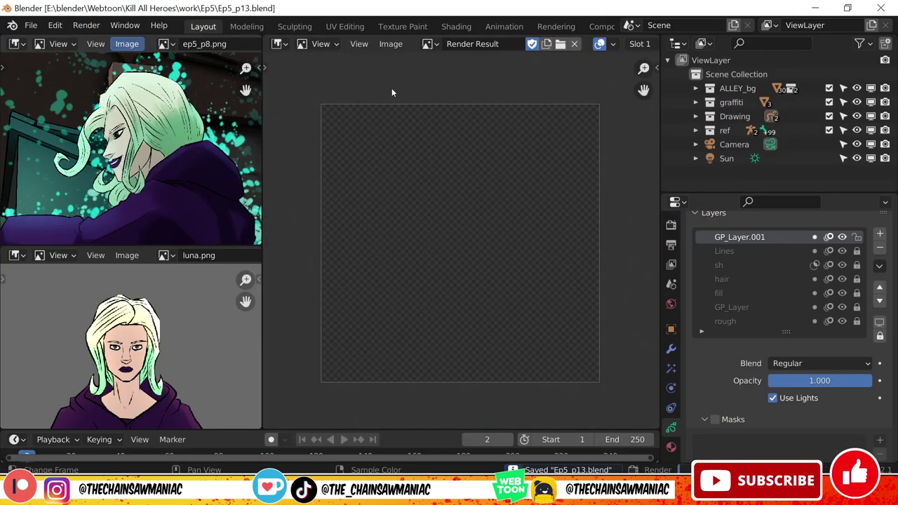
click(391, 44)
click(414, 142)
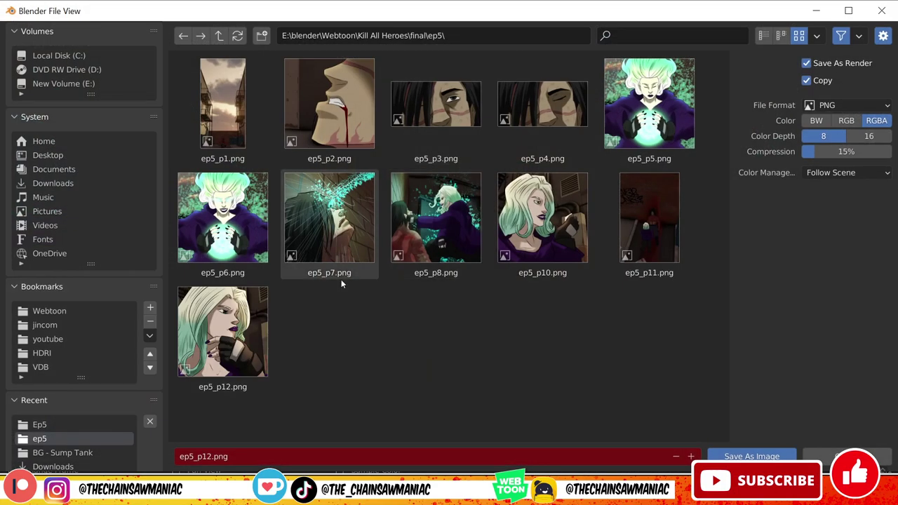
key(Return)
Turn the render view back into the 3D viewport and cancel the open-file browser.
click(390, 43)
click(414, 143)
key(Return)
click(281, 44)
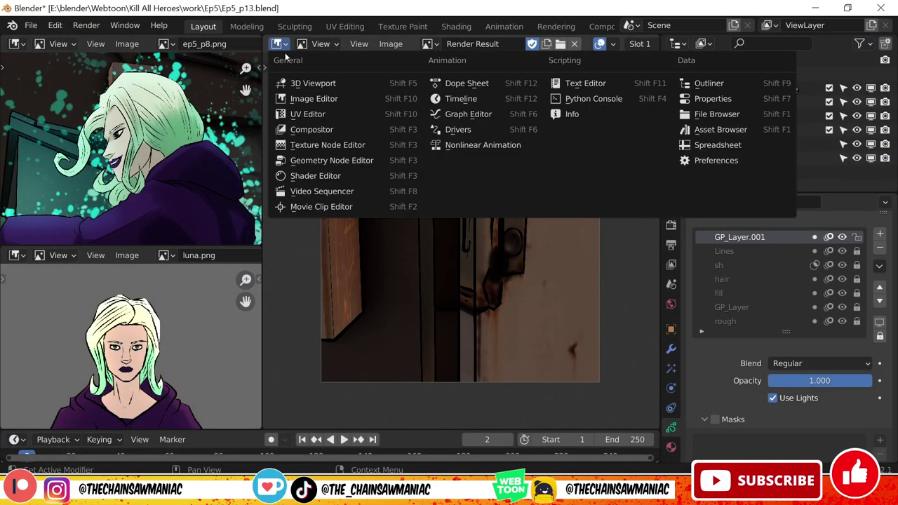
click(298, 82)
key(ctrl+o)
key(Escape)
click(34, 20)
Recover the Ep5_p12_57544 auto-save file.
click(182, 144)
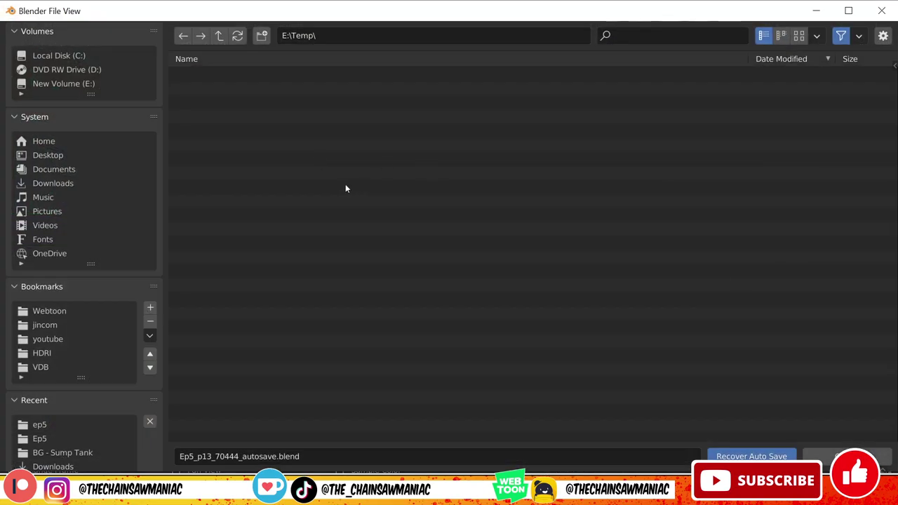
click(364, 102)
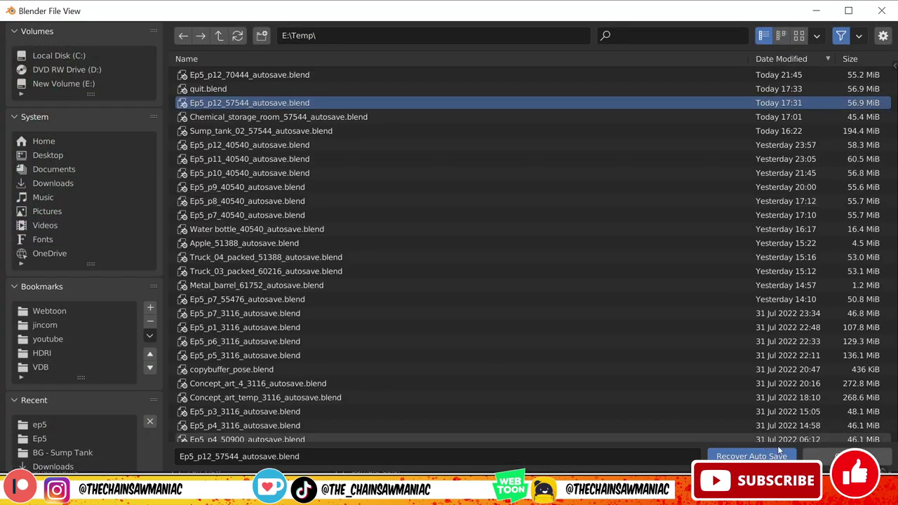
click(751, 456)
Change the file sorting in the save-as browser, then select the alley wall.
key(ctrl+shift+s)
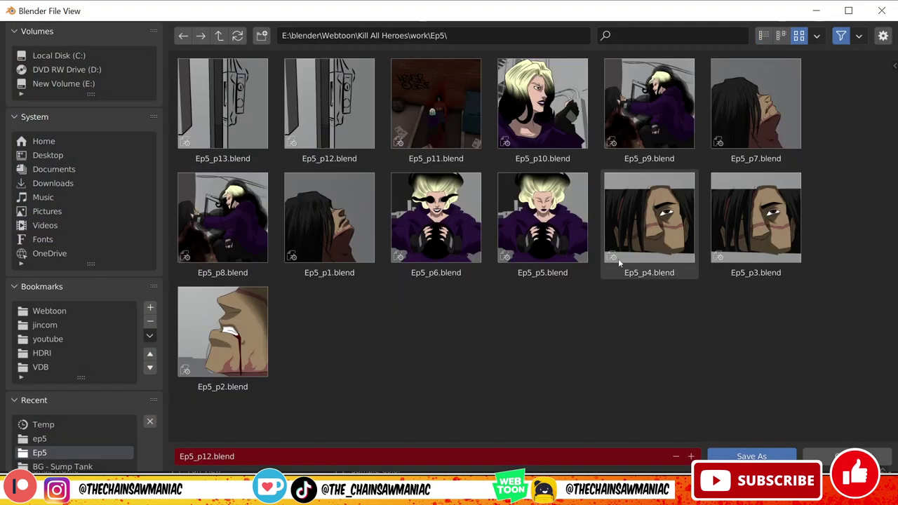
click(842, 100)
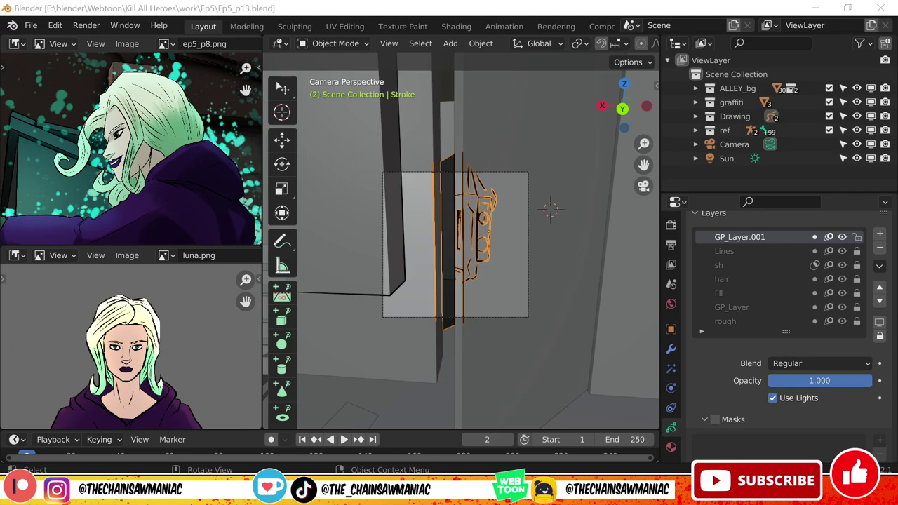
scroll(461, 311, down, 2)
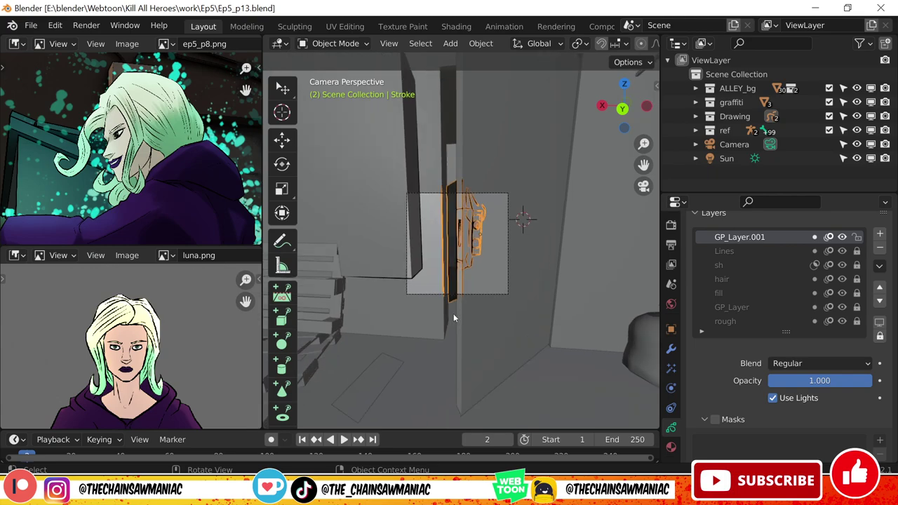
scroll(435, 266, up, 3)
click(408, 281)
Save the recovered scene as Ep5_p14.blend and make the Stroke drawing active.
key(ctrl+shift+s)
key(KP_Add)
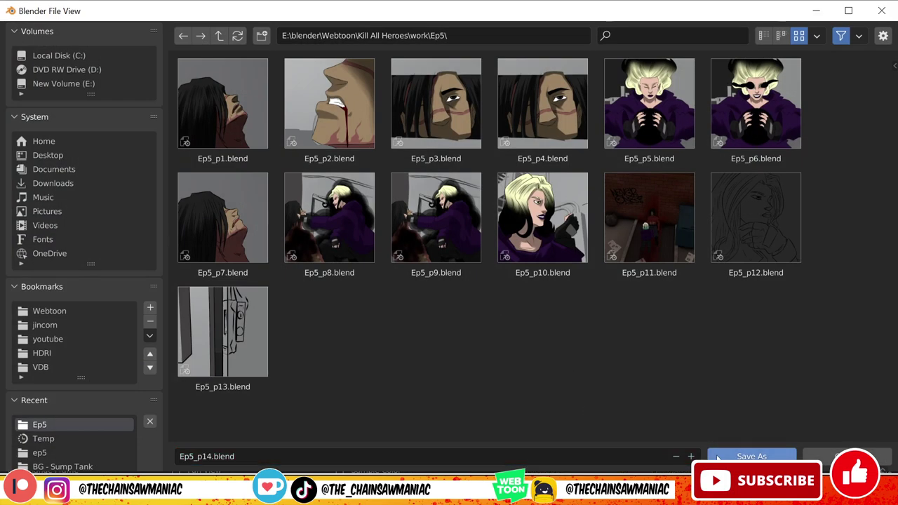
key(Return)
click(774, 135)
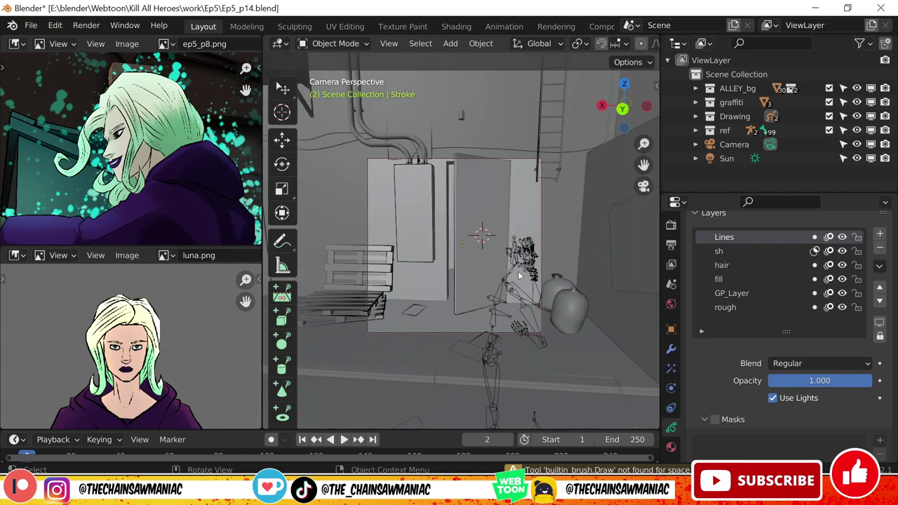
Check the BG_lines object's modifiers, then reselect the Stroke drawing.
click(742, 131)
click(672, 349)
click(521, 231)
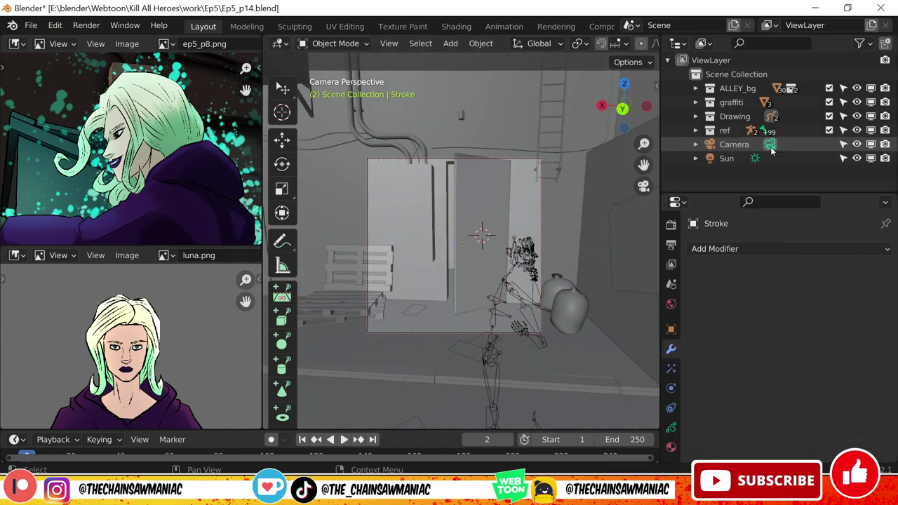
middle_drag(493, 236, 470, 273)
Rotate the alley door around the Z axis to a new swing.
click(470, 273)
key(r)
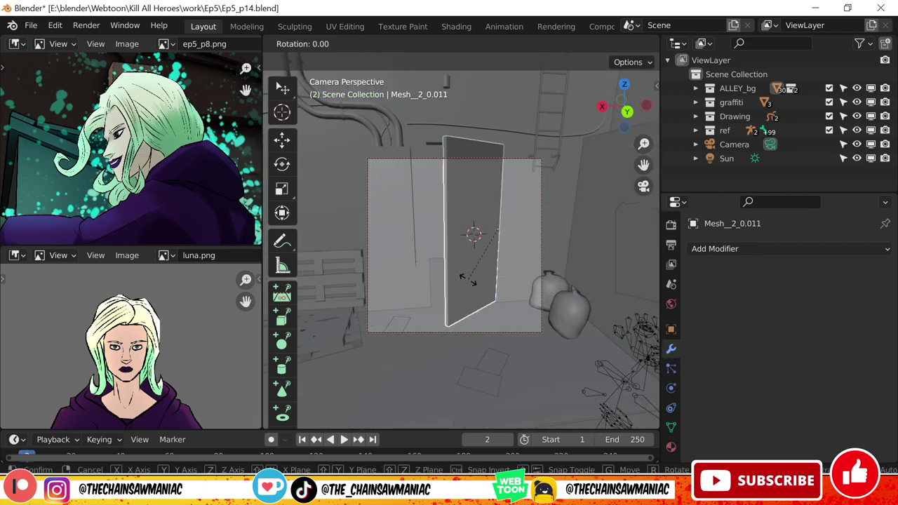
key(z)
click(582, 265)
shift+middle_drag(534, 281, 491, 288)
Select the scene camera and review its camera, render and output settings.
click(734, 144)
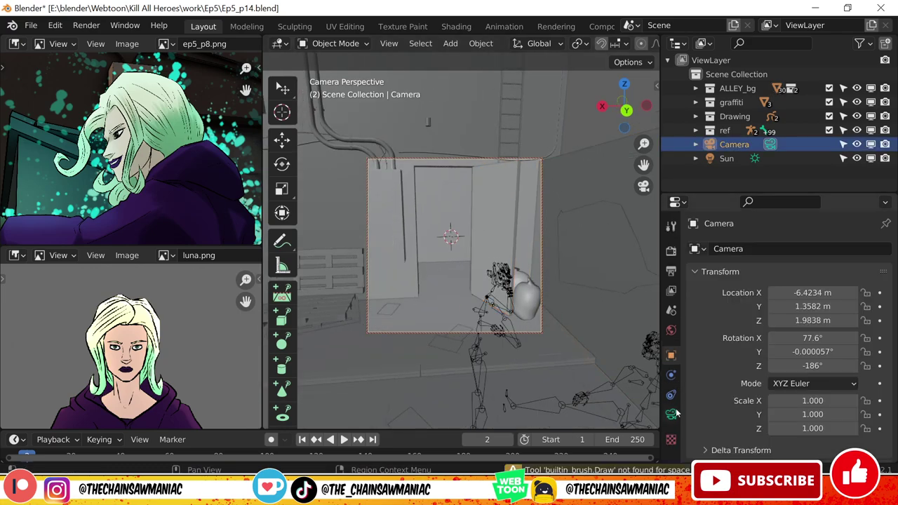
click(671, 414)
click(672, 254)
click(671, 271)
scroll(828, 298, down, 5)
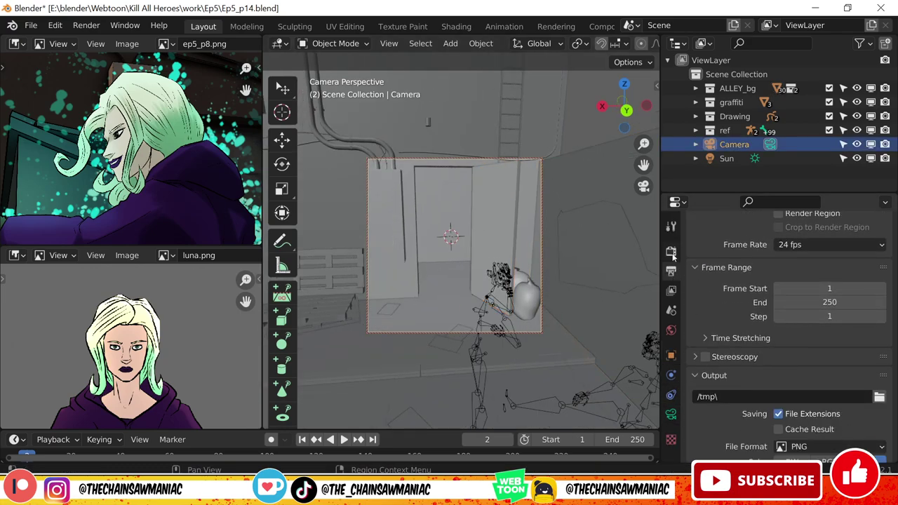
click(670, 416)
Set the output resolution to 800 × 1200 px for a portrait frame.
click(671, 271)
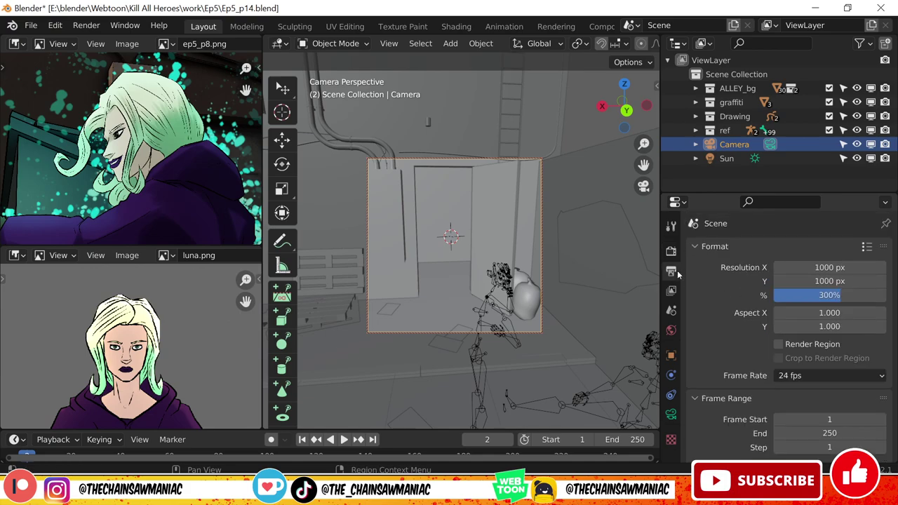
click(829, 281)
text(1200)
click(829, 268)
text(800)
key(Return)
middle_drag(491, 302, 533, 330)
Select the character rig and briefly toggle it into Pose Mode and back.
key(n)
key(n)
click(486, 295)
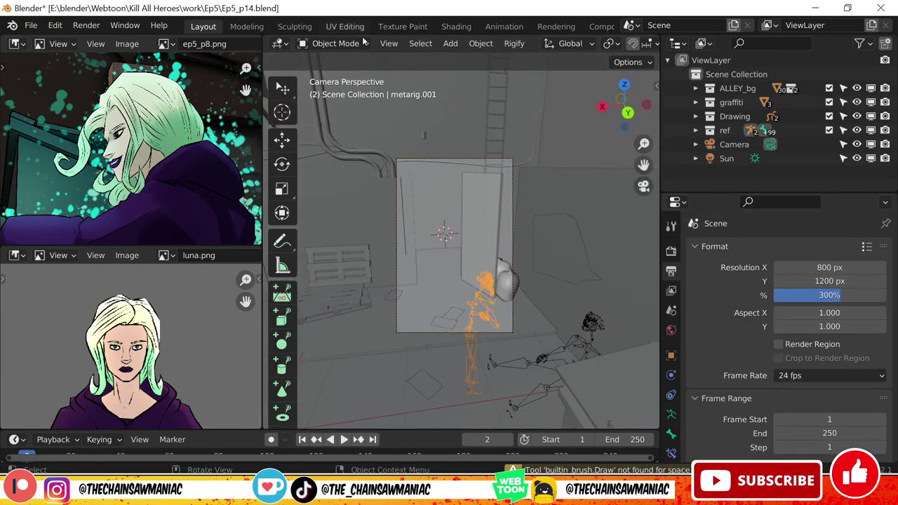
key(ctrl+Tab)
scroll(490, 256, up, 3)
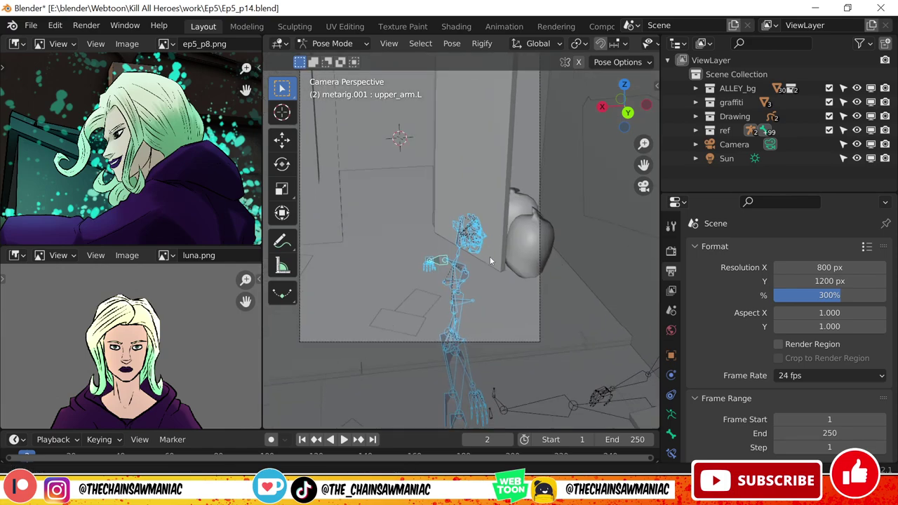
key(ctrl+Tab)
scroll(413, 243, down, 3)
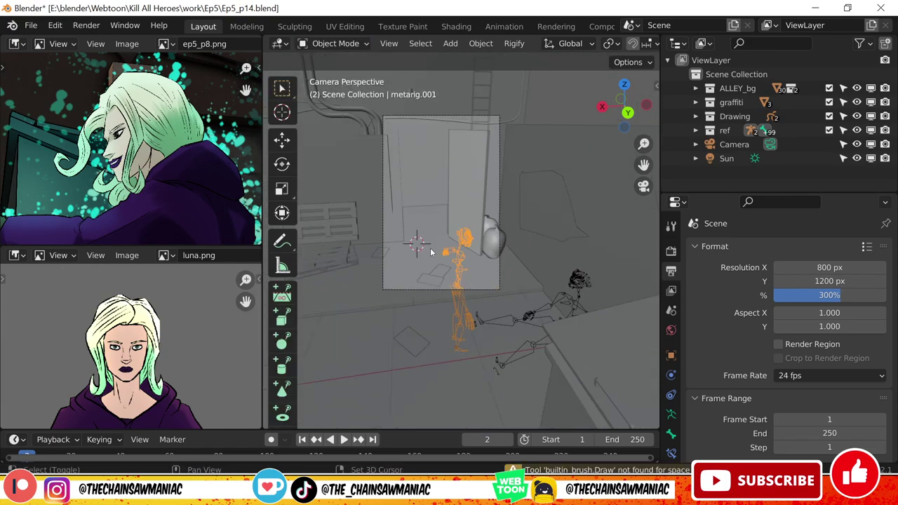
Add a new human rig at the 3D cursor, rotated on Z to face the scene.
key(shift+a)
click(435, 253)
scroll(426, 214, up, 2)
key(r)
key(z)
click(425, 214)
click(452, 260)
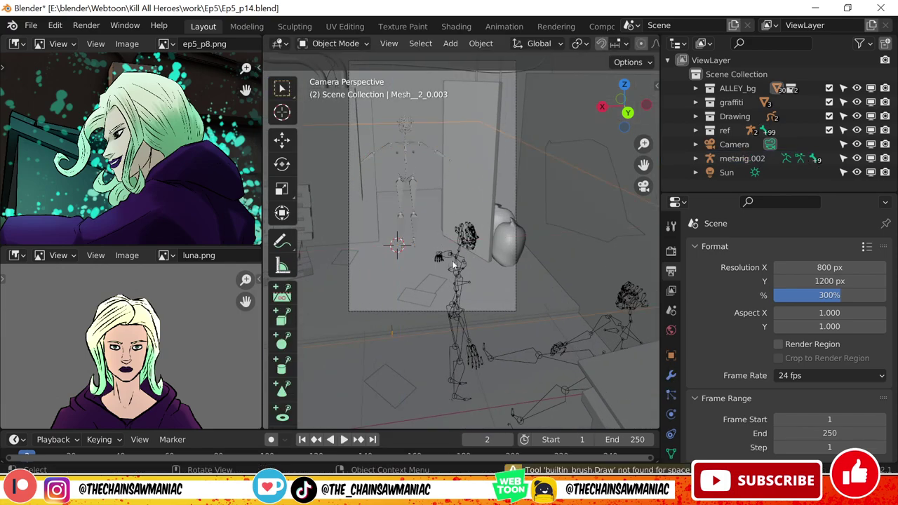
click(454, 264)
In Pose Mode, twist the original rig's spine bone around the Z axis.
key(n)
scroll(573, 334, up, 4)
key(n)
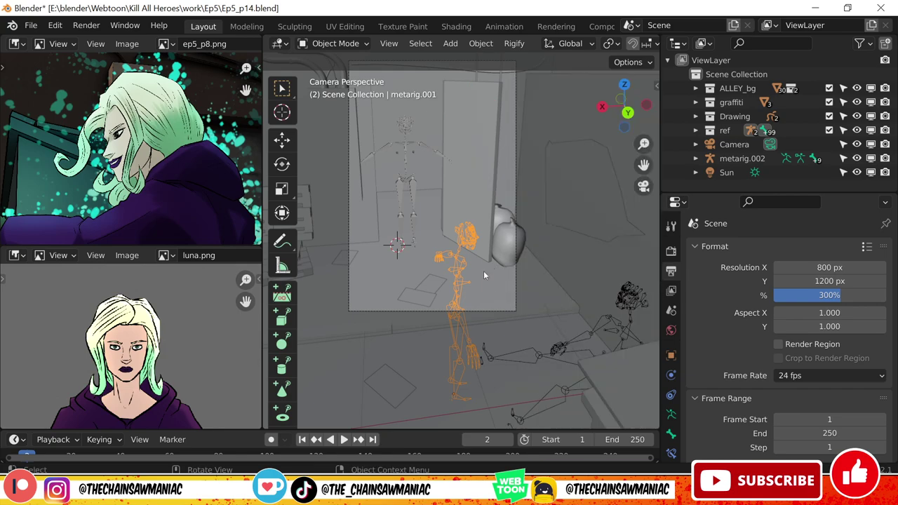
middle_drag(483, 275, 454, 216)
key(ctrl+Tab)
click(397, 284)
key(r)
key(z)
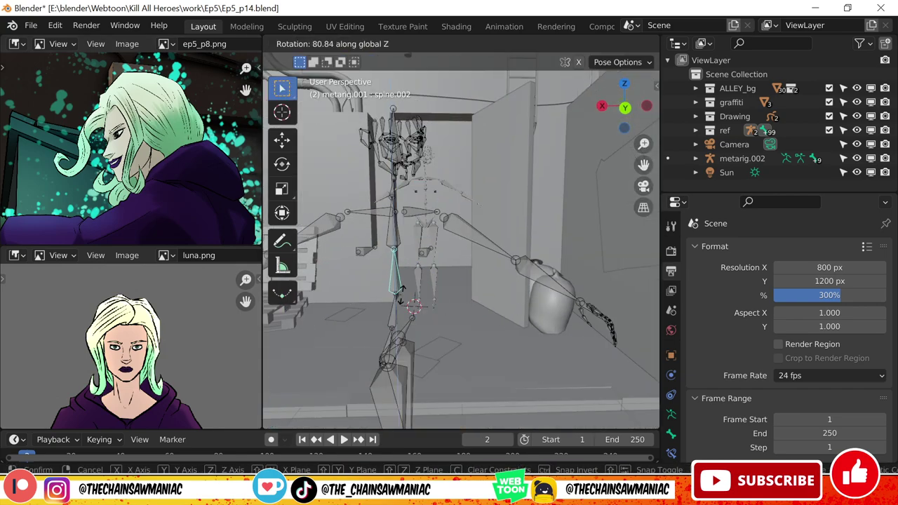
click(401, 296)
middle_drag(400, 296, 421, 355)
Rotate the left thigh around Z and the right thigh to set the legs.
click(423, 300)
key(r)
key(z)
click(441, 304)
click(421, 355)
key(r)
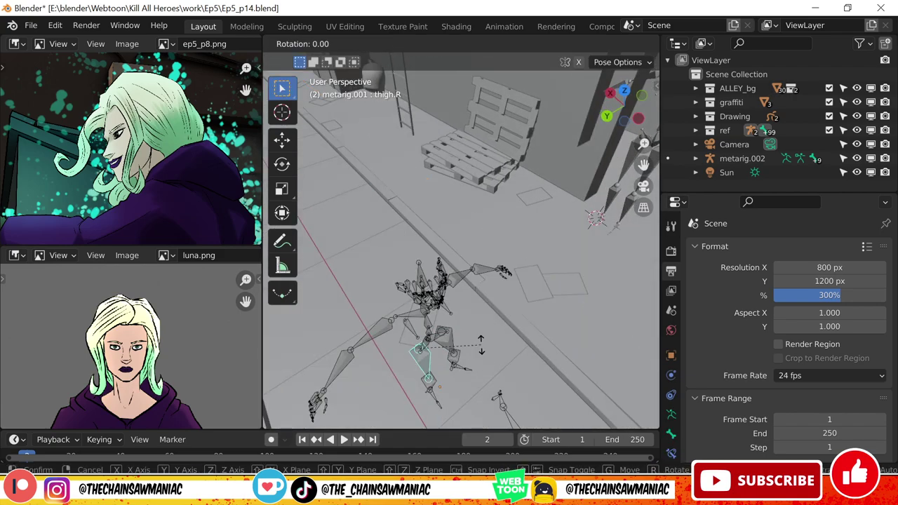
click(481, 344)
Tilt the rig's head bone twice using free trackball rotation.
middle_drag(481, 343, 483, 186)
click(462, 215)
click(504, 291)
click(481, 196)
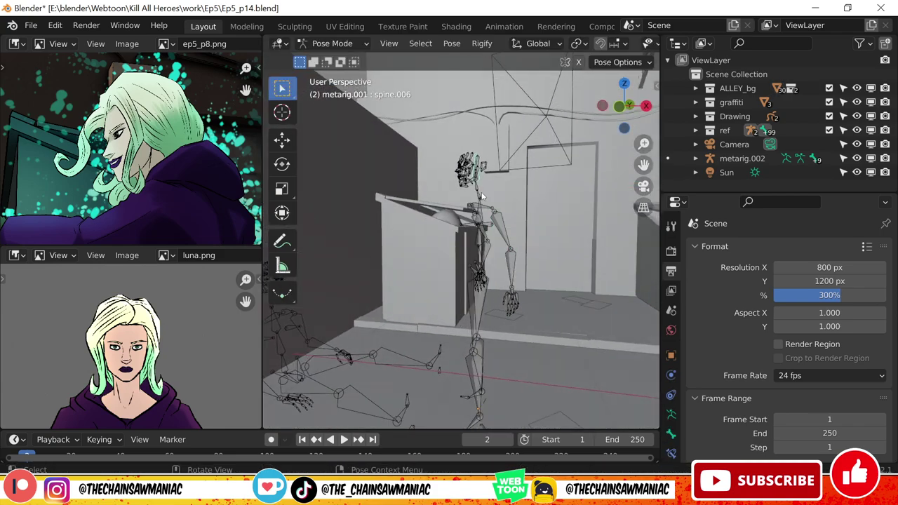
key(r)
key(r)
key(z)
click(492, 232)
middle_drag(491, 232, 505, 266)
click(489, 298)
key(r)
key(z)
click(517, 229)
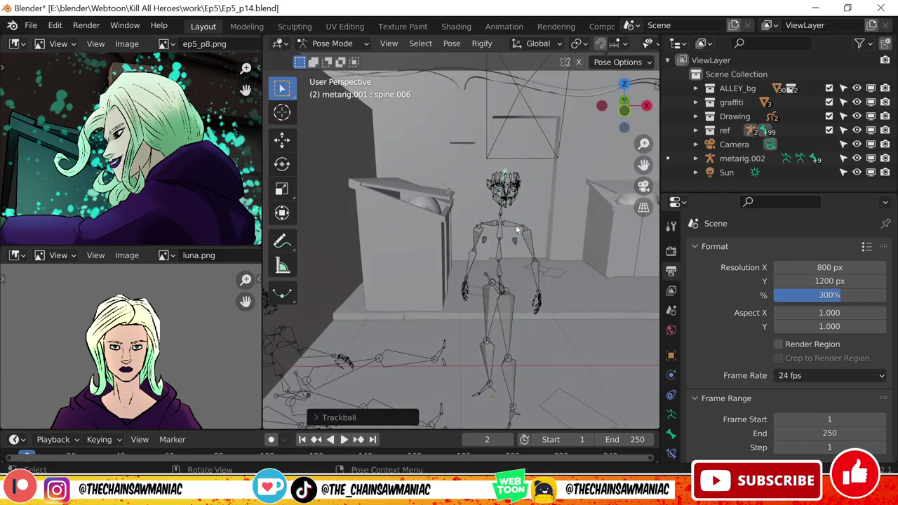
In camera view, move the foreground figure's rig lower and to the left.
key(KP_0)
key(ctrl+Tab)
key(g)
click(505, 237)
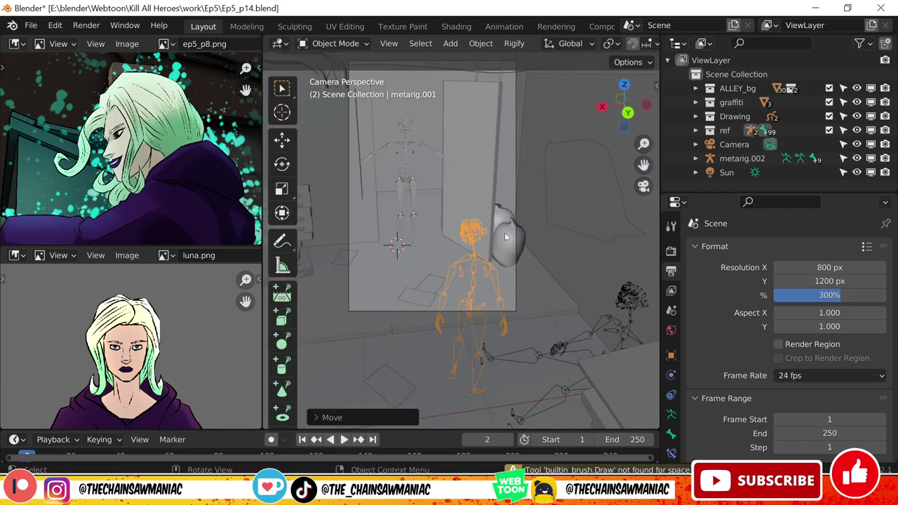
key(g)
click(491, 266)
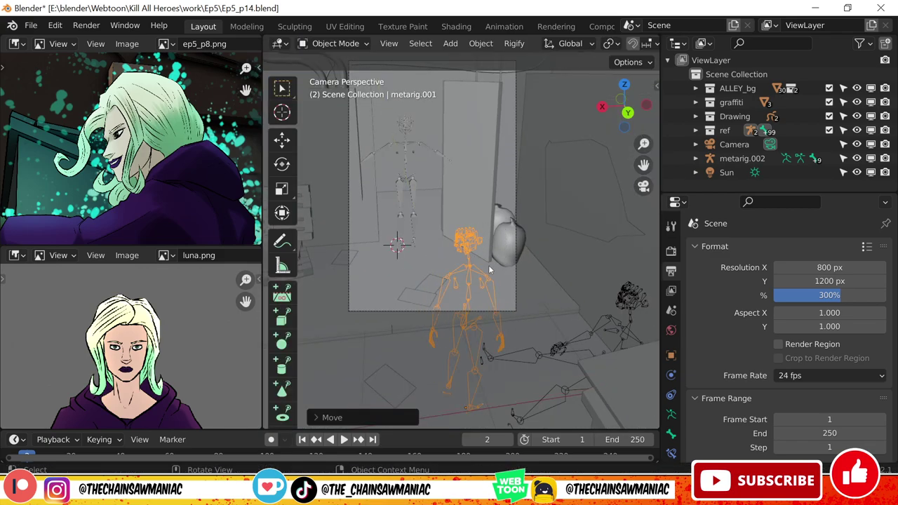
middle_drag(499, 239, 485, 200)
Move the background rig deeper along Y, shrink it slightly, and shift it along X.
key(g)
key(y)
click(439, 275)
key(s)
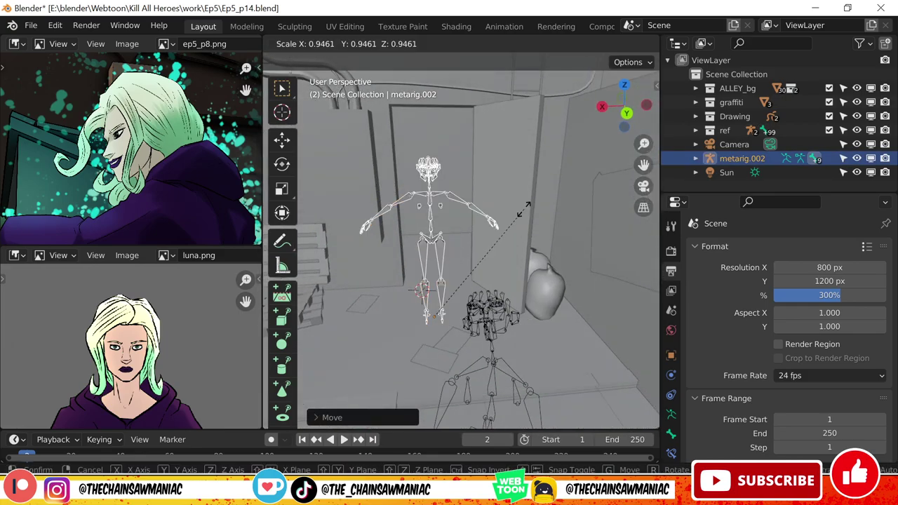
click(506, 260)
key(g)
key(x)
click(512, 267)
Pose the background rig's right shoulder and lower its right upper arm on X.
key(ctrl+Tab)
scroll(351, 113, up, 3)
key(r)
key(z)
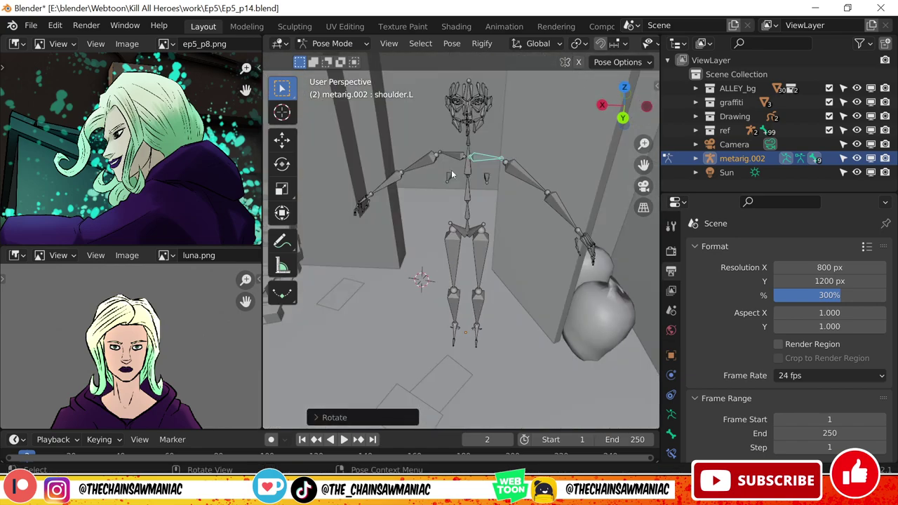
click(452, 170)
key(r)
click(491, 186)
click(424, 186)
key(r)
key(z)
key(x)
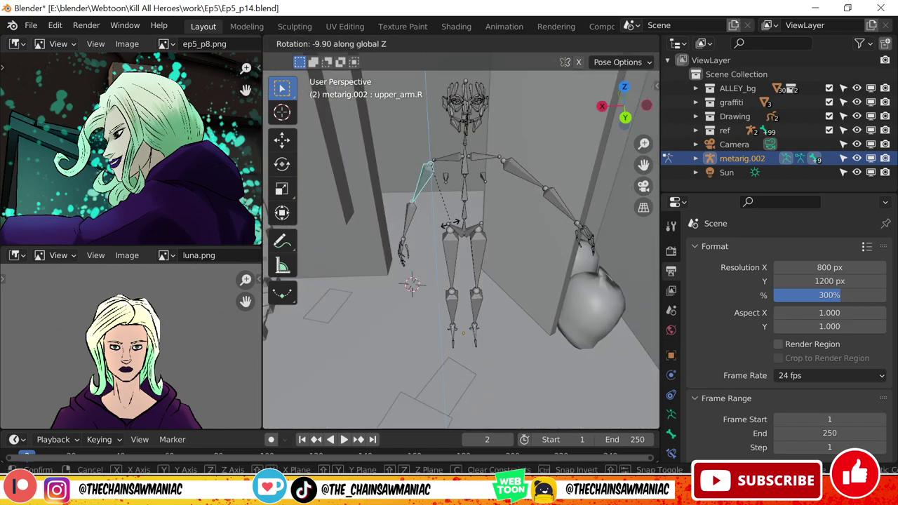
click(533, 211)
Rotate the left shoulder, upper arm and forearm into a bent arm.
middle_drag(534, 210, 521, 194)
key(r)
click(404, 224)
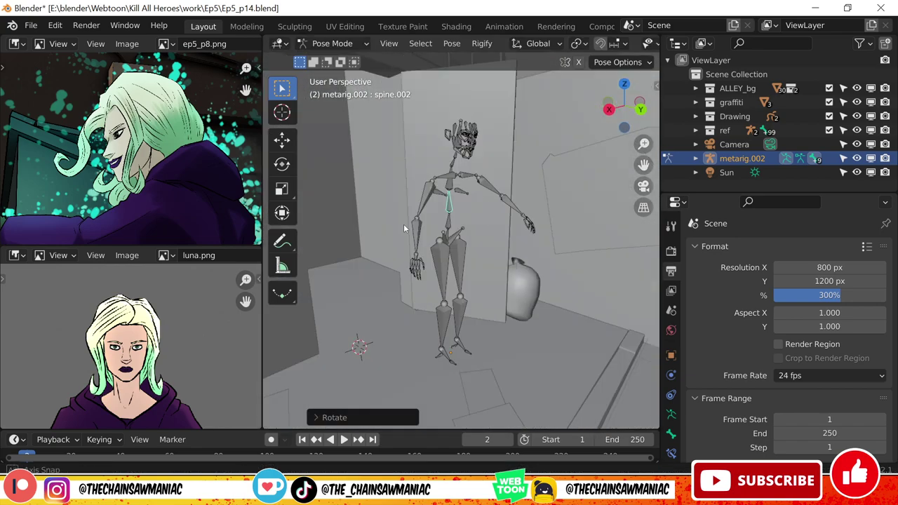
middle_drag(403, 224, 494, 282)
key(r)
click(534, 217)
key(r)
click(547, 210)
Swing the left thigh on X into a walking stride, adjust the right shin, and rotate the whole pose.
click(477, 295)
key(r)
key(x)
click(484, 287)
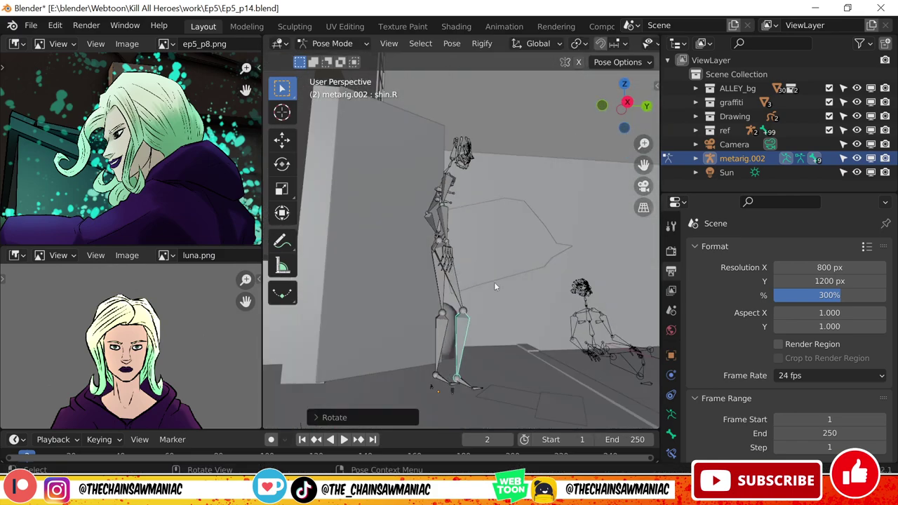
key(r)
click(450, 307)
key(a)
key(r)
click(472, 276)
Back in Object Mode, turn the background rig about the vertical axis.
key(KP_0)
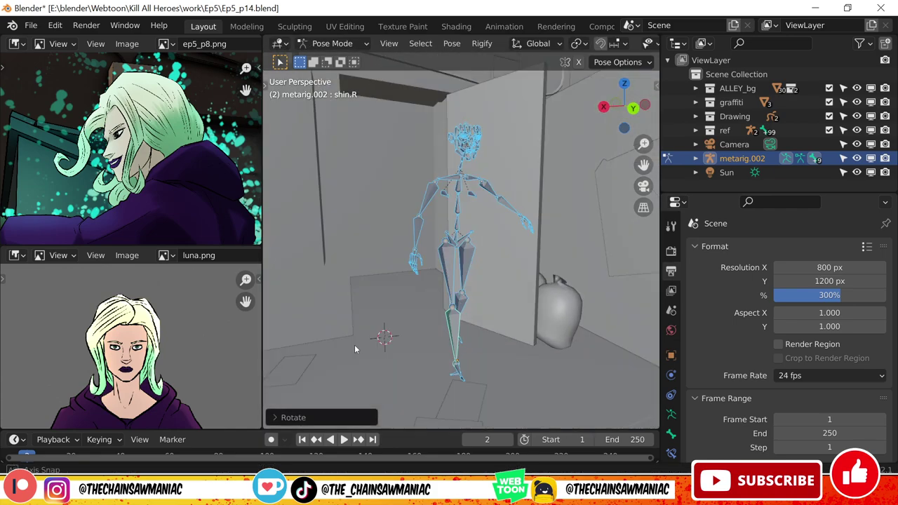
key(ctrl+Tab)
middle_drag(471, 276, 511, 283)
key(r)
click(511, 283)
Adjust the foreground rig's height along Z in camera view.
click(541, 330)
key(KP_0)
key(g)
key(z)
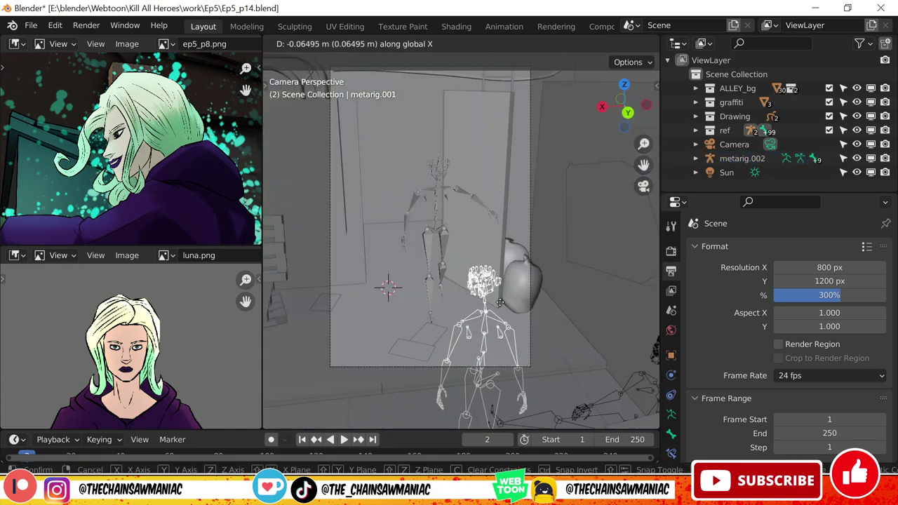
click(497, 251)
click(497, 252)
click(437, 178)
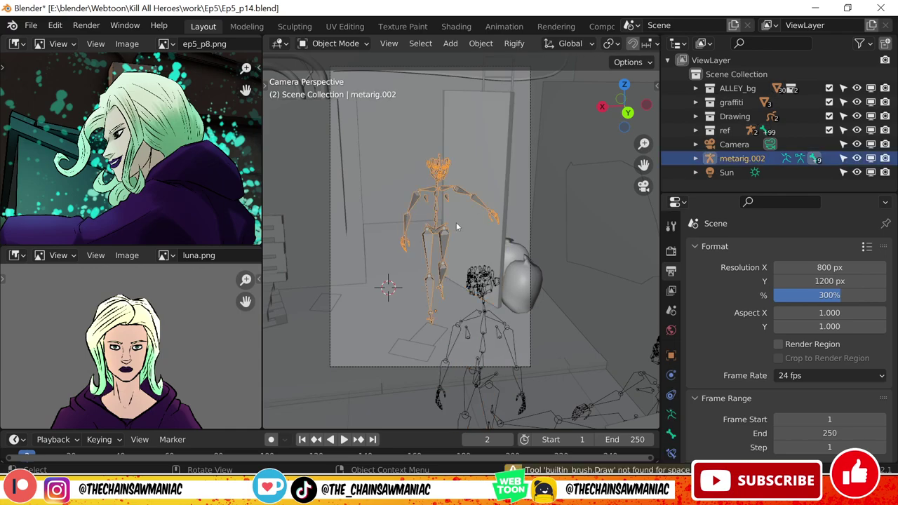
Select the Stroke drawing object, enter Draw Mode, and show its layer list.
click(486, 229)
key(n)
key(t)
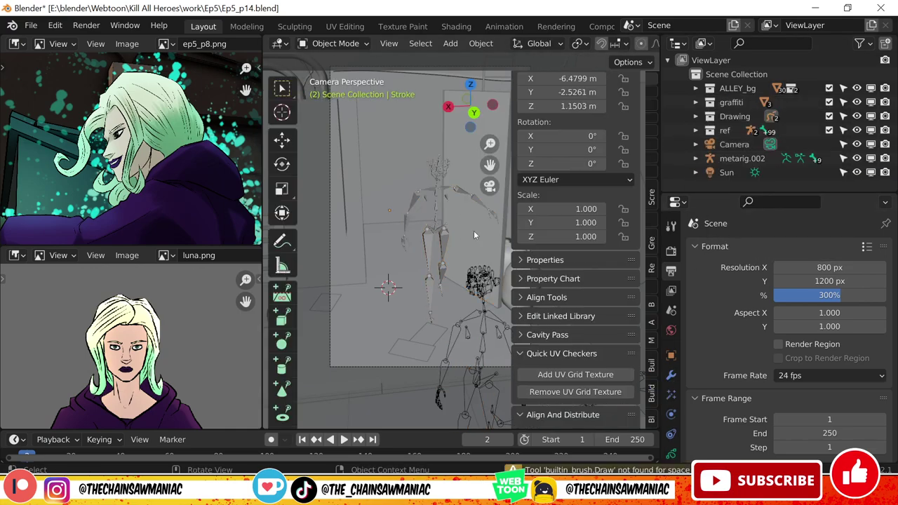
key(n)
click(544, 259)
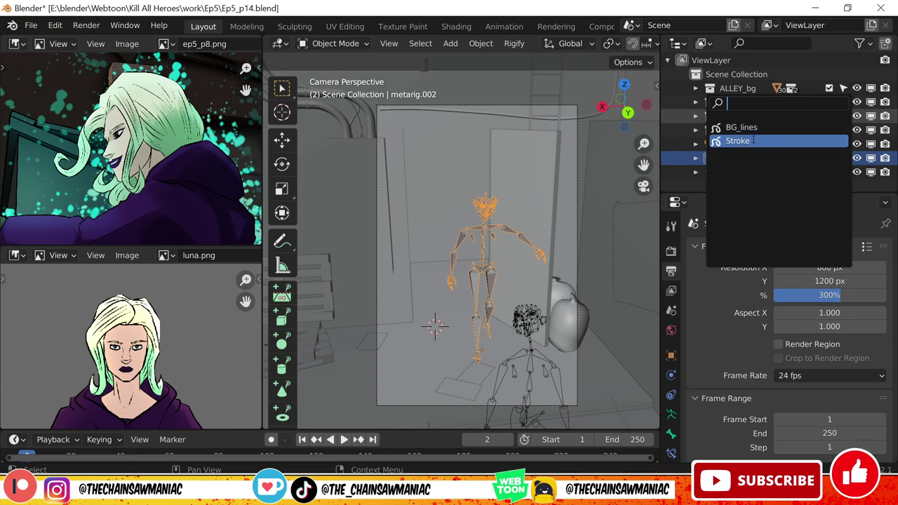
click(738, 141)
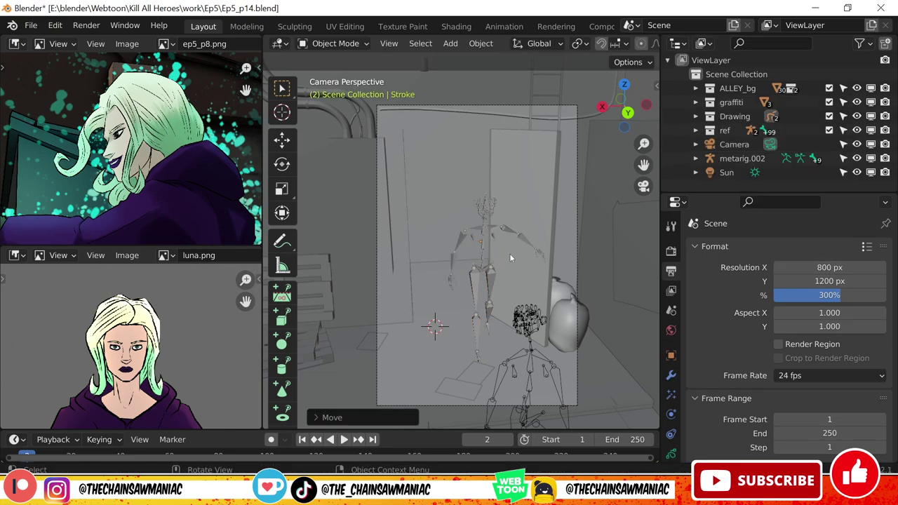
key(ctrl+Tab)
click(671, 454)
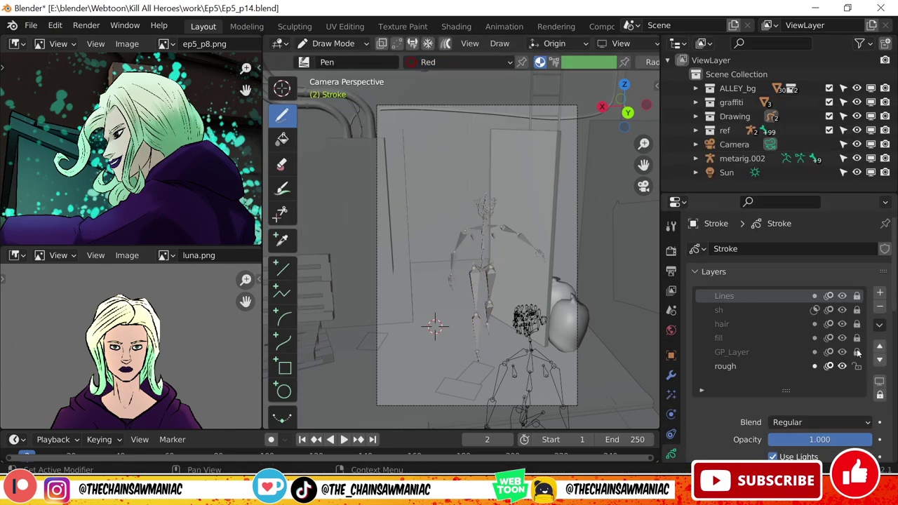
Make the rough layer active and set its opacity to 1.0.
click(732, 352)
click(725, 365)
drag(870, 436, 895, 437)
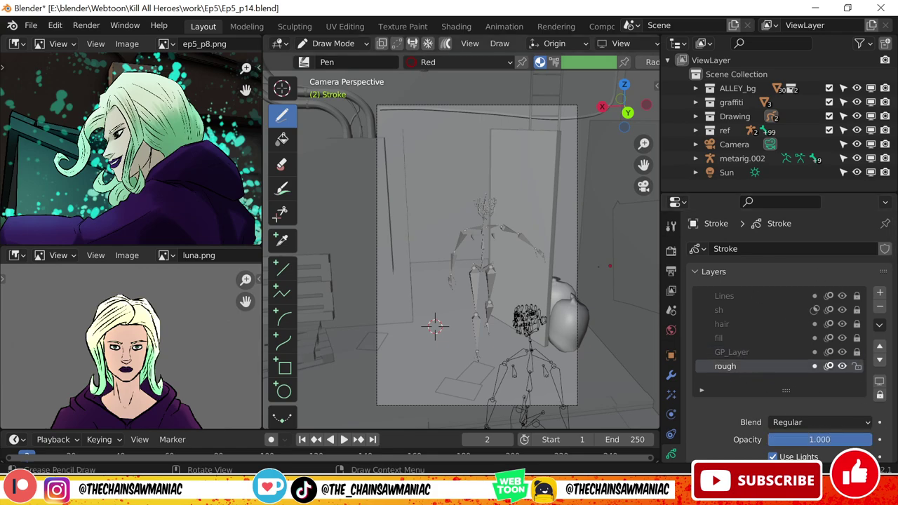
Rough out the foreground figure in red strokes over its rig.
shift+middle_drag(435, 330, 444, 295)
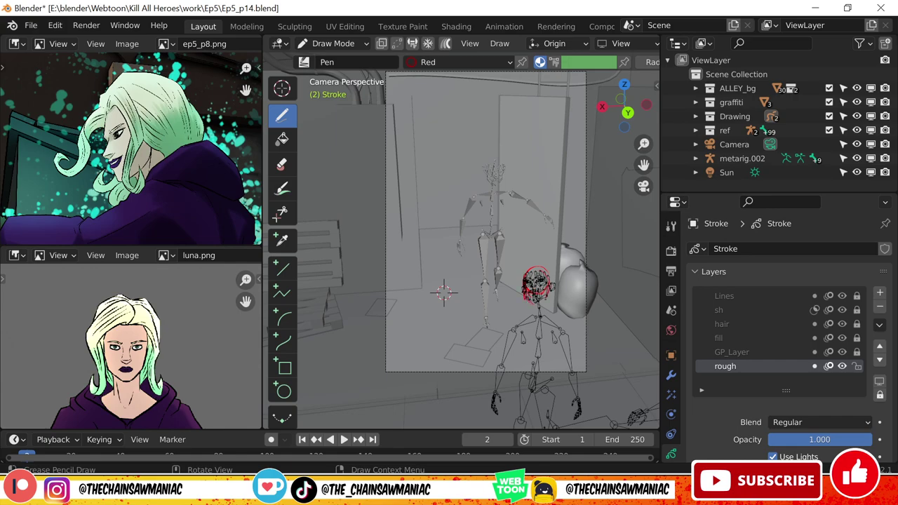
scroll(567, 384, up, 1)
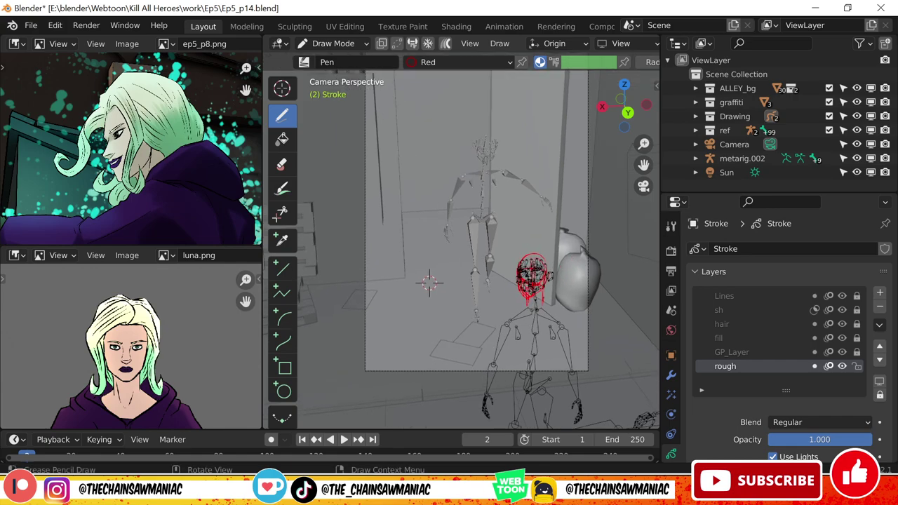
shift+middle_drag(463, 280, 439, 255)
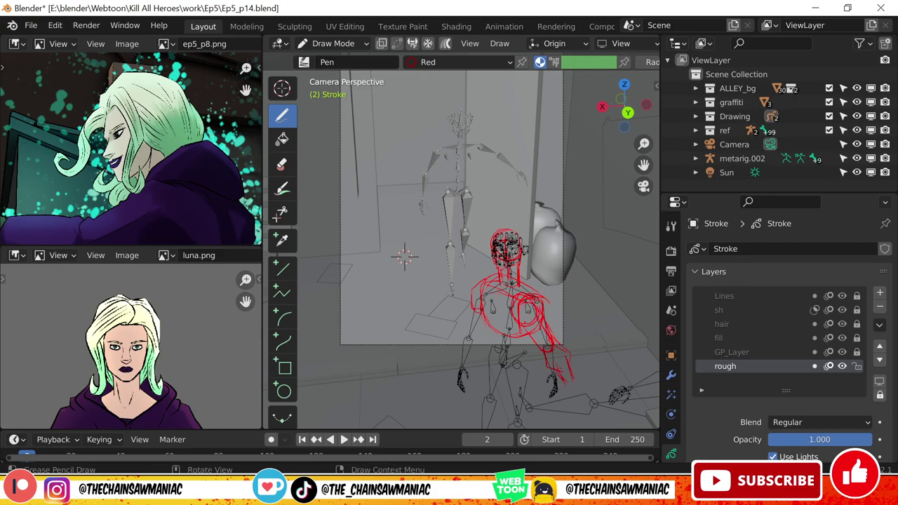
shift+middle_drag(450, 253, 470, 206)
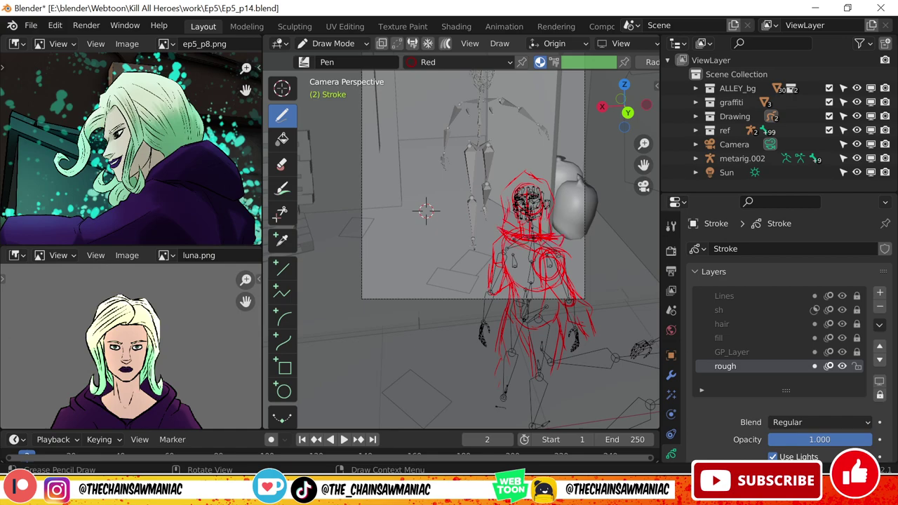
shift+middle_drag(426, 211, 416, 278)
scroll(421, 316, up, 4)
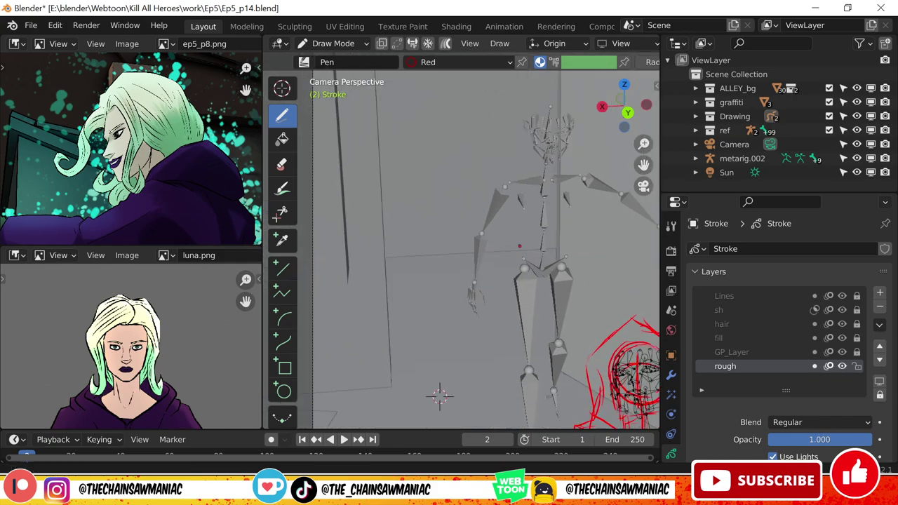
scroll(437, 395, down, 2)
Enable In Front for the background rig, then resume drawing on Stroke.
click(743, 158)
click(671, 354)
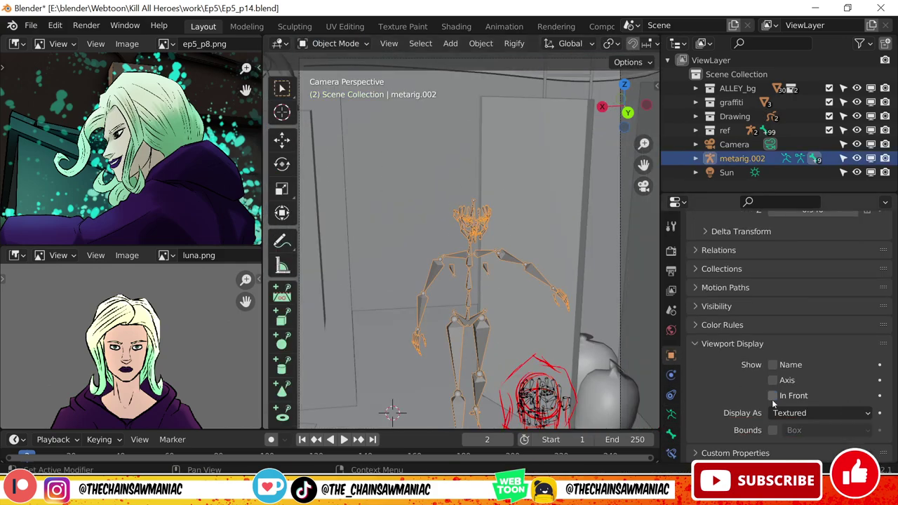
click(821, 411)
click(821, 383)
click(537, 393)
key(ctrl+Tab)
Sketch the background figure in red, undoing a stray circle around its head.
drag(502, 235, 508, 232)
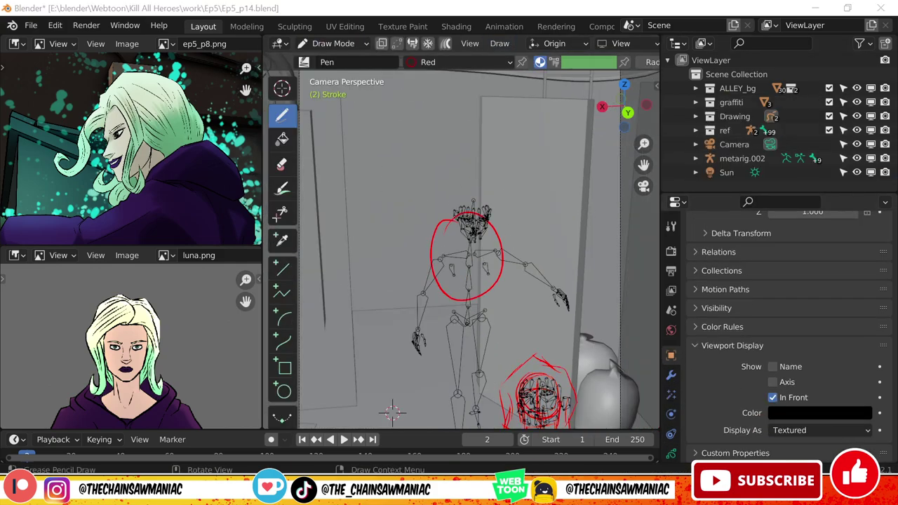
key(ctrl+z)
key(ctrl+z)
scroll(463, 253, down, 1)
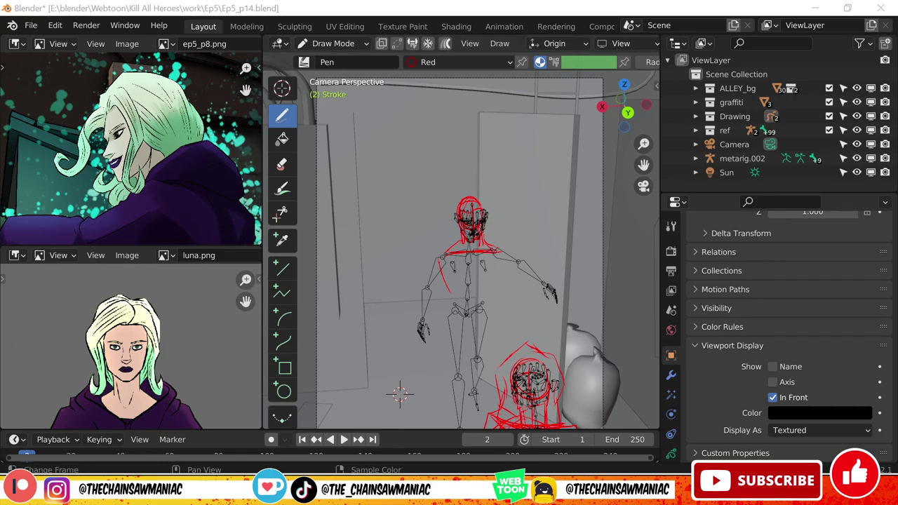
drag(448, 290, 497, 264)
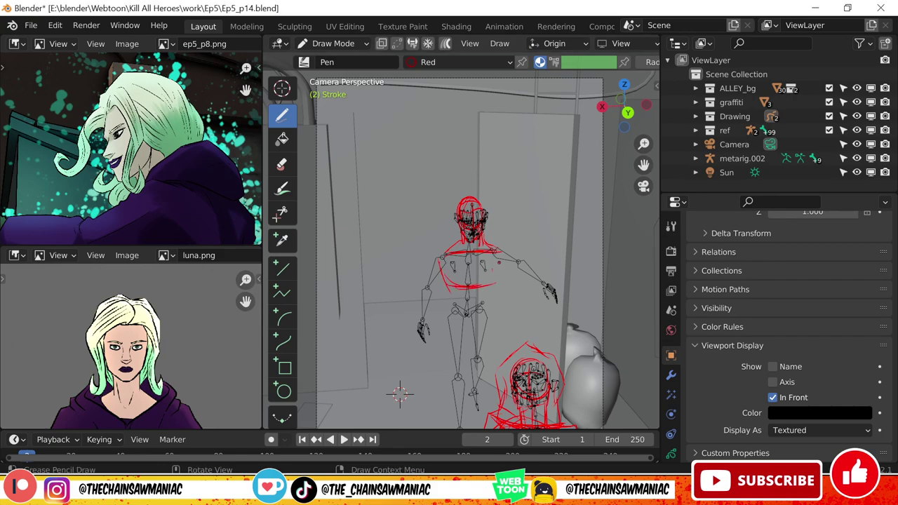
mouse_move(400, 394)
middle_down()
mouse_move(412, 343)
mouse_move(368, 351)
mouse_move(383, 315)
middle_up()
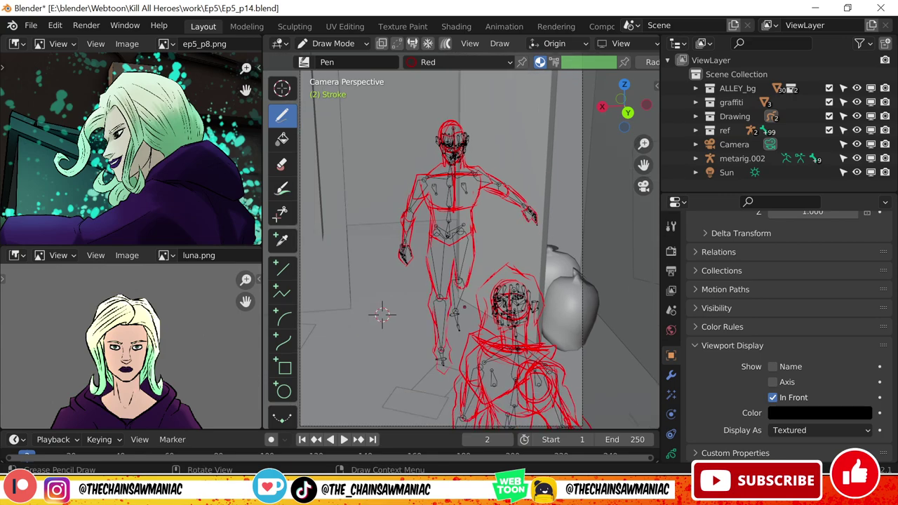
scroll(499, 247, down, 3)
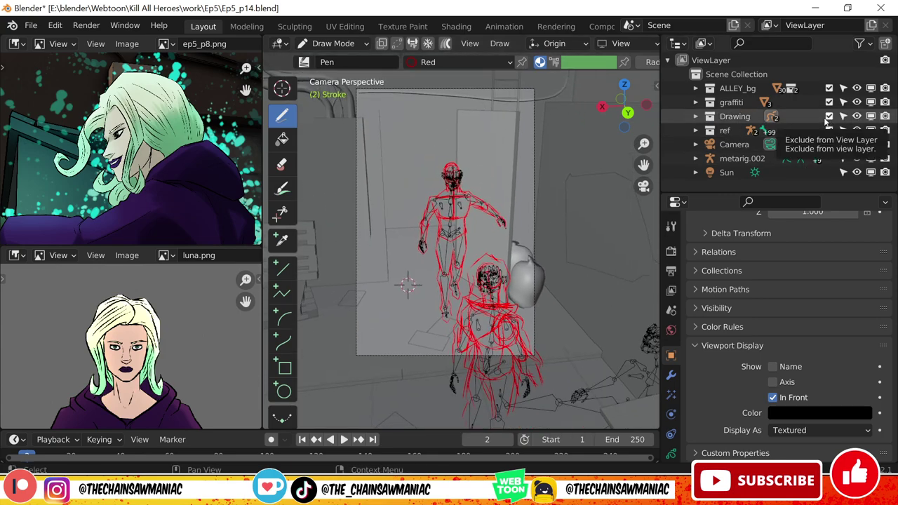
Hide the ref rig collection, then draw on the Stroke object with the Lines layer active.
click(829, 115)
click(830, 130)
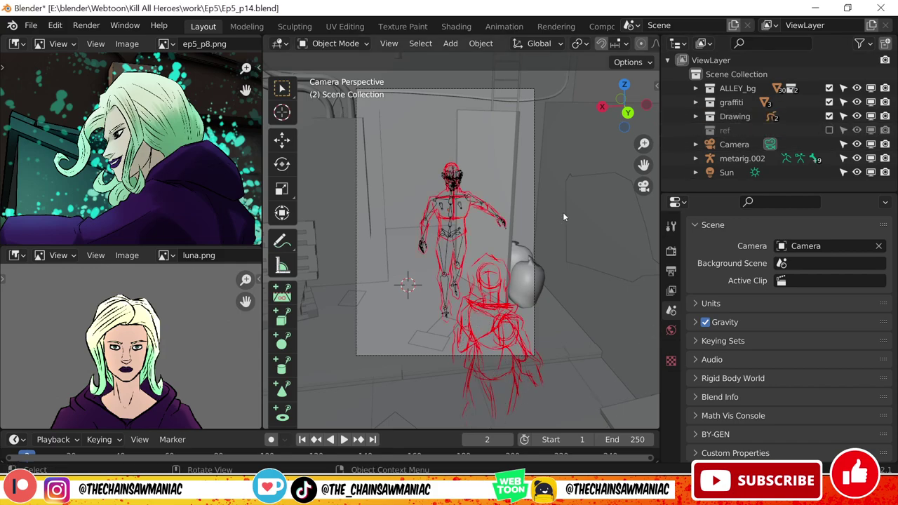
scroll(544, 234, up, 2)
key(ctrl+Tab)
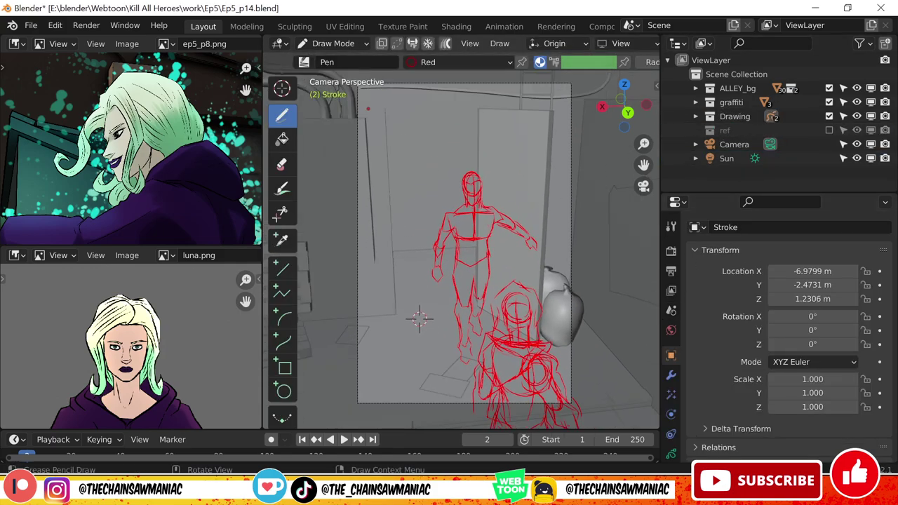
click(671, 456)
click(787, 274)
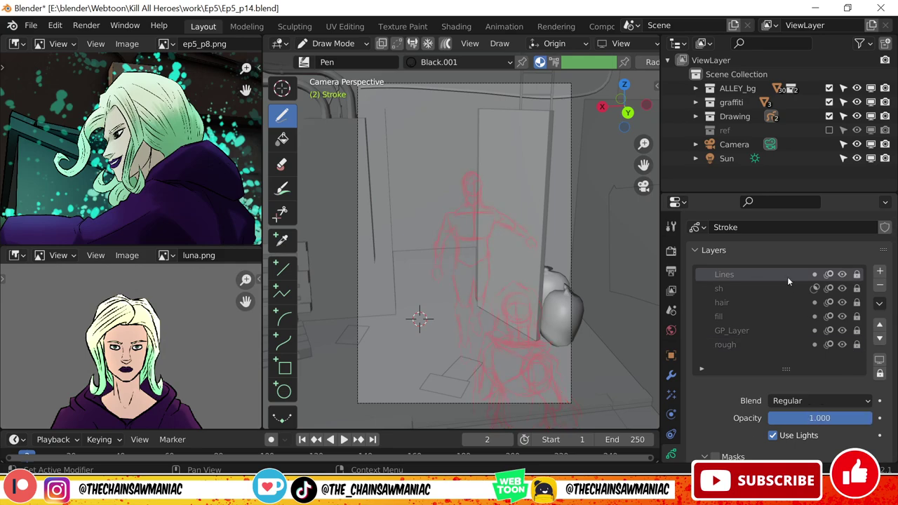
scroll(405, 236, up, 4)
Ink the hooded figure's head outline, right hair contour and several hair strands in black.
mouse_move(472, 209)
mouse_down()
mouse_move(458, 214)
mouse_move(458, 281)
mouse_up()
key(ctrl+z)
drag(458, 235, 459, 271)
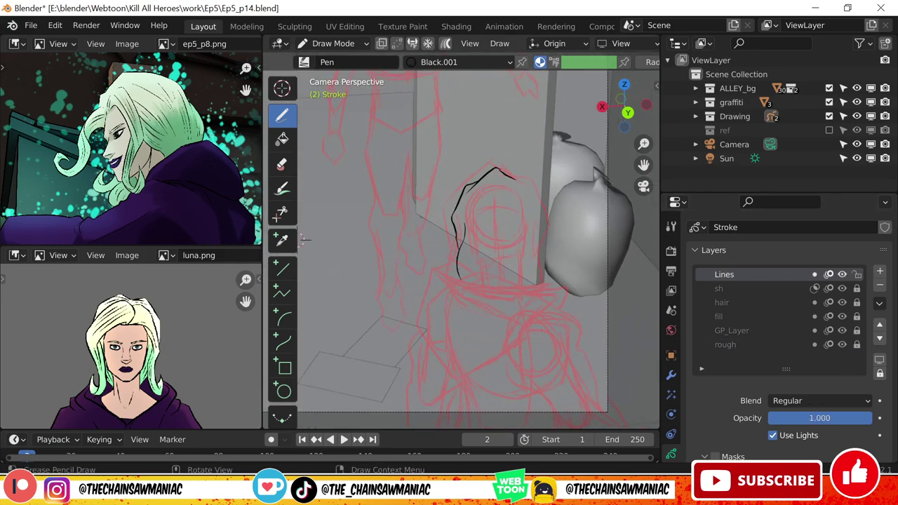
mouse_move(511, 179)
mouse_down()
mouse_move(549, 254)
mouse_move(552, 284)
mouse_up()
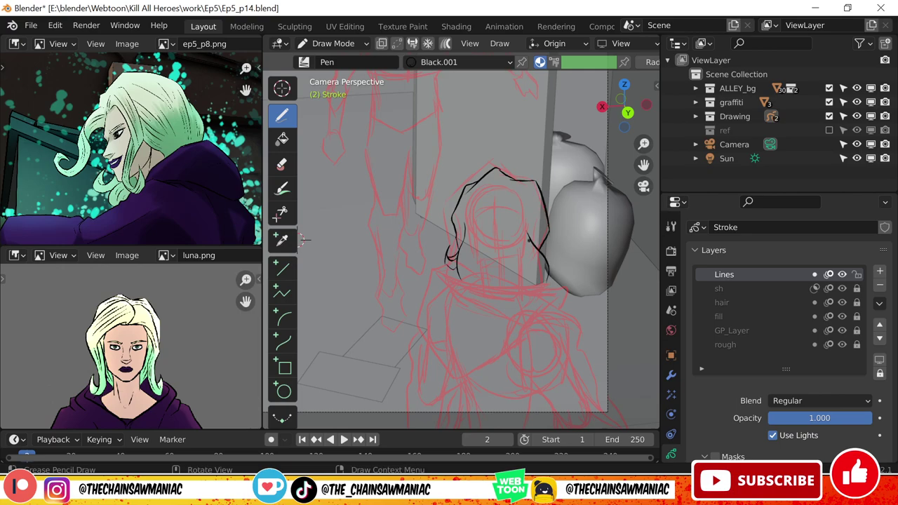
drag(500, 203, 491, 276)
drag(526, 198, 535, 269)
drag(478, 243, 484, 275)
drag(478, 198, 471, 226)
drag(528, 202, 526, 219)
Ink the hair's bottom edge, the hood outline below it and the hood's right side.
shift+middle_drag(303, 239, 292, 198)
drag(433, 234, 554, 255)
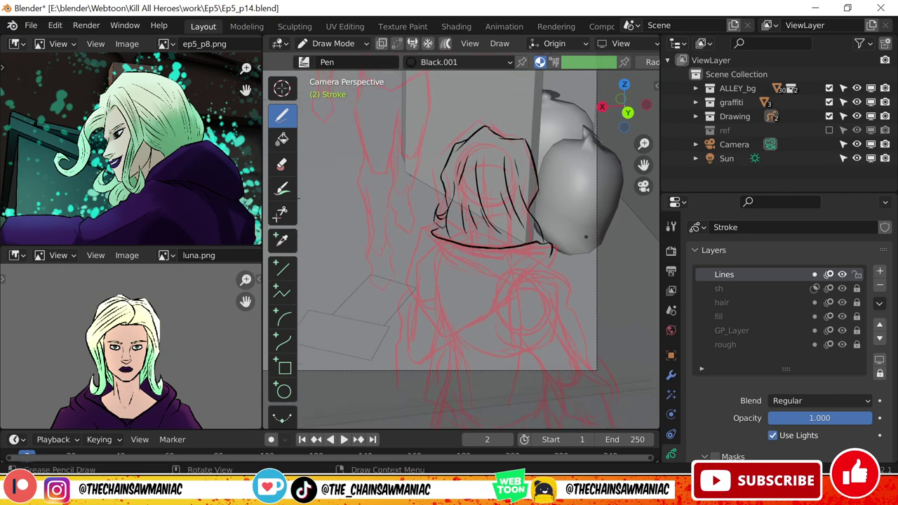
mouse_move(421, 242)
mouse_down()
mouse_move(411, 302)
mouse_move(407, 285)
mouse_move(429, 328)
mouse_move(539, 265)
mouse_up()
shift+middle_drag(562, 242, 469, 250)
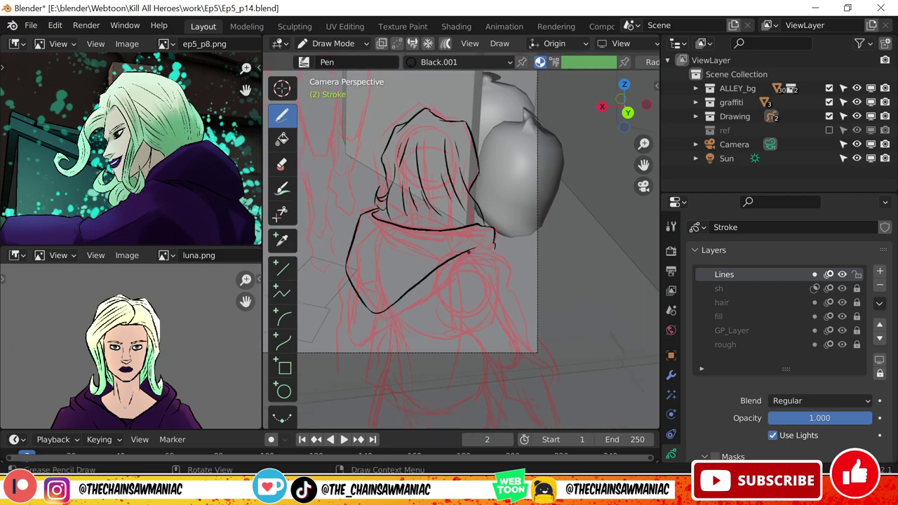
drag(492, 244, 510, 298)
shift+middle_drag(510, 298, 503, 269)
drag(429, 285, 489, 298)
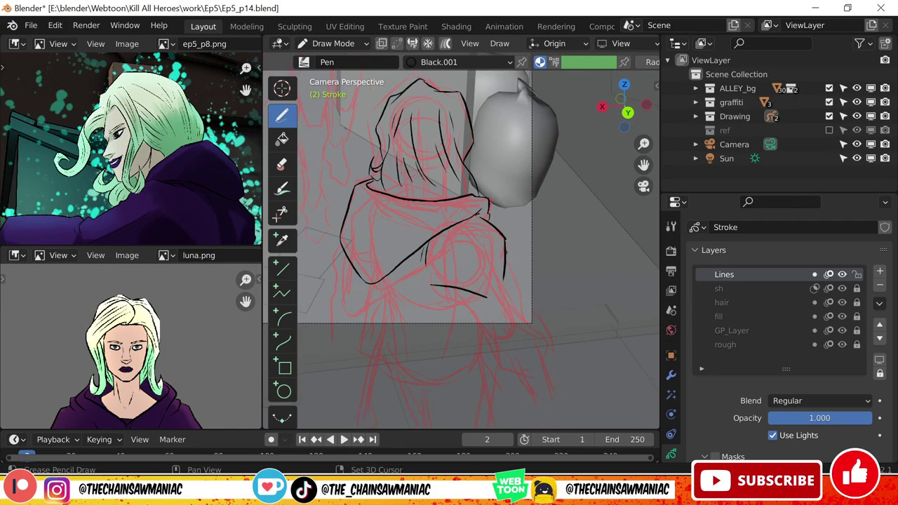
Add ink strokes along the hood's lower right and lower left edges.
drag(517, 262, 527, 329)
drag(453, 295, 485, 334)
ctrl+middle_drag(484, 334, 424, 289)
drag(414, 279, 434, 313)
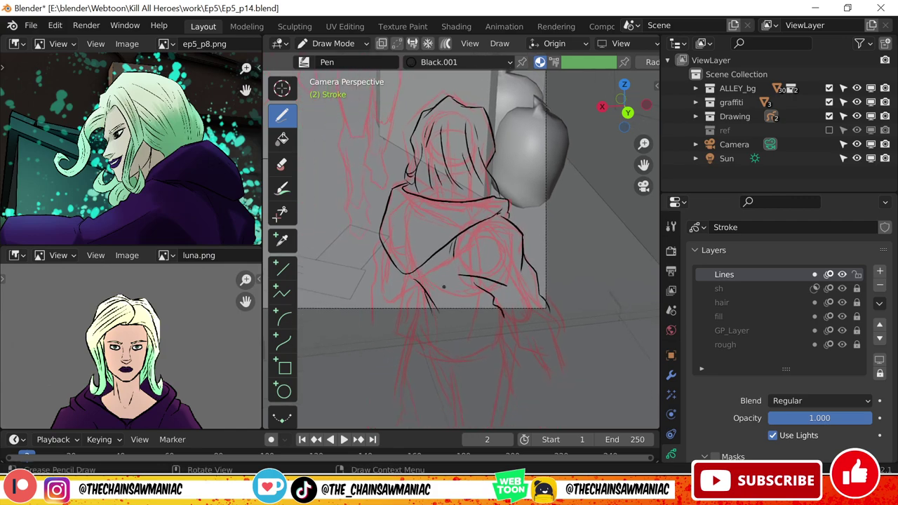
drag(405, 282, 406, 314)
ctrl+middle_drag(406, 314, 395, 241)
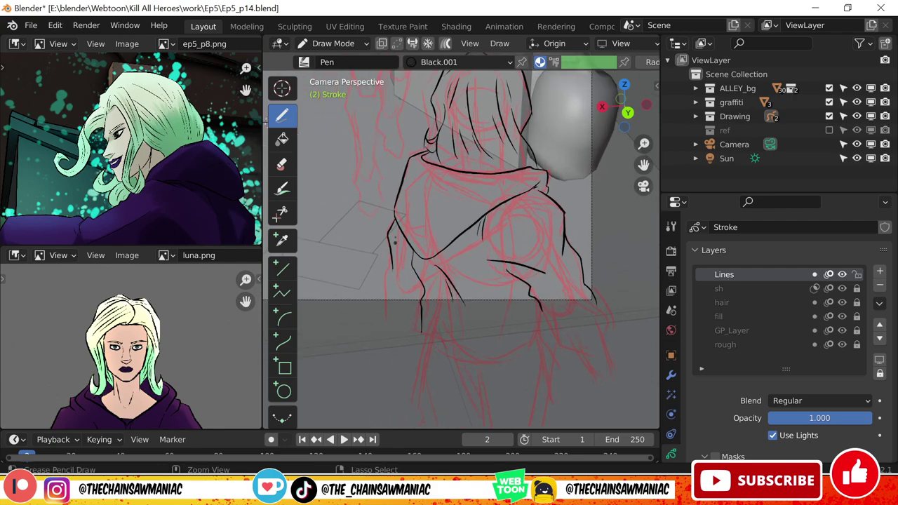
scroll(327, 157, down, 3)
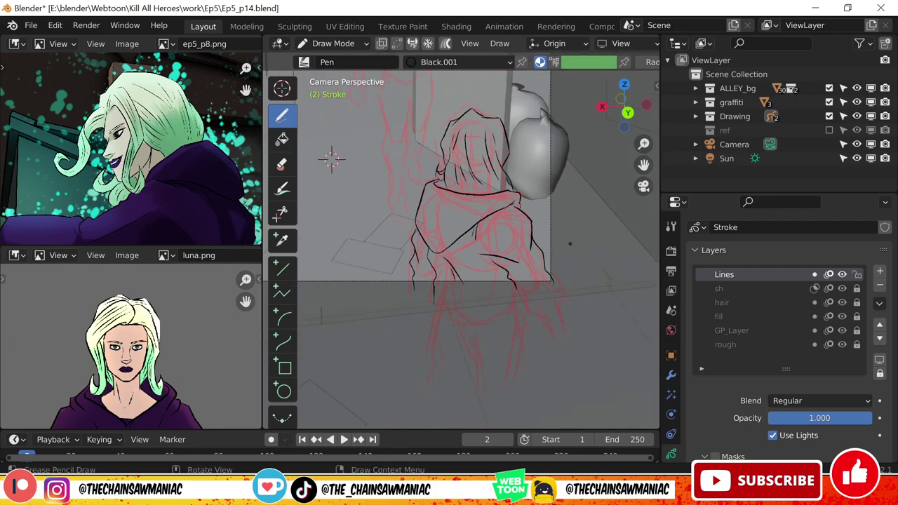
mouse_move(327, 157)
shift+middle_down()
mouse_move(356, 289)
mouse_move(387, 187)
mouse_move(383, 265)
shift+middle_up()
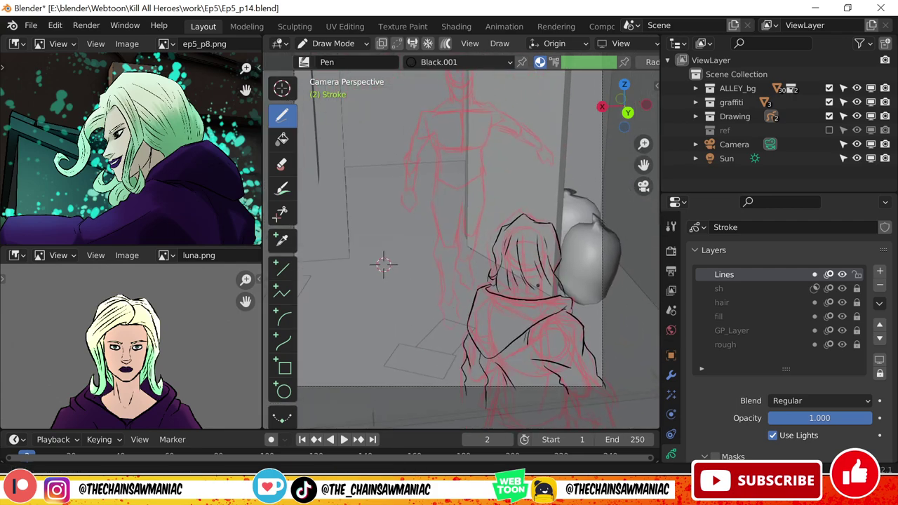
Ink the standing man's jaw, chin and mouth in black.
scroll(481, 124, up, 5)
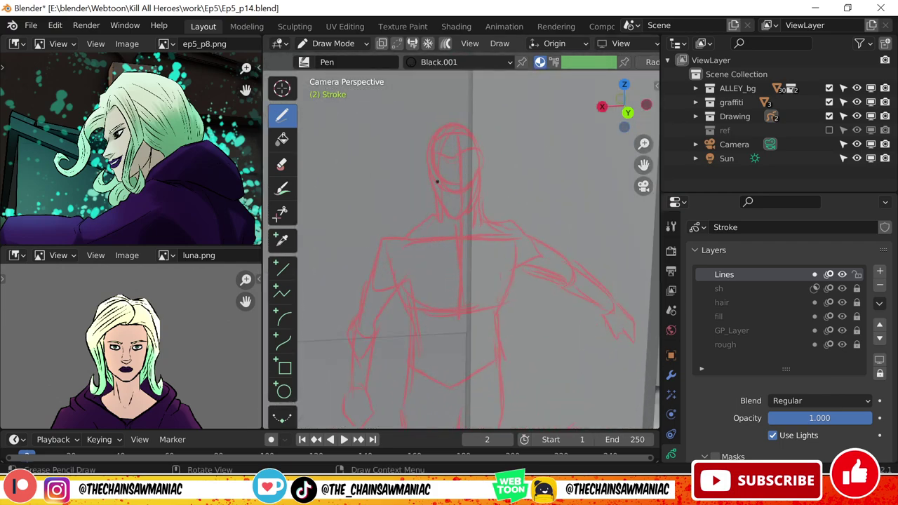
drag(434, 194, 477, 205)
ctrl+middle_drag(497, 151, 451, 228)
mouse_move(451, 237)
mouse_down()
mouse_move(461, 236)
mouse_move(461, 247)
mouse_up()
drag(482, 196, 480, 210)
mouse_move(496, 204)
ctrl+middle_down()
mouse_move(505, 206)
mouse_move(487, 239)
ctrl+middle_up()
Extend both sides of the face upward and add spiky hair strokes above the forehead.
drag(453, 261, 462, 254)
key(ctrl+z)
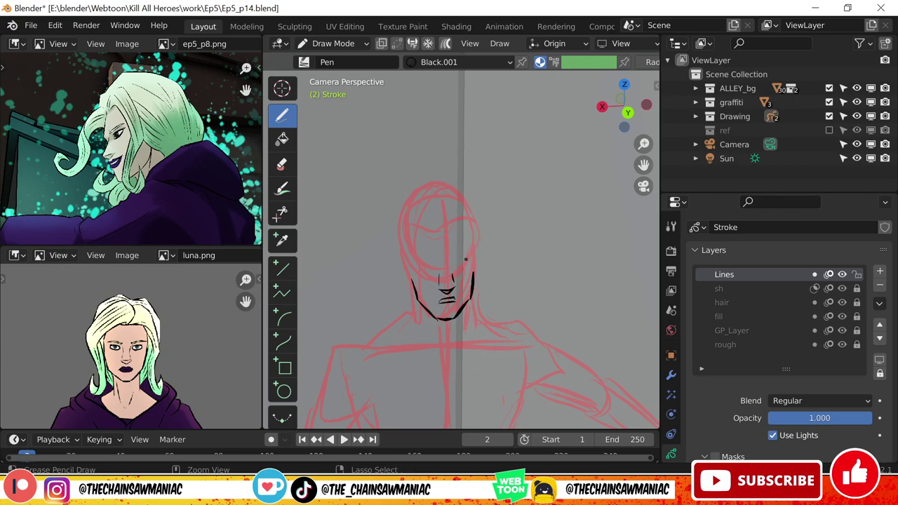
drag(408, 264, 412, 276)
drag(472, 275, 475, 256)
scroll(475, 256, down, 2)
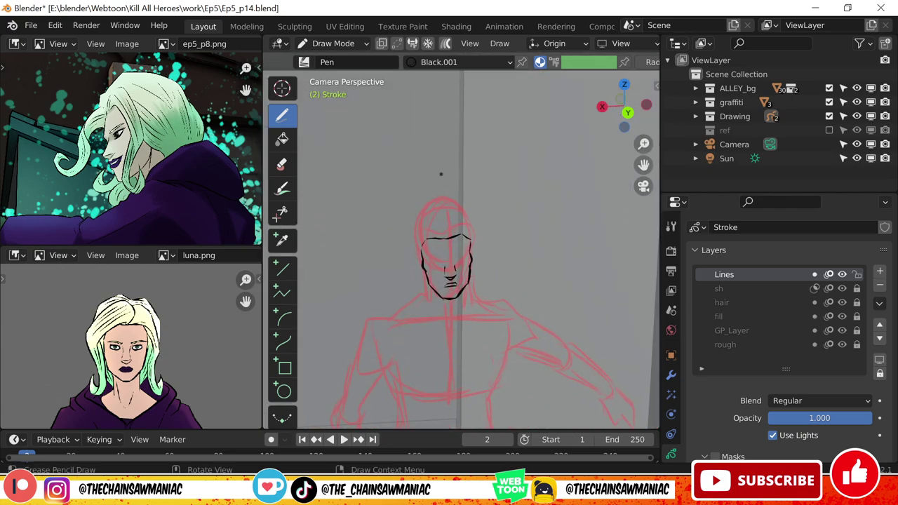
mouse_move(444, 202)
mouse_down()
mouse_move(406, 229)
mouse_move(418, 262)
mouse_up()
drag(446, 197, 476, 212)
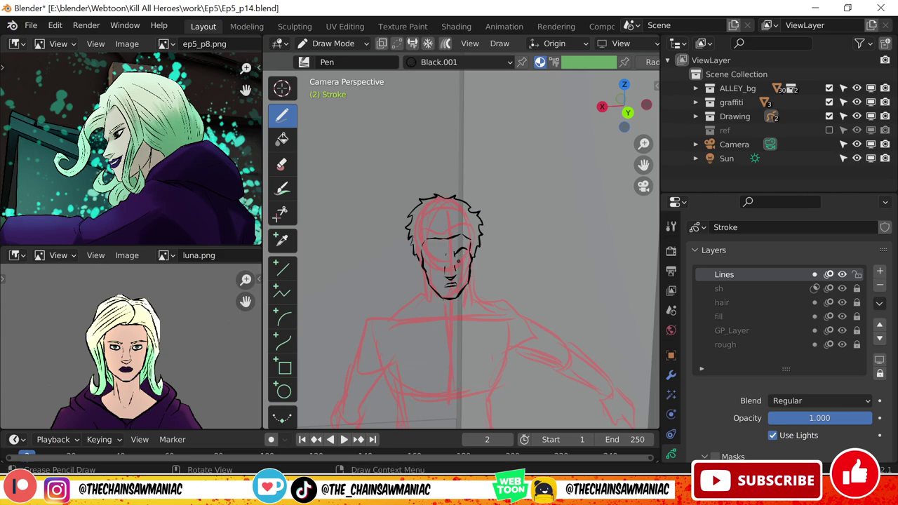
Draw the man's eyes, redrawing the line under the left eye.
scroll(486, 244, up, 2)
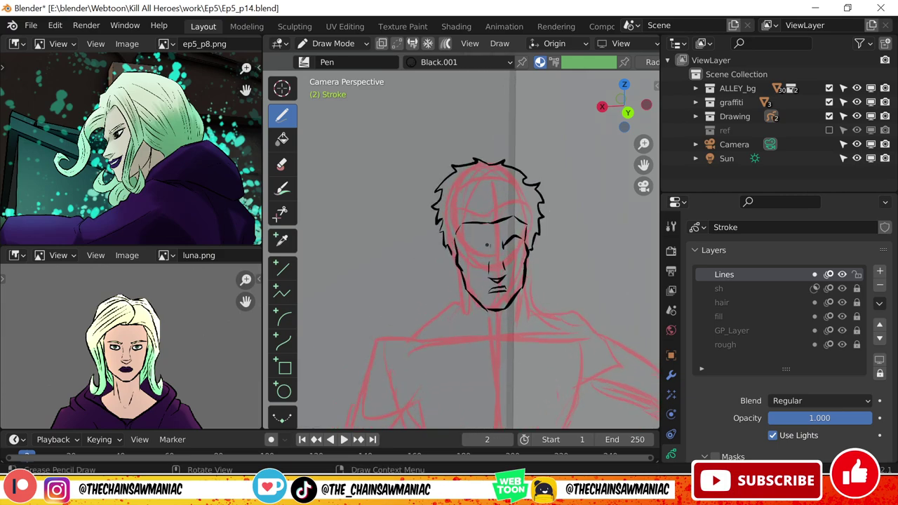
drag(471, 256, 484, 254)
drag(503, 246, 522, 250)
key(ctrl+z)
key(ctrl+z)
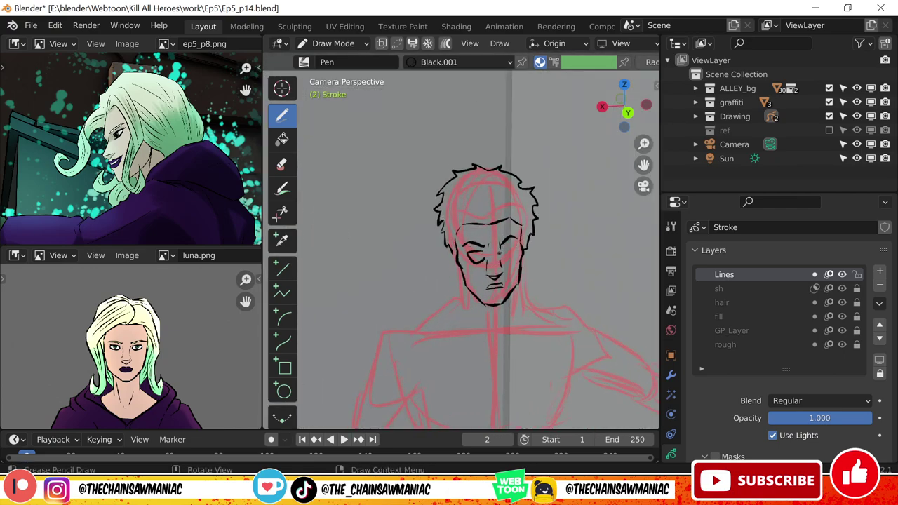
drag(472, 258, 514, 261)
Ink the man's jaw and chin lines, redoing part of the stroke.
scroll(491, 246, down, 3)
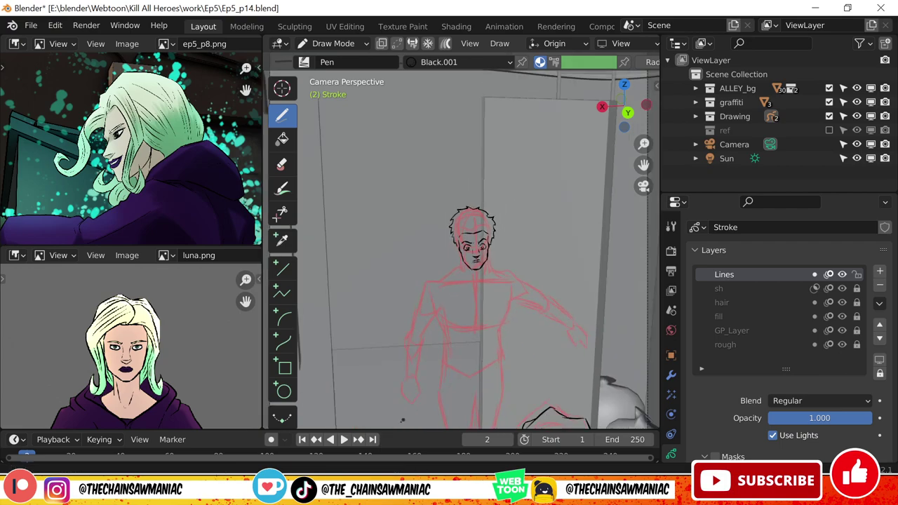
scroll(491, 245, up, 4)
key(Tab)
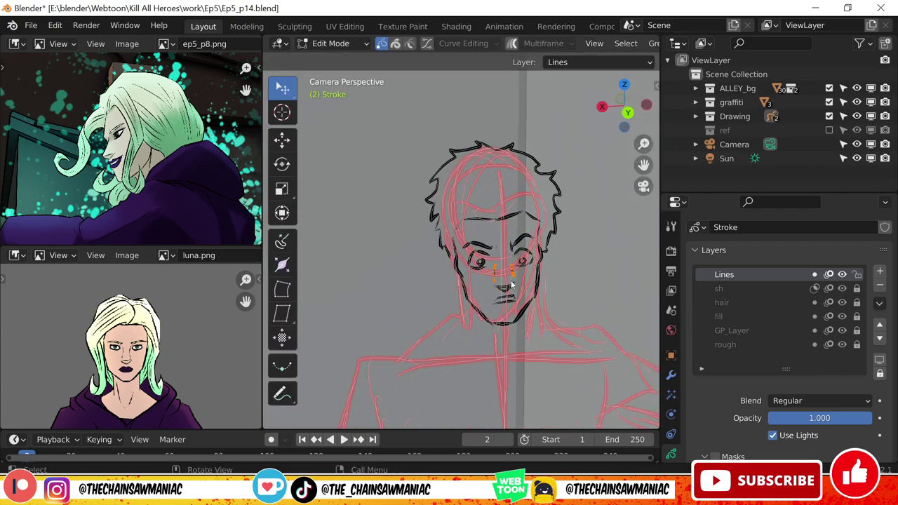
key(Tab)
scroll(489, 286, down, 2)
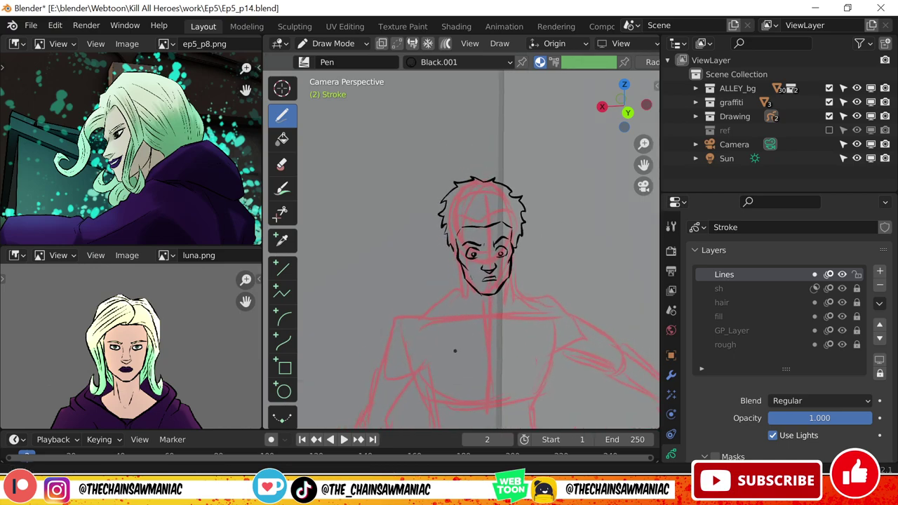
scroll(492, 311, up, 1)
mouse_move(463, 295)
mouse_down()
mouse_move(491, 323)
mouse_move(526, 323)
mouse_up()
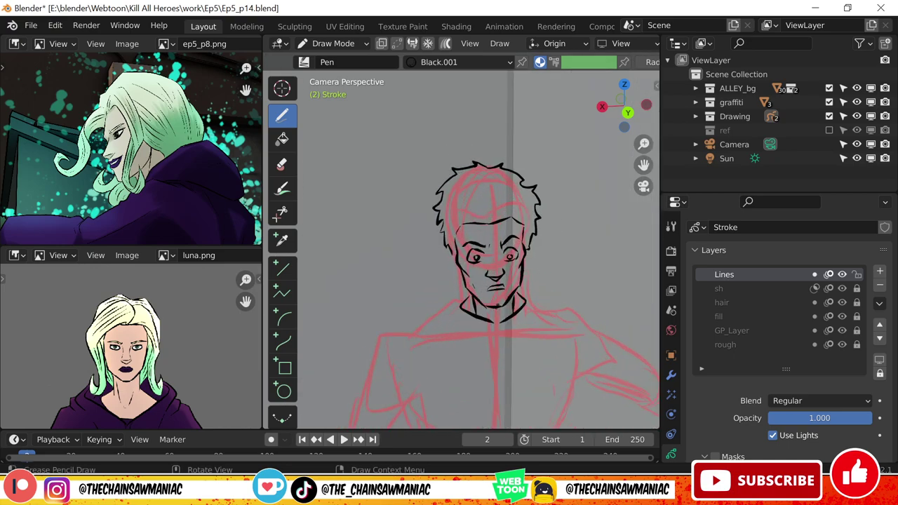
key(ctrl+z)
drag(515, 292, 516, 307)
mouse_move(462, 295)
mouse_down()
mouse_move(483, 318)
mouse_move(474, 327)
mouse_move(517, 322)
mouse_up()
Remove the rejected collar, shirt and neck strokes using the Cutter tool and undo.
scroll(551, 292, down, 4)
scroll(551, 292, up, 2)
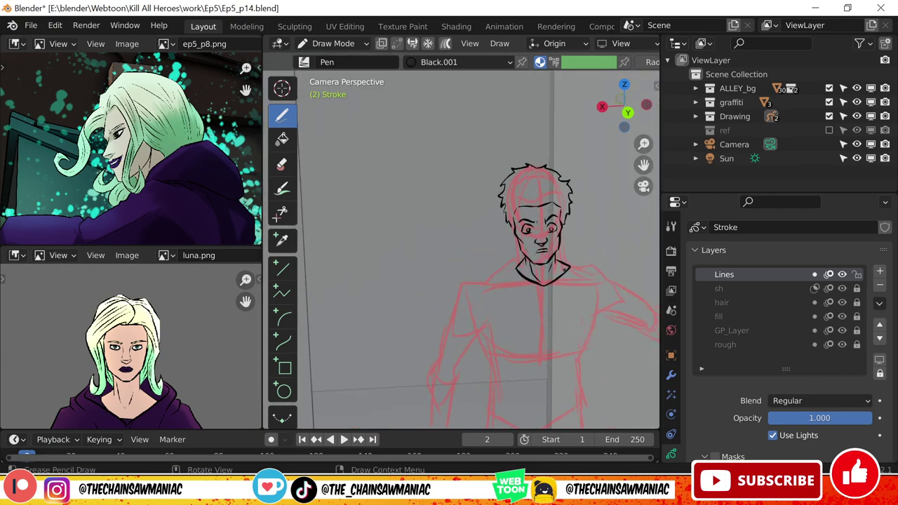
scroll(565, 260, down, 3)
scroll(564, 308, up, 2)
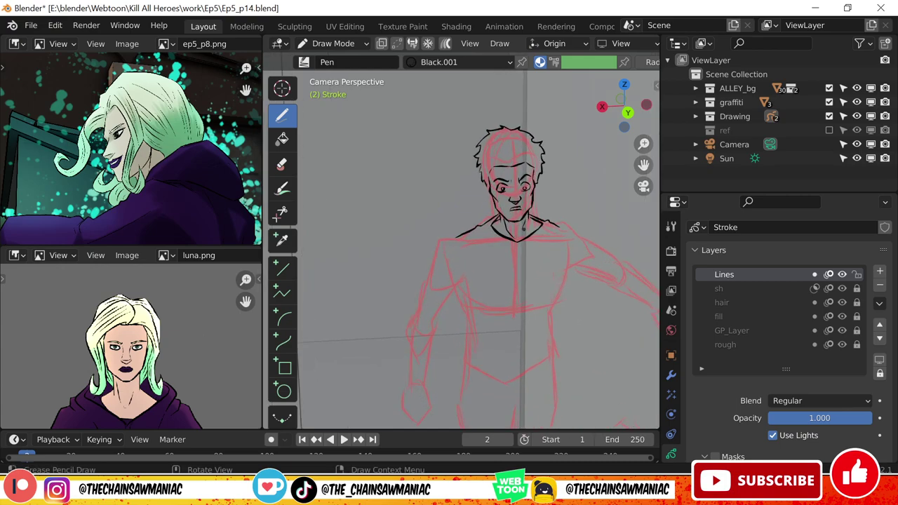
scroll(464, 250, up, 2)
key(shift+space)
click(523, 279)
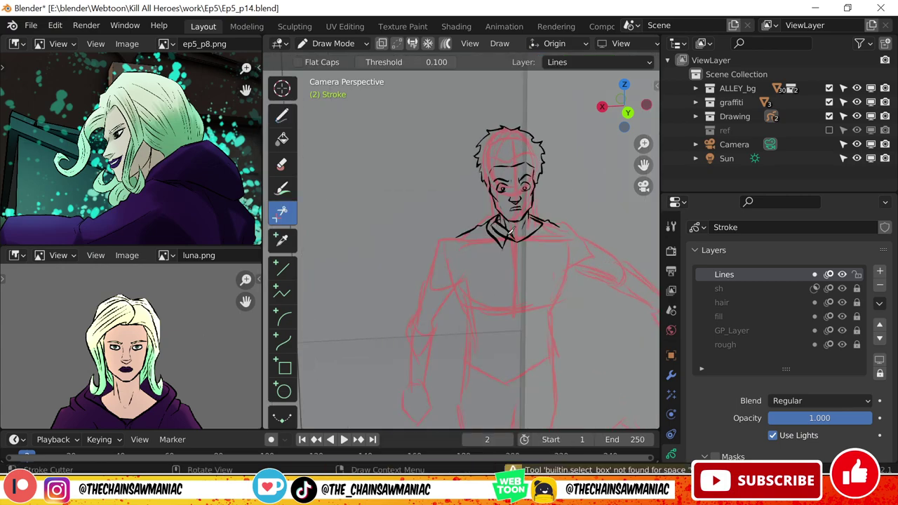
key(ctrl+z)
key(ctrl+z)
key(ctrl+z)
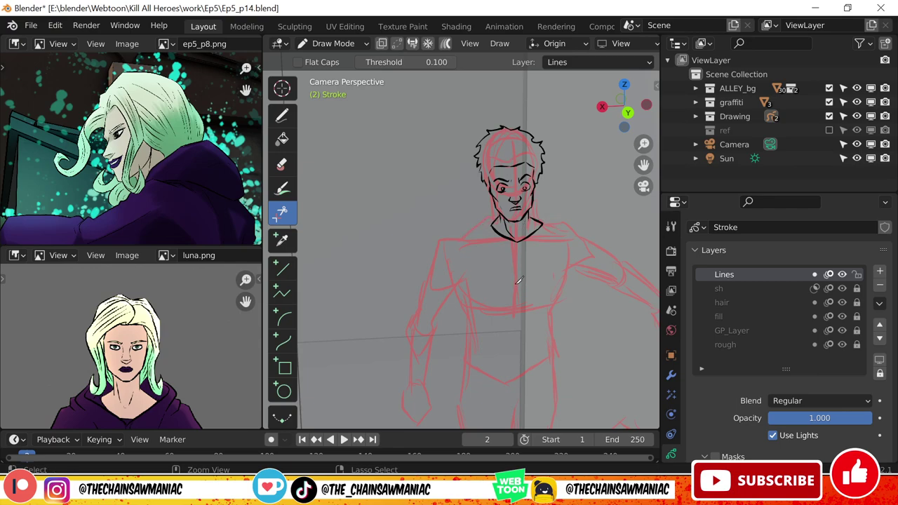
key(d)
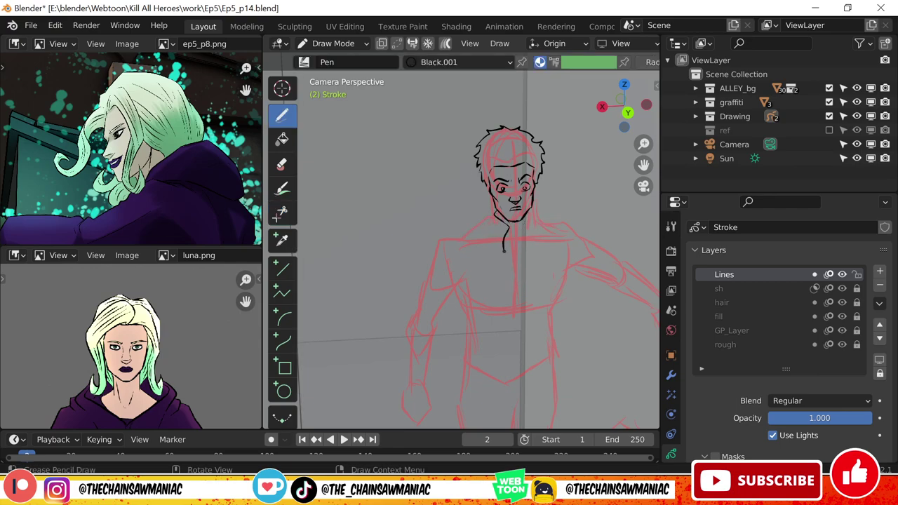
key(ctrl+z)
Circle-select the head strokes in Edit Mode and move them slightly higher.
key(Tab)
key(c)
mouse_move(491, 140)
mouse_down()
mouse_move(520, 168)
mouse_move(512, 204)
mouse_up()
key(Escape)
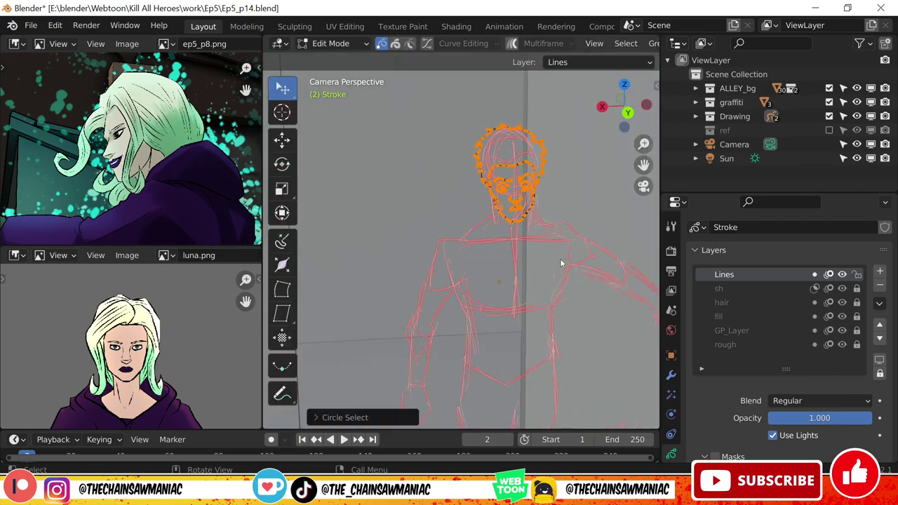
key(g)
click(507, 226)
key(Tab)
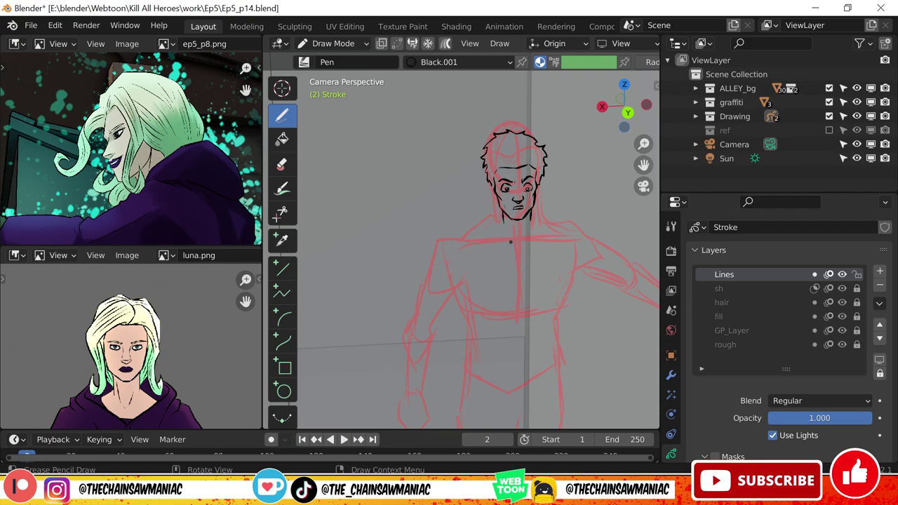
Ink a V-shaped collar, chest lines and the man's left arm and torso outline.
middle_drag(511, 242, 521, 238)
mouse_move(495, 222)
mouse_down()
mouse_move(480, 233)
mouse_move(523, 257)
mouse_up()
shift+middle_drag(523, 257, 494, 221)
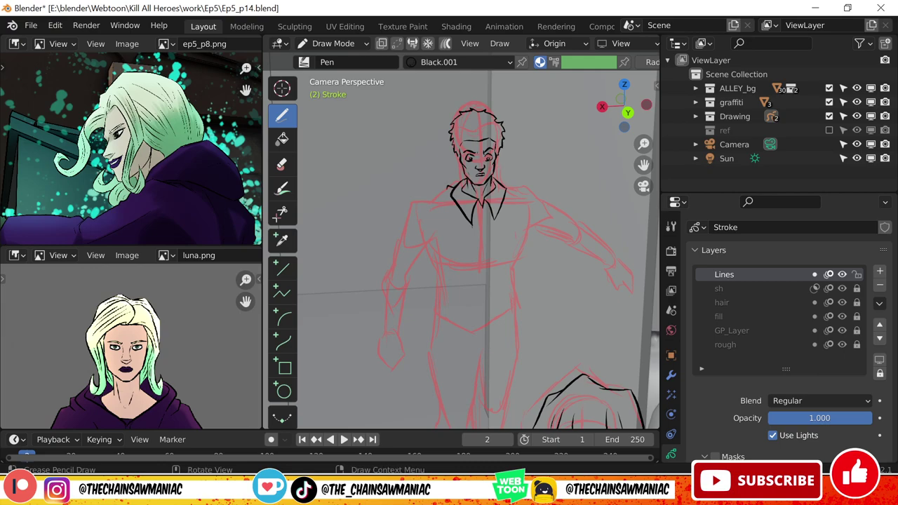
drag(463, 262, 503, 251)
drag(419, 250, 442, 241)
key(ctrl+z)
shift+middle_drag(411, 226, 429, 189)
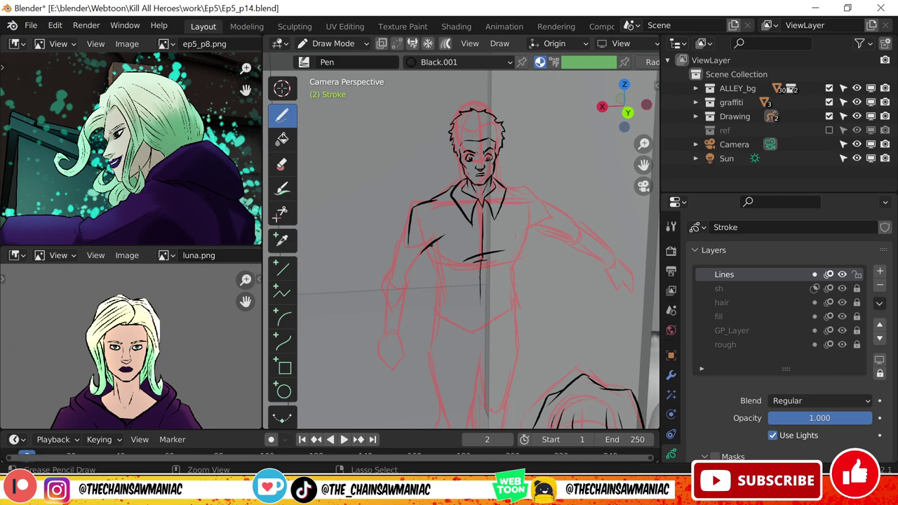
drag(427, 188, 409, 234)
drag(451, 214, 440, 224)
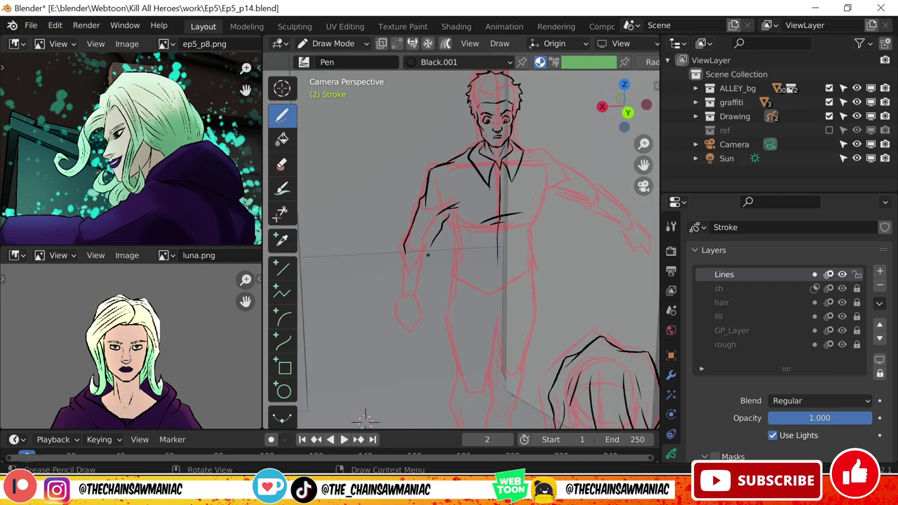
Ink strokes down the left arm and the figure's right side, undoing two stray strokes.
scroll(430, 254, down, 1)
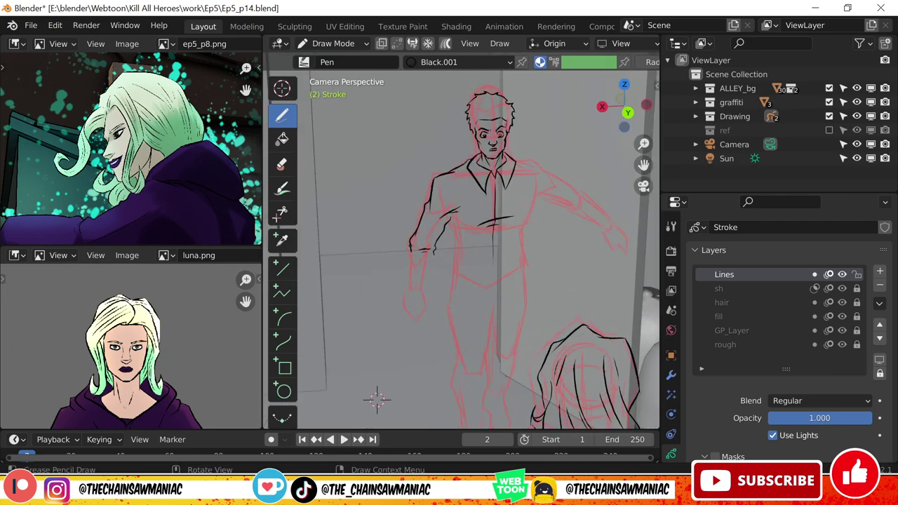
drag(411, 250, 406, 289)
scroll(452, 242, down, 4)
scroll(533, 309, up, 4)
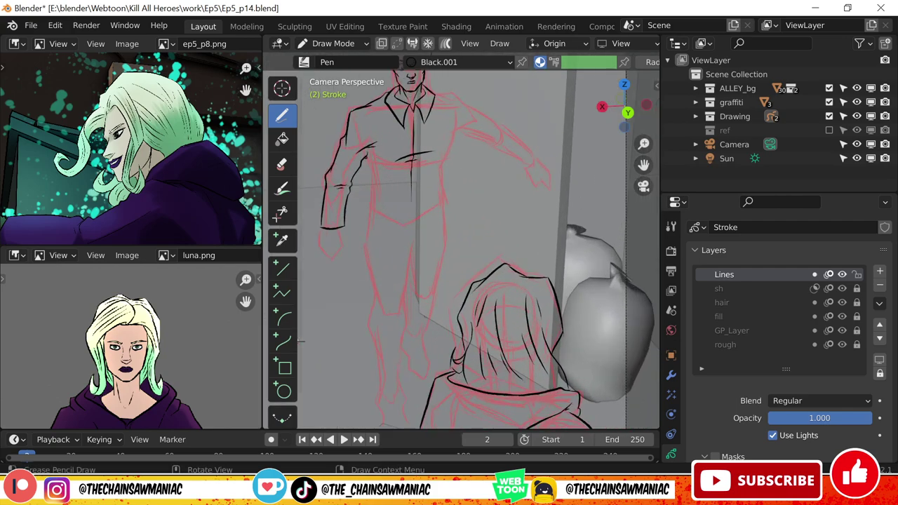
drag(365, 157, 362, 223)
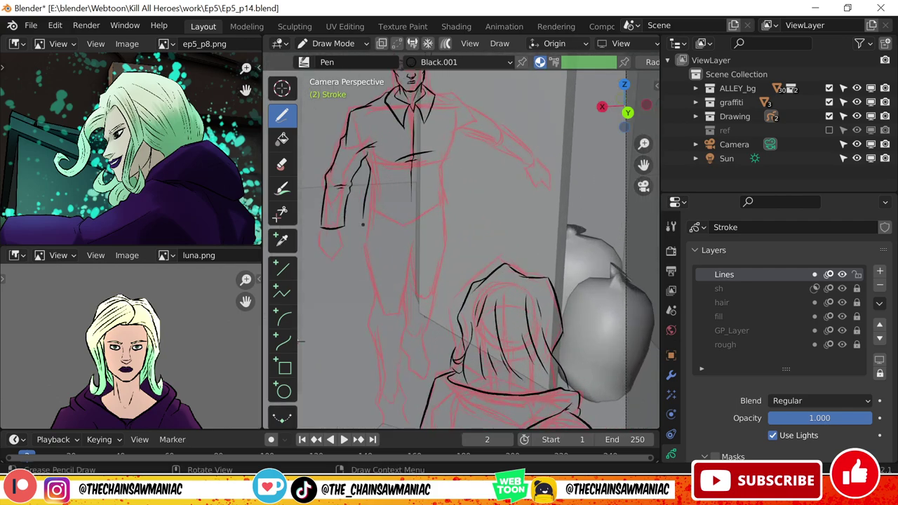
drag(443, 196, 447, 235)
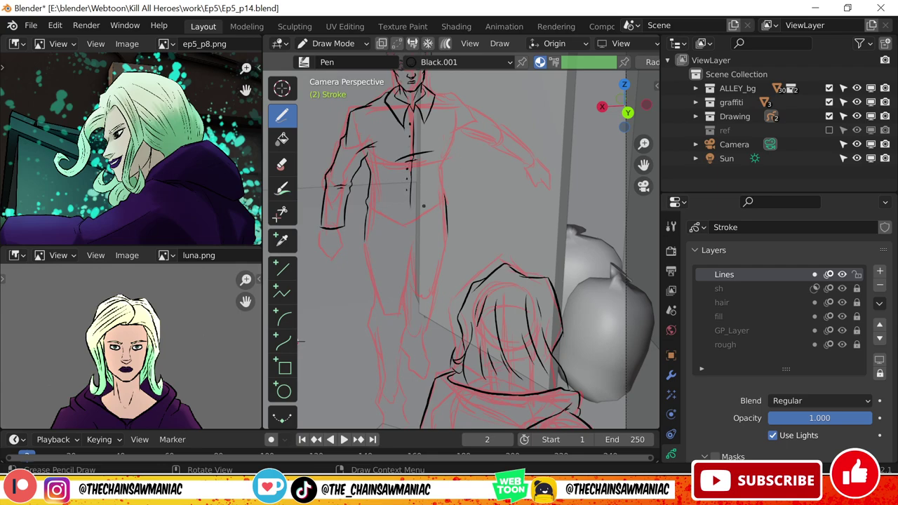
shift+middle_drag(300, 342, 304, 316)
key(ctrl+z)
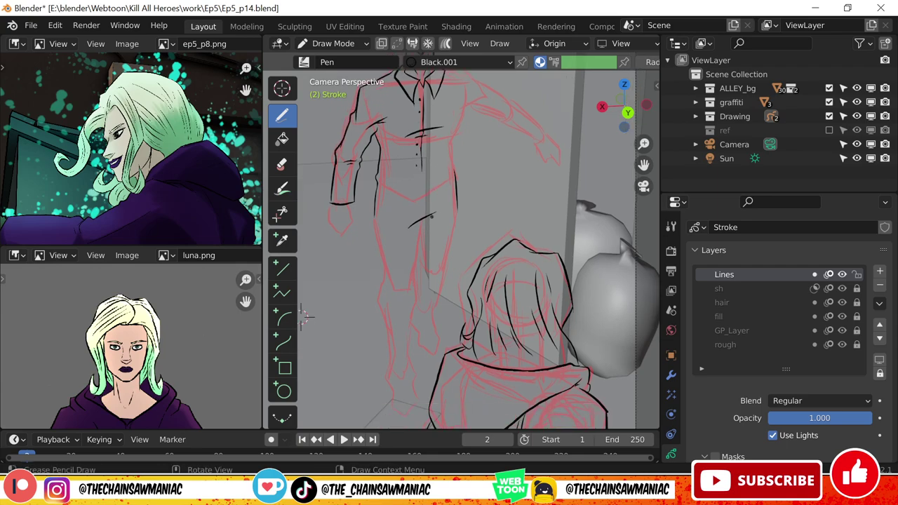
key(ctrl+z)
Ink the outline of the man's clenched left fist.
mouse_move(305, 315)
shift+middle_down()
mouse_move(332, 241)
mouse_move(346, 311)
shift+middle_up()
scroll(336, 241, down, 1)
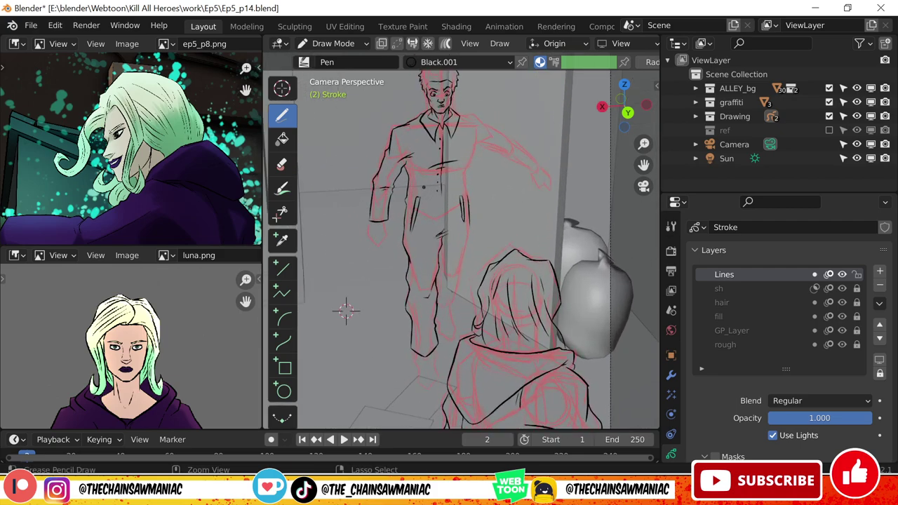
mouse_move(390, 220)
mouse_down()
mouse_move(385, 248)
mouse_move(371, 241)
mouse_up()
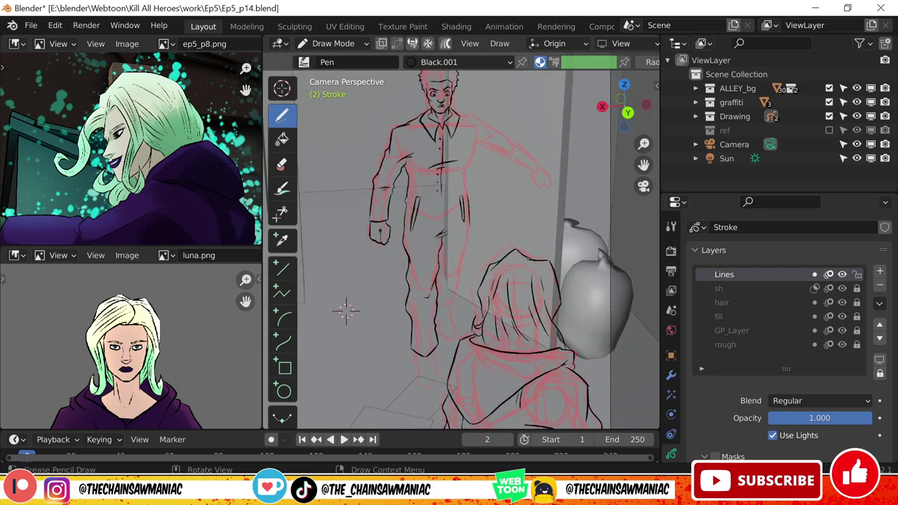
scroll(346, 311, down, 2)
Ink the man's upper arm contour and extend its outline toward the hand.
scroll(363, 284, up, 3)
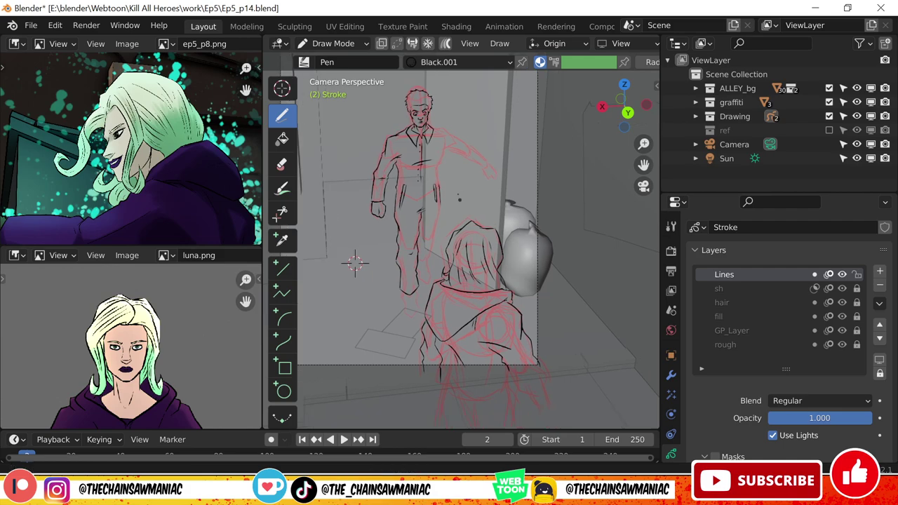
mouse_move(355, 257)
shift+middle_down()
mouse_move(304, 191)
mouse_move(303, 247)
shift+middle_up()
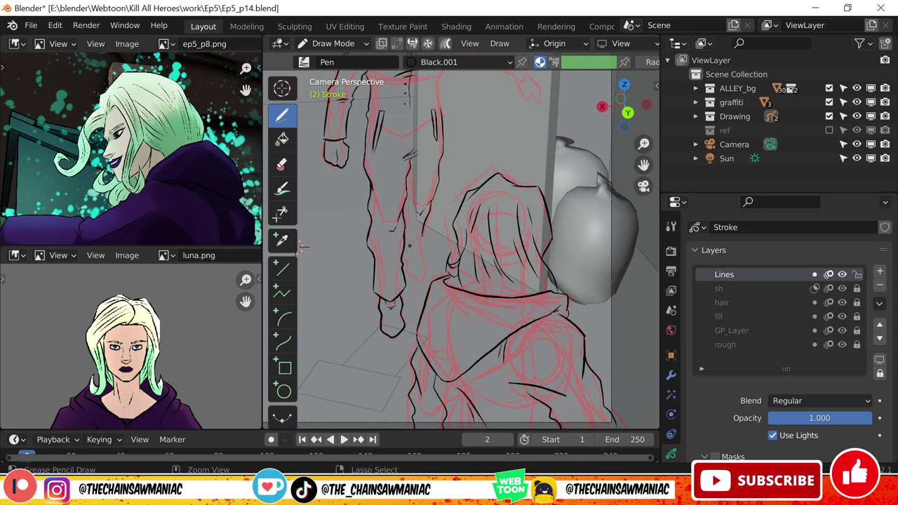
scroll(357, 287, down, 5)
scroll(357, 287, up, 3)
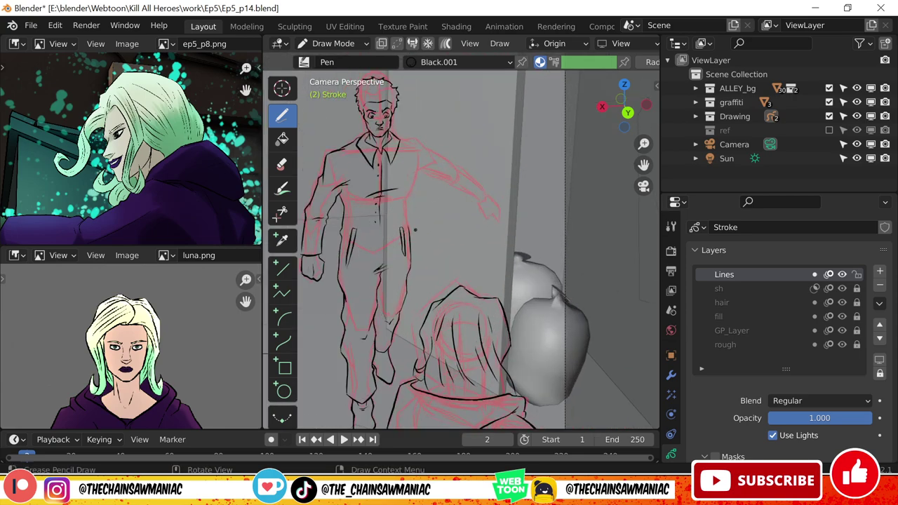
drag(406, 212, 419, 163)
mouse_move(429, 153)
mouse_down()
mouse_move(457, 168)
mouse_move(479, 203)
mouse_up()
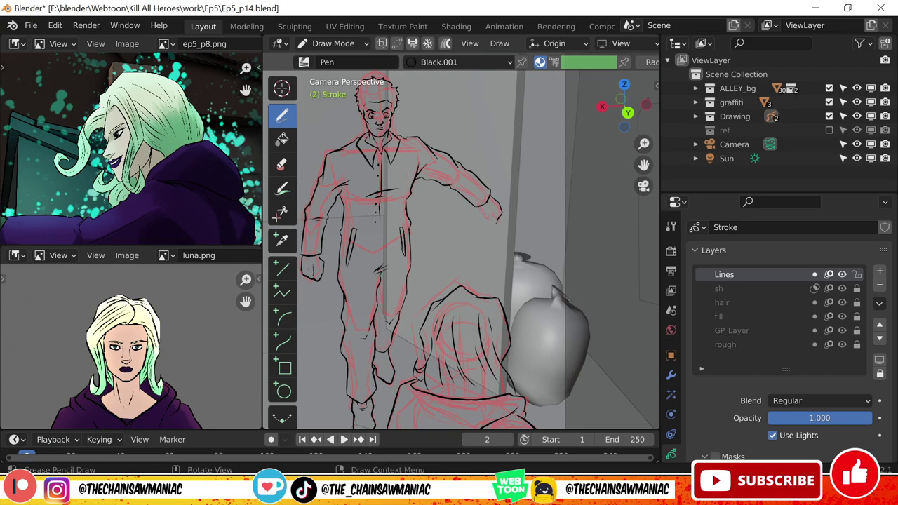
Add a short ink line along the edge of the outstretched hand.
scroll(496, 215, up, 2)
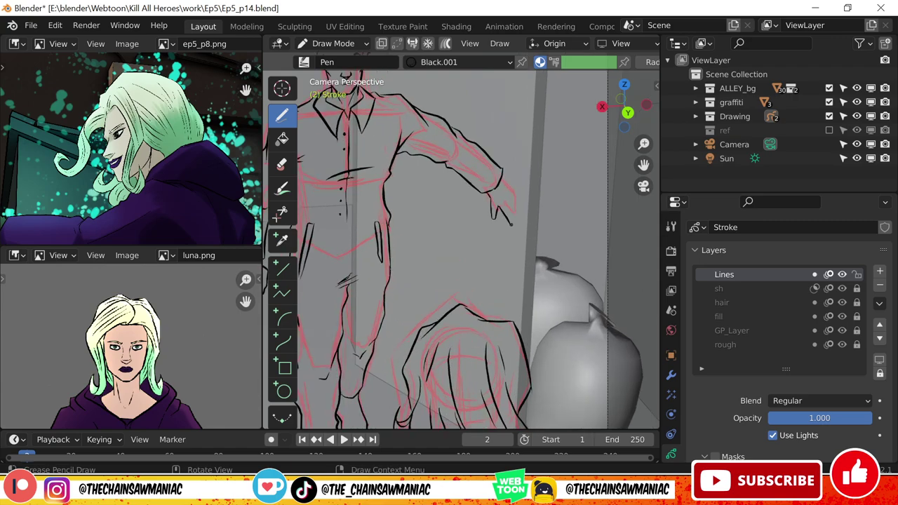
middle_drag(511, 224, 521, 190)
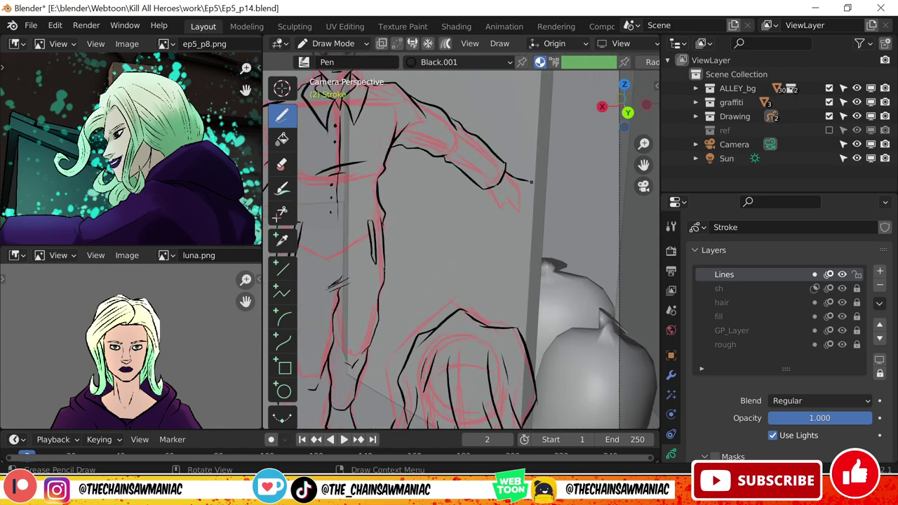
drag(525, 191, 531, 202)
scroll(509, 214, down, 4)
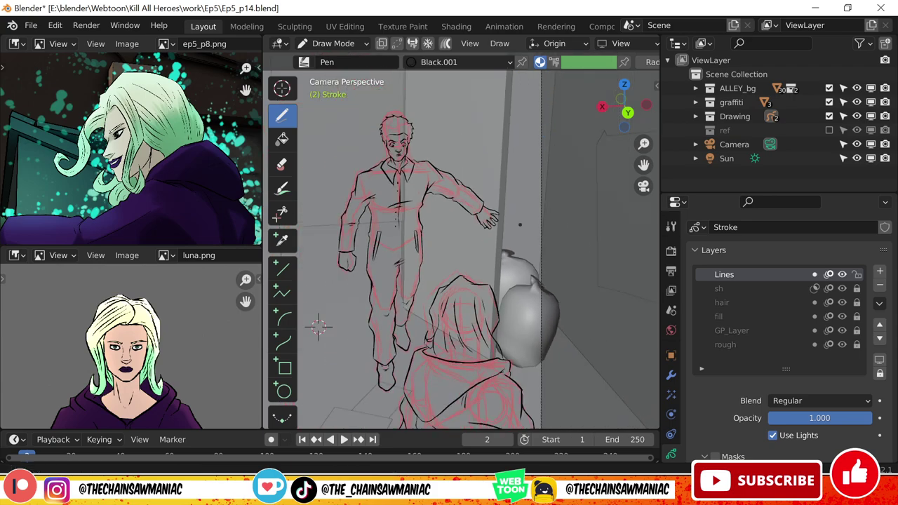
scroll(497, 200, up, 3)
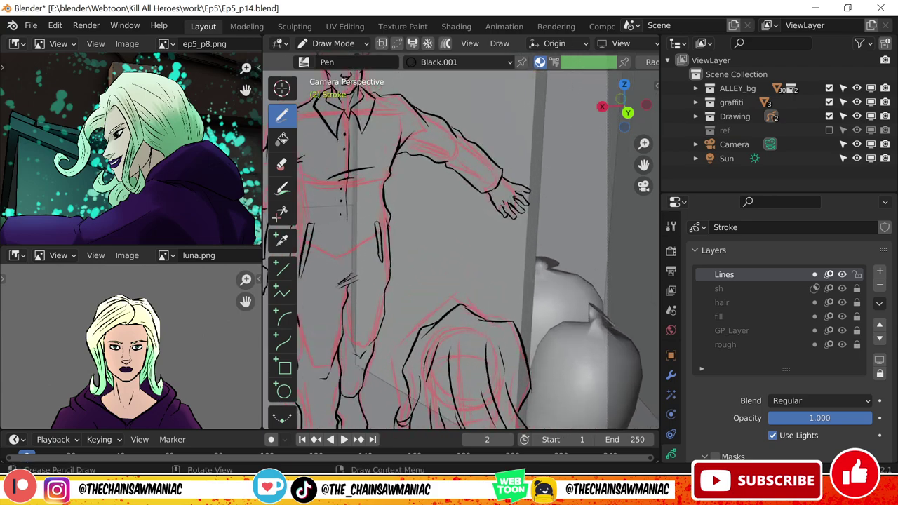
scroll(543, 170, down, 3)
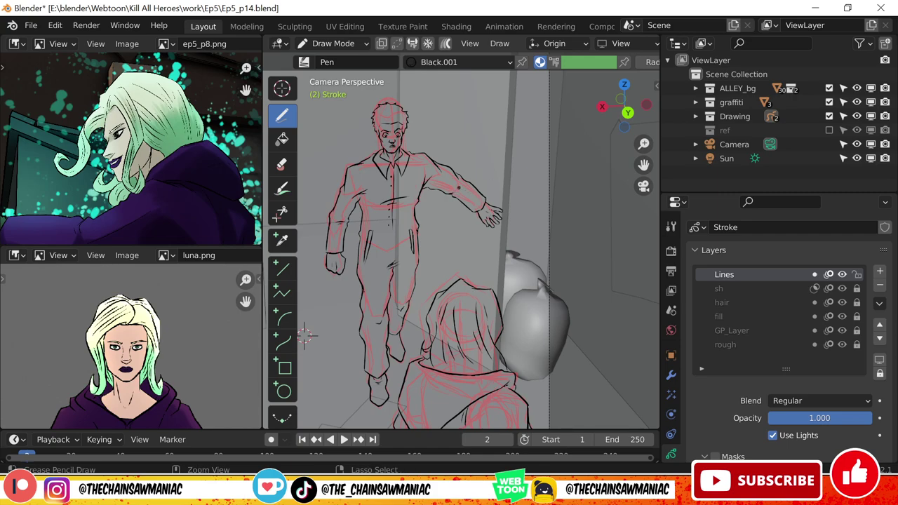
scroll(454, 192, up, 2)
Pan and zoom the view to review the man's finished arm and hand linework.
shift+middle_drag(455, 192, 506, 189)
scroll(343, 317, up, 2)
scroll(405, 266, down, 3)
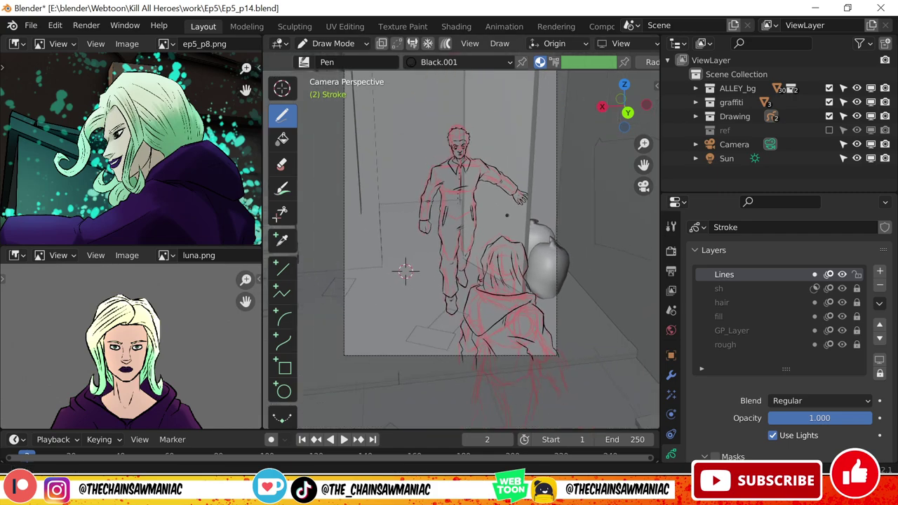
scroll(393, 278, up, 2)
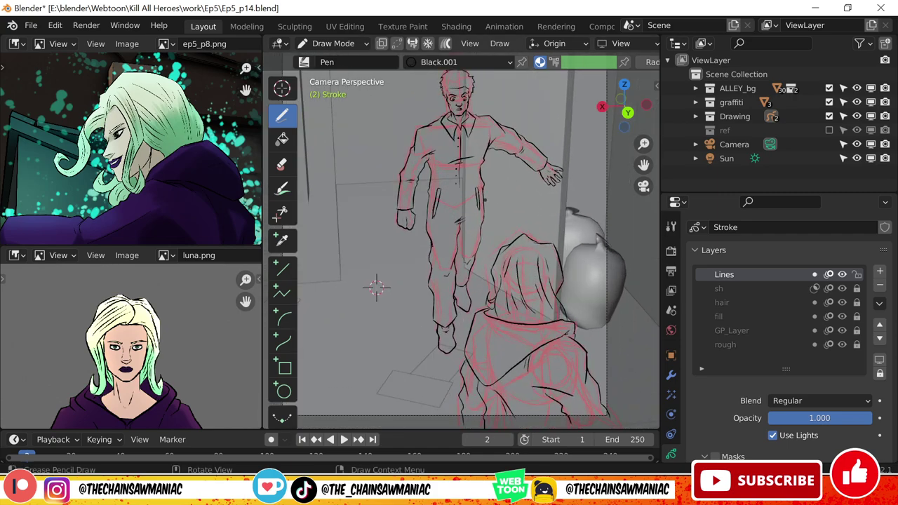
scroll(377, 287, up, 2)
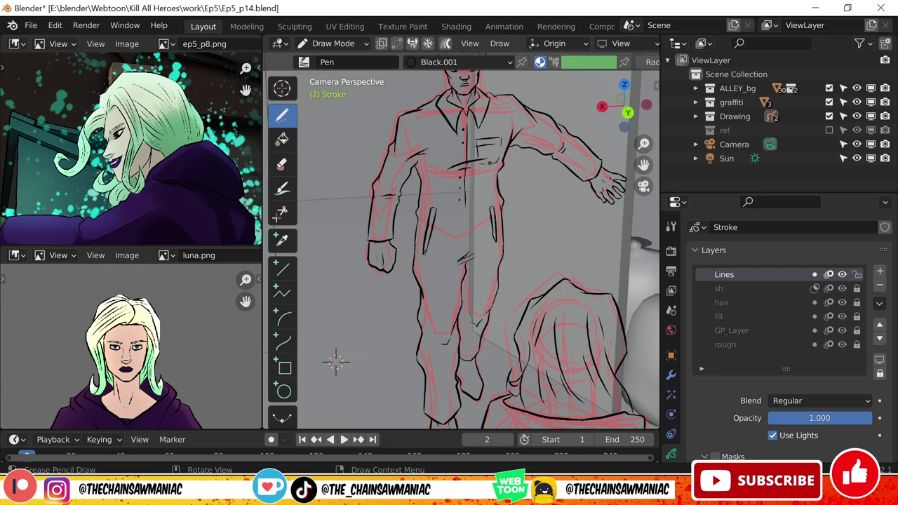
scroll(336, 361, down, 3)
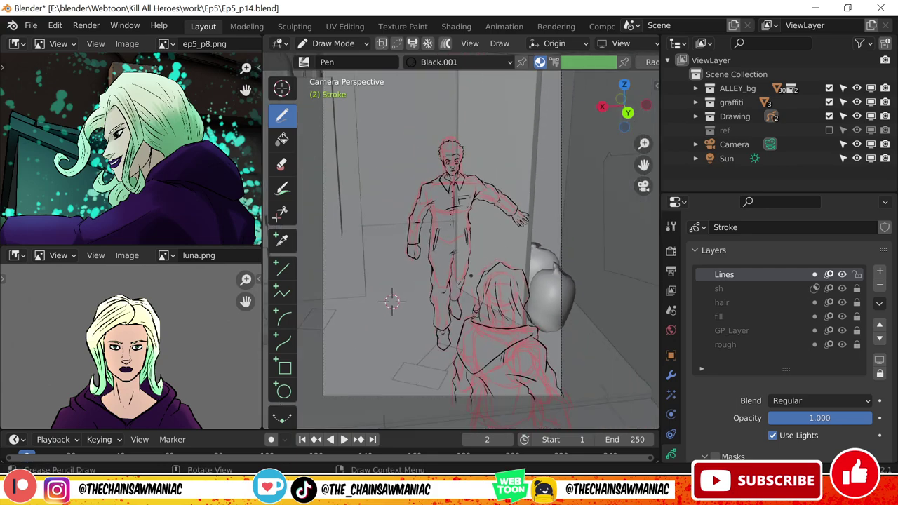
scroll(392, 302, up, 3)
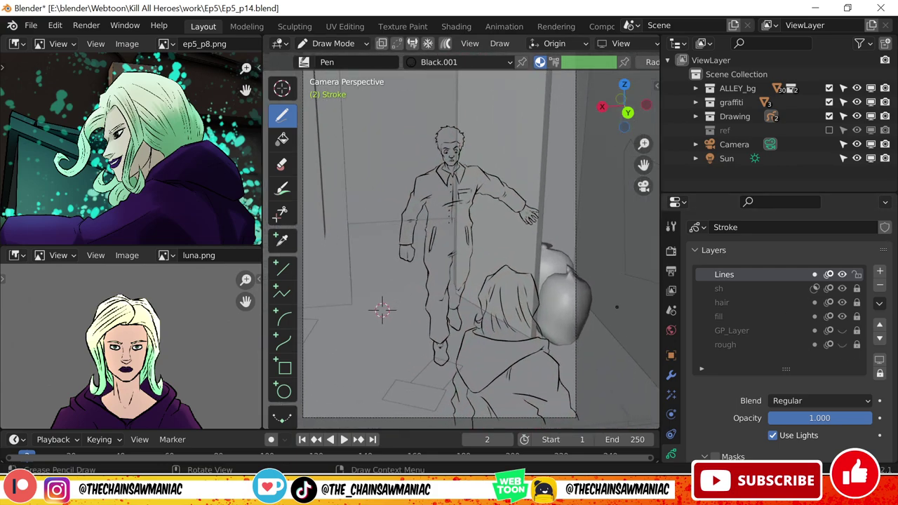
scroll(410, 303, up, 1)
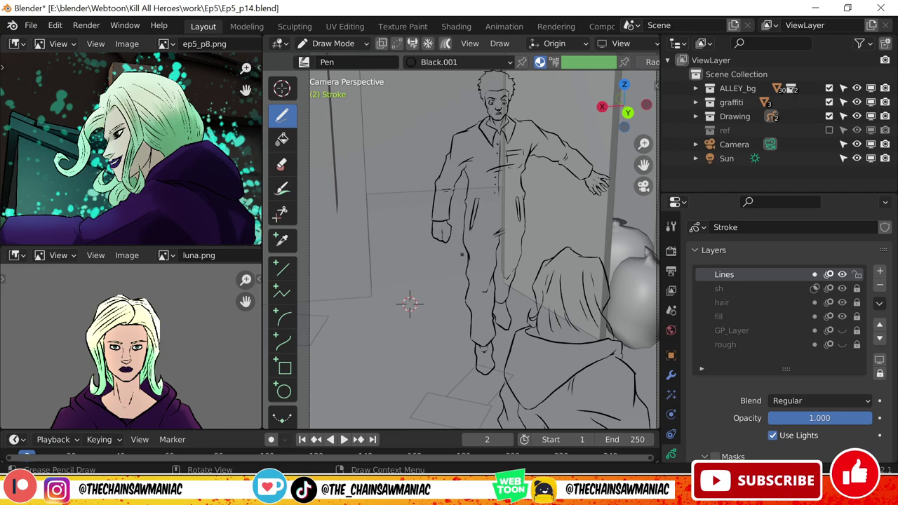
scroll(408, 305, up, 1)
scroll(408, 307, down, 3)
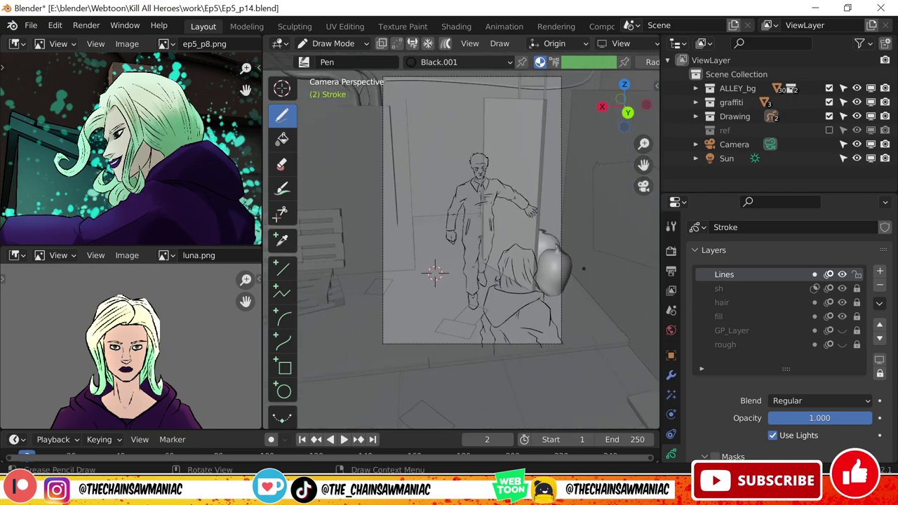
Paint purple fill over the girl's hood with the luna4 material.
click(671, 443)
scroll(758, 281, down, 5)
click(718, 286)
scroll(574, 298, up, 3)
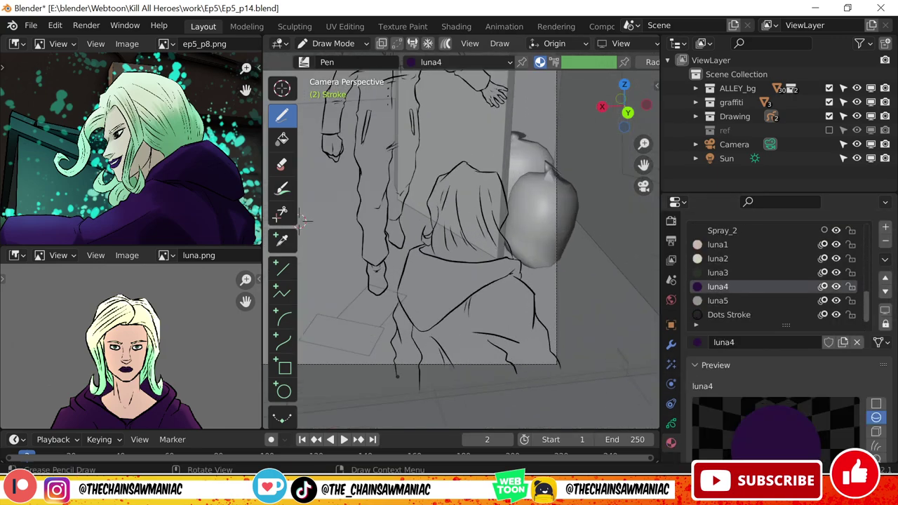
mouse_move(428, 348)
mouse_down()
mouse_move(407, 379)
mouse_move(414, 246)
mouse_up()
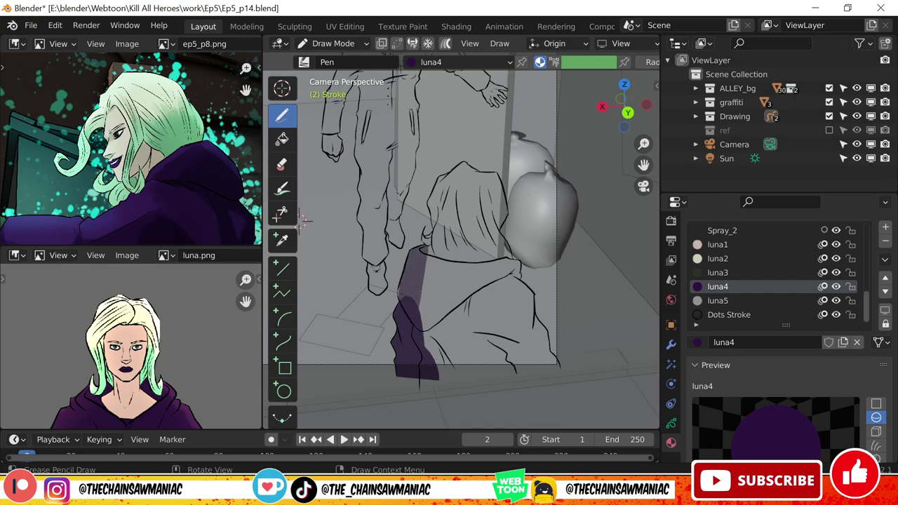
drag(418, 308, 407, 246)
mouse_move(428, 379)
mouse_down()
mouse_move(492, 253)
mouse_move(432, 382)
mouse_up()
Reshape the purple fill's outline along the hood edge with extruded points in Edit Mode.
key(Tab)
scroll(595, 246, up, 3)
key(e)
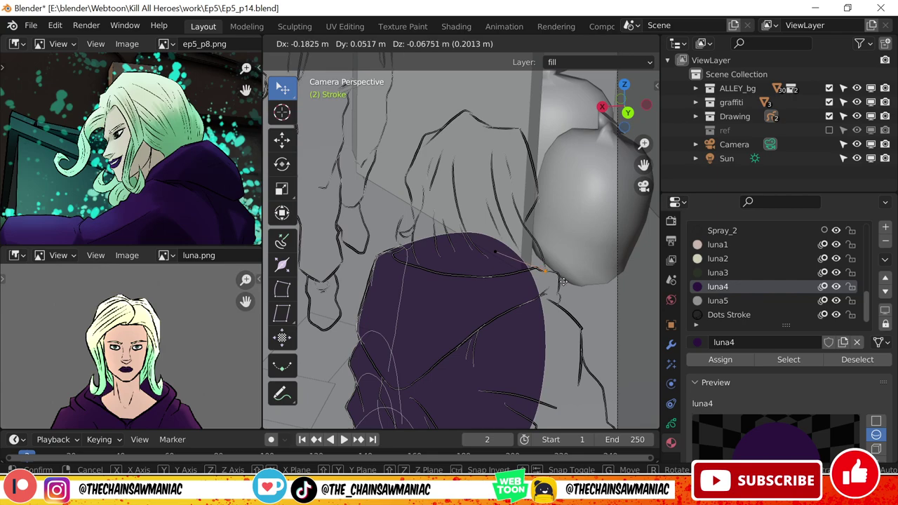
click(561, 289)
key(e)
click(570, 287)
key(e)
click(574, 310)
key(e)
click(581, 328)
key(e)
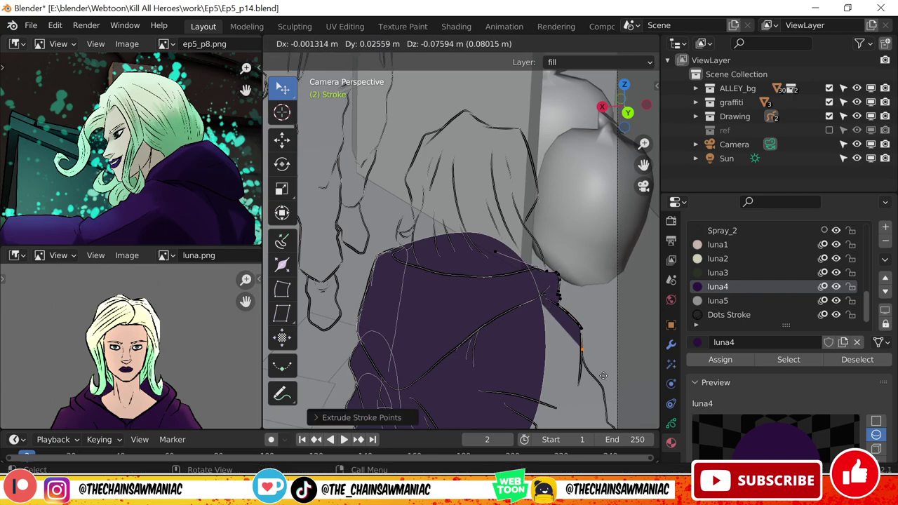
shift+middle_drag(583, 336, 519, 199)
click(522, 210)
key(e)
click(540, 260)
key(e)
click(563, 322)
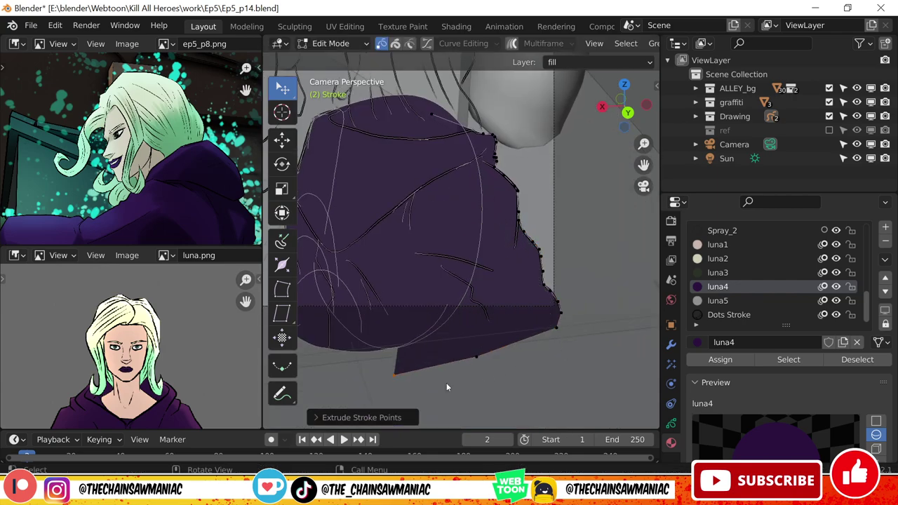
scroll(447, 383, down, 2)
key(Tab)
Fill the hair pale yellow with luna2 and extrude the fill across the hair.
click(718, 258)
scroll(449, 253, up, 2)
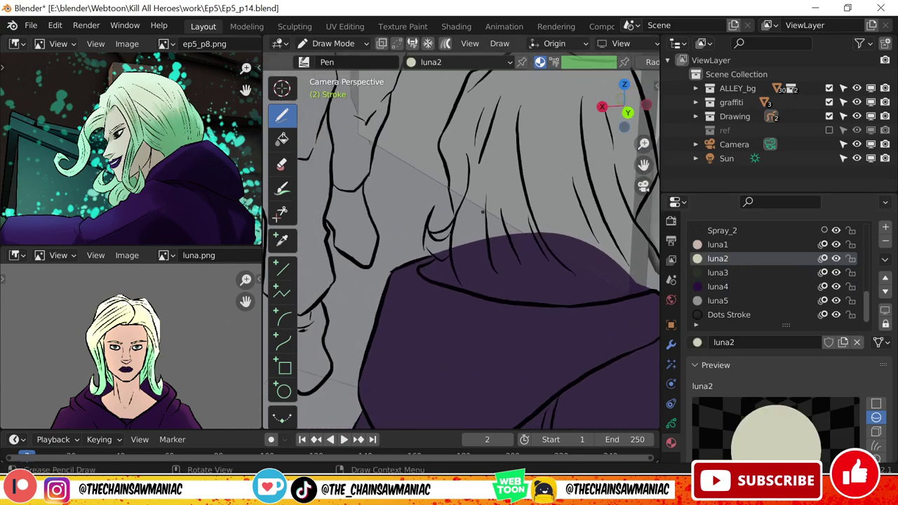
drag(467, 211, 485, 281)
key(ctrl+z)
mouse_move(425, 256)
mouse_down()
mouse_move(429, 238)
mouse_move(445, 234)
mouse_up()
shift+middle_drag(484, 307, 438, 269)
key(Tab)
key(e)
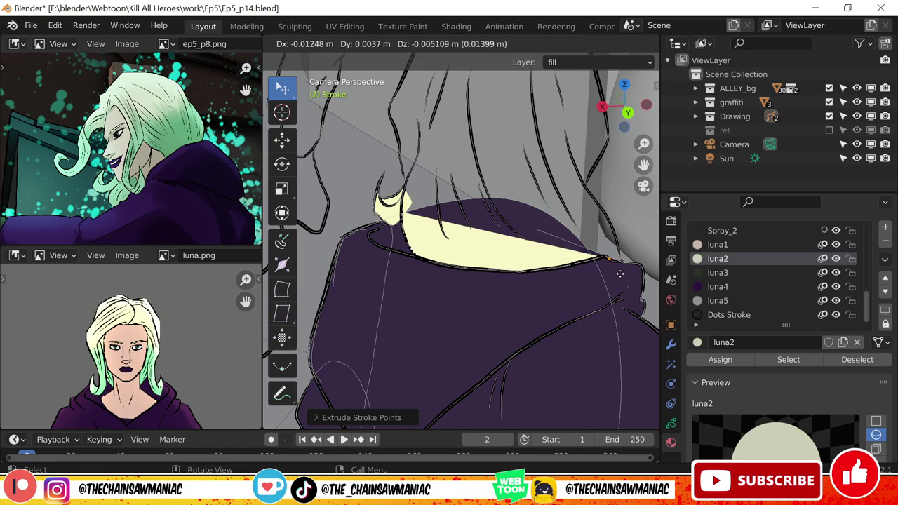
shift+middle_drag(575, 176, 564, 249)
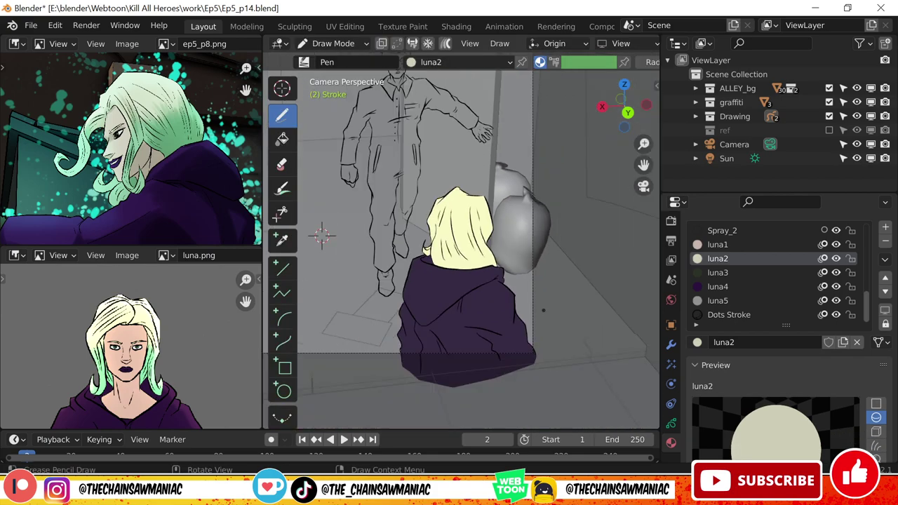
key(Tab)
key(Tab)
Choose the dark green luna3 material and the fill tool, then return to the pen.
click(843, 313)
click(718, 273)
scroll(355, 335, up, 5)
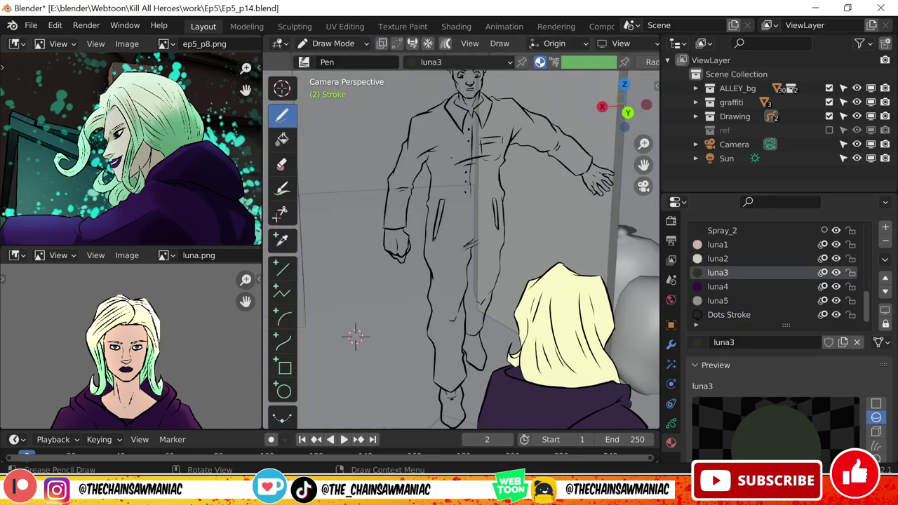
click(282, 139)
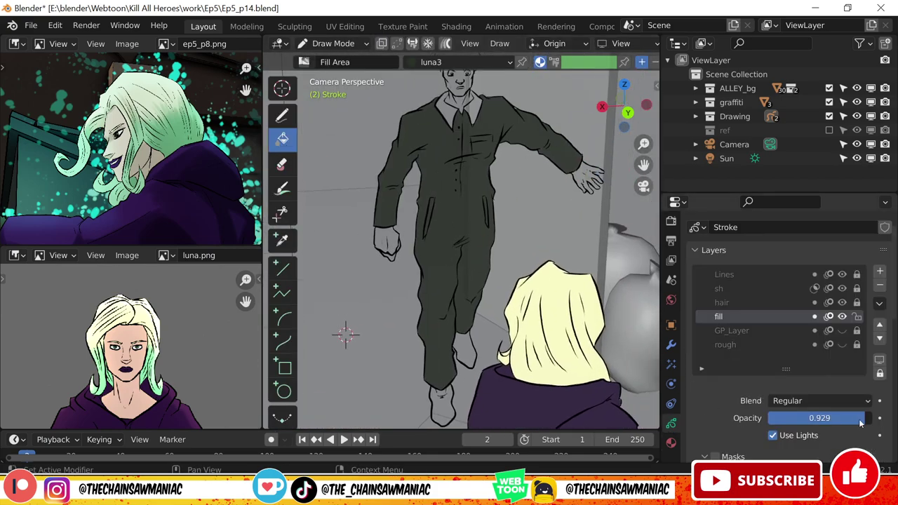
scroll(365, 321, up, 3)
key(d)
scroll(328, 343, down, 2)
scroll(329, 343, up, 3)
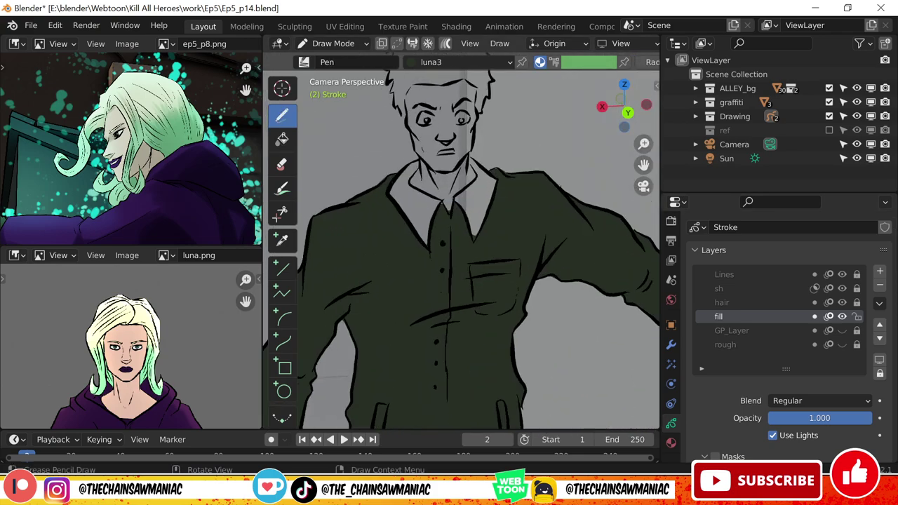
scroll(461, 249, down, 2)
scroll(461, 249, up, 2)
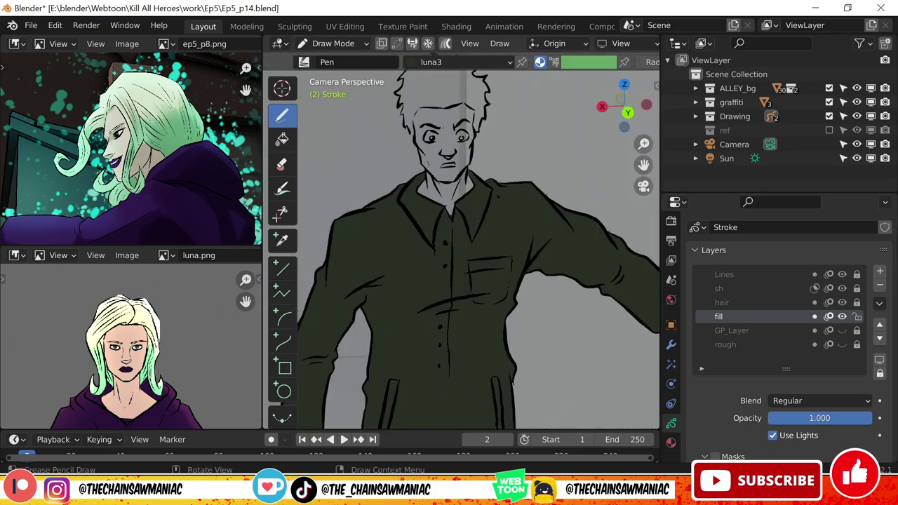
scroll(461, 249, down, 3)
Enable Draw Strokes on Back and paint Material.064 dark fill over the man's hair.
click(671, 443)
shift+middle_drag(492, 281, 442, 189)
scroll(325, 244, up, 2)
key(q)
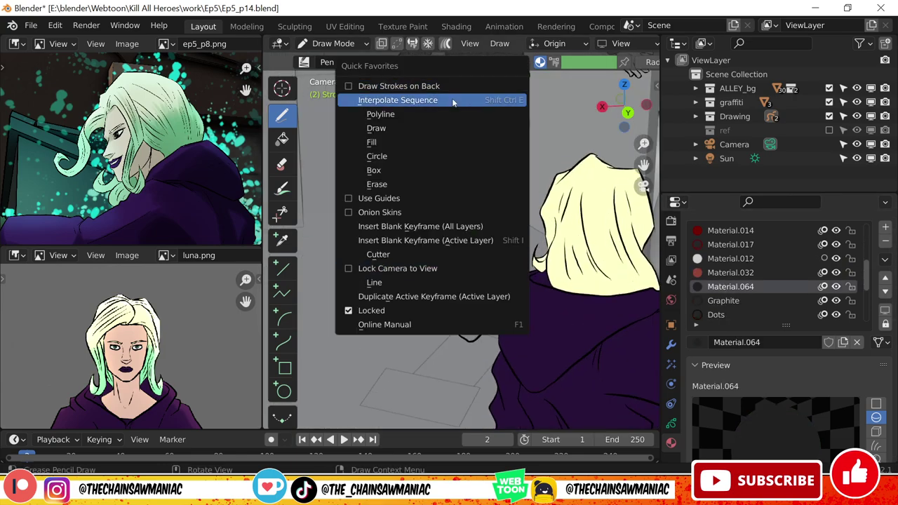
click(414, 85)
shift+middle_drag(360, 238, 365, 337)
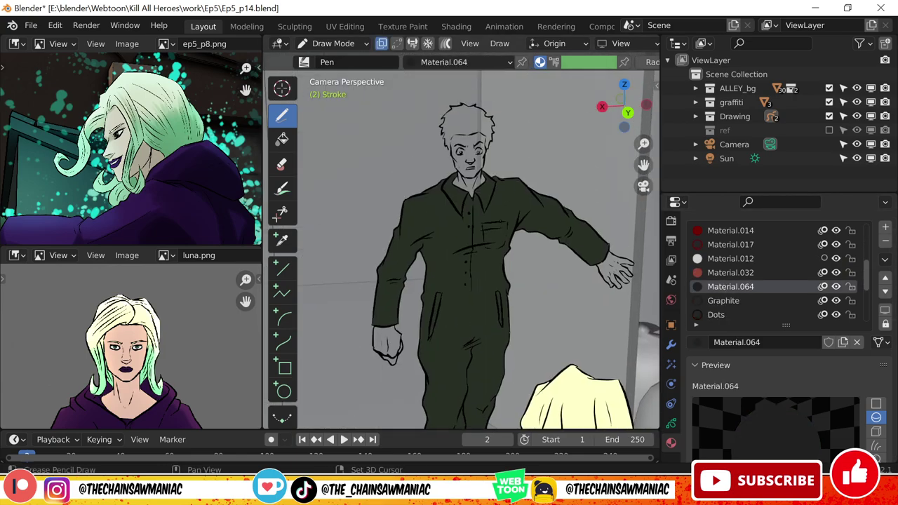
scroll(449, 211, up, 3)
key(ctrl+z)
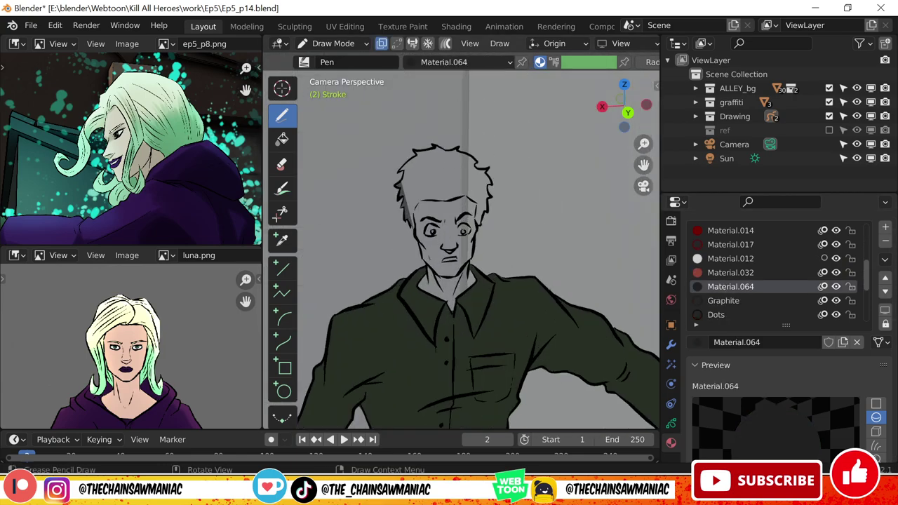
mouse_move(421, 148)
mouse_down()
mouse_move(460, 147)
mouse_move(490, 210)
mouse_move(416, 231)
mouse_up()
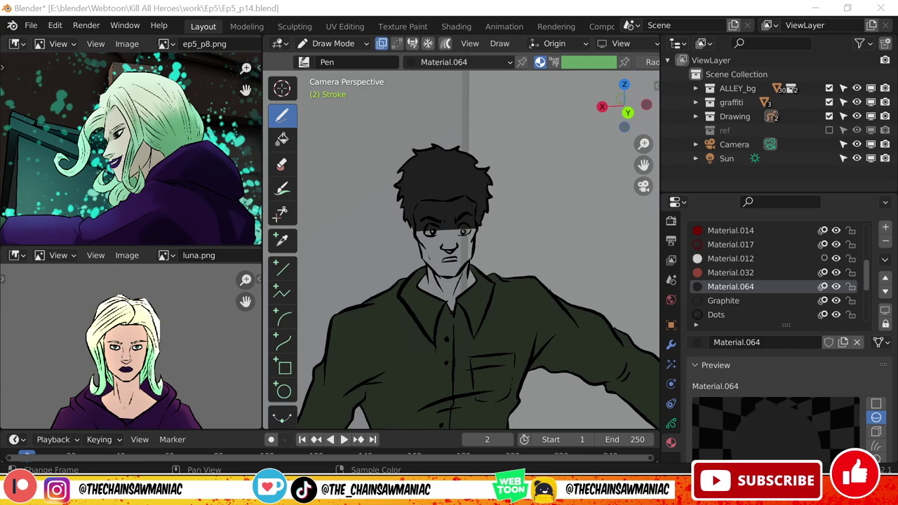
Colour the man's face with skin-tone material 1, then pick white Material.012.
click(456, 214)
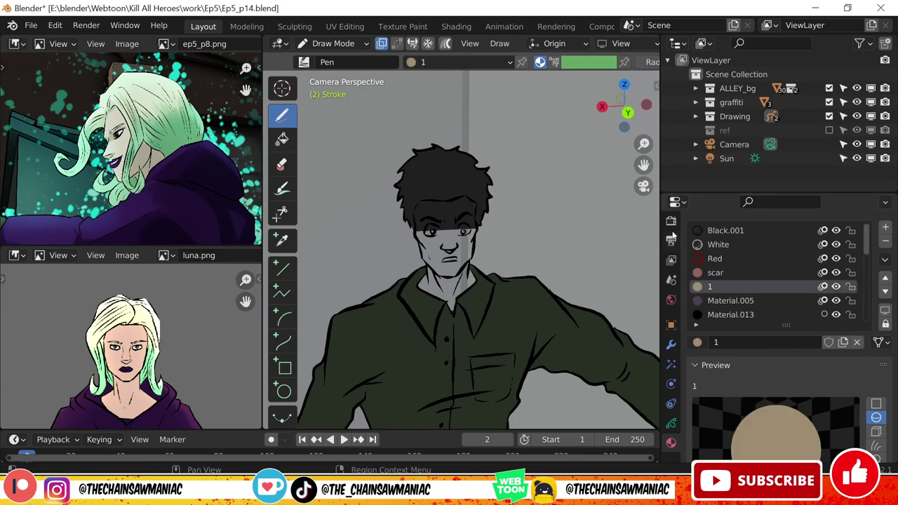
mouse_move(421, 207)
mouse_down()
mouse_move(439, 224)
mouse_move(470, 214)
mouse_up()
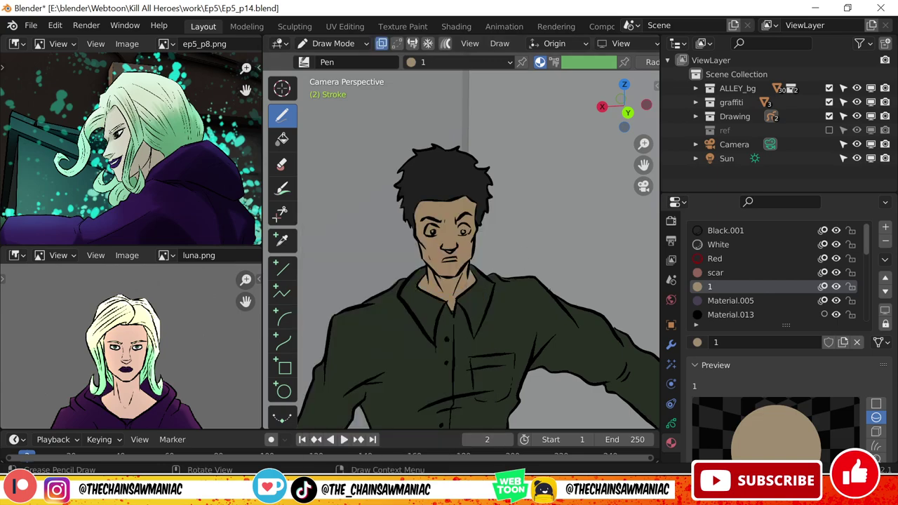
ctrl+click(434, 230)
key(q)
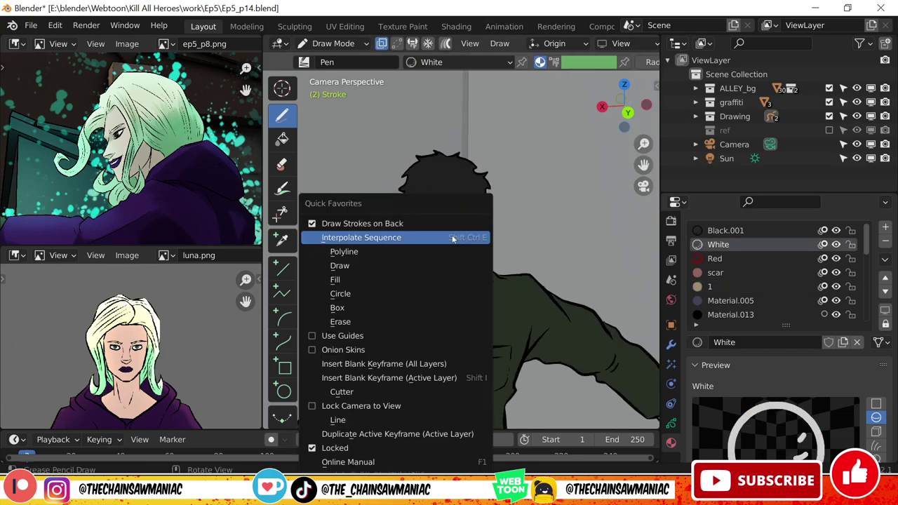
scroll(763, 291, down, 5)
click(762, 257)
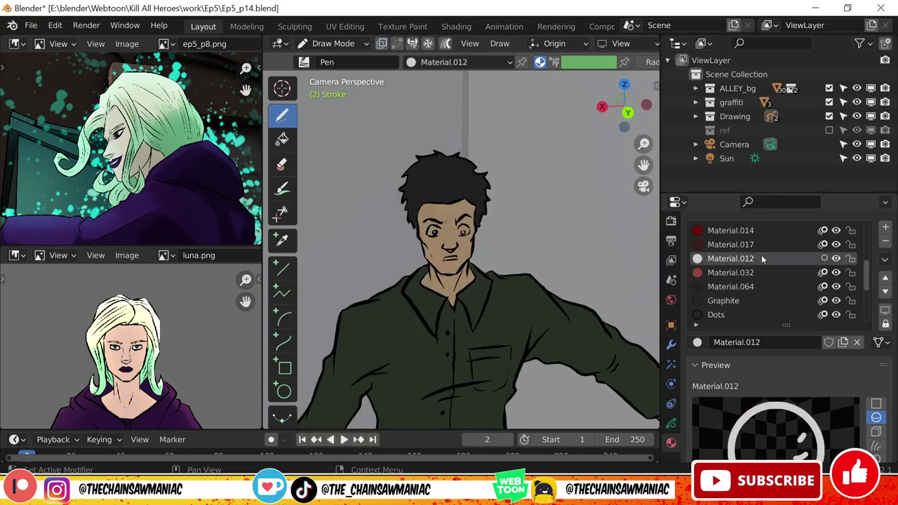
Try Material.064 and Material.032, return to skin-tone material 1, then pick luna3.
scroll(484, 219, down, 1)
click(731, 286)
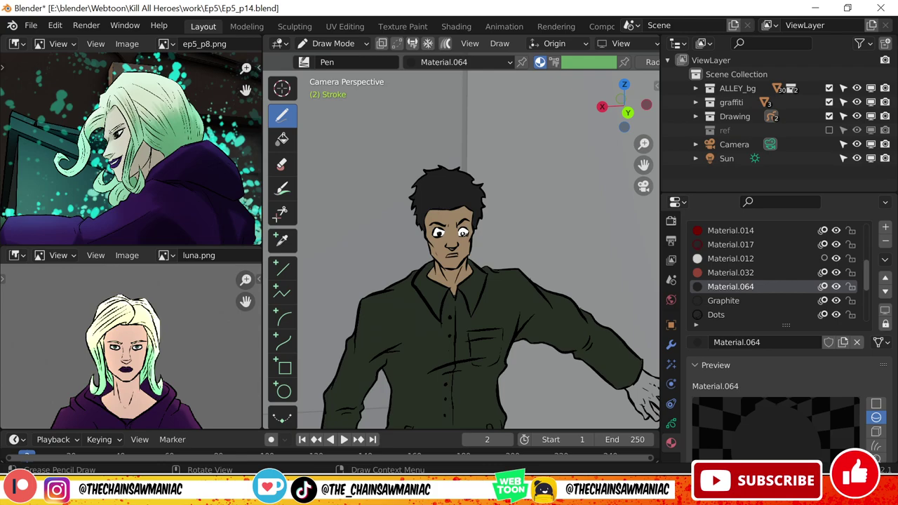
ctrl+click(455, 254)
scroll(456, 246, down, 3)
scroll(727, 281, up, 5)
click(723, 287)
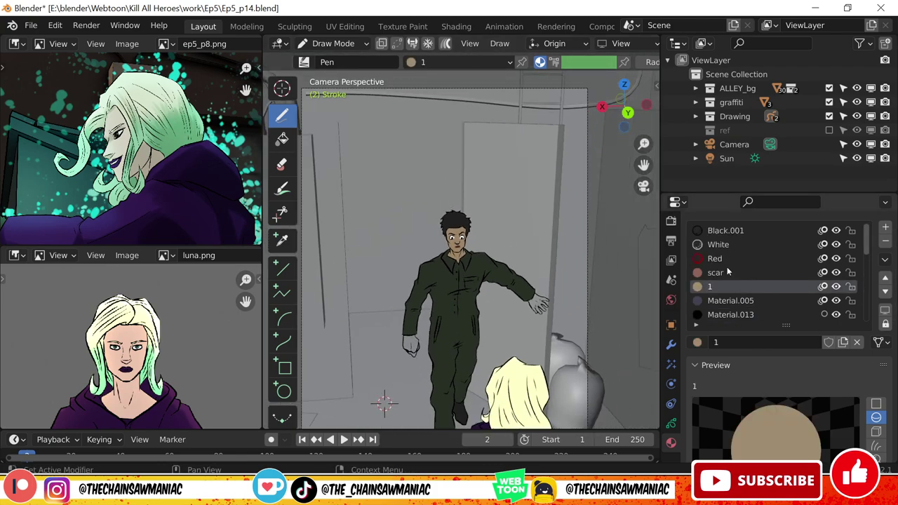
scroll(465, 241, up, 4)
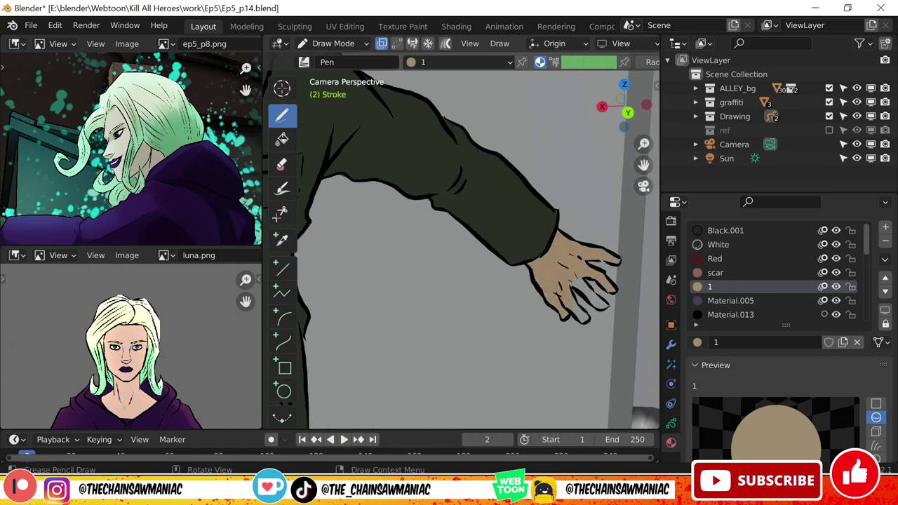
scroll(464, 246, down, 2)
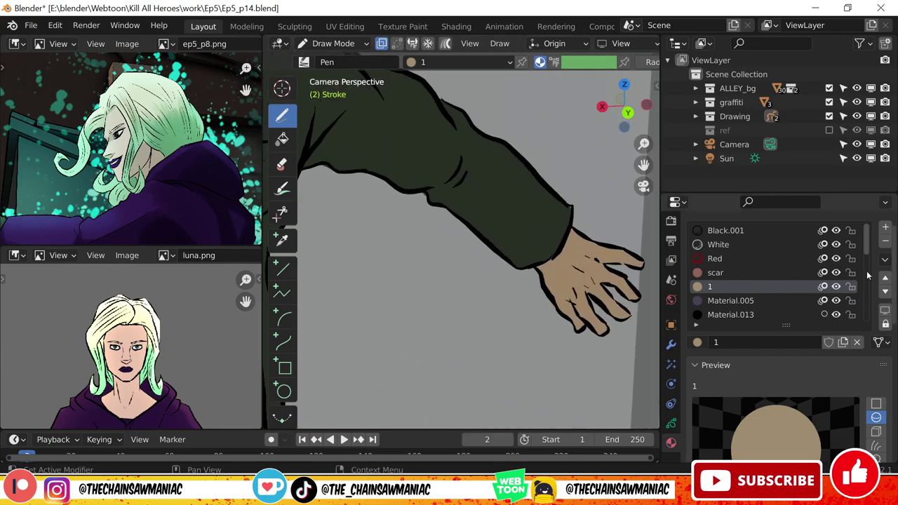
ctrl+click(461, 150)
scroll(463, 246, down, 4)
Select the luna2 material and bring up the layer list.
click(671, 424)
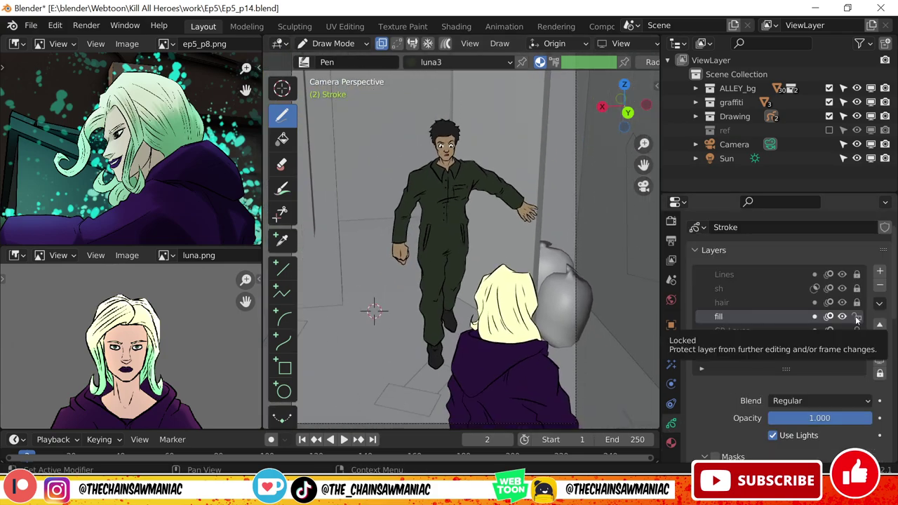
click(671, 443)
click(717, 258)
click(671, 424)
Circle-select the hair strokes in Edit Mode, return to Draw Mode and choose the Airbrush.
key(Tab)
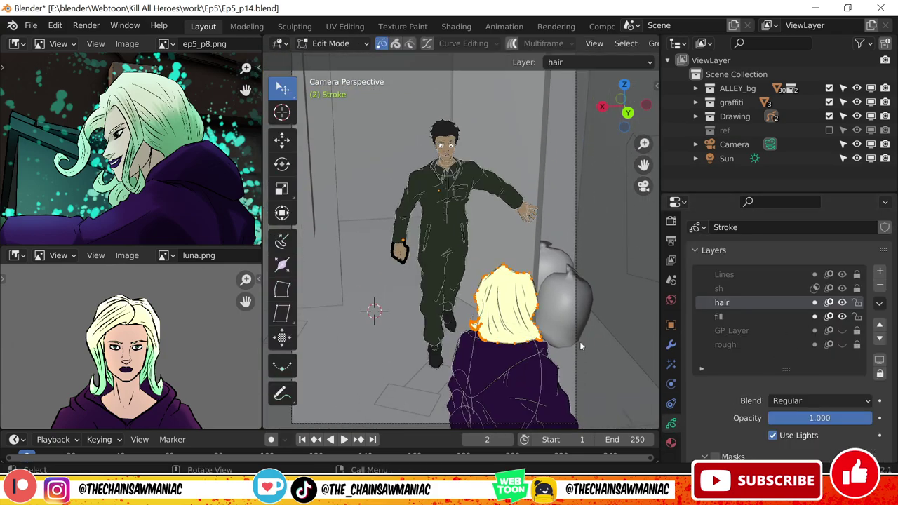
key(c)
key(Escape)
key(Tab)
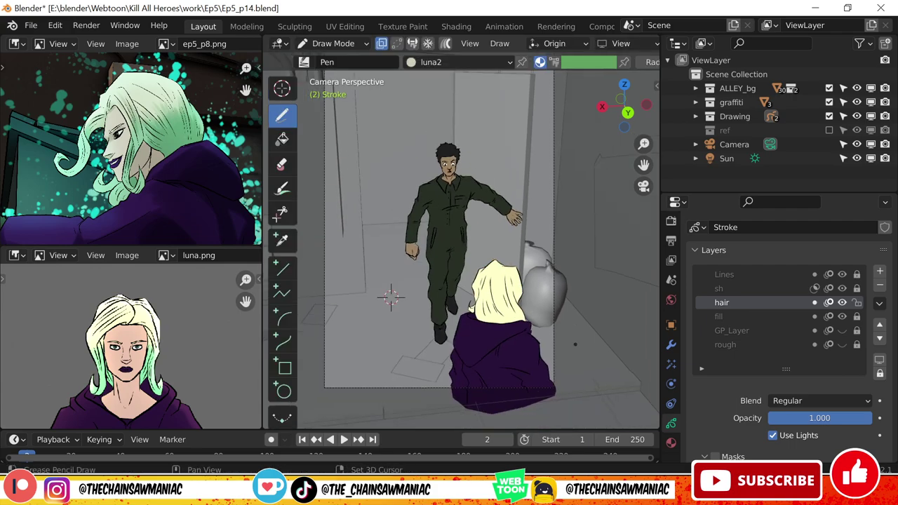
scroll(463, 246, down, 1)
scroll(858, 304, down, 4)
scroll(840, 293, up, 4)
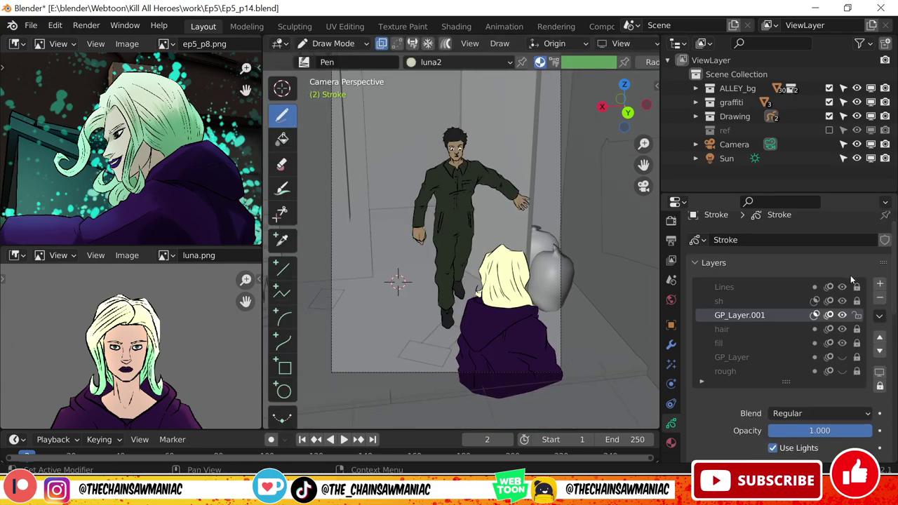
click(304, 61)
click(322, 91)
Switch to Rendered shading and reduce the Rim effect to 12 × 34 px offset, 1 px blur.
key(z)
key(8)
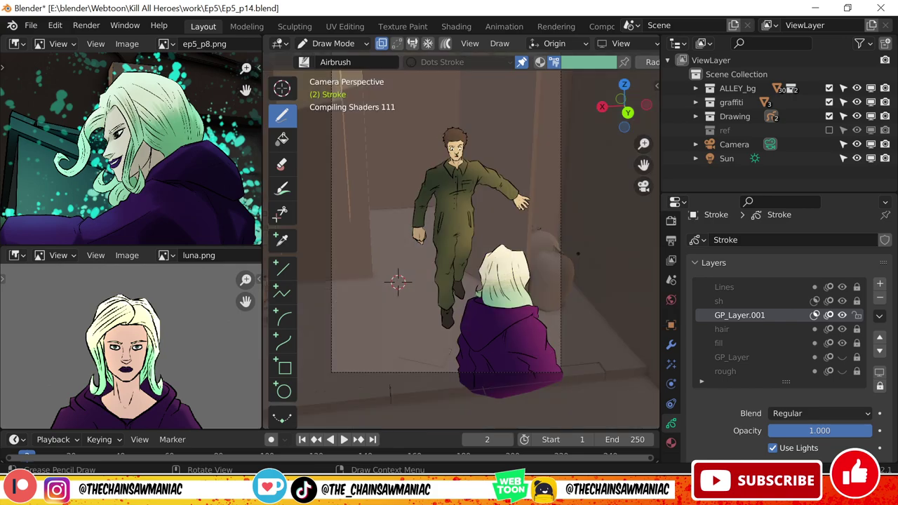
click(671, 365)
key(x)
key(x)
key(ctrl+z)
key(ctrl+z)
key(ctrl+z)
key(ctrl+z)
key(ctrl+z)
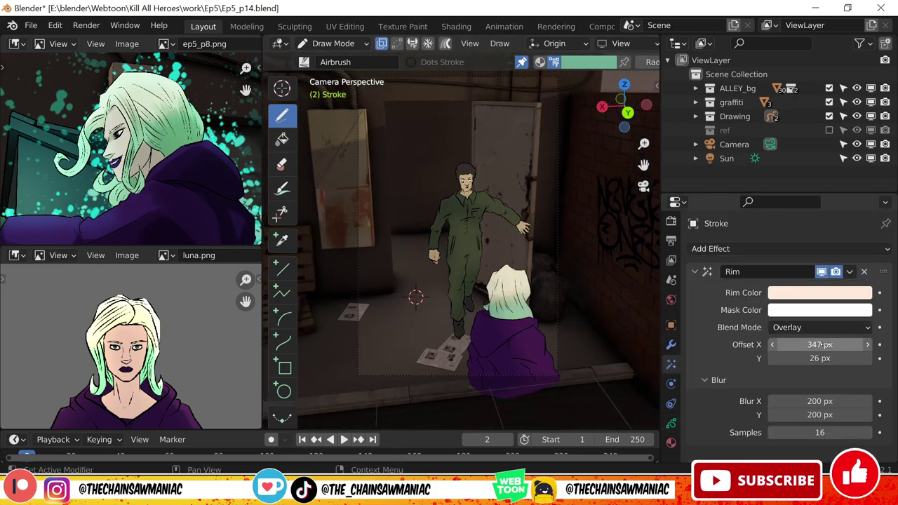
key(ctrl+z)
key(ctrl+z)
key(ctrl+z)
key(ctrl+z)
key(ctrl+z)
key(ctrl+z)
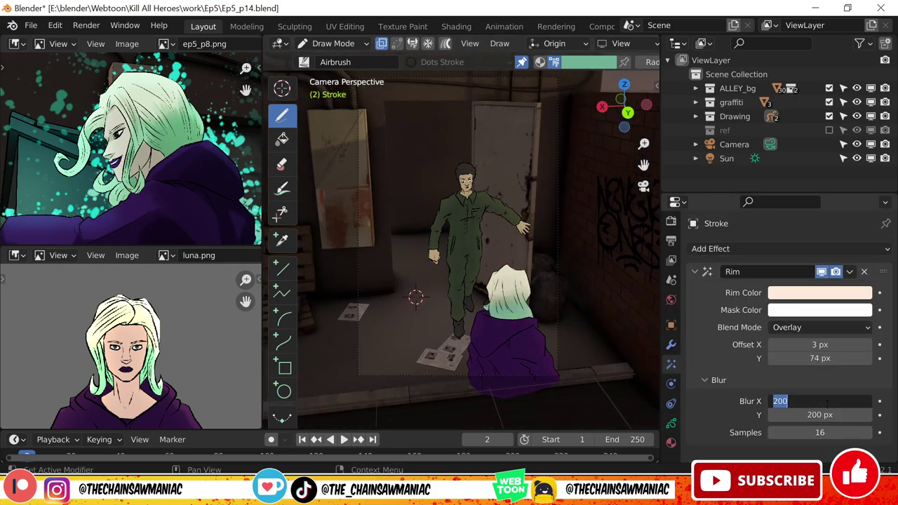
drag(818, 345, 783, 350)
scroll(461, 249, up, 1)
shift+middle_drag(461, 249, 526, 242)
Make the sh layer active and draw with the Pen brush and Material.013.
click(671, 423)
click(719, 310)
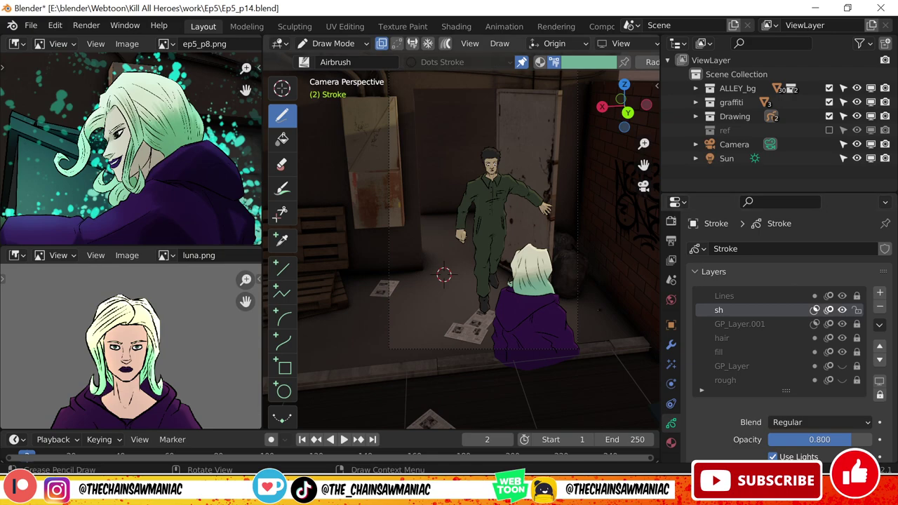
click(336, 62)
click(542, 98)
click(336, 62)
click(438, 62)
click(336, 61)
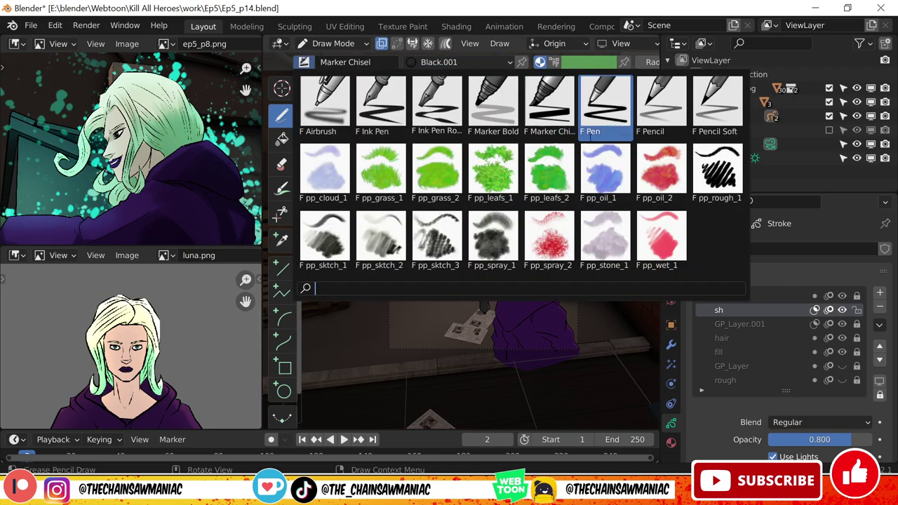
click(598, 99)
click(438, 62)
click(403, 176)
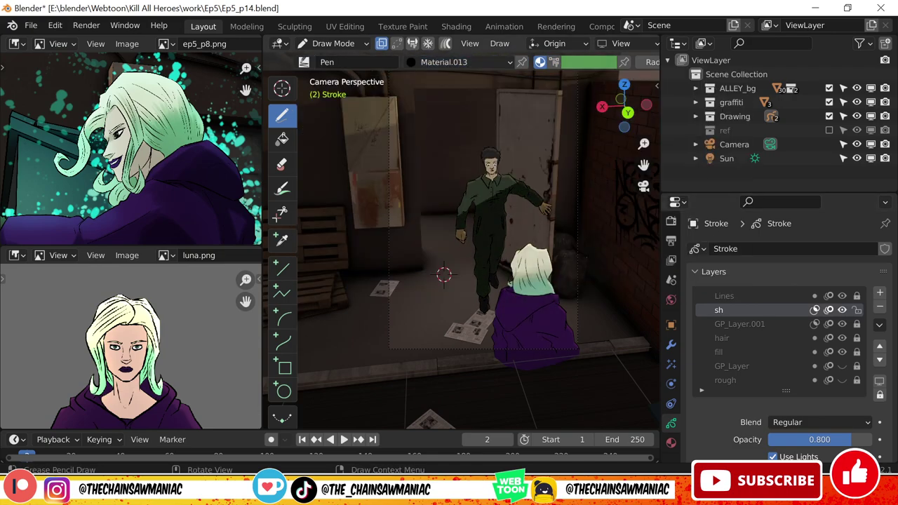
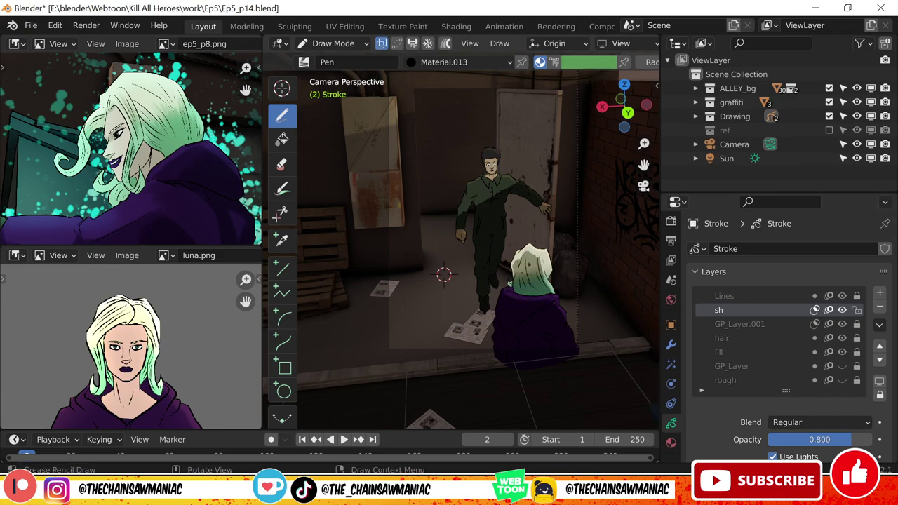
Lower the hoodie shading layer's opacity and add a new shading layer masked by the fill layer.
drag(820, 440, 803, 439)
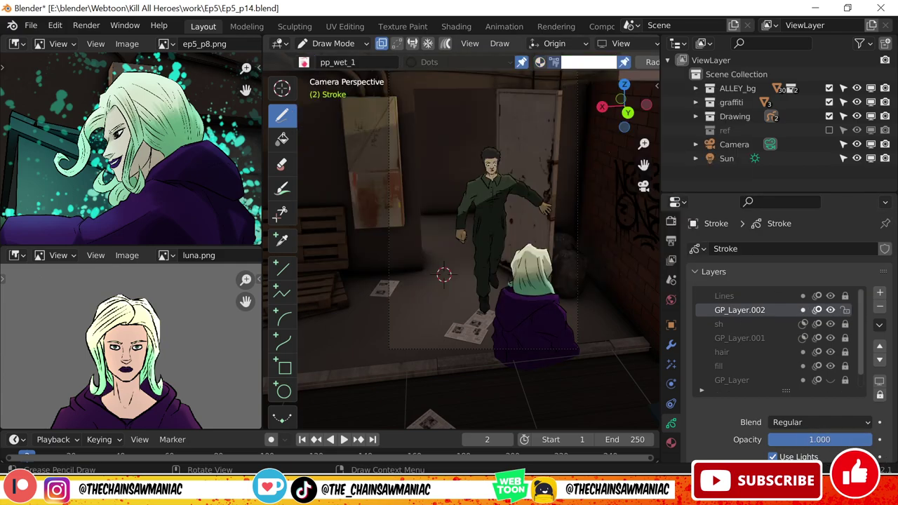
click(588, 62)
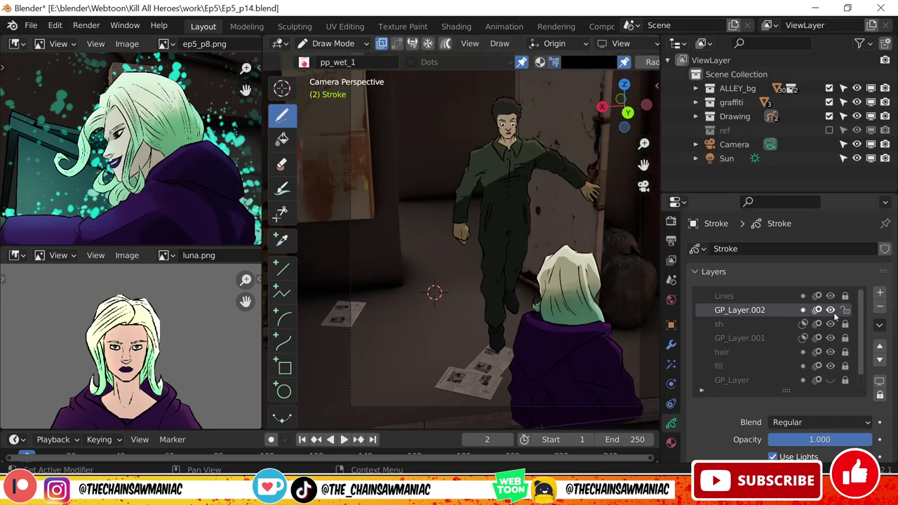
scroll(779, 316, down, 3)
click(880, 407)
click(742, 367)
scroll(461, 241, up, 2)
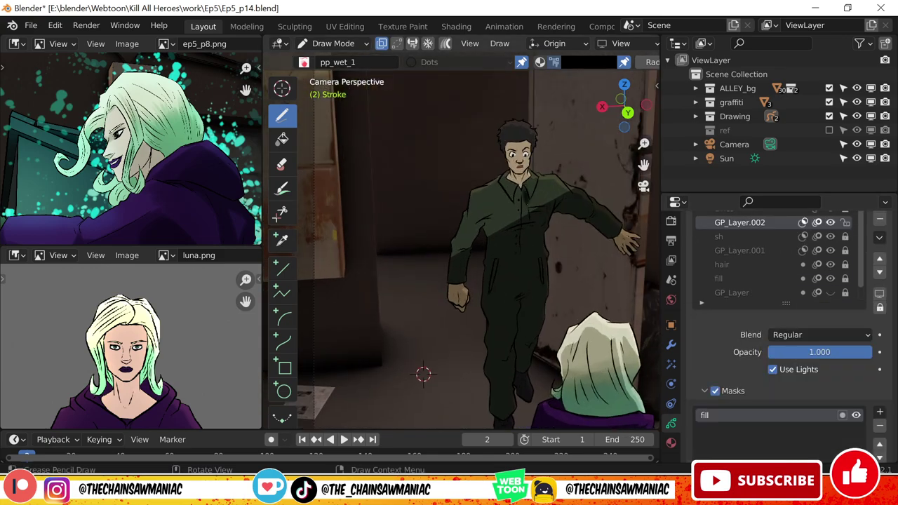
Paint dark shading over the walking man's left hand and legs, discarding the chest stroke.
drag(511, 203, 509, 270)
key(ctrl+z)
key(ctrl+z)
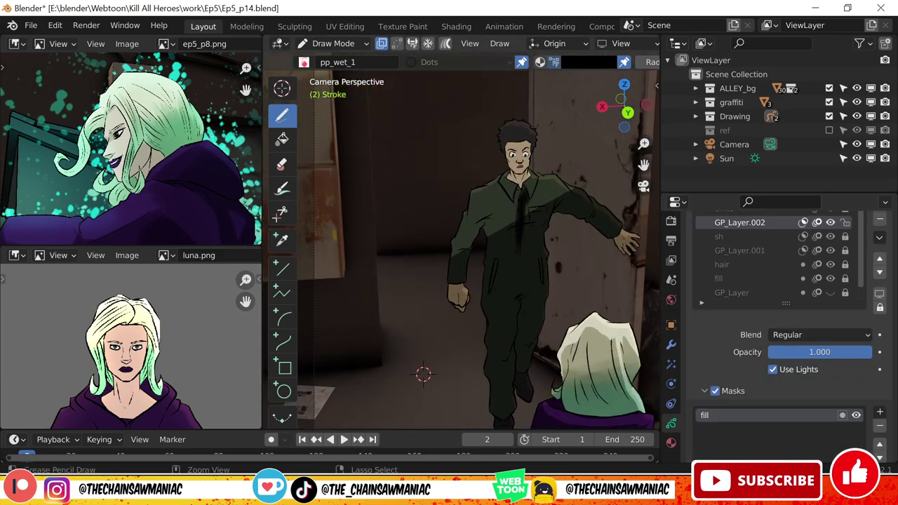
drag(459, 259, 458, 309)
shift+middle_drag(507, 393, 507, 337)
mouse_move(507, 387)
mouse_down()
mouse_move(514, 330)
mouse_move(490, 281)
mouse_move(556, 228)
mouse_move(497, 223)
mouse_move(482, 199)
mouse_move(527, 167)
mouse_move(584, 161)
mouse_move(631, 186)
mouse_up()
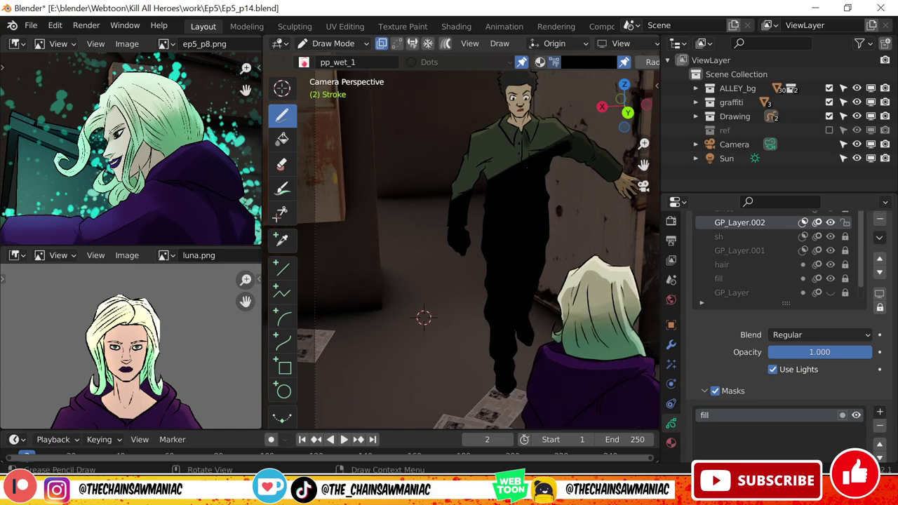
scroll(631, 186, up, 2)
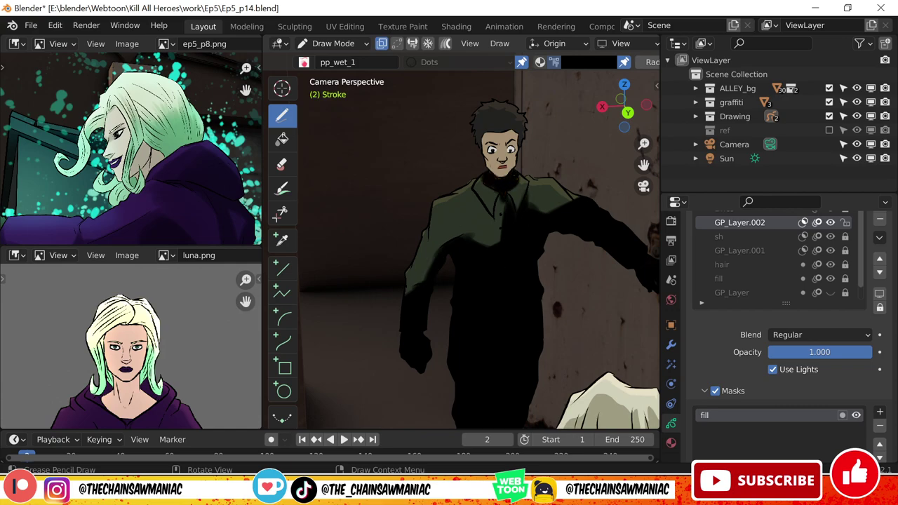
scroll(547, 59, up, 2)
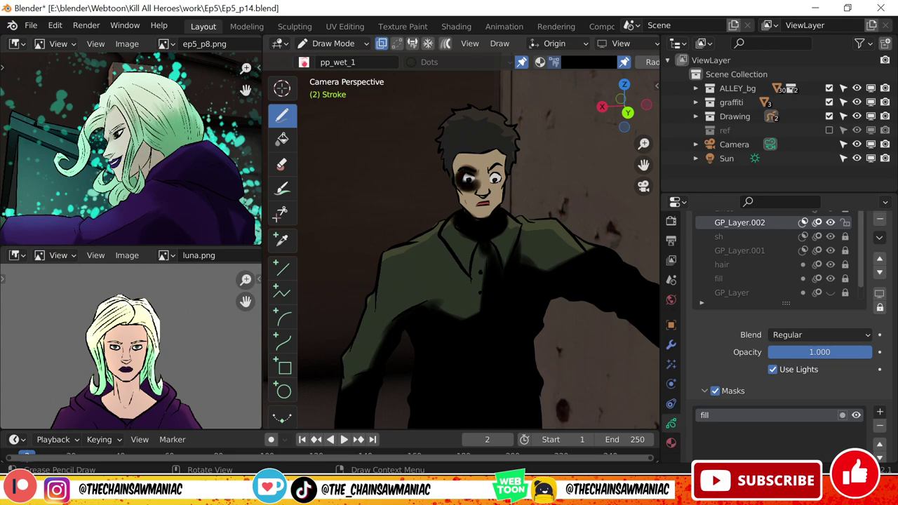
key(ctrl+shift+z)
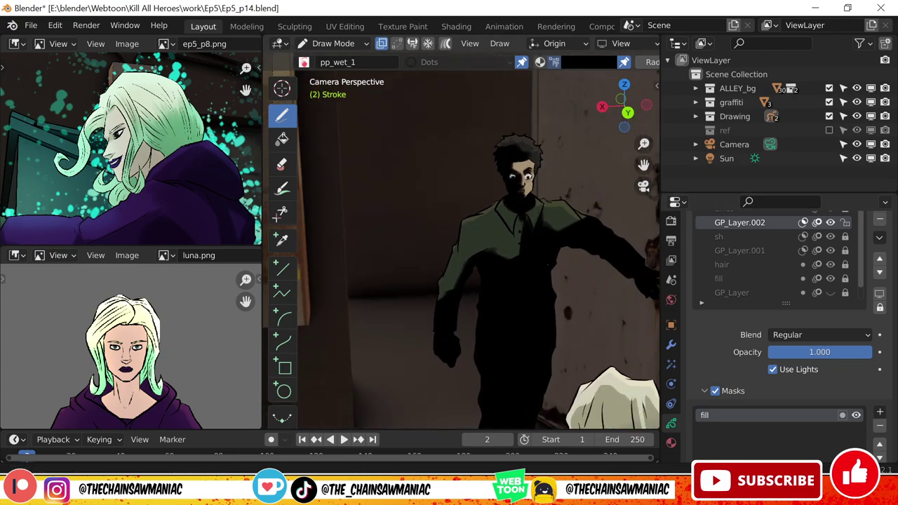
scroll(477, 249, down, 2)
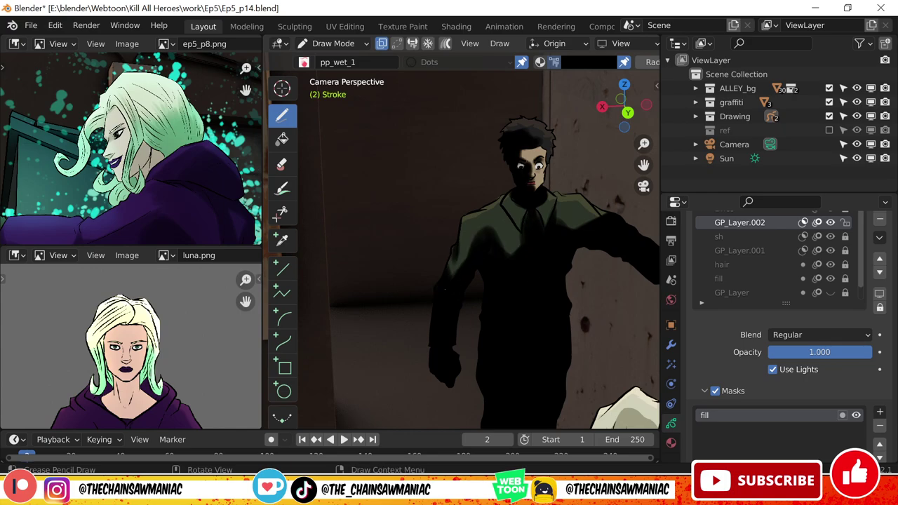
scroll(461, 250, down, 4)
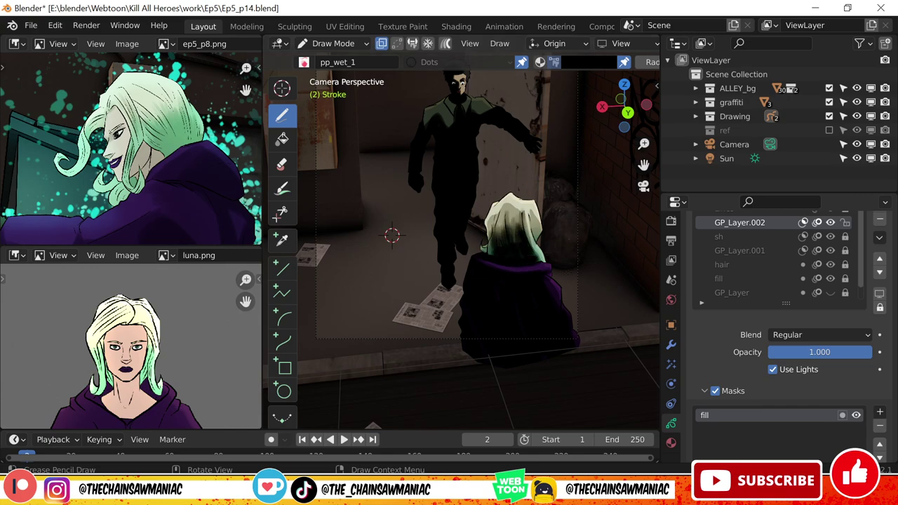
Reframe the whole scene and dim the new shading layer's opacity to 0.596.
shift+middle_drag(461, 249, 455, 290)
scroll(456, 280, down, 2)
mouse_move(842, 352)
mouse_down()
mouse_move(808, 371)
mouse_move(750, 379)
mouse_up()
scroll(457, 281, down, 2)
scroll(457, 281, up, 2)
Make sh the active layer, then select BG_lines, an alley mesh, and finally the Stroke drawing.
click(719, 237)
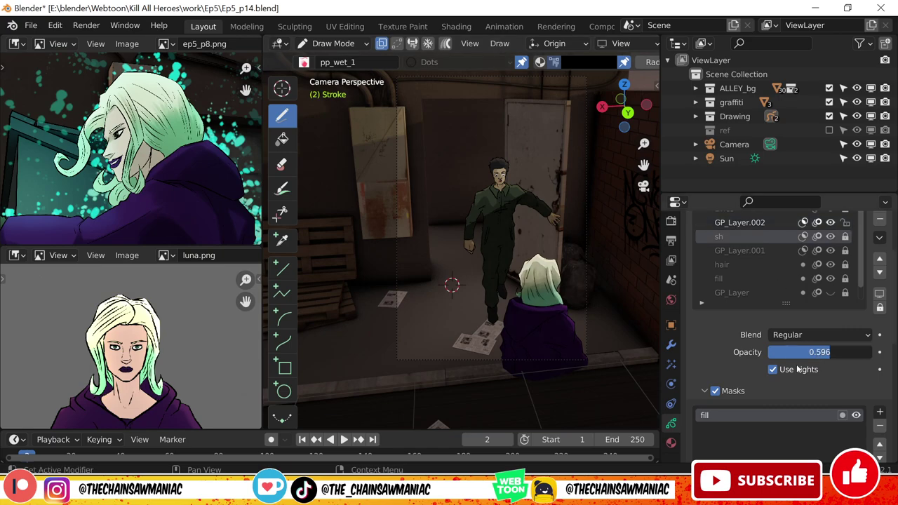
scroll(573, 388, up, 1)
click(696, 116)
click(750, 130)
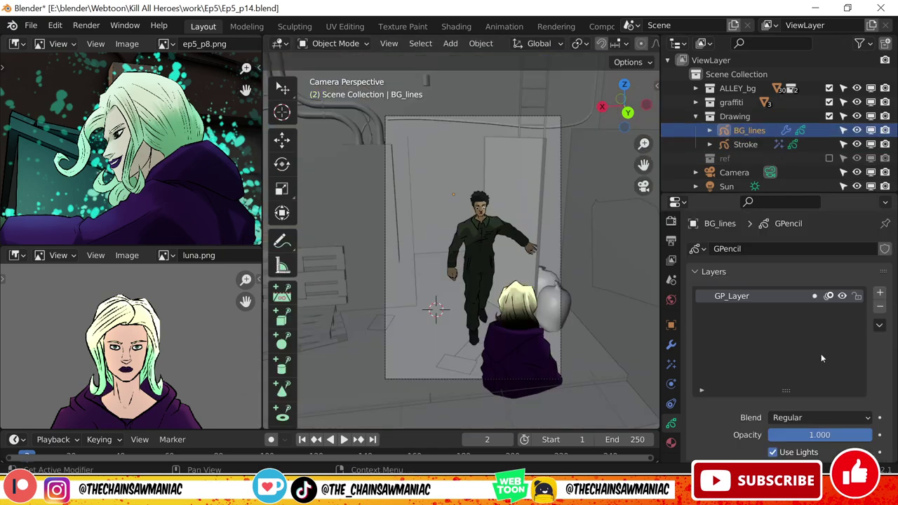
click(671, 345)
click(636, 292)
scroll(527, 375, down, 1)
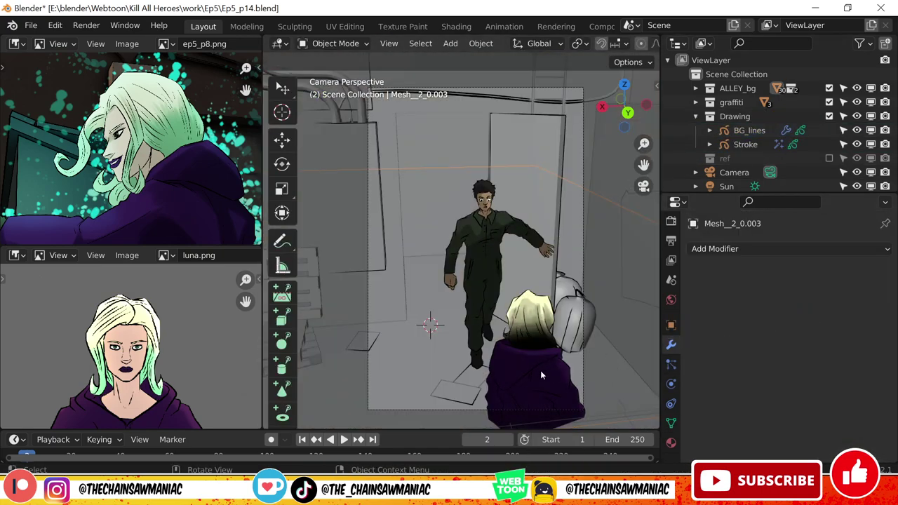
click(745, 144)
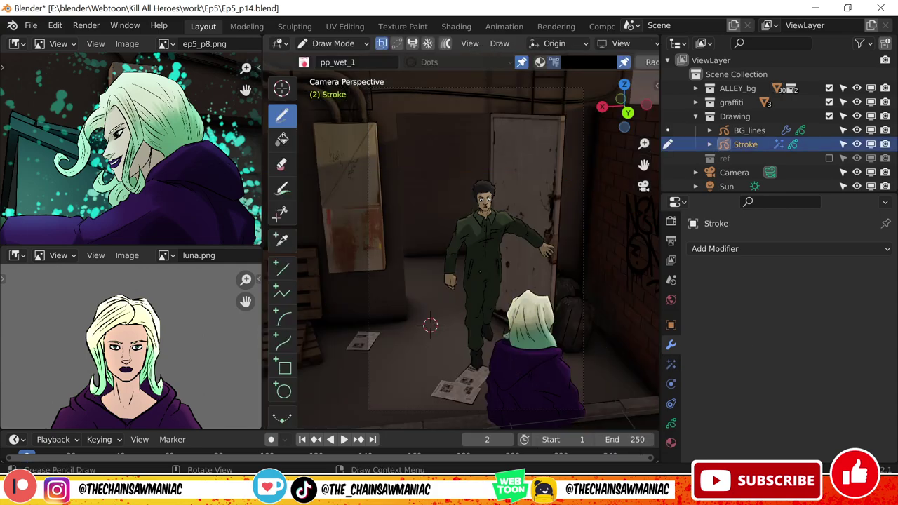
Put the Stroke drawing in Draw Mode with GP_Layer as the active layer.
click(335, 42)
click(341, 105)
click(304, 62)
click(671, 423)
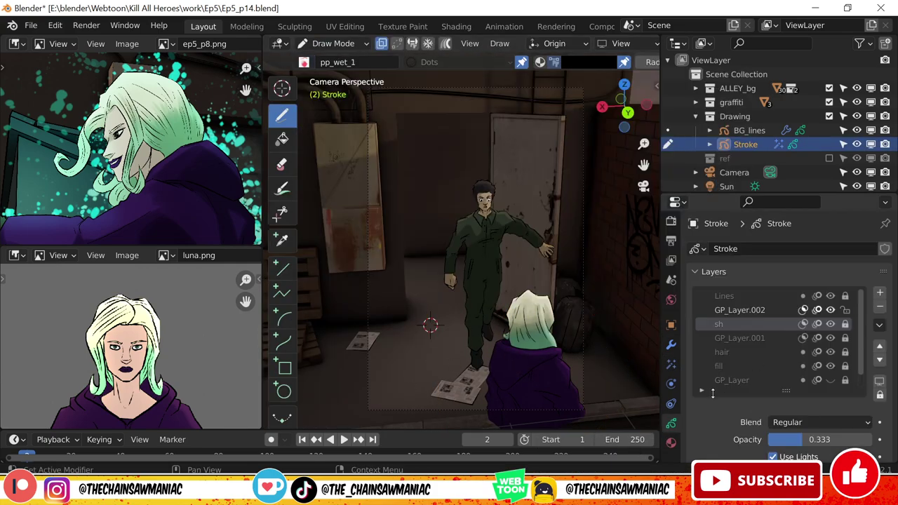
click(747, 367)
scroll(785, 367, down, 1)
click(772, 365)
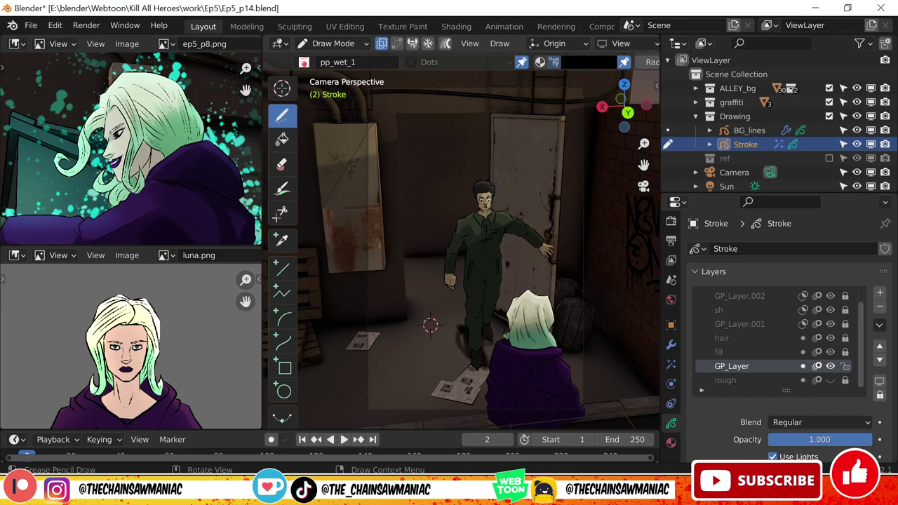
scroll(584, 61, down, 3)
Enlarge the brush to 398 px and try a soft shadow by the man's feet, then undo it.
drag(585, 62, 631, 62)
drag(466, 335, 372, 369)
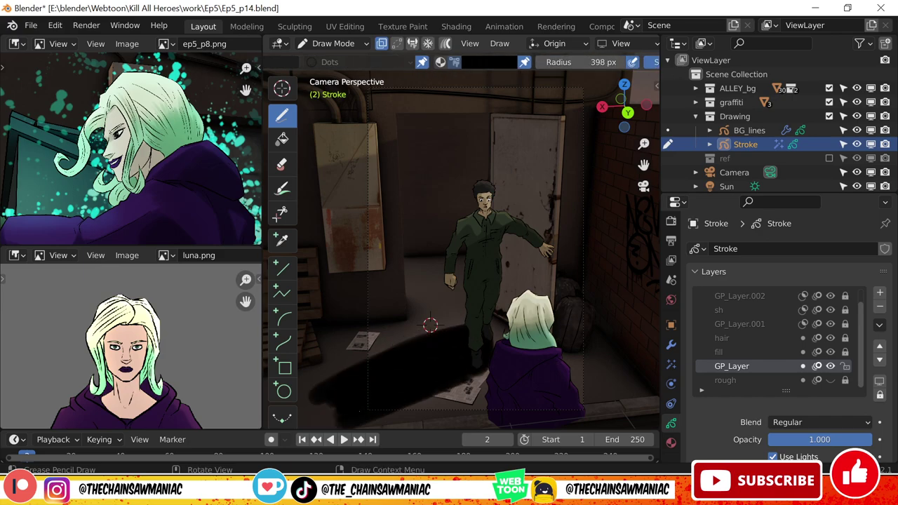
key(ctrl+z)
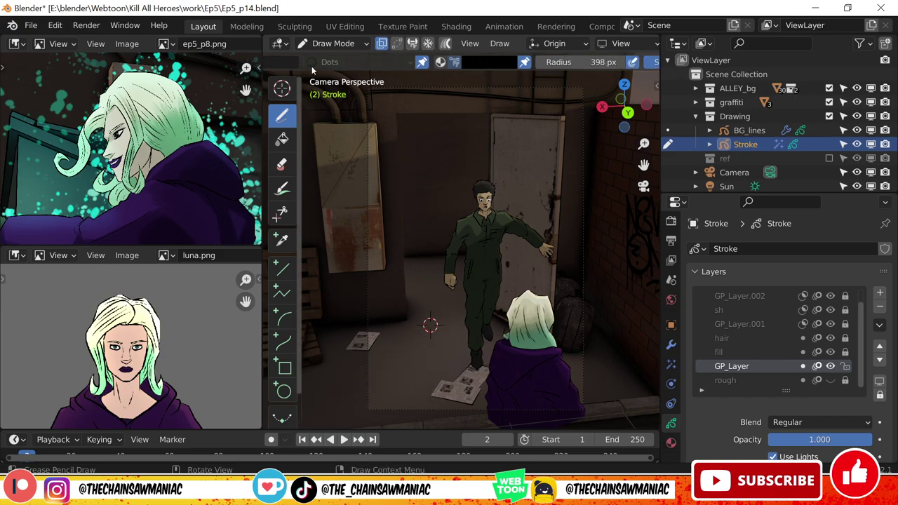
scroll(312, 66, up, 3)
key(Tab)
key(e)
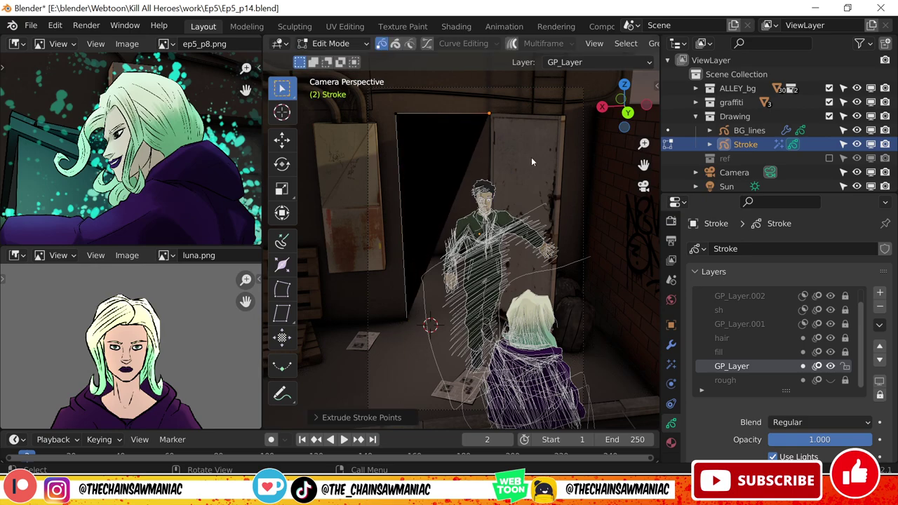
key(Escape)
key(Tab)
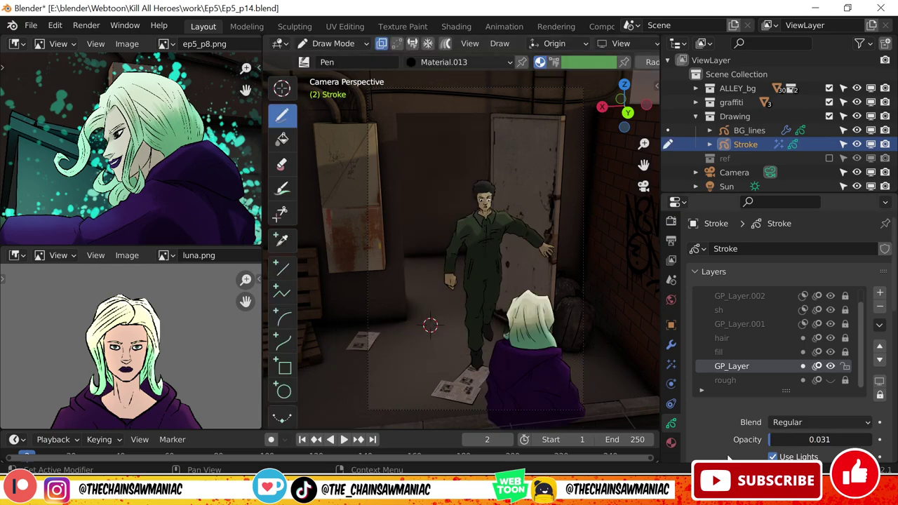
Undo the recent edits until the Stroke drawing is back in Object Mode.
key(ctrl+z)
key(ctrl+z)
key(ctrl+z)
key(ctrl+z)
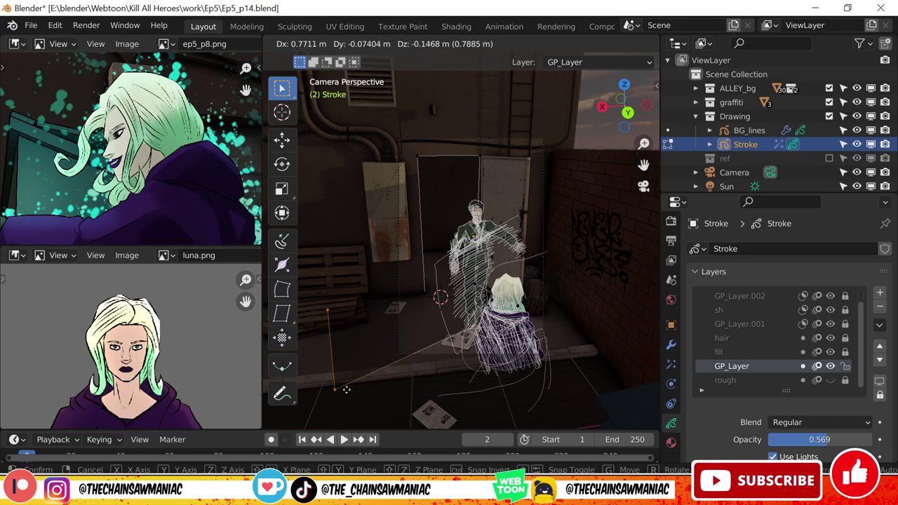
key(ctrl+z)
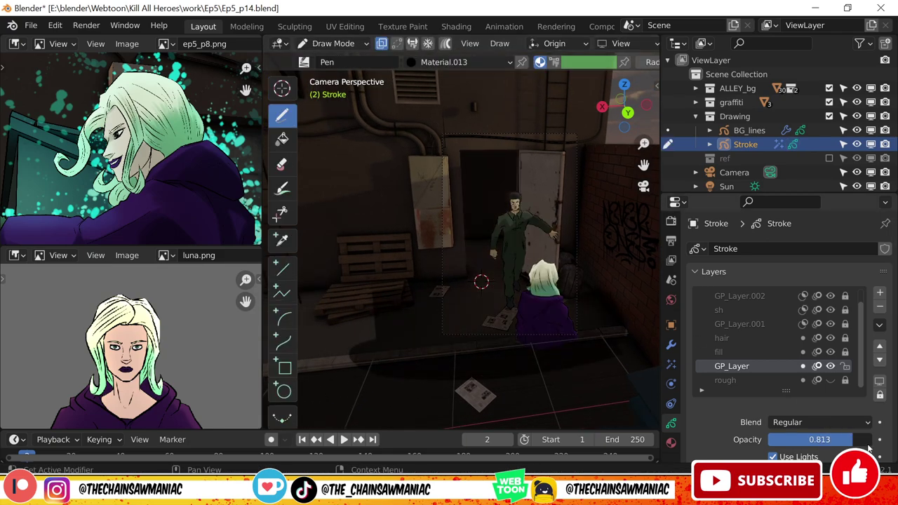
key(ctrl+z)
key(ctrl+z)
key(ctrl+z)
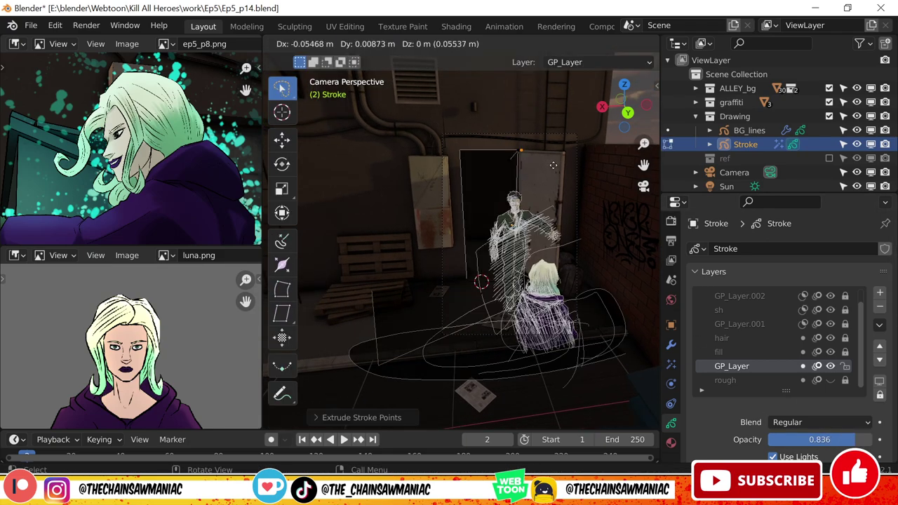
key(ctrl+z)
key(ctrl+z)
key(ctrl+z)
key(ctrl+z)
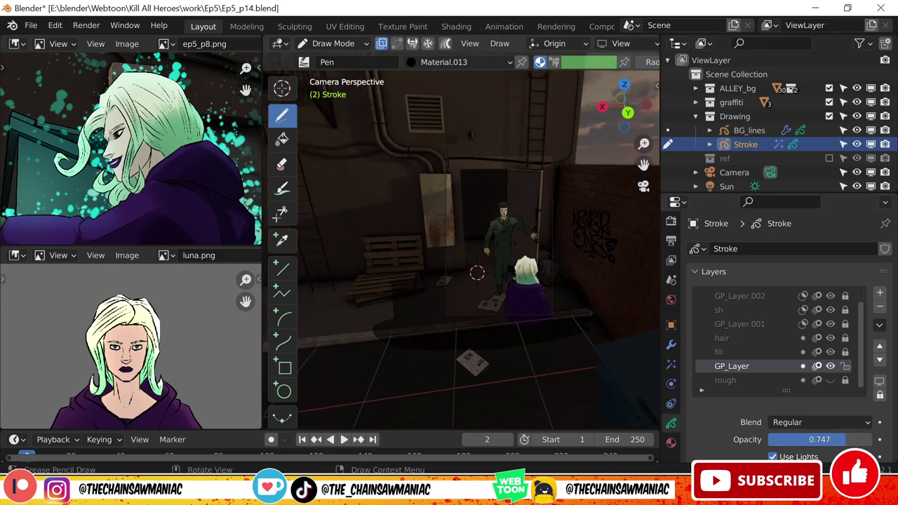
key(ctrl+z)
key(ctrl+z)
key(ctrl+z)
key(ctrl+z)
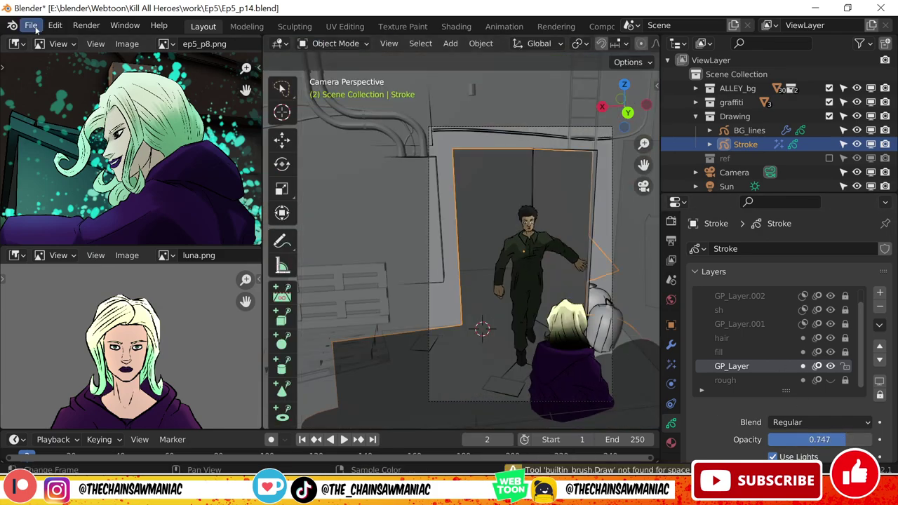
Save the file as Ep5_p14.blend and dismiss the render result.
key(ctrl+shift+s)
key(Return)
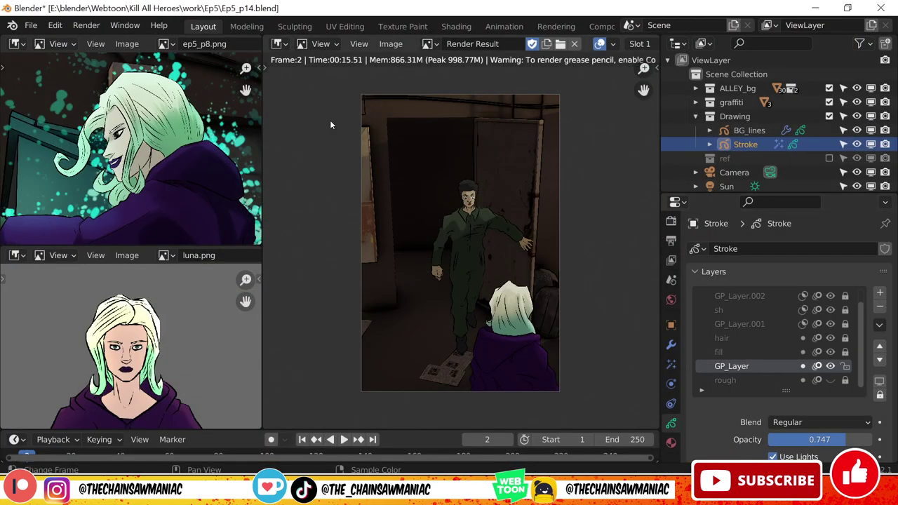
key(Escape)
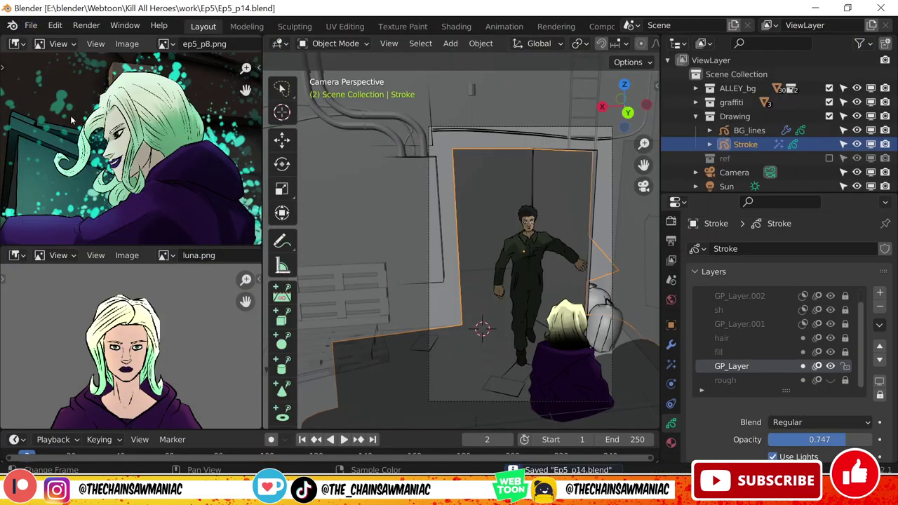
Save an incremented copy as Ep5_p15.blend, then toggle Edit Mode on the Stroke drawing.
key(ctrl+shift+s)
key(KP_Add)
key(Return)
scroll(706, 325, up, 2)
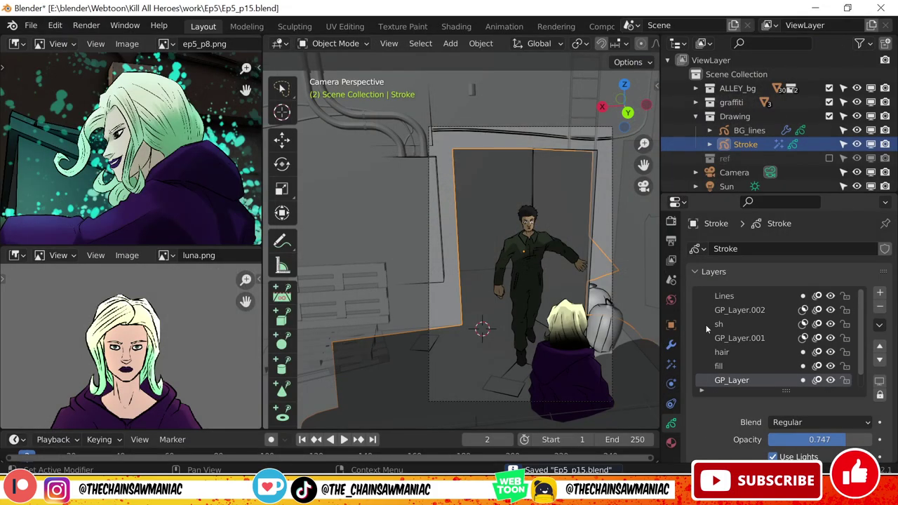
key(Tab)
key(Tab)
click(671, 344)
key(Tab)
key(Tab)
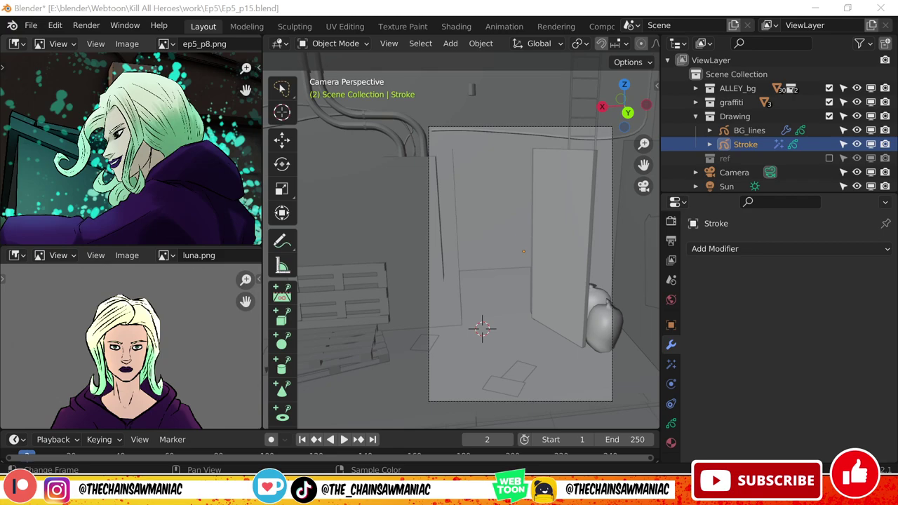
Show the ref figures, lock the camera to the view and orbit around them.
click(830, 157)
click(734, 172)
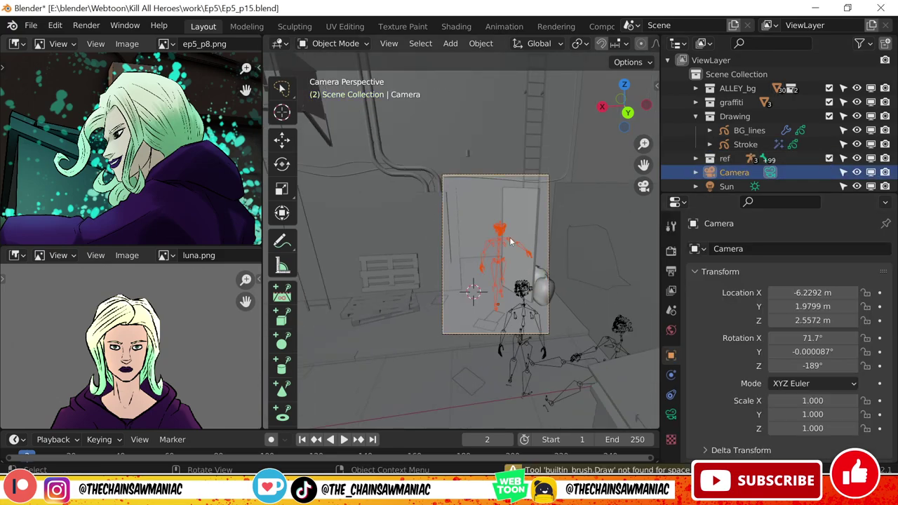
key(n)
click(572, 254)
key(n)
middle_drag(572, 254, 559, 240)
Set the output resolution to 1000 px for a square frame and reframe the face rig.
click(671, 271)
double_click(829, 267)
text(1000)
key(Return)
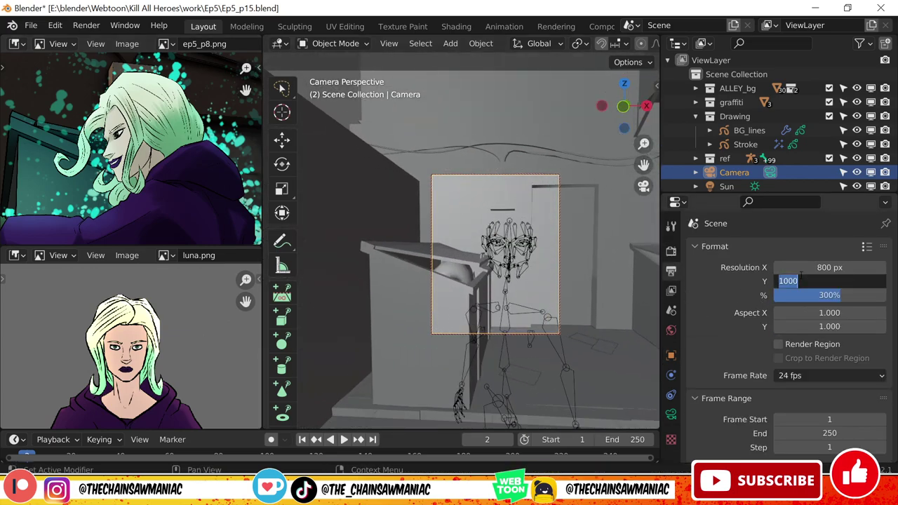
middle_drag(576, 311, 535, 184)
Place the 3D cursor inside the camera frame and snap the Stroke object to it.
click(535, 184)
shift+right_click(536, 182)
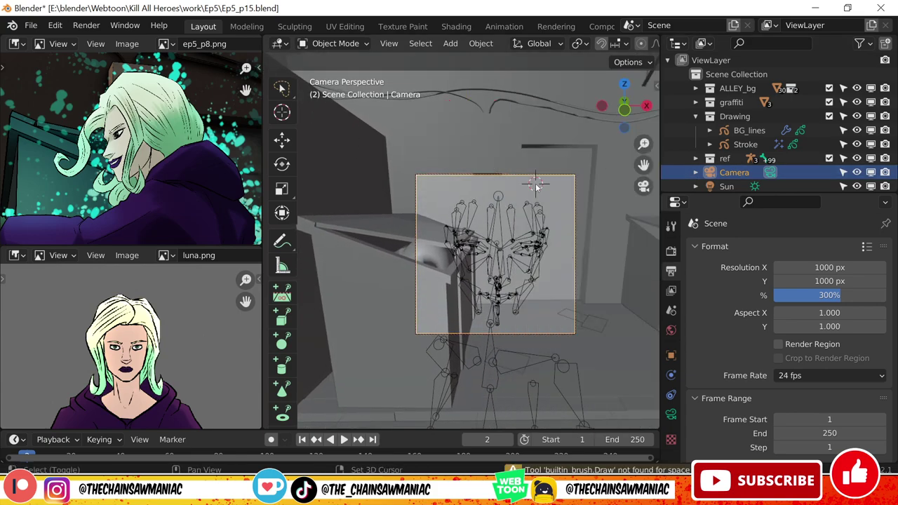
key(shift+s)
click(745, 144)
key(shift+s)
click(485, 134)
Pick the Red material, delete GP_Layer.002 and GP_Layer.001, and make hair the active layer.
key(ctrl+Tab)
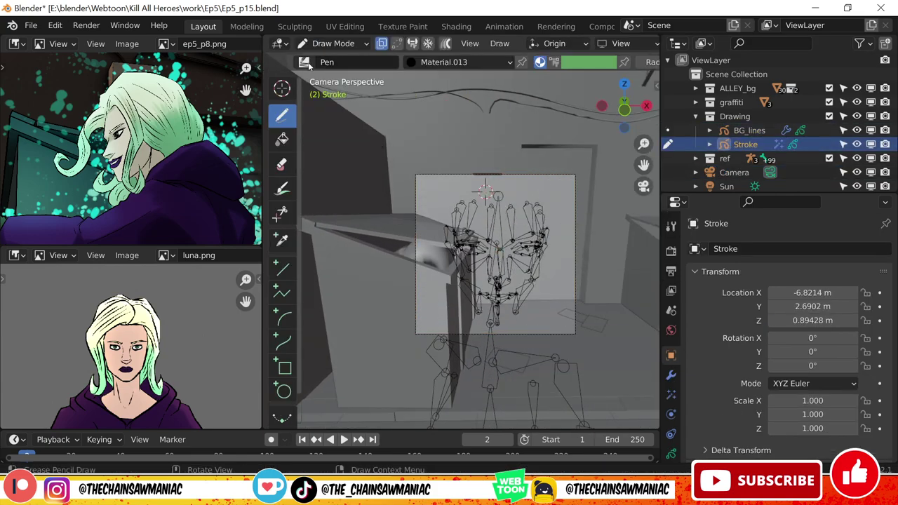
click(450, 61)
click(388, 120)
click(671, 454)
click(744, 318)
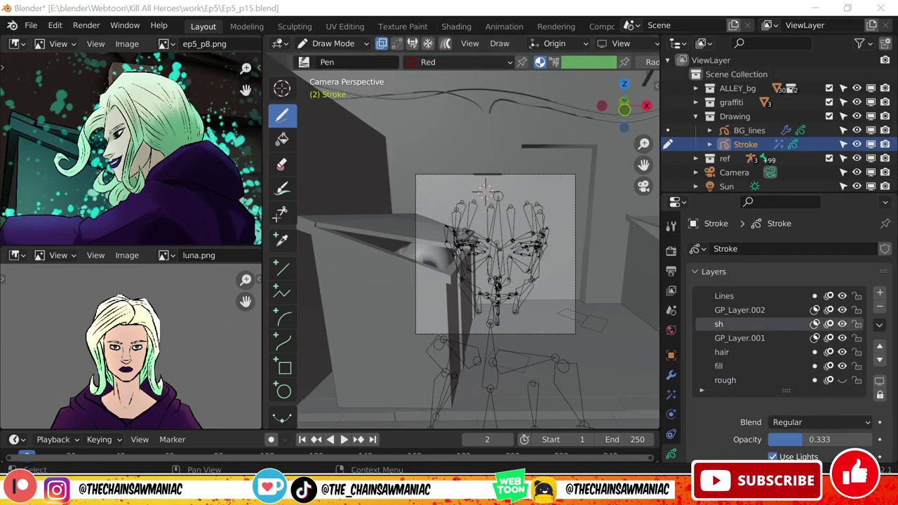
click(740, 310)
click(880, 306)
click(740, 323)
click(880, 307)
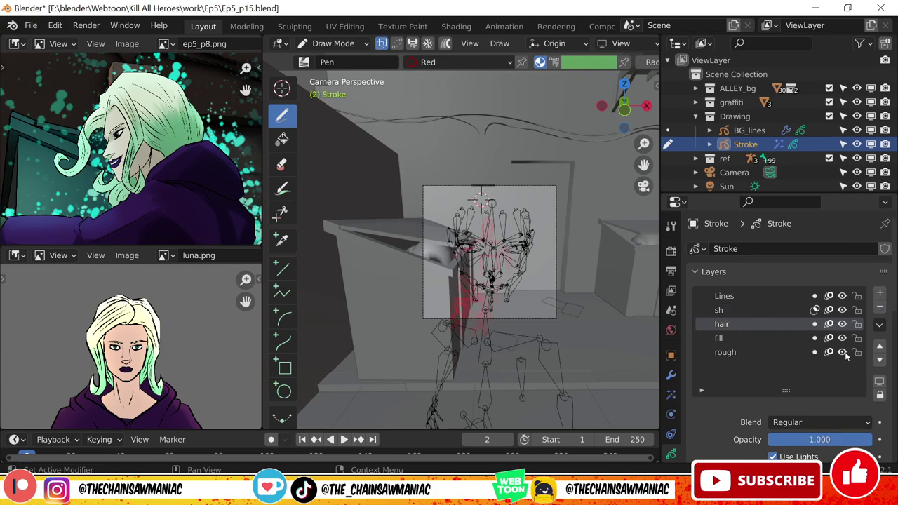
Fit the camera frame to the viewport and save over Ep5_p15.blend.
key(Tab)
key(Home)
click(330, 43)
click(337, 106)
click(31, 25)
click(60, 165)
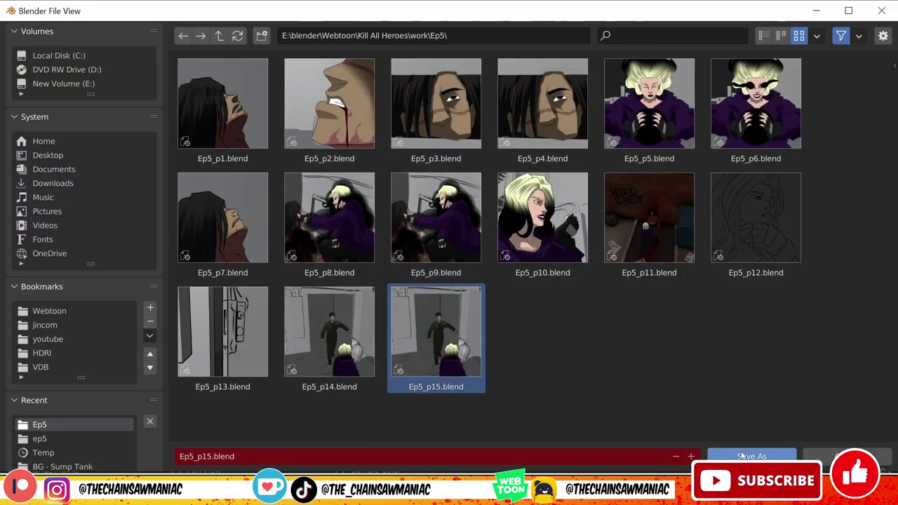
click(742, 457)
Rough in the head's left edge and round outline, then hide the ref collection.
drag(433, 166, 428, 255)
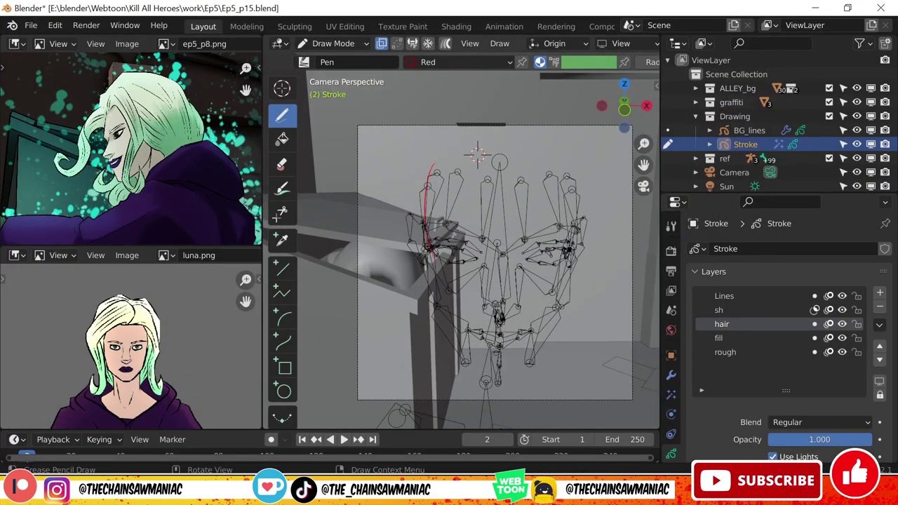
drag(424, 224, 520, 113)
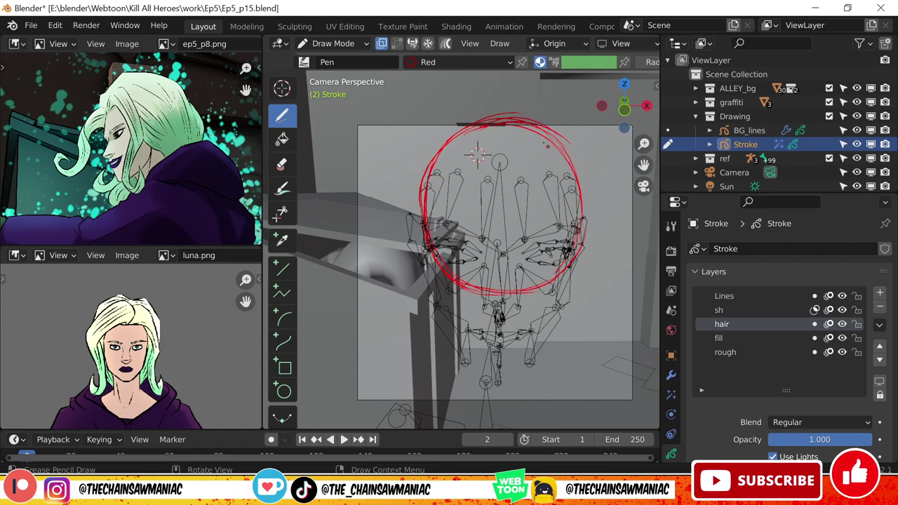
click(696, 115)
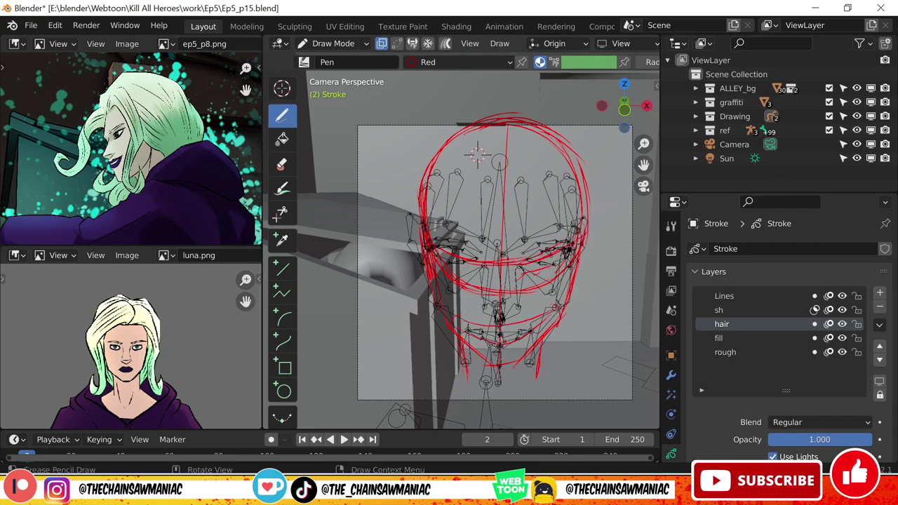
click(829, 131)
Scale the whole head sketch down and reposition it in the frame.
key(Tab)
key(a)
scroll(491, 246, down, 2)
key(s)
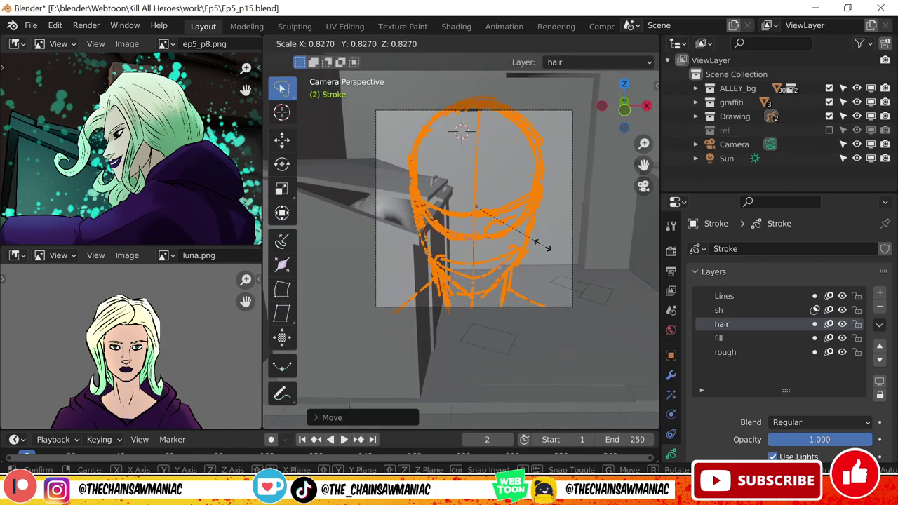
key(g)
click(560, 269)
key(Tab)
Sketch the neck and shoulder lines below the head.
mouse_move(501, 276)
mouse_down()
mouse_move(506, 310)
mouse_move(555, 313)
mouse_up()
drag(460, 290, 464, 325)
drag(491, 288, 495, 328)
mouse_move(436, 336)
mouse_down()
mouse_move(536, 321)
mouse_move(532, 331)
mouse_up()
scroll(461, 241, up, 2)
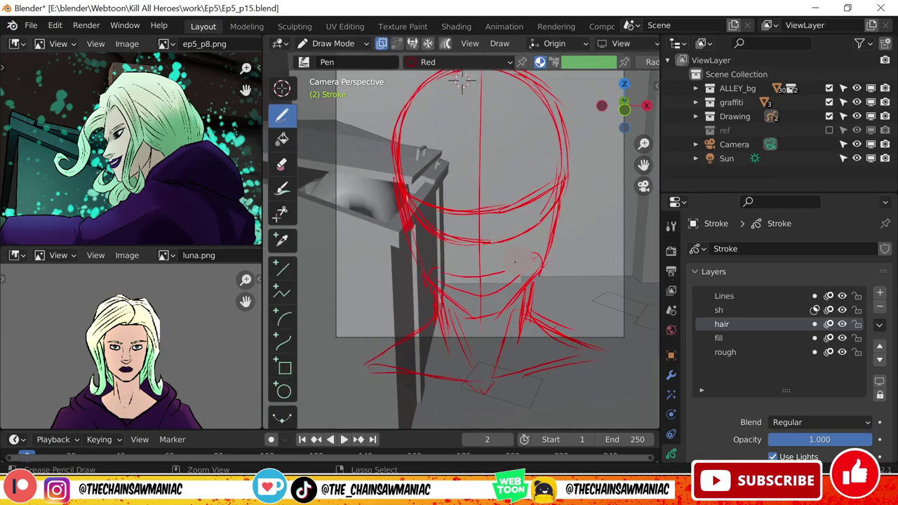
shift+middle_drag(461, 82, 451, 122)
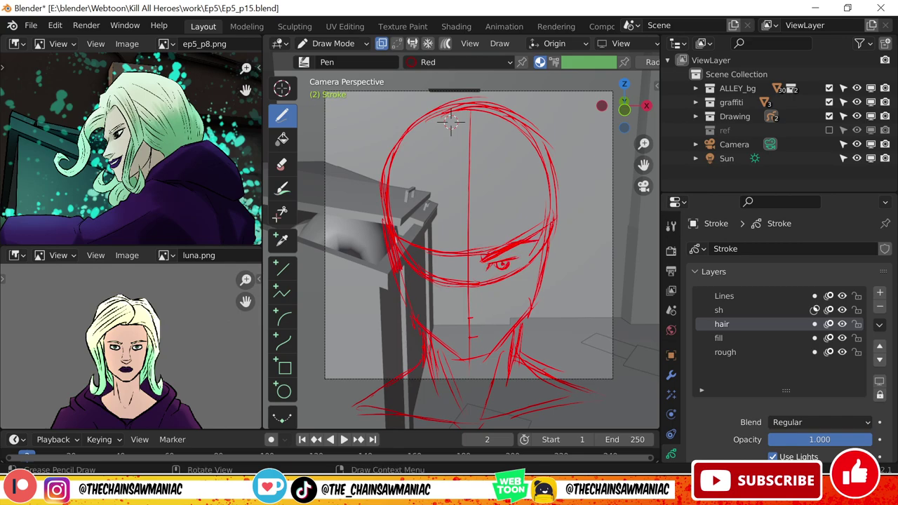
Sketch the brow, nose, curved mouth and a stroke by the left eye.
key(ctrl+z)
key(ctrl+z)
mouse_move(518, 259)
mouse_down()
mouse_move(490, 265)
mouse_move(512, 268)
mouse_move(517, 257)
mouse_move(451, 310)
mouse_up()
drag(450, 313, 484, 314)
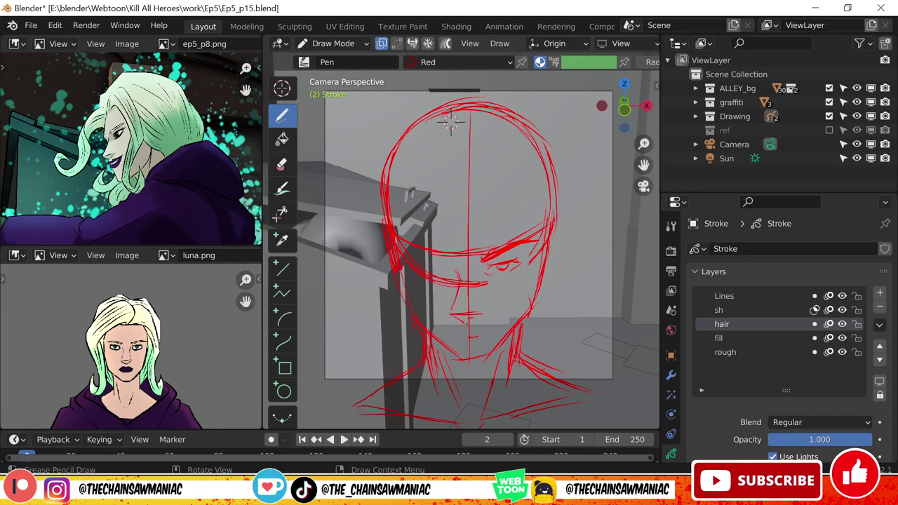
shift+middle_drag(451, 122, 495, 74)
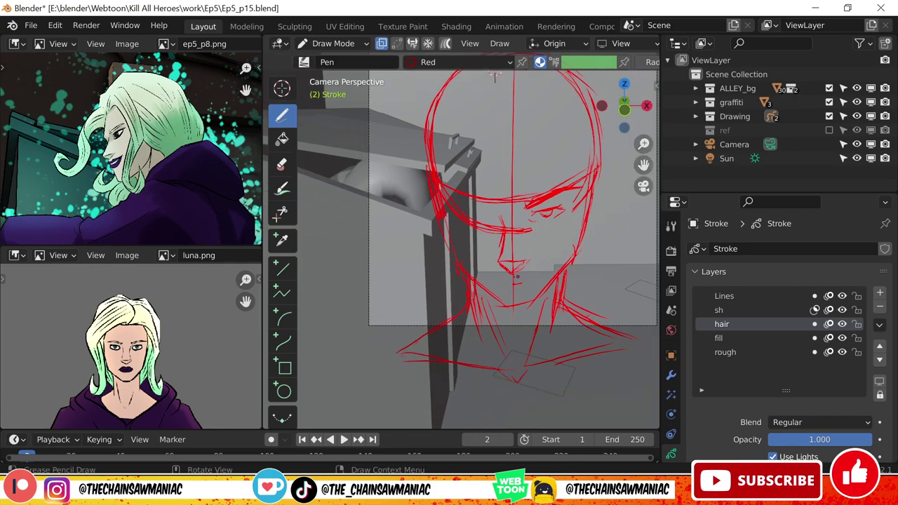
drag(484, 270, 546, 268)
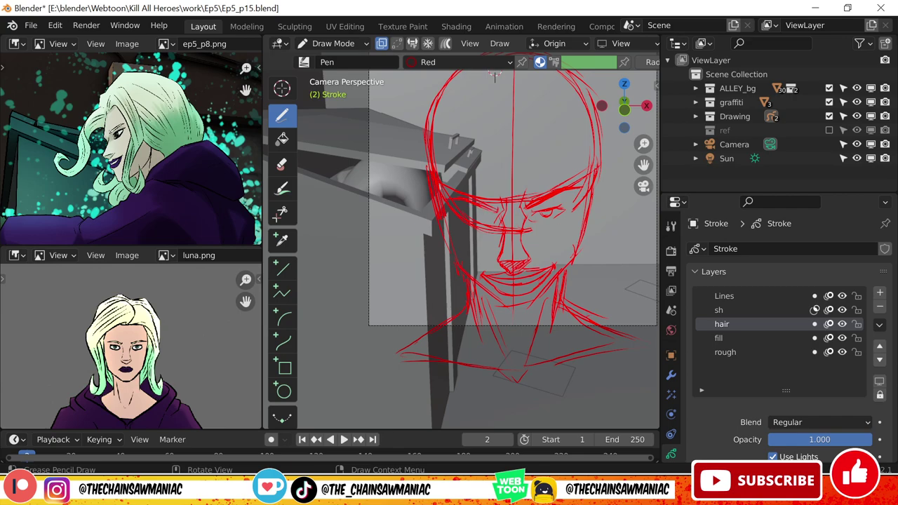
mouse_move(476, 213)
mouse_down()
mouse_move(544, 222)
mouse_move(491, 221)
mouse_up()
Draw a fringe line across the forehead and hatch the face's left side.
scroll(495, 76, down, 2)
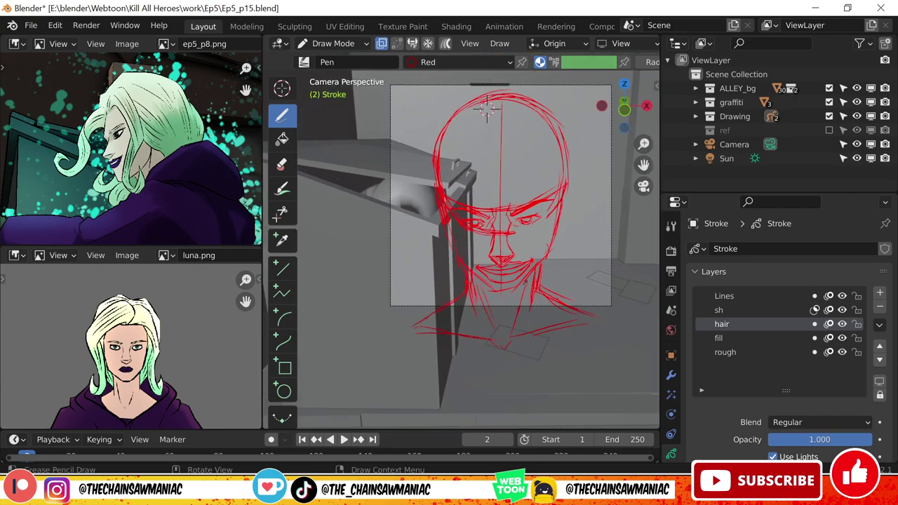
shift+middle_drag(487, 110, 495, 146)
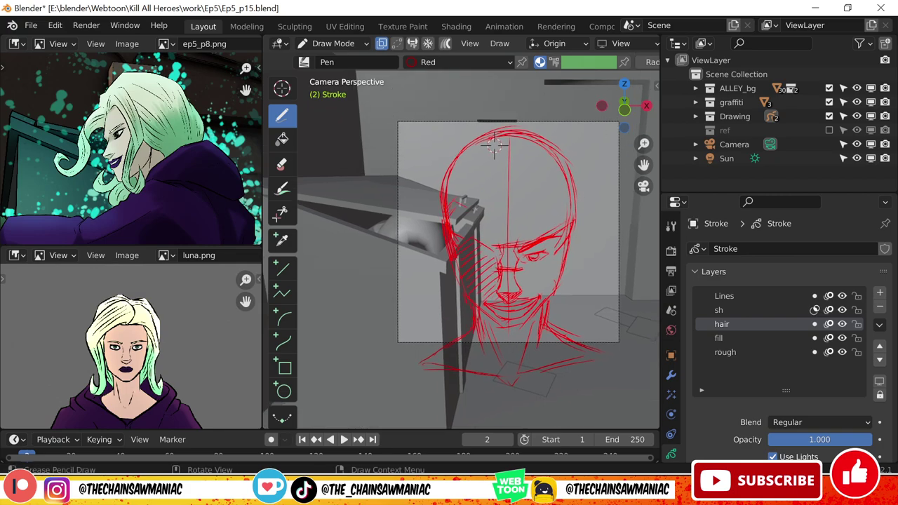
drag(452, 199, 567, 194)
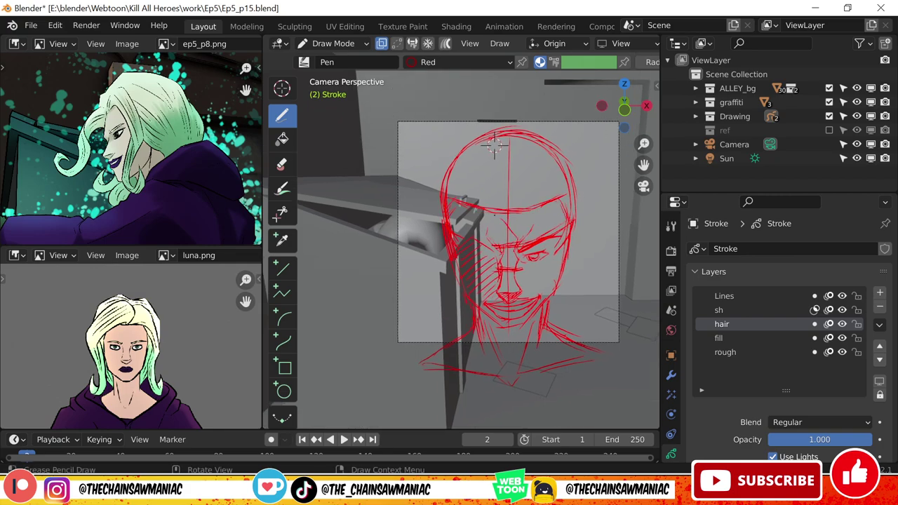
drag(492, 251, 511, 234)
drag(480, 237, 500, 221)
drag(458, 229, 479, 210)
Sketch four vertical hair strands over the head.
drag(496, 148, 486, 208)
drag(512, 139, 520, 201)
drag(526, 140, 538, 206)
drag(542, 166, 567, 285)
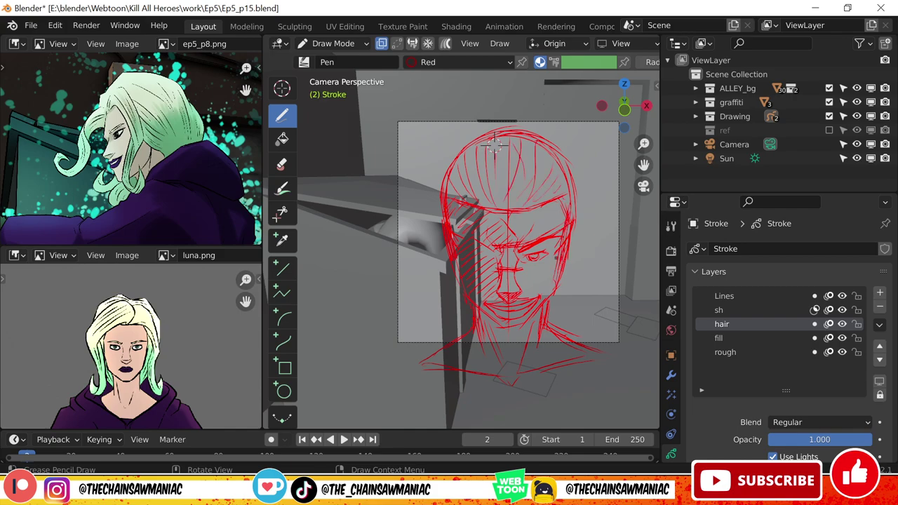
key(ctrl+z)
key(ctrl+shift+z)
key(ctrl+shift+z)
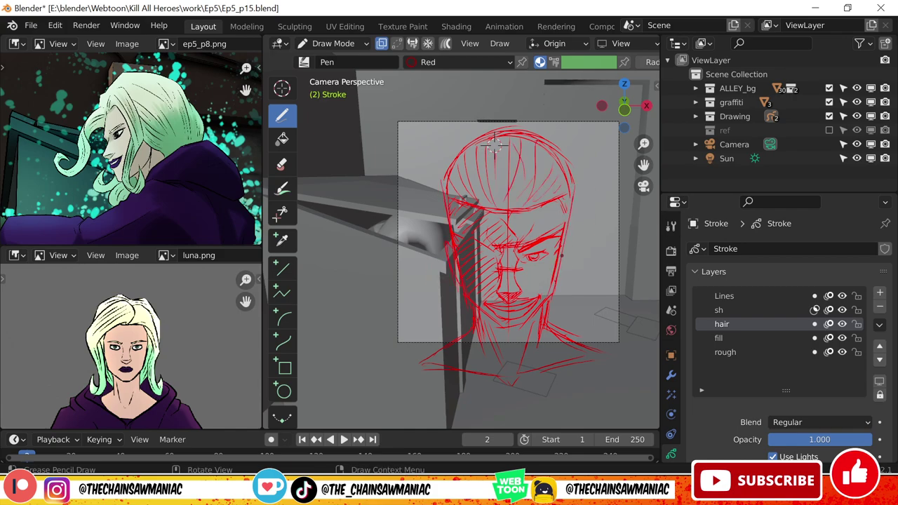
shift+middle_drag(495, 145, 519, 134)
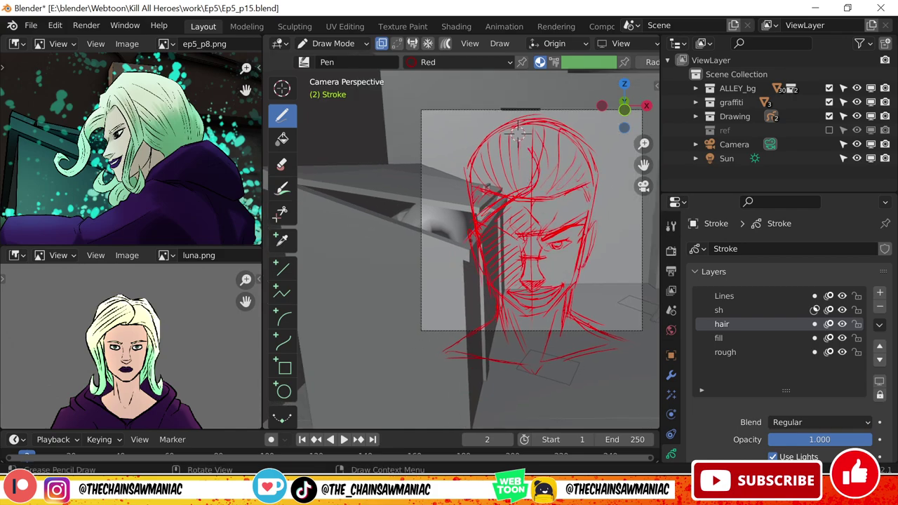
Draw a crown curl sweeping left and long hair falling down the right side.
mouse_move(520, 143)
mouse_down()
mouse_move(459, 180)
mouse_move(438, 225)
mouse_move(465, 303)
mouse_move(431, 337)
mouse_move(449, 330)
mouse_up()
mouse_move(533, 175)
mouse_down()
mouse_move(586, 177)
mouse_move(620, 351)
mouse_up()
drag(590, 163, 635, 330)
drag(596, 210, 604, 336)
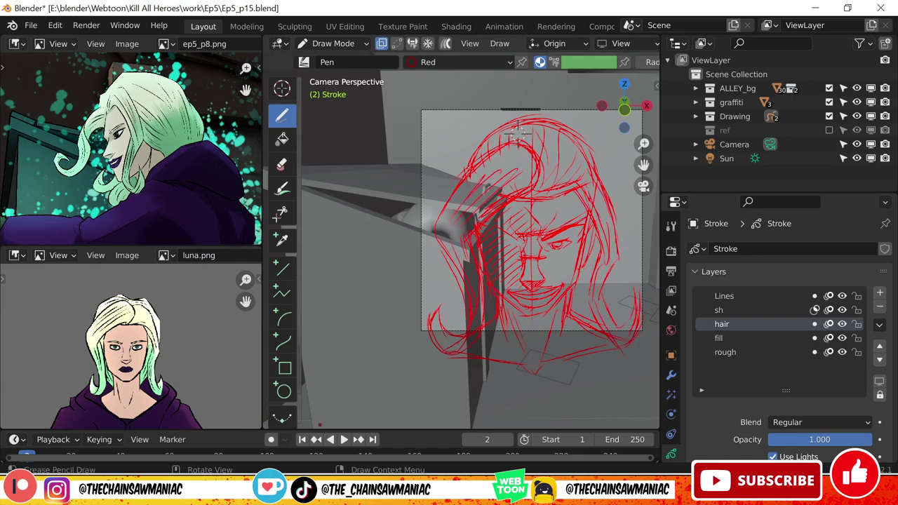
shift+middle_drag(518, 133, 508, 173)
Add hair strokes over the top, upper left and right side of the head.
drag(533, 186, 562, 217)
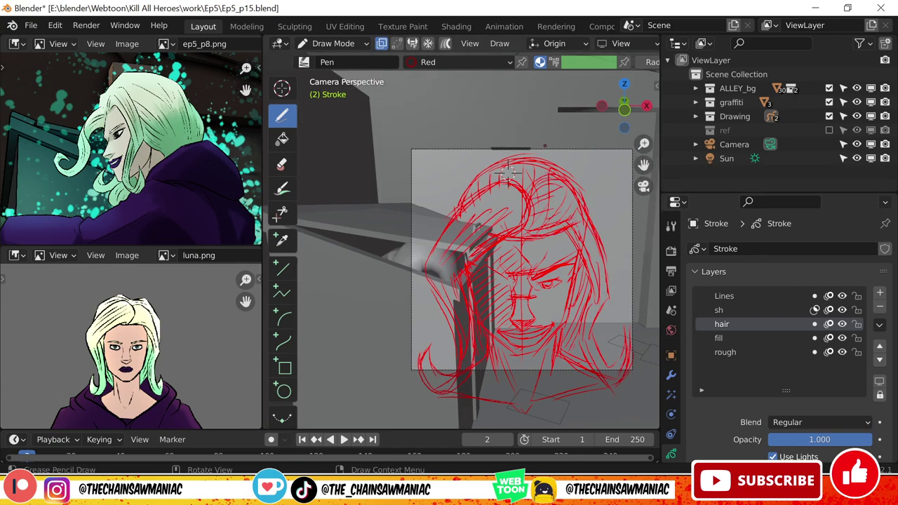
mouse_move(544, 148)
mouse_down()
mouse_move(482, 140)
mouse_move(443, 169)
mouse_move(429, 210)
mouse_up()
mouse_move(485, 134)
mouse_down()
mouse_move(425, 239)
mouse_move(425, 211)
mouse_up()
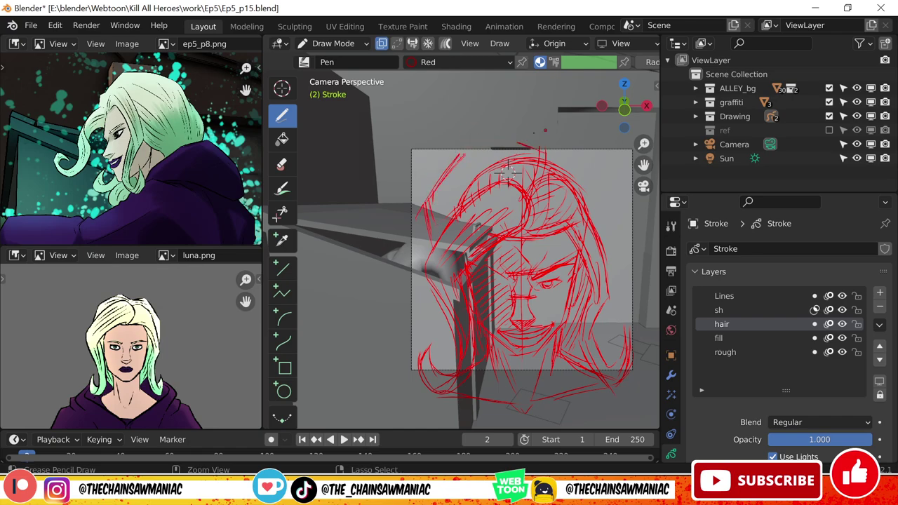
mouse_move(538, 144)
mouse_down()
mouse_move(460, 158)
mouse_move(439, 235)
mouse_up()
mouse_move(491, 172)
shift+middle_down()
mouse_move(529, 117)
mouse_move(459, 124)
shift+middle_up()
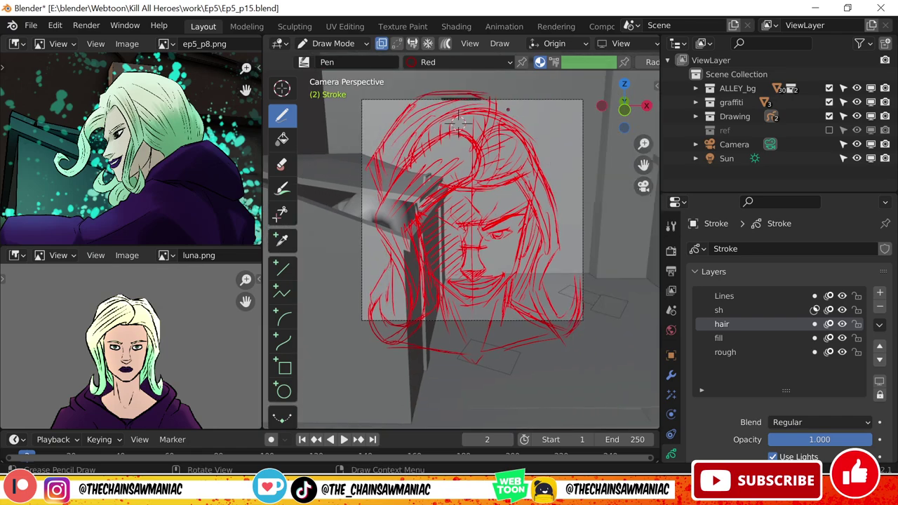
mouse_move(525, 93)
mouse_down()
mouse_move(407, 116)
mouse_move(570, 167)
mouse_move(558, 312)
mouse_up()
drag(554, 123, 527, 204)
scroll(555, 210, up, 2)
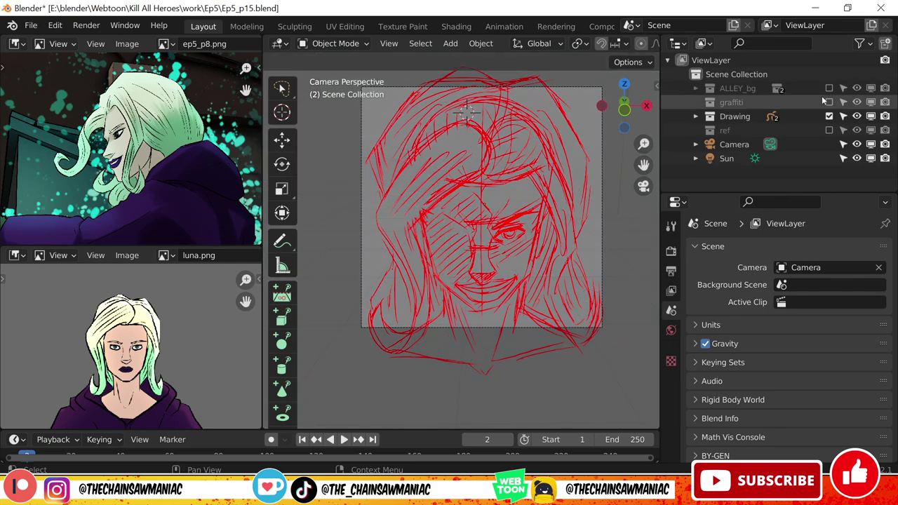
Hide the ALLEY_bg and graffiti collections and move the sketch strokes to the rough layer.
click(829, 101)
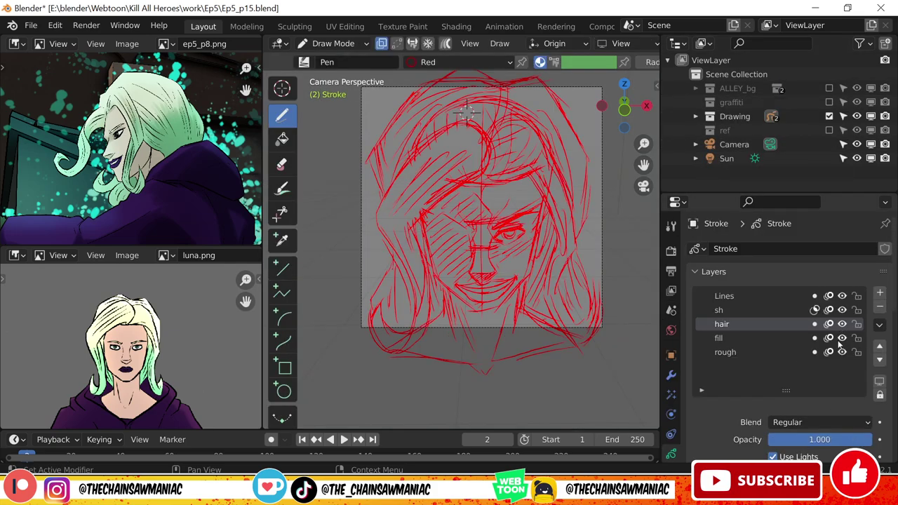
key(Tab)
key(m)
click(581, 400)
key(Tab)
Fade and lock the rough layer, then unlock Lines and make it active.
click(726, 351)
click(857, 352)
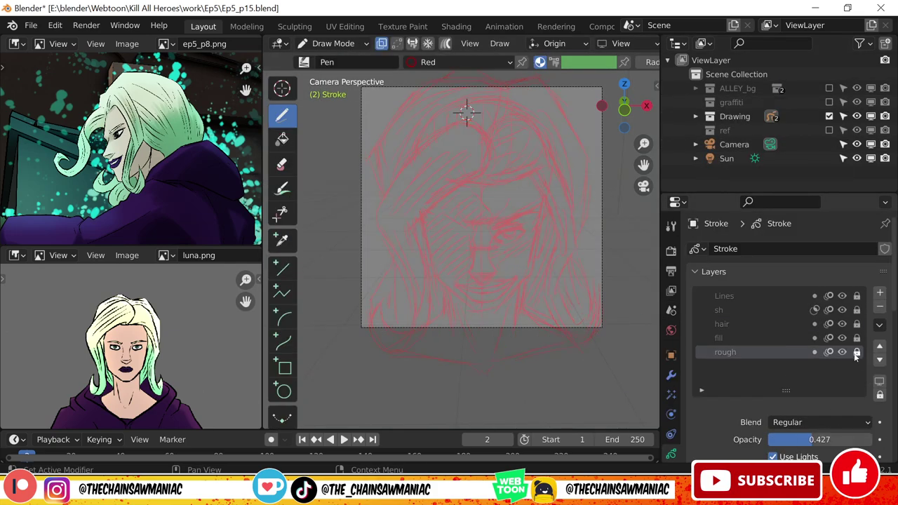
click(857, 295)
click(730, 295)
Ink a long black cheek line and the jaw line down to the chin.
scroll(565, 187, up, 2)
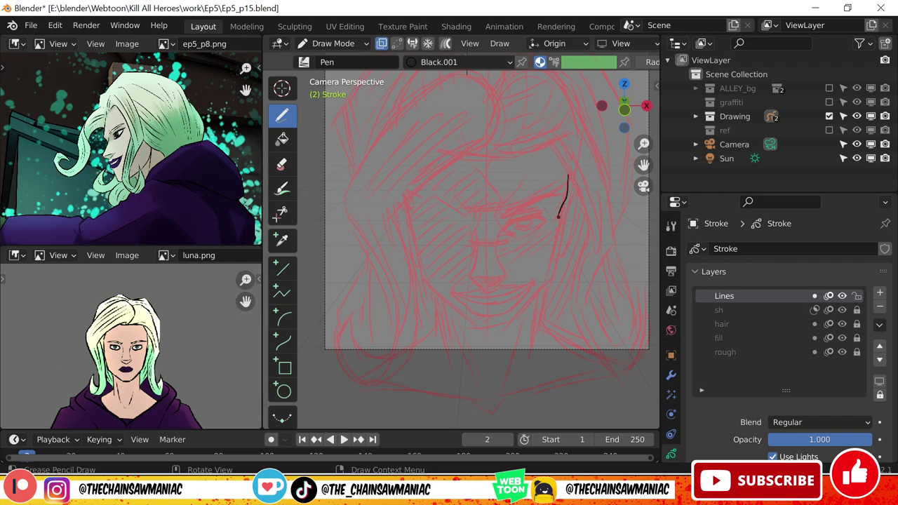
key(ctrl+z)
mouse_move(567, 172)
mouse_down()
mouse_move(541, 287)
mouse_move(499, 335)
mouse_up()
key(ctrl+z)
mouse_move(561, 217)
mouse_down()
mouse_move(537, 300)
mouse_move(482, 336)
mouse_move(430, 290)
mouse_move(411, 195)
mouse_up()
scroll(556, 170, down, 1)
scroll(556, 170, up, 2)
Ink the nose outline and both sides of the nose bridge.
mouse_move(481, 270)
mouse_down()
mouse_move(471, 288)
mouse_move(518, 279)
mouse_move(487, 298)
mouse_up()
key(ctrl+z)
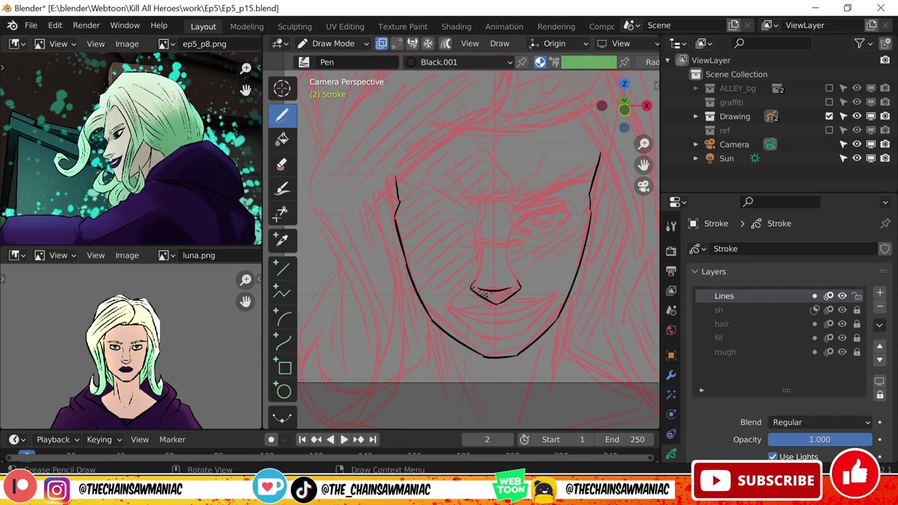
drag(481, 253, 475, 279)
drag(521, 213, 506, 240)
Ink a thick right eyebrow, upper eyelid and round iris of the right eye.
mouse_move(513, 202)
mouse_down()
mouse_move(535, 203)
mouse_move(556, 189)
mouse_move(546, 188)
mouse_move(593, 181)
mouse_up()
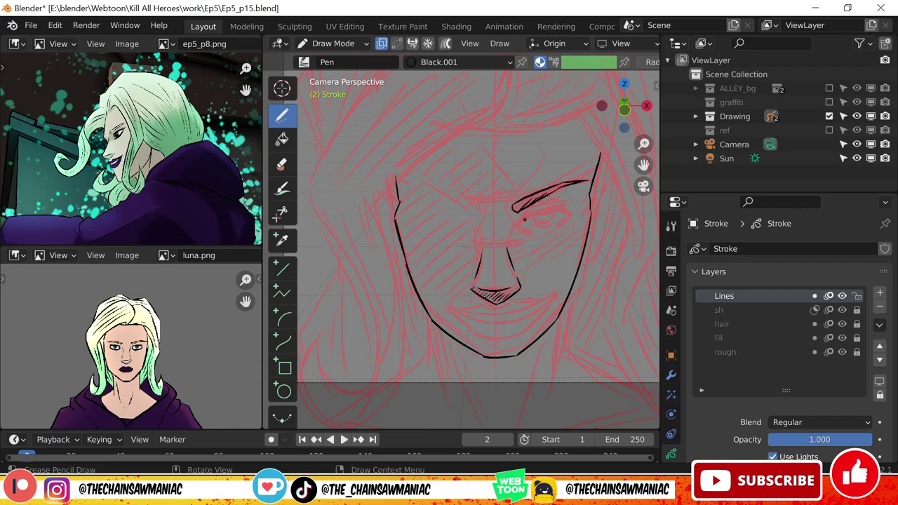
mouse_move(518, 214)
mouse_down()
mouse_move(570, 206)
mouse_move(562, 206)
mouse_up()
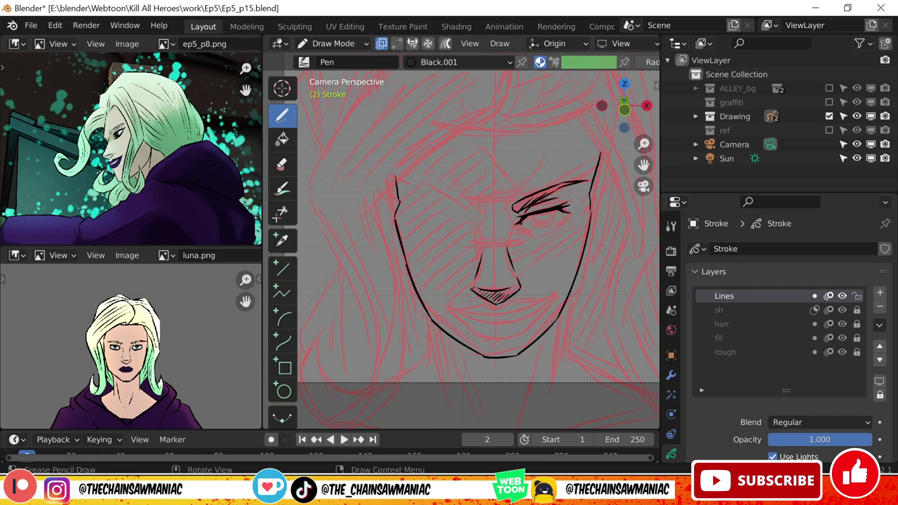
mouse_move(524, 229)
mouse_down()
mouse_move(565, 222)
mouse_move(566, 213)
mouse_up()
key(ctrl+z)
mouse_move(546, 231)
ctrl+middle_down()
mouse_move(547, 266)
mouse_move(547, 246)
ctrl+middle_up()
drag(536, 224, 547, 230)
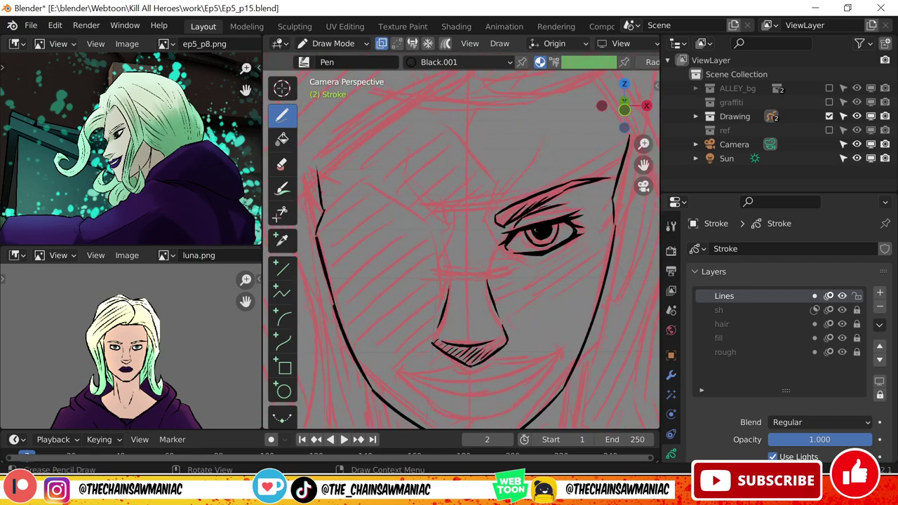
scroll(541, 246, down, 3)
Rotate and scale the eyebrow stroke to refine the inked brow.
key(Tab)
click(516, 238)
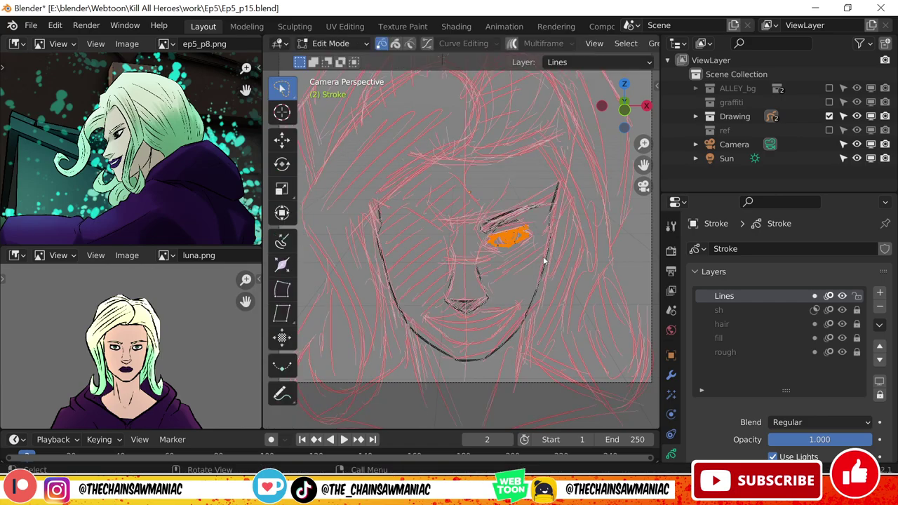
key(Tab)
key(Tab)
scroll(541, 246, down, 1)
click(541, 218)
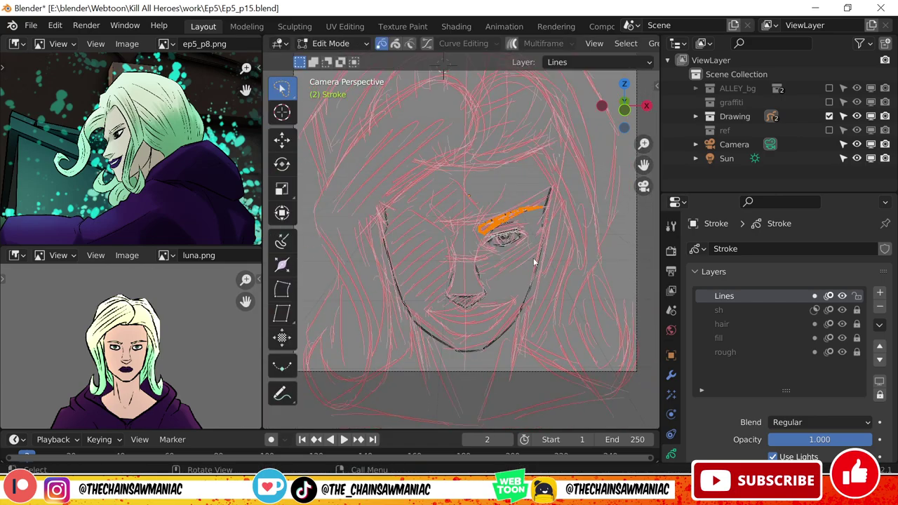
key(r)
click(553, 248)
key(s)
click(562, 248)
key(Tab)
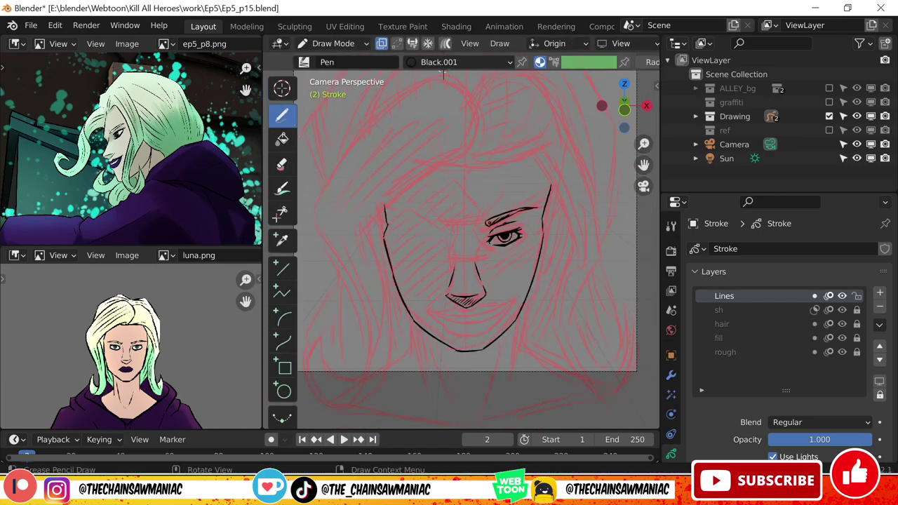
scroll(495, 239, down, 1)
Select the iris, then scale the mouth and nose strokes down slightly.
key(Tab)
click(495, 239)
scroll(496, 239, up, 2)
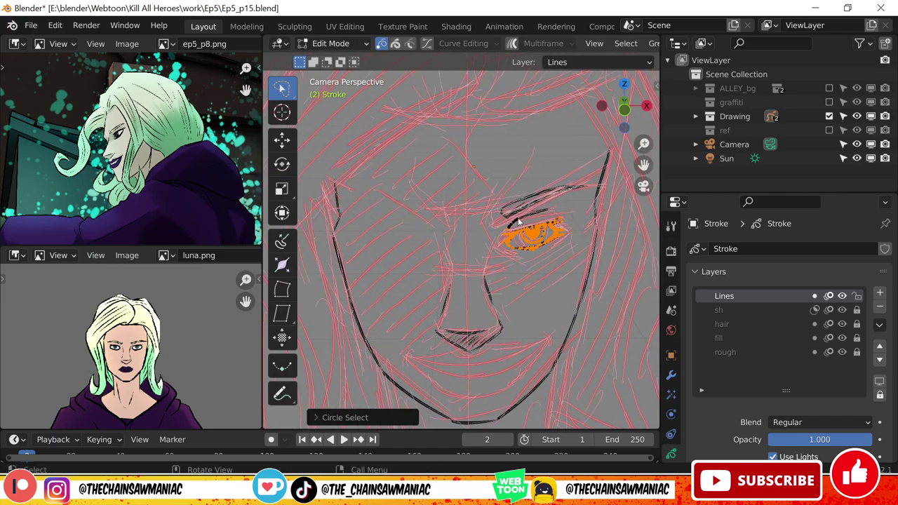
key(Tab)
scroll(540, 267, down, 5)
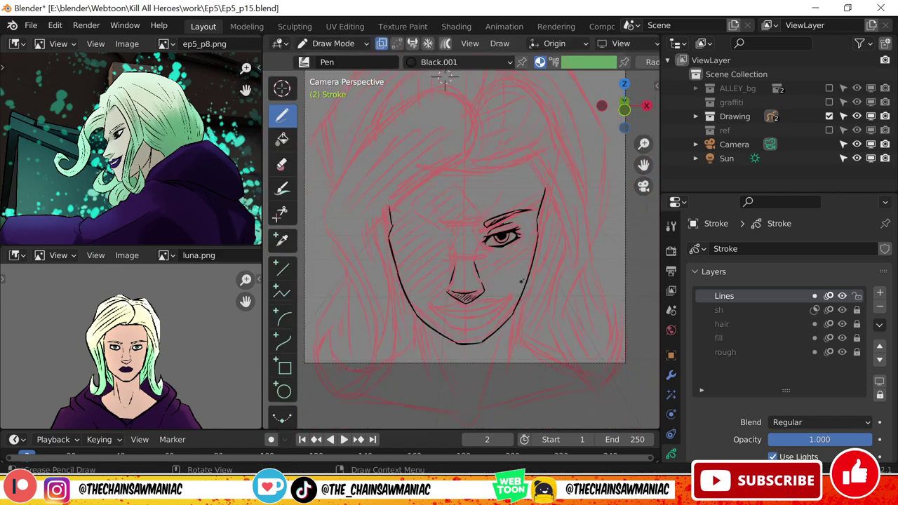
Undo and redo the recent mouth strokes, keeping the stroke under the lower lip.
key(Tab)
key(s)
click(452, 120)
key(Tab)
scroll(467, 92, up, 1)
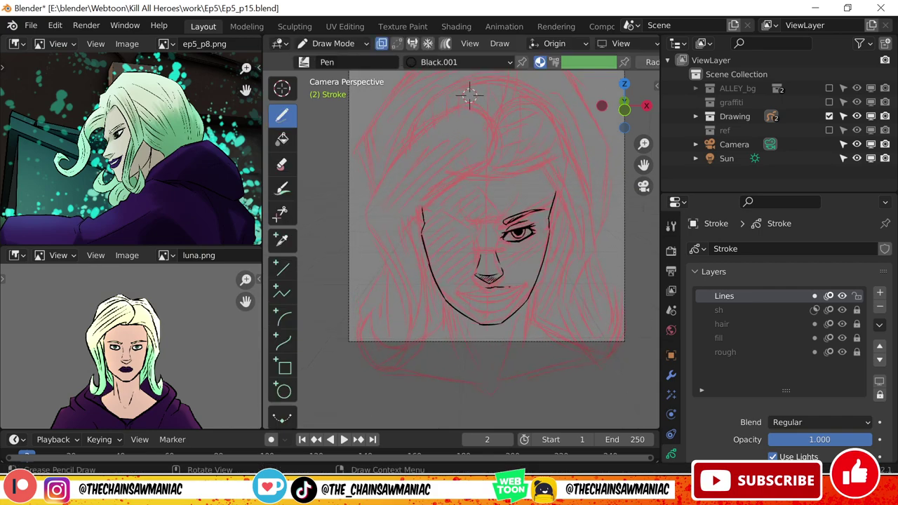
key(ctrl+z)
key(ctrl+z)
key(ctrl+z)
key(ctrl+z)
key(ctrl+z)
key(ctrl+z)
key(ctrl+z)
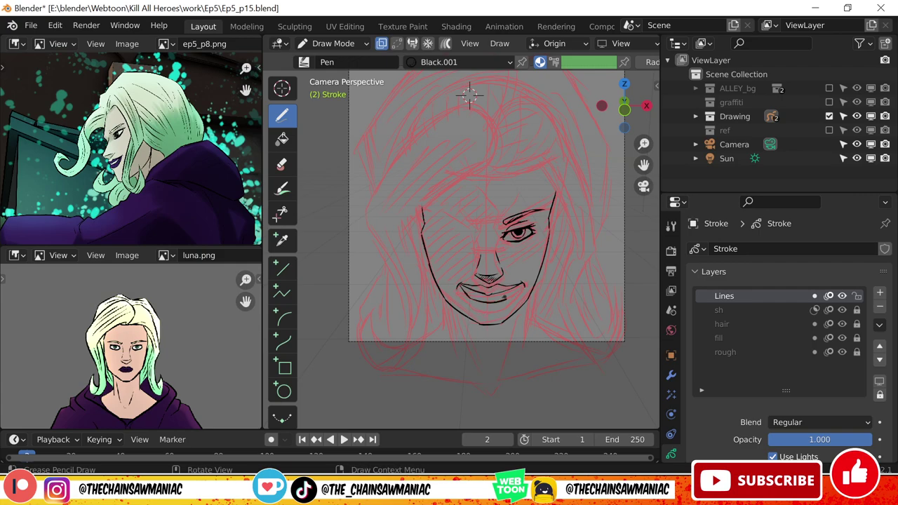
key(ctrl+shift+z)
key(ctrl+shift+z)
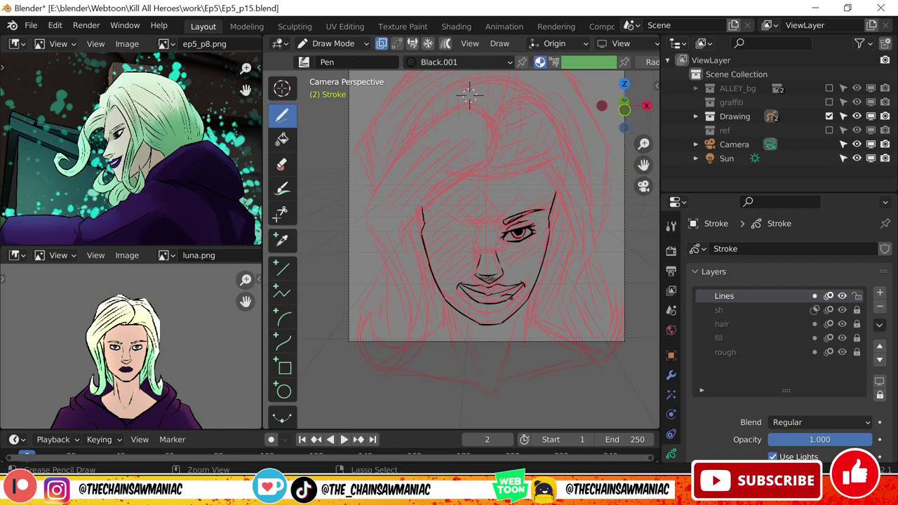
key(ctrl+z)
key(ctrl+shift+z)
key(ctrl+shift+z)
scroll(509, 264, up, 1)
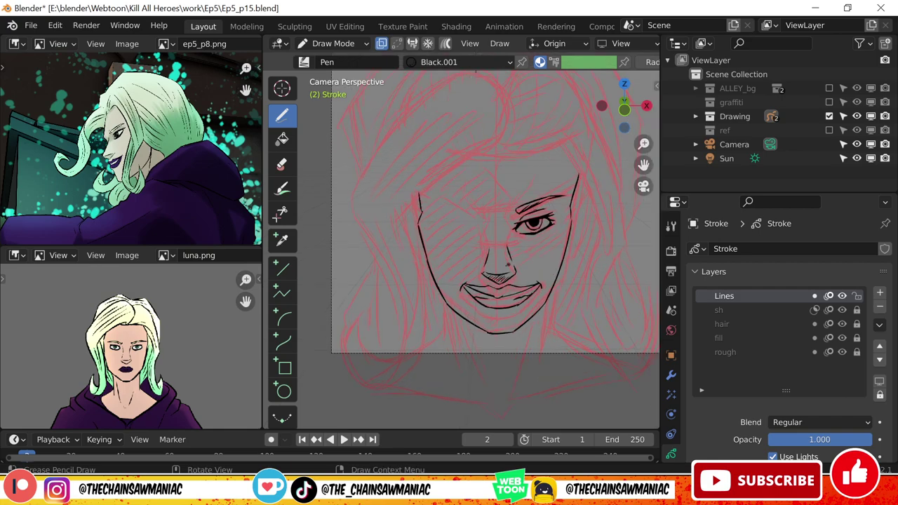
key(ctrl+shift+z)
key(ctrl+shift+z)
key(ctrl+z)
key(ctrl+shift+z)
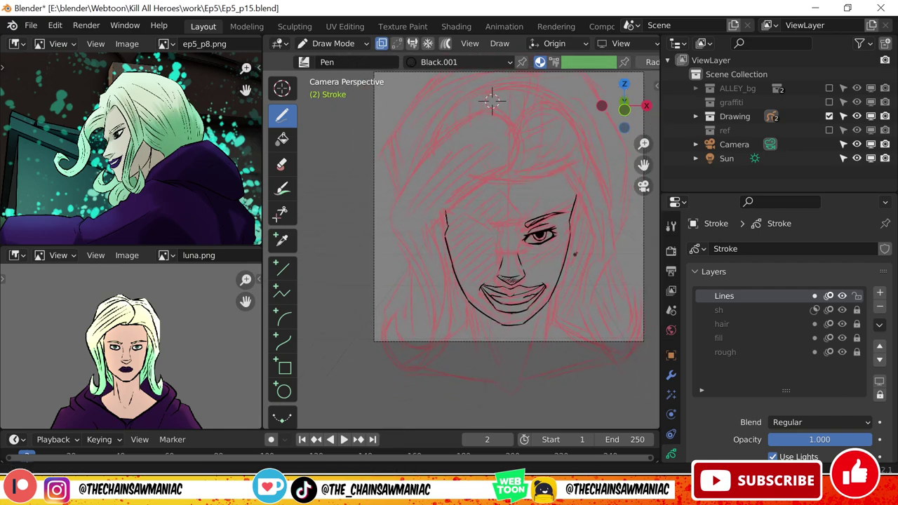
Copy the inked eye strokes and rotate them into place as the second eye.
key(Tab)
mouse_move(540, 223)
mouse_down()
mouse_move(562, 231)
mouse_move(566, 247)
mouse_up()
key(r)
key(r)
click(477, 267)
key(r)
key(r)
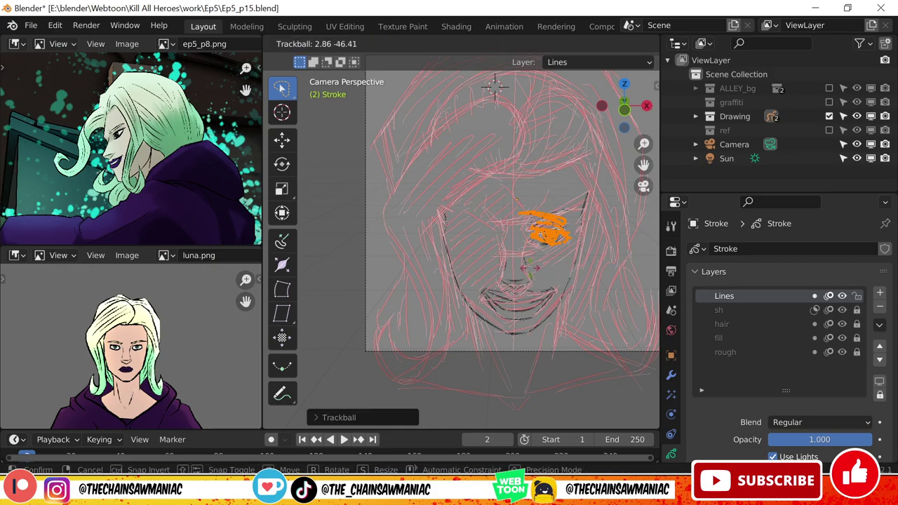
click(520, 262)
key(r)
key(Escape)
key(Tab)
scroll(501, 279, down, 2)
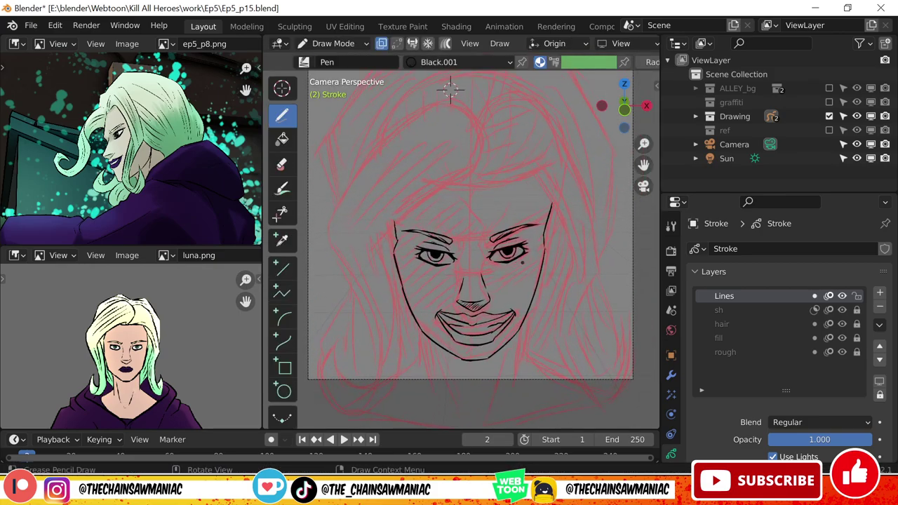
key(Tab)
key(Tab)
scroll(500, 274, up, 3)
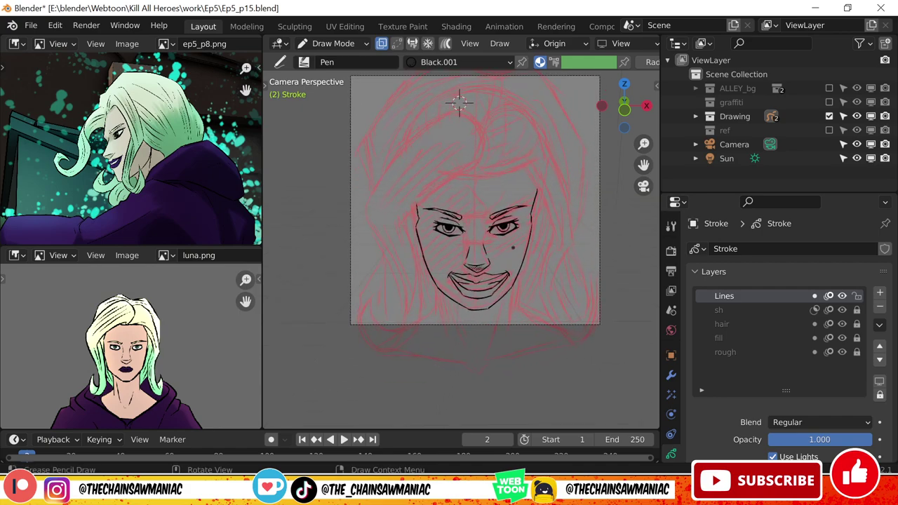
Redraw the mouth line under the nose with the Pen.
drag(463, 304, 519, 291)
key(ctrl+z)
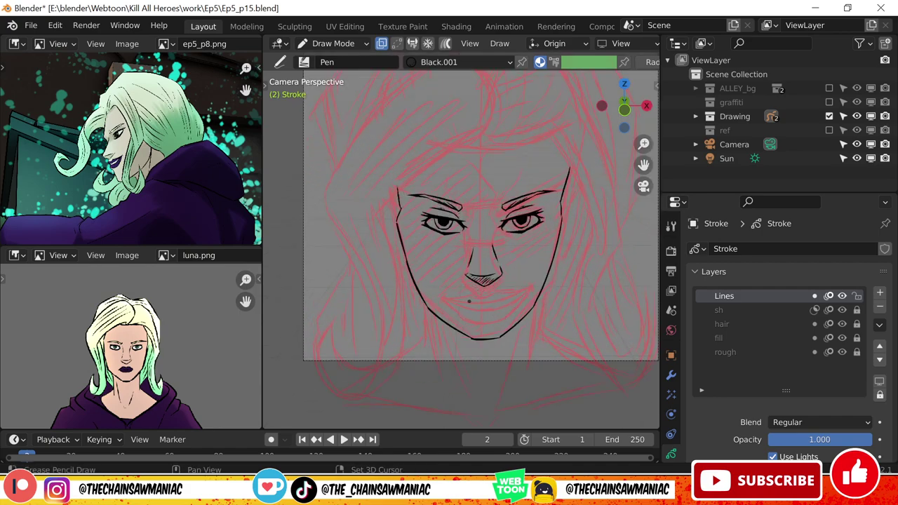
drag(461, 303, 520, 287)
key(ctrl+z)
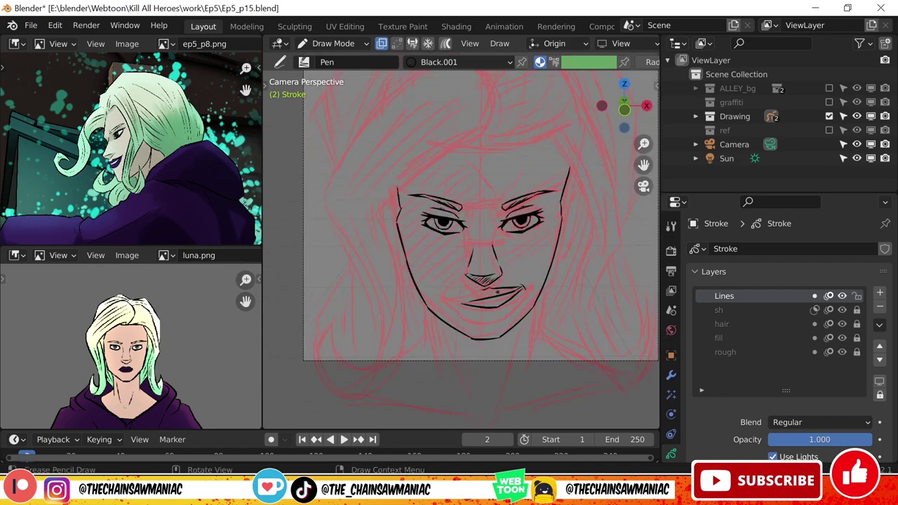
key(ctrl+z)
key(ctrl+z)
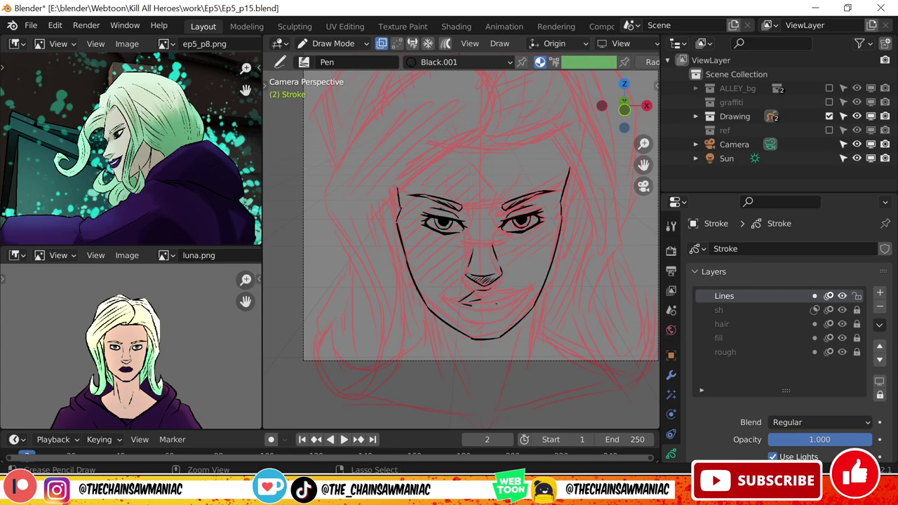
mouse_move(483, 297)
mouse_down()
mouse_move(521, 286)
mouse_move(455, 297)
mouse_up()
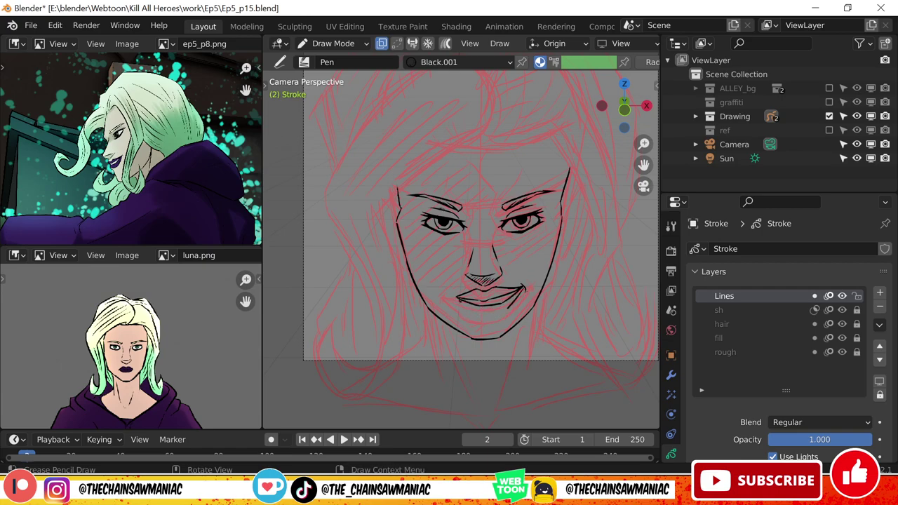
Select the mouth strokes and move them into position.
key(Tab)
drag(452, 281, 534, 330)
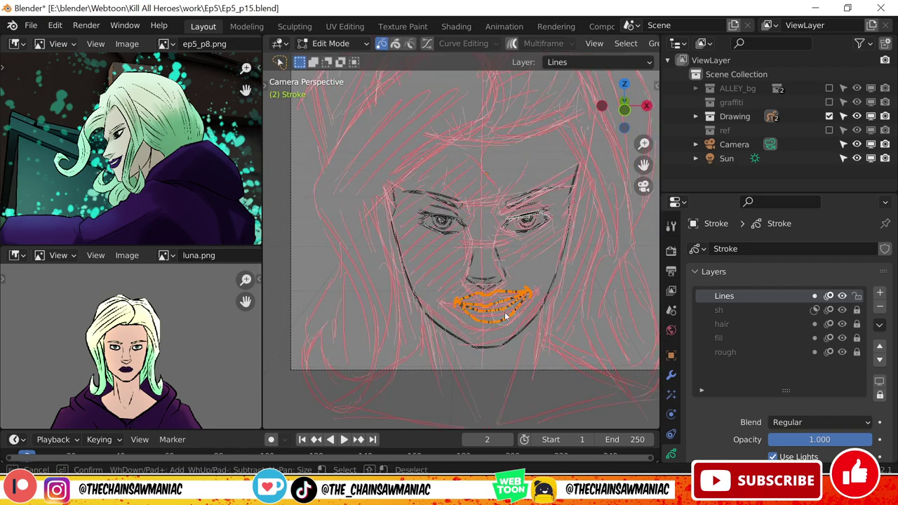
key(g)
click(505, 309)
key(Tab)
key(Tab)
scroll(507, 309, down, 2)
Nudge the nose and mouth strokes along the Z axis and review the face.
key(Tab)
key(Tab)
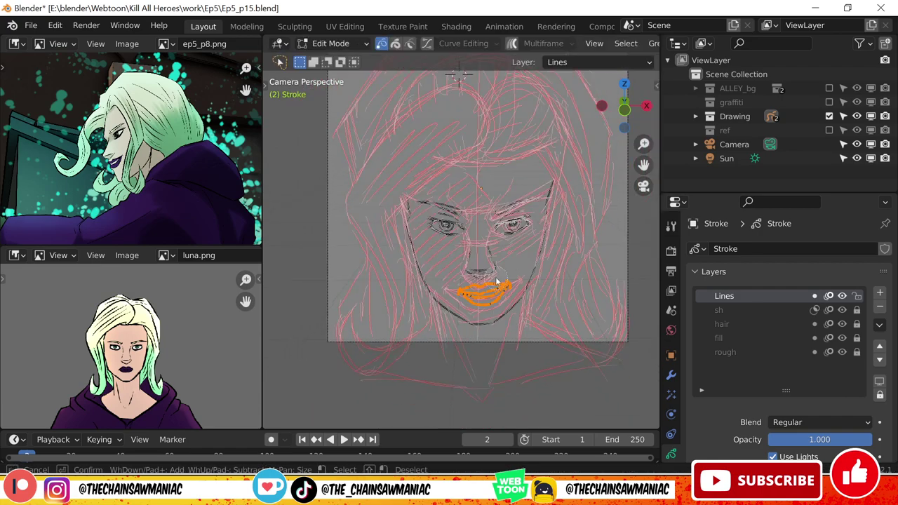
key(g)
key(z)
key(Escape)
key(Tab)
key(Tab)
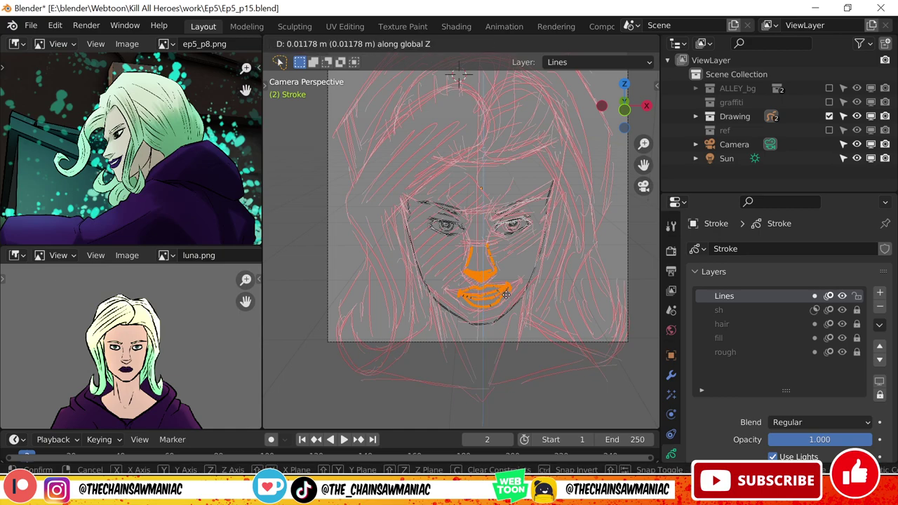
key(Tab)
scroll(460, 133, down, 3)
scroll(462, 100, up, 3)
scroll(434, 103, up, 1)
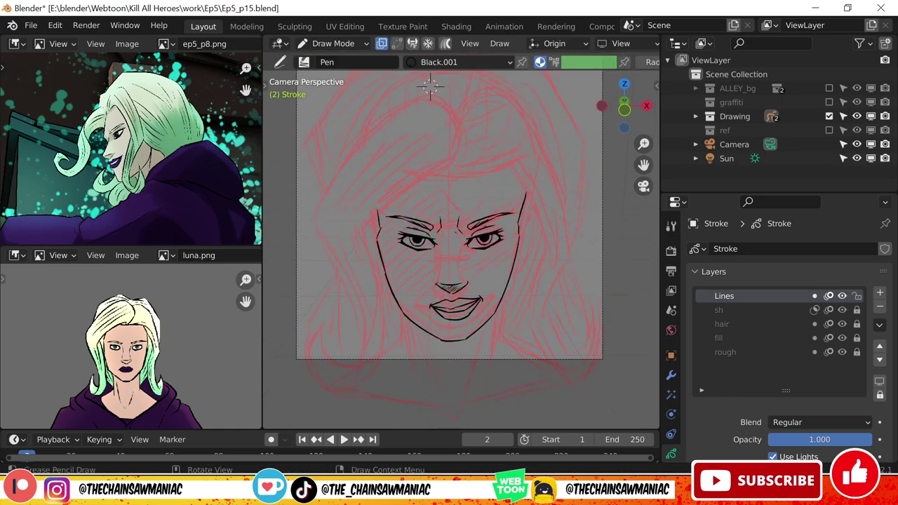
scroll(430, 85, down, 1)
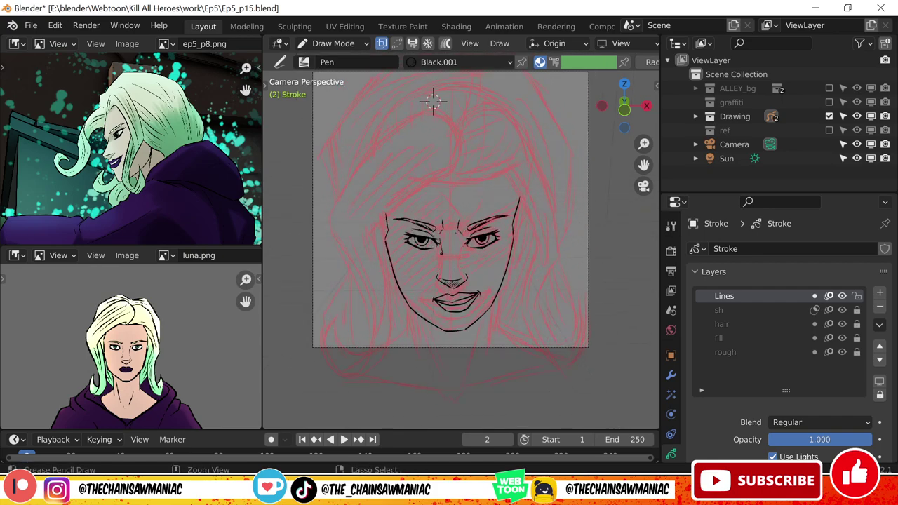
scroll(433, 101, down, 2)
scroll(437, 136, up, 2)
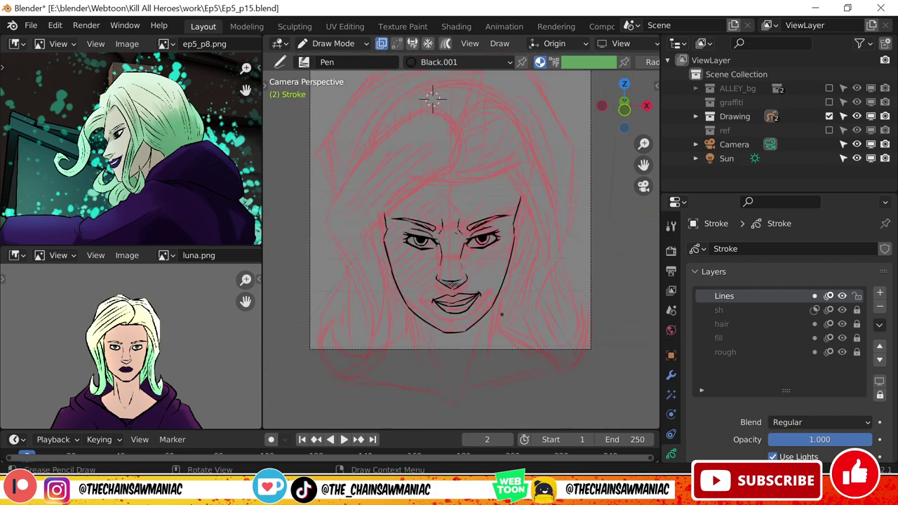
scroll(441, 140, down, 2)
Ink the hairline and a diagonal hair stroke across the forehead.
mouse_move(383, 257)
mouse_down()
mouse_move(466, 193)
mouse_move(424, 170)
mouse_move(374, 252)
mouse_up()
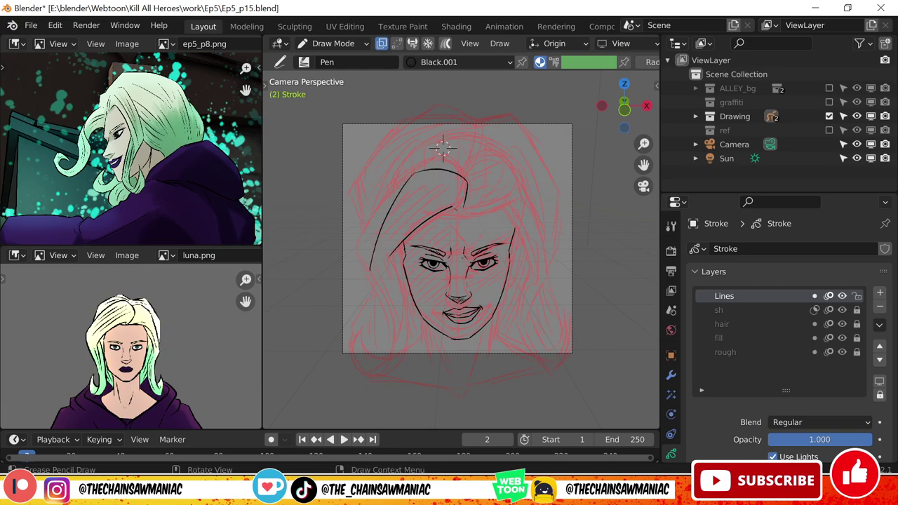
key(ctrl+z)
key(ctrl+z)
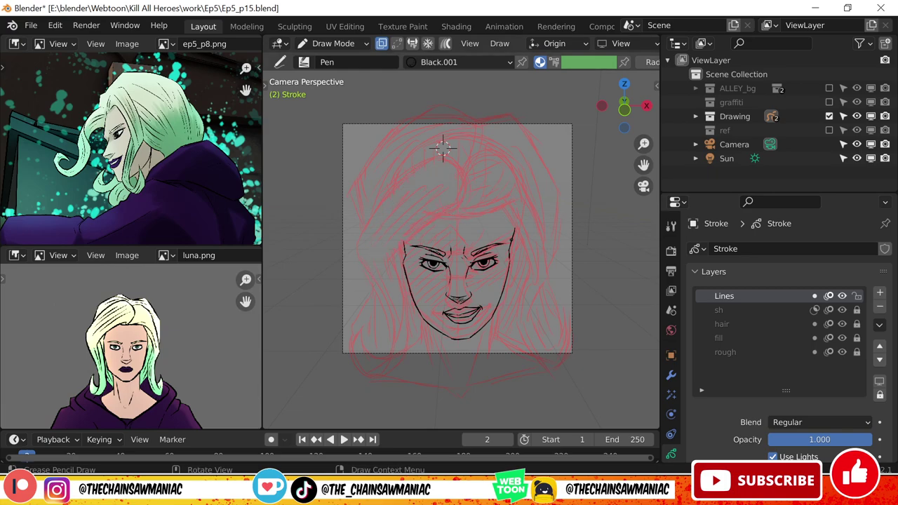
mouse_move(404, 238)
mouse_down()
mouse_move(411, 216)
mouse_move(514, 229)
mouse_up()
drag(461, 203, 388, 268)
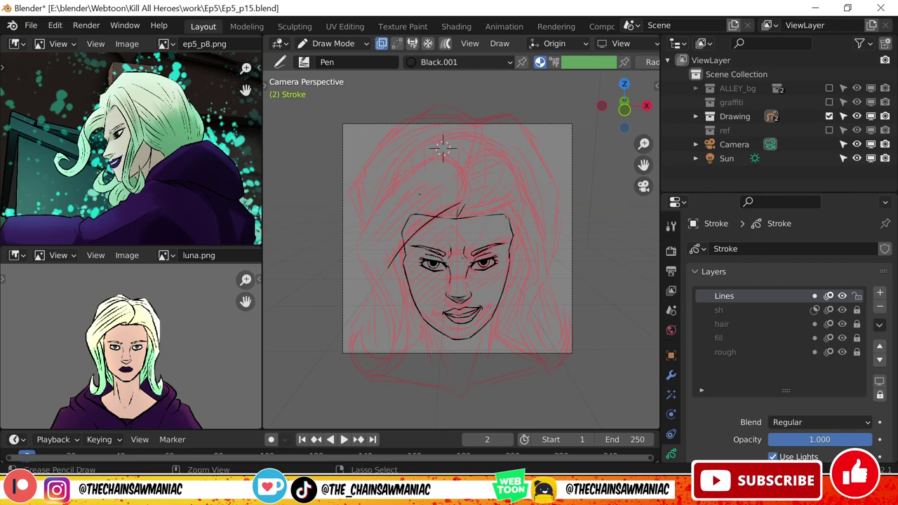
key(shift+space)
key(t)
click(281, 114)
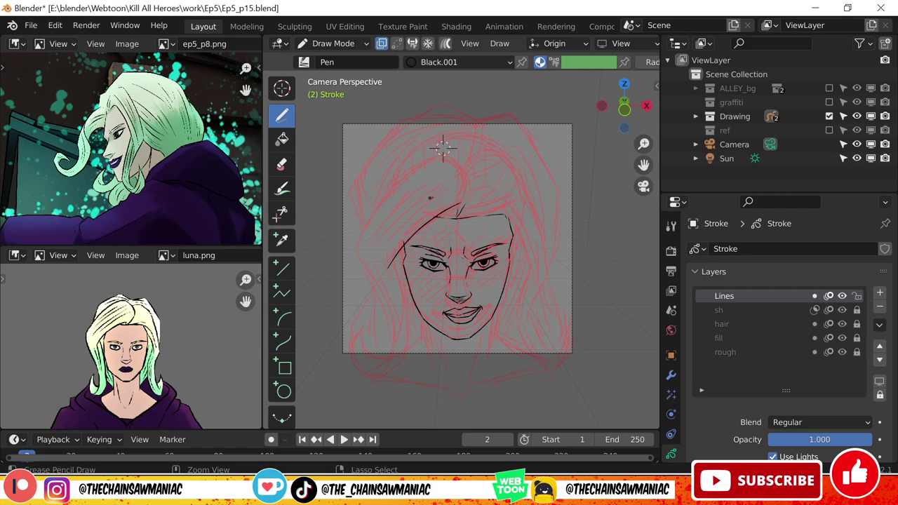
Draw hair strands up to the crown and down the left side of the face.
mouse_move(369, 245)
mouse_down()
mouse_move(424, 172)
mouse_move(458, 169)
mouse_move(467, 196)
mouse_move(386, 254)
mouse_up()
drag(442, 179, 407, 210)
shift+middle_drag(407, 211, 421, 192)
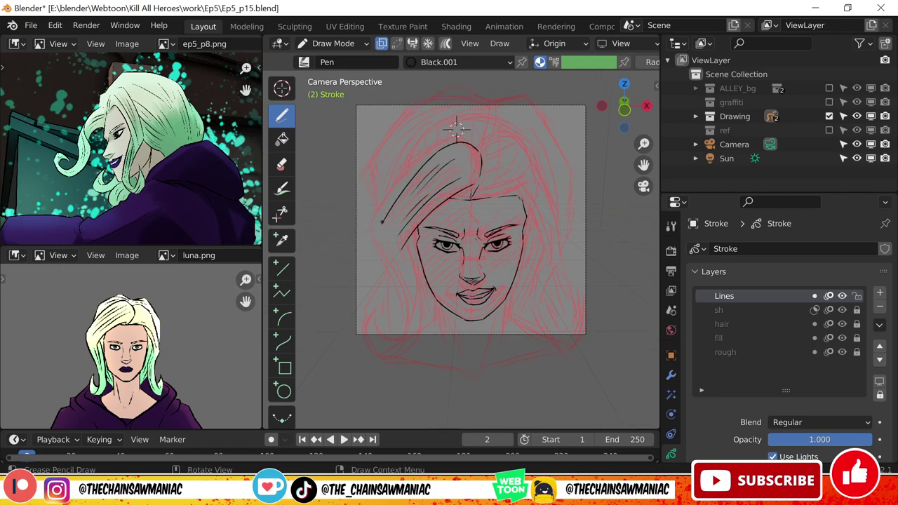
mouse_move(382, 222)
mouse_down()
mouse_move(401, 272)
mouse_move(374, 301)
mouse_move(383, 341)
mouse_up()
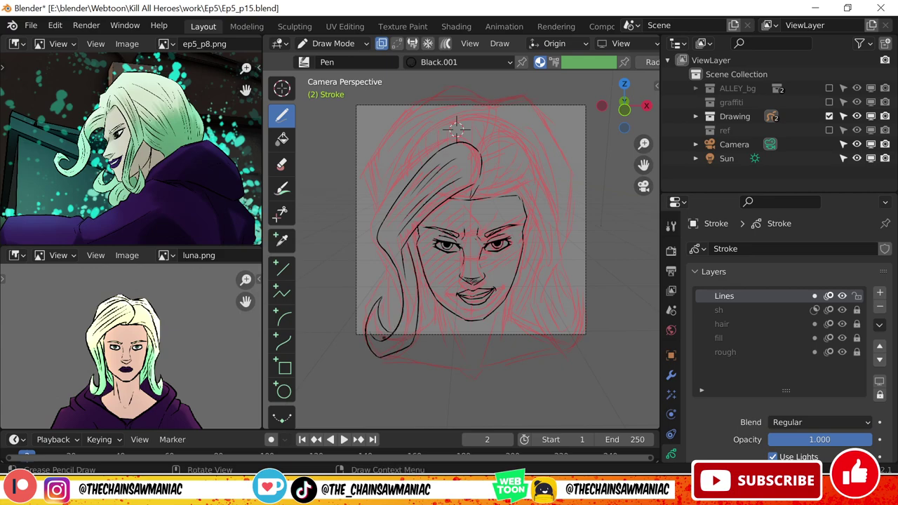
drag(404, 250, 384, 347)
scroll(470, 166, down, 2)
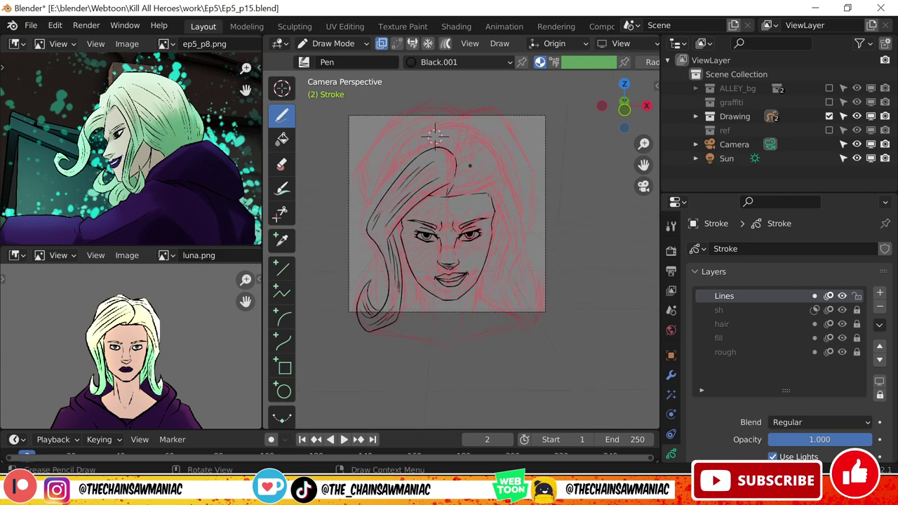
Ink the right side of the hair, deleting and redrawing a bad stroke, up to the head top.
drag(456, 175, 480, 153)
drag(478, 191, 494, 246)
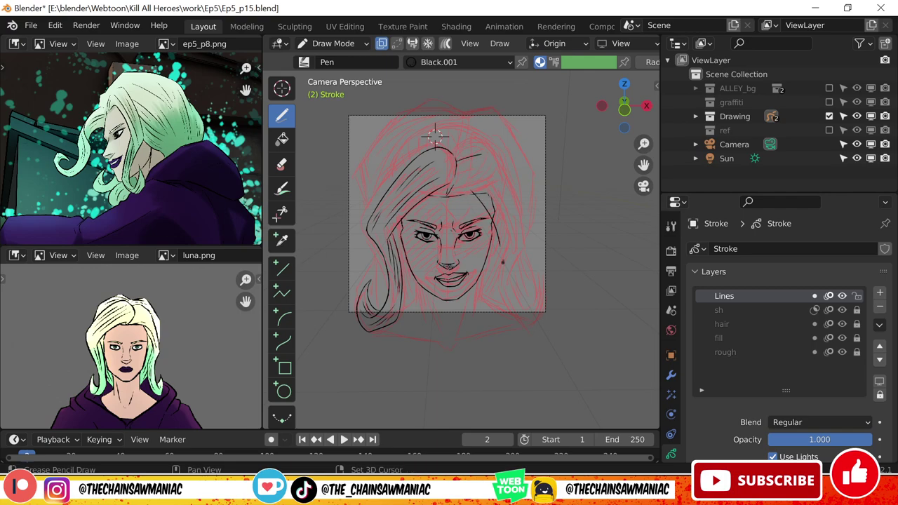
key(Tab)
key(x)
click(505, 232)
key(Tab)
mouse_move(479, 201)
mouse_down()
mouse_move(504, 235)
mouse_move(506, 272)
mouse_up()
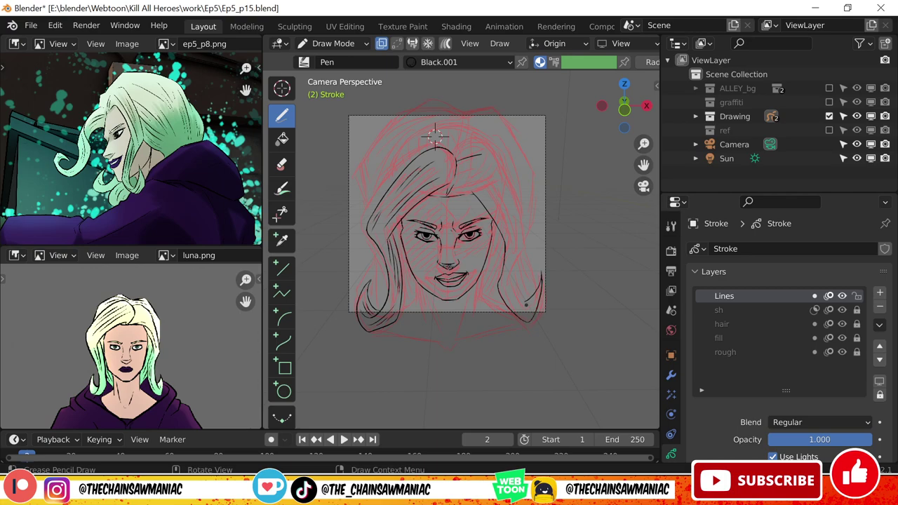
drag(532, 306, 482, 153)
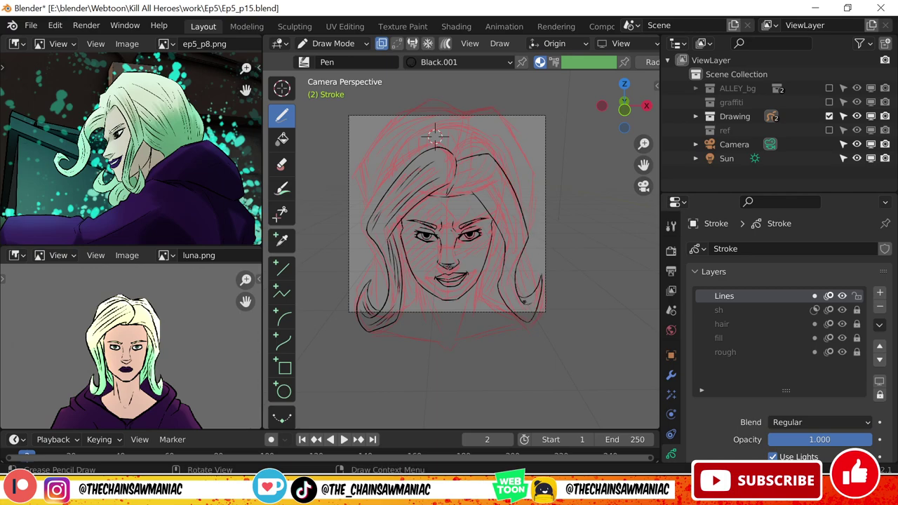
Resize the pen brush and ink the top-left hair outline and a right-side strand.
key(f)
click(504, 209)
key(f)
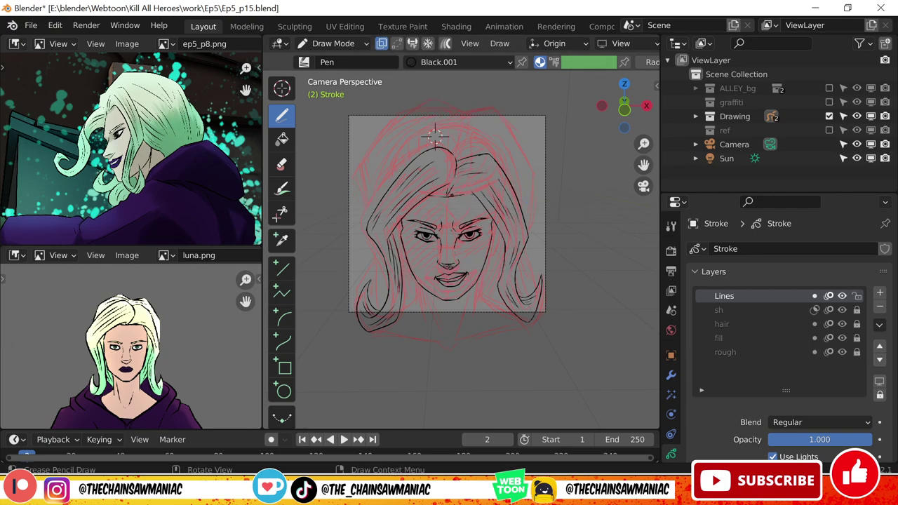
click(437, 140)
scroll(437, 140, down, 1)
drag(449, 131, 383, 210)
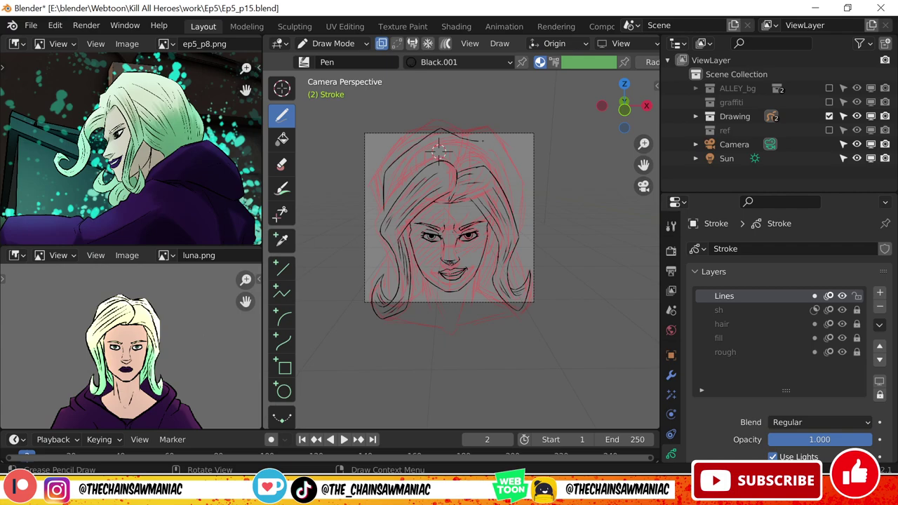
drag(491, 142, 518, 191)
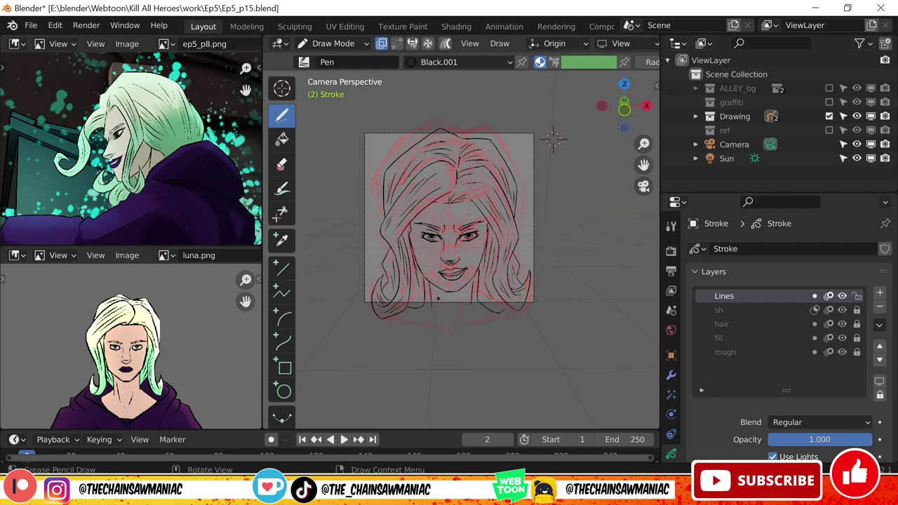
Hide the red rough sketch layer and make the fill layer active.
ctrl+middle_drag(538, 303, 538, 281)
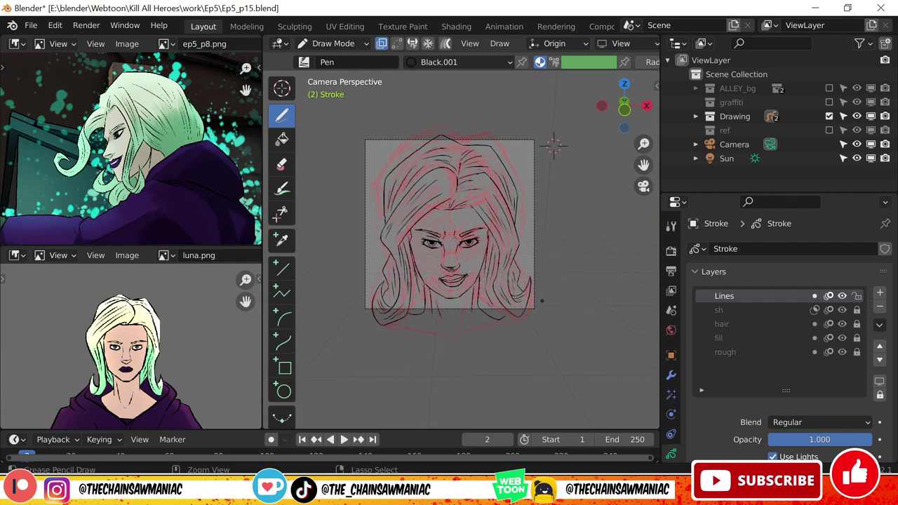
click(842, 352)
click(842, 337)
click(723, 338)
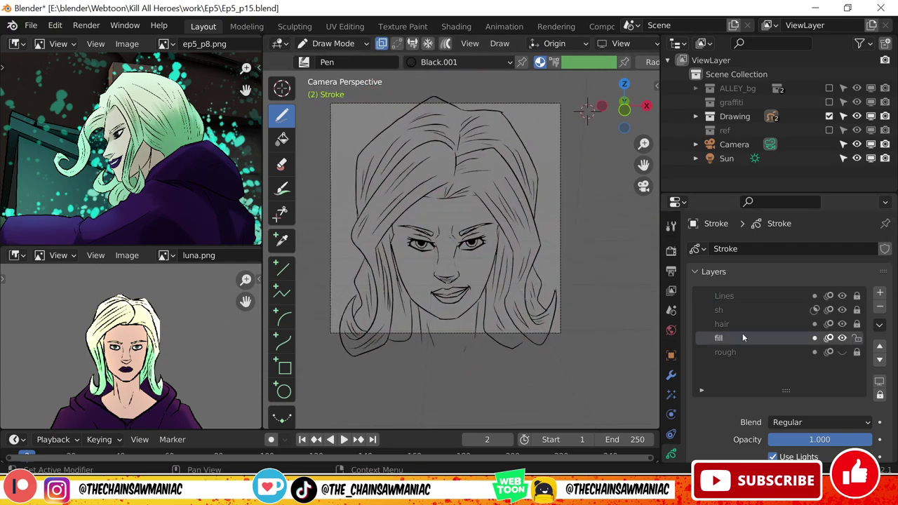
Fill the face with the luna1 skin material, then select the luna2 material.
click(671, 422)
click(718, 266)
key(ctrl+z)
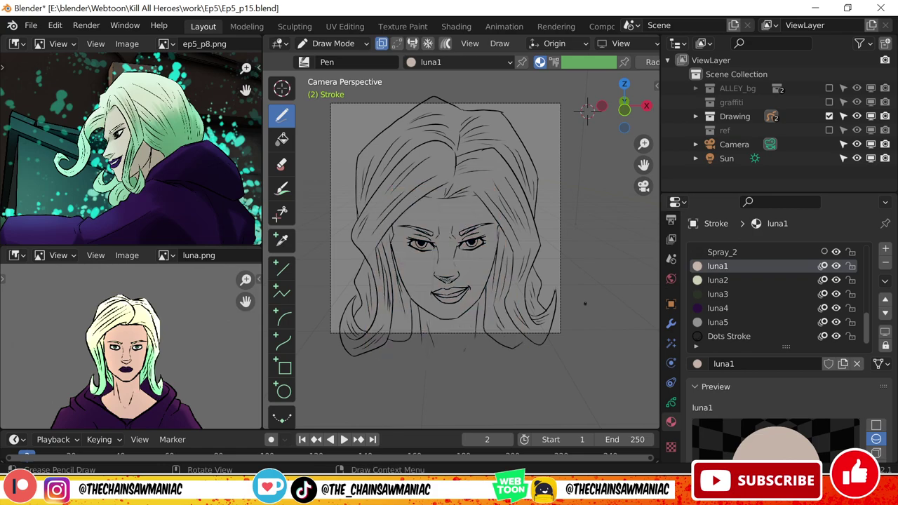
key(ctrl+shift+z)
click(718, 280)
Extrude fill points up the left cheek, along the hairline and across the forehead.
key(Tab)
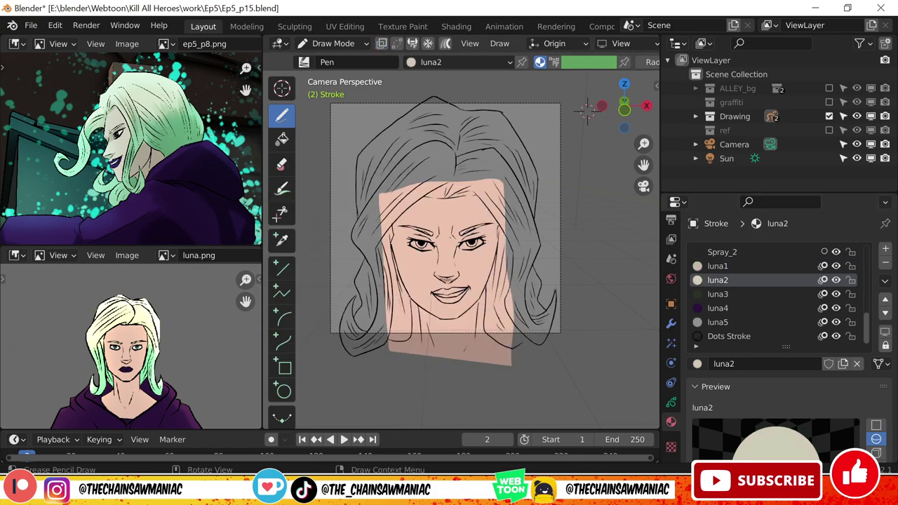
key(e)
click(419, 316)
key(e)
click(404, 284)
key(e)
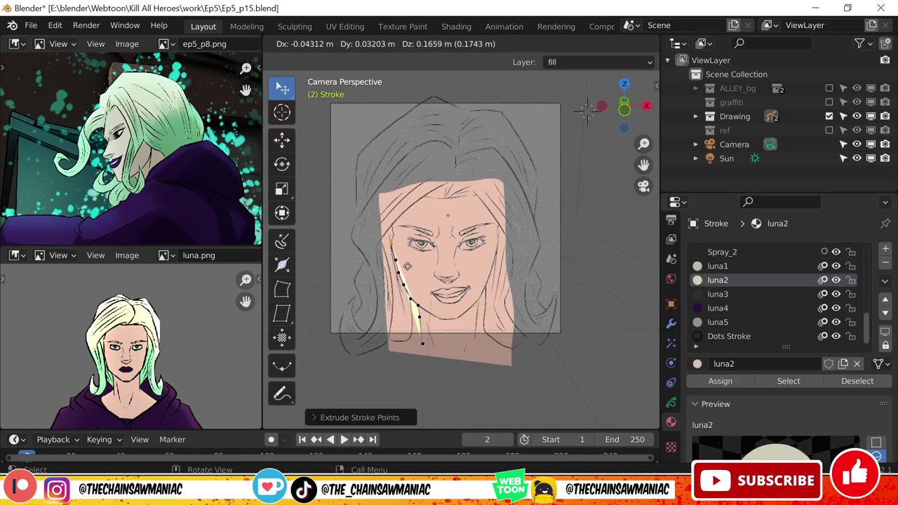
click(393, 232)
key(e)
click(433, 196)
key(e)
click(474, 196)
Extrude more points down the right cheek and outward to spread the hair fill.
key(e)
click(498, 223)
key(e)
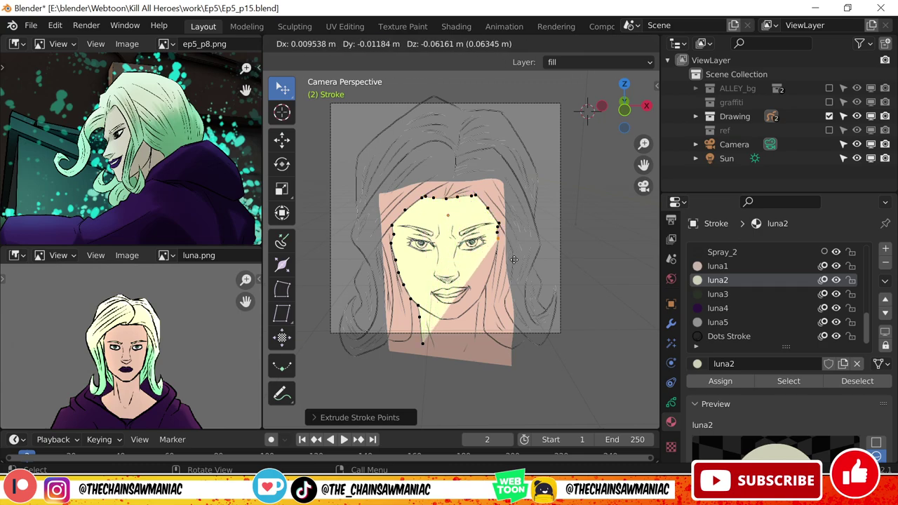
click(495, 260)
key(e)
click(492, 324)
key(e)
click(506, 151)
key(e)
click(379, 336)
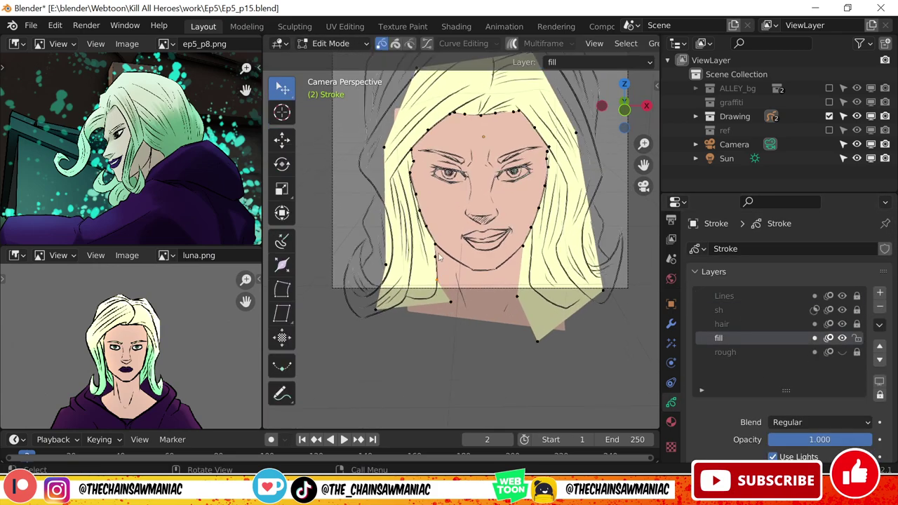
key(g)
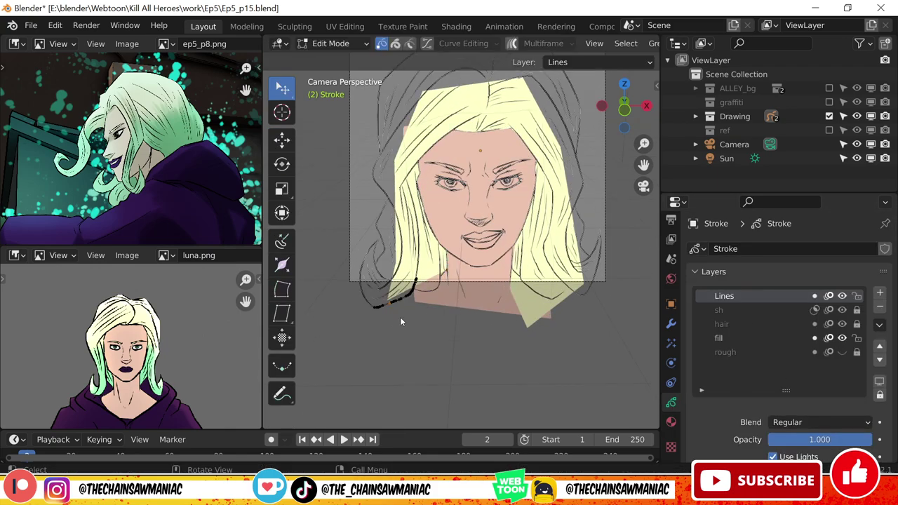
Reposition the yellow fill shapes and paint fill along the lower-right and lower-left hair edges.
key(g)
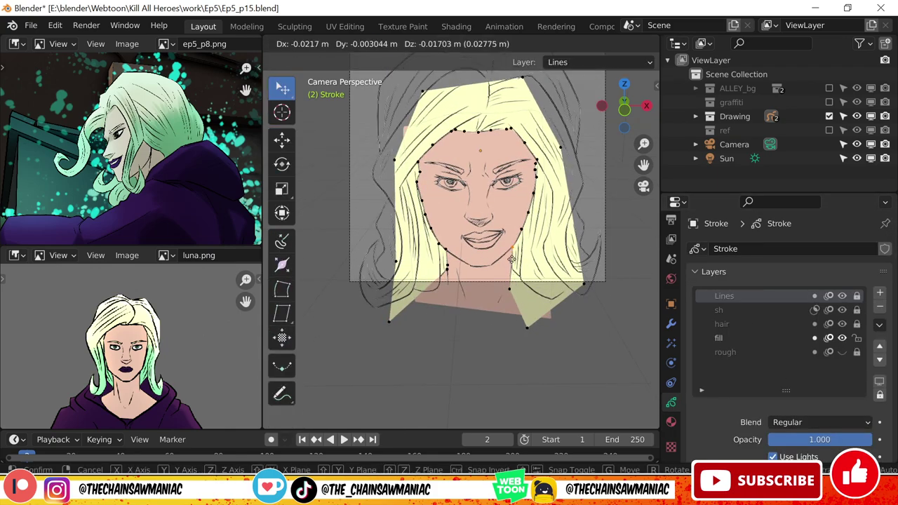
click(512, 259)
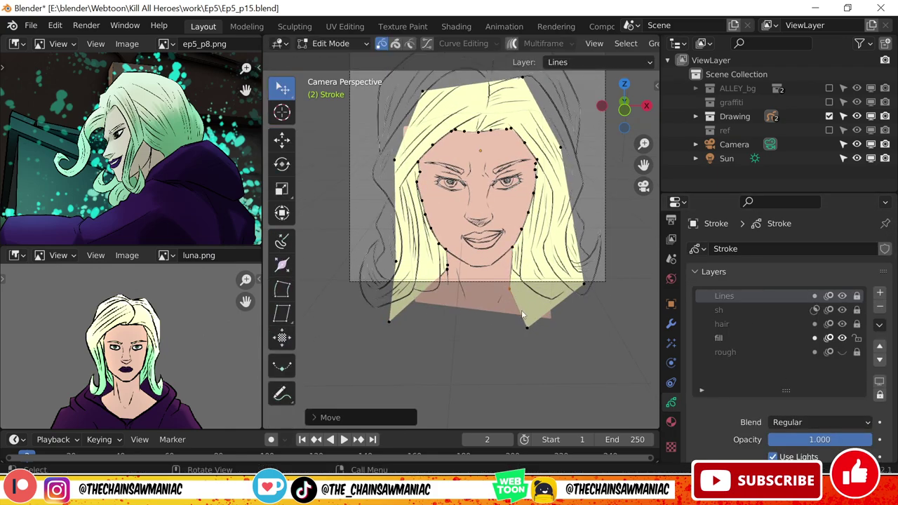
key(g)
click(543, 292)
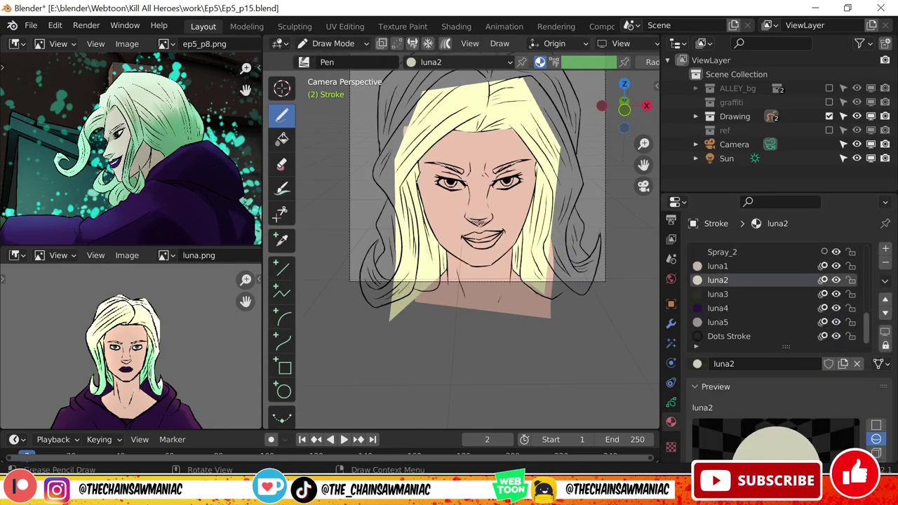
mouse_move(527, 283)
mouse_down()
mouse_move(565, 242)
mouse_move(547, 295)
mouse_up()
drag(387, 243, 377, 304)
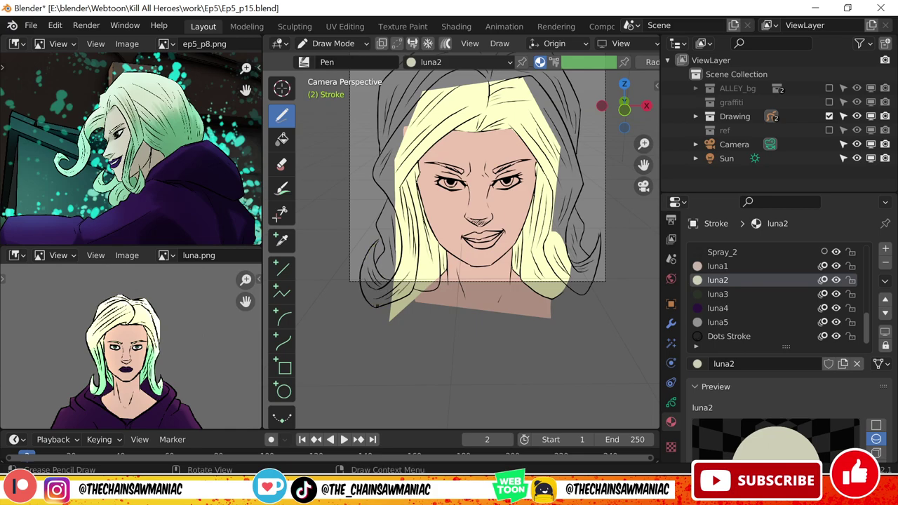
In Edit Mode, extrude fill points along the upper-right hairline and down the right outline.
key(Tab)
key(e)
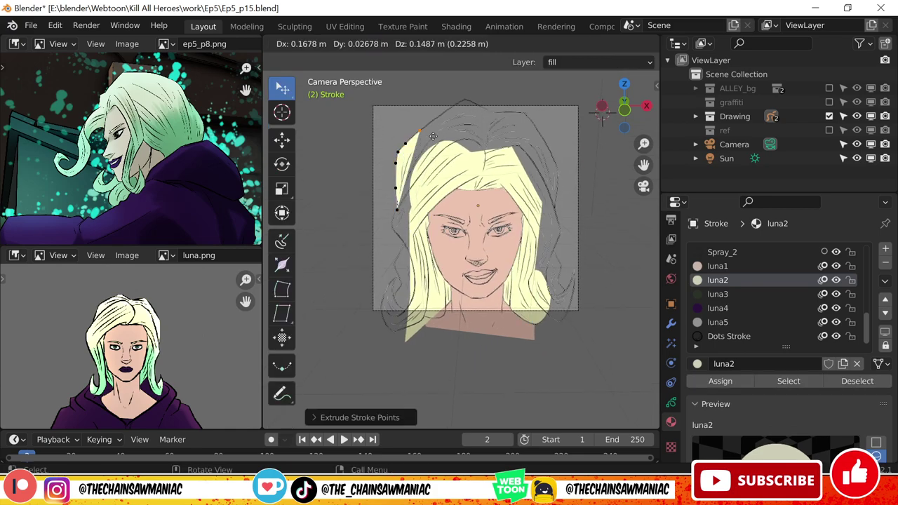
click(523, 112)
key(e)
click(545, 145)
key(e)
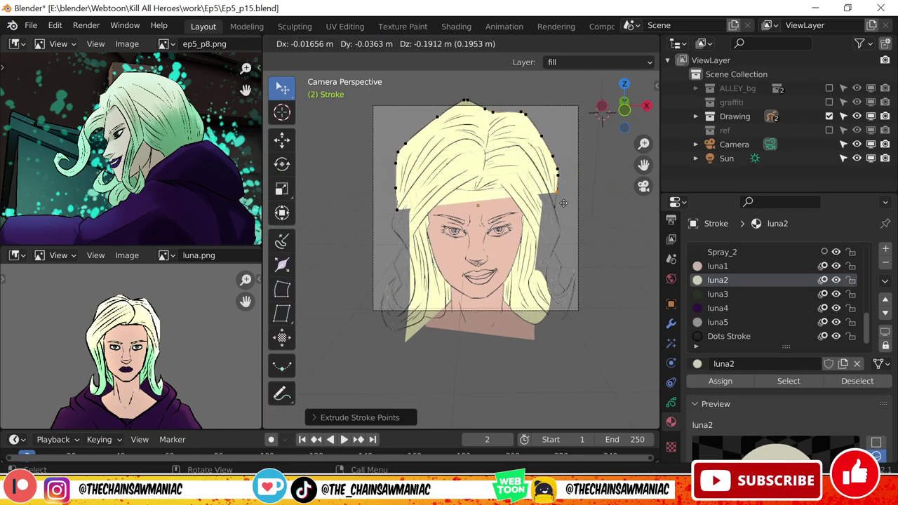
click(565, 292)
Extrude more fill points to close the right-side hair fill along the outline.
key(q)
key(Escape)
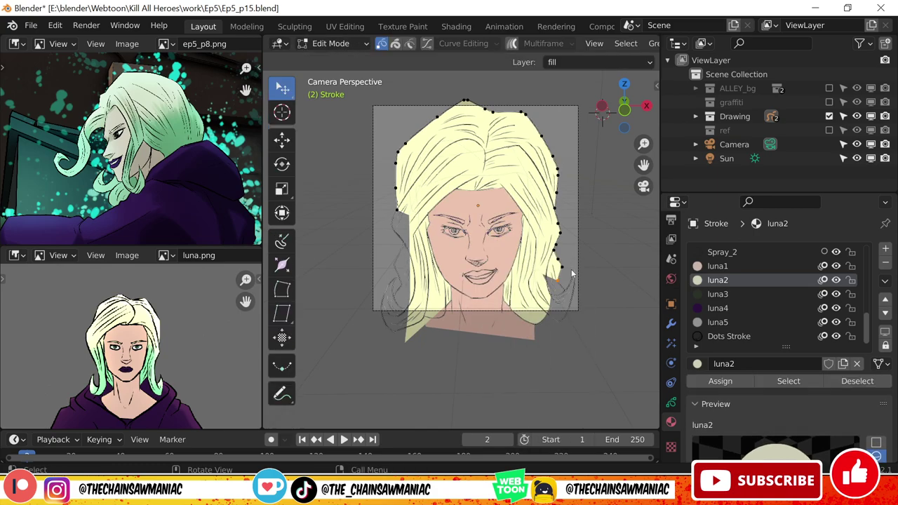
key(e)
click(565, 273)
key(e)
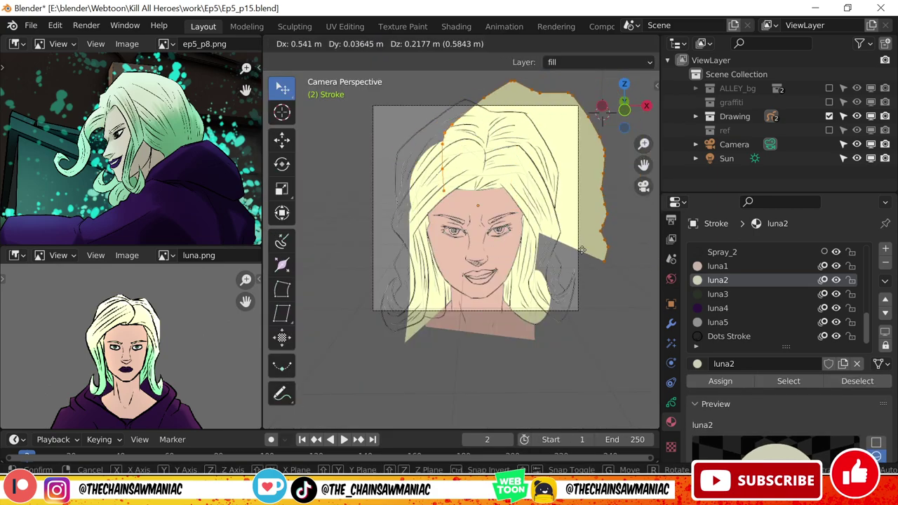
click(555, 258)
scroll(554, 258, up, 4)
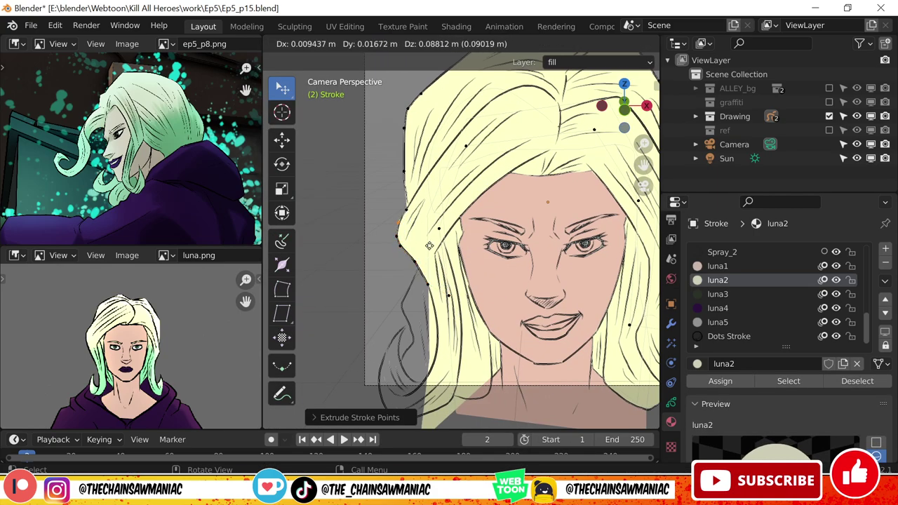
Extrude fill points down the left hair outline and around the lower hair strands.
key(ctrl+Tab)
key(ctrl+Tab)
key(e)
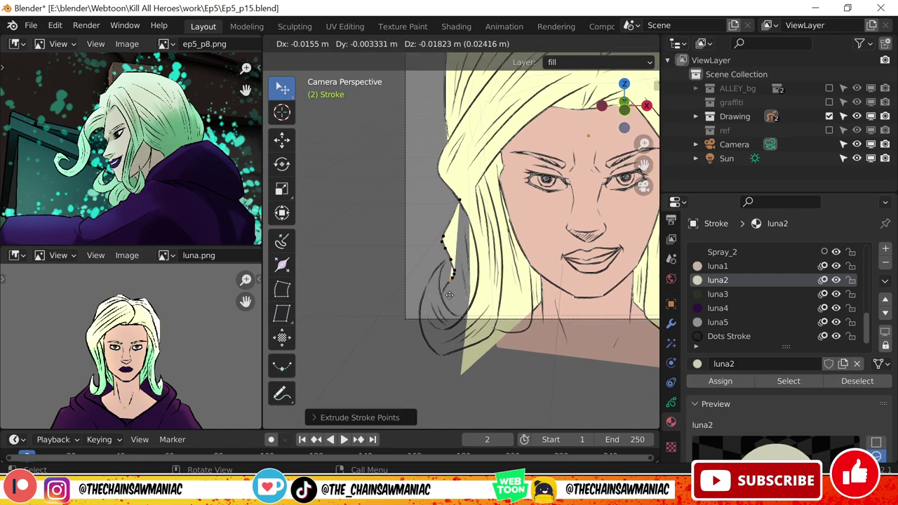
click(441, 295)
click(419, 313)
key(e)
click(443, 355)
key(e)
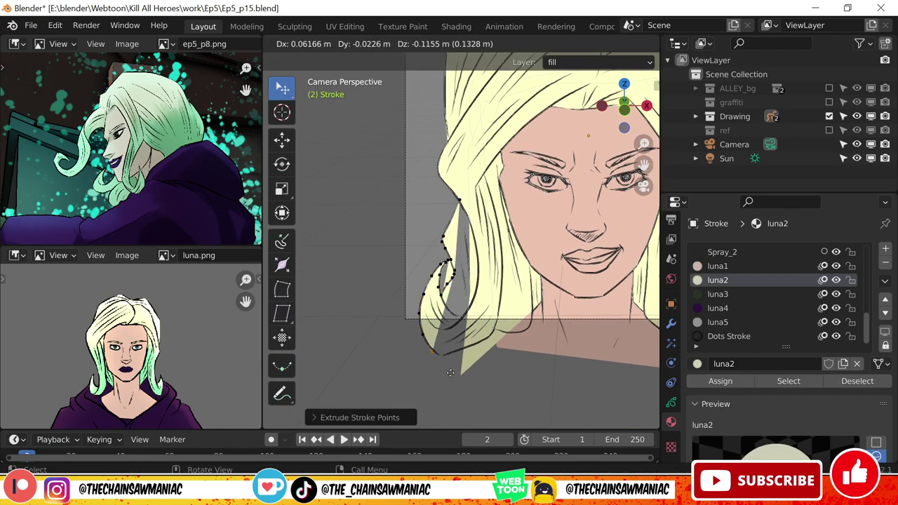
click(475, 344)
key(e)
click(509, 265)
key(ctrl+Tab)
scroll(508, 265, up, 2)
Fill the grey gap in the lower-right hair strand with the luna2 colour.
shift+middle_drag(509, 265, 508, 174)
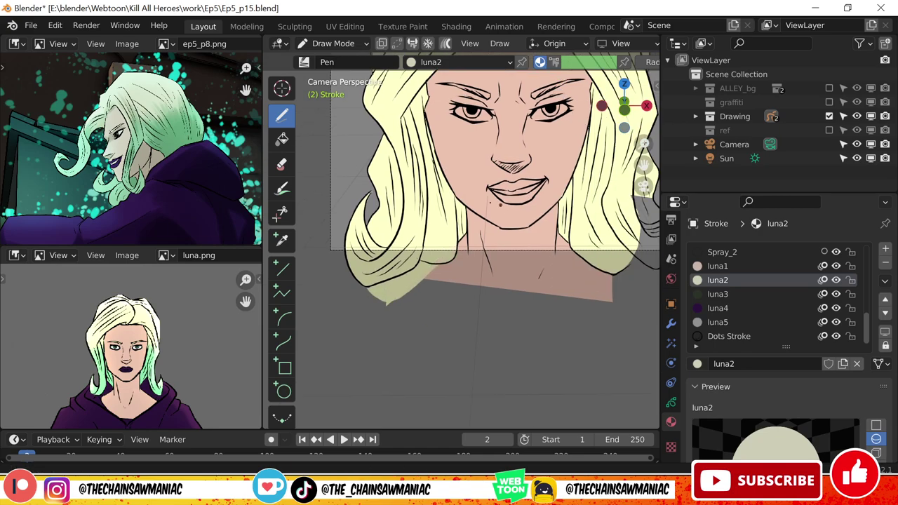
scroll(509, 173, down, 2)
mouse_move(508, 223)
mouse_down()
mouse_move(516, 253)
mouse_move(491, 266)
mouse_up()
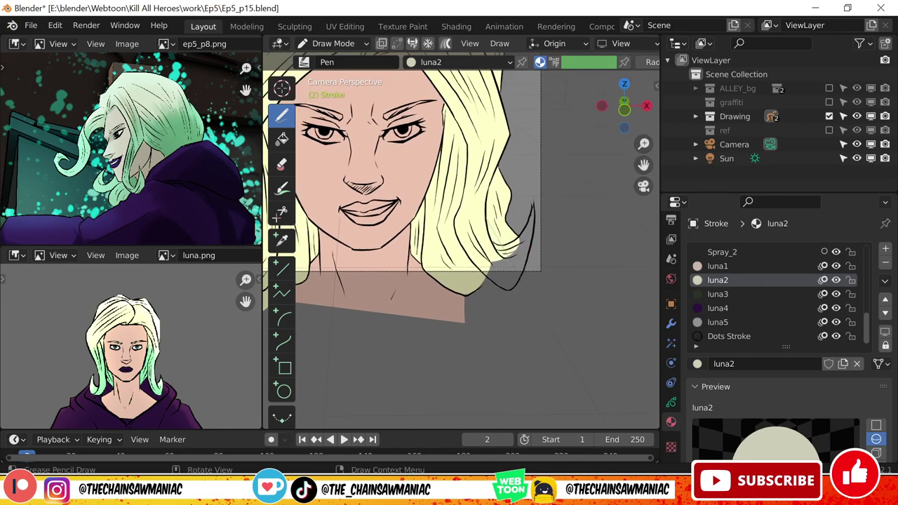
shift+middle_drag(491, 266, 551, 355)
scroll(460, 240, up, 3)
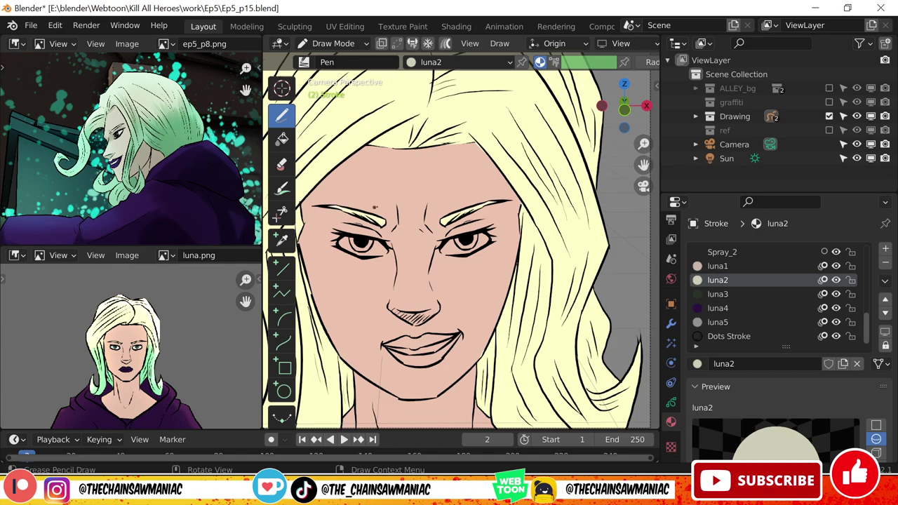
scroll(772, 295, up, 5)
Paint the eye whites with the White/Material.012 material.
click(731, 266)
scroll(772, 295, down, 3)
click(730, 266)
shift+middle_drag(421, 245, 512, 231)
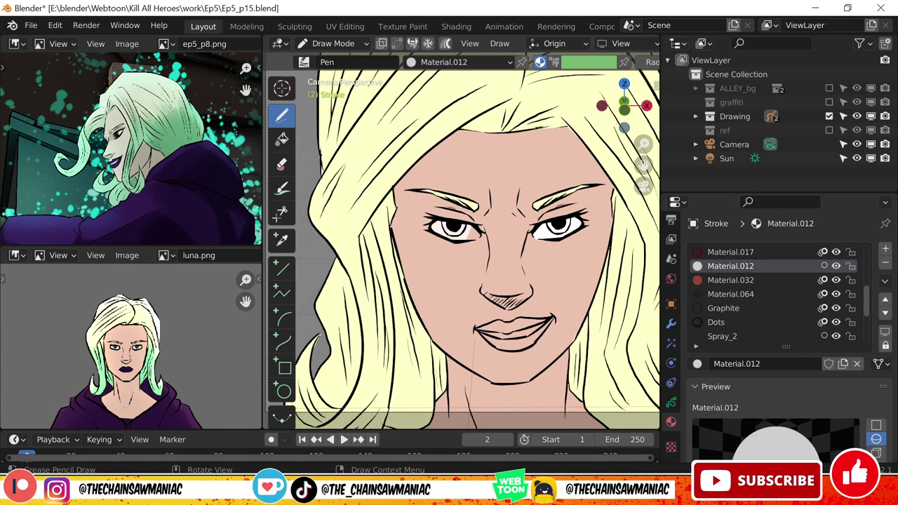
Switch to the dark purple luna4 material for the lips and show the layer list.
scroll(463, 238, down, 2)
scroll(772, 295, down, 3)
click(718, 294)
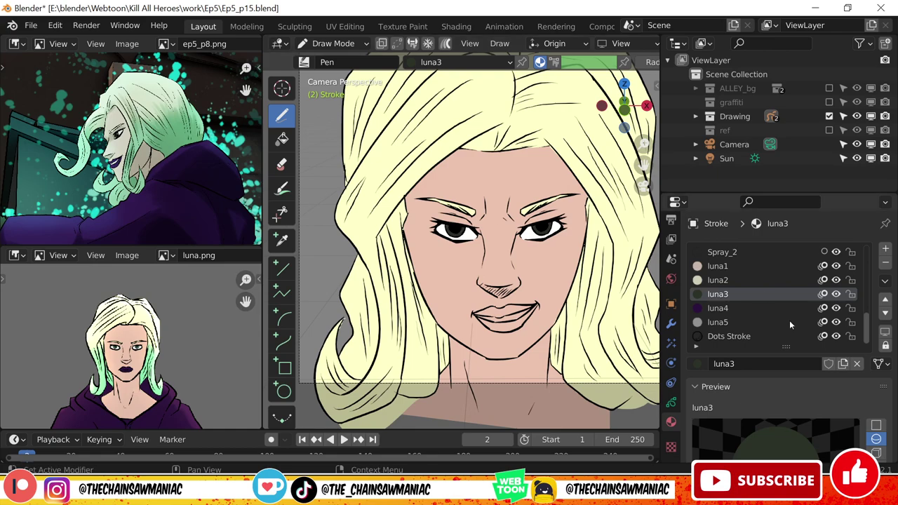
scroll(729, 296, up, 3)
click(729, 294)
scroll(740, 311, down, 3)
click(739, 310)
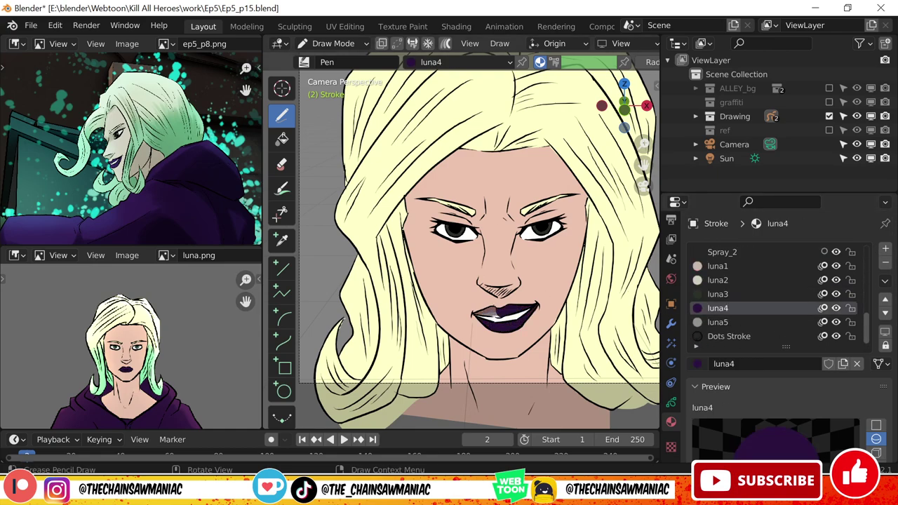
scroll(485, 238, down, 2)
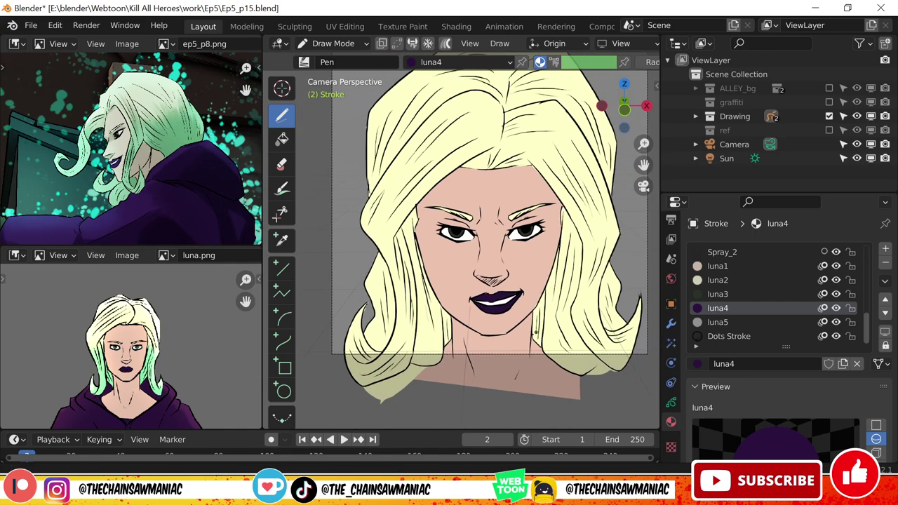
click(671, 402)
mouse_move(599, 107)
ctrl+middle_down()
mouse_move(582, 136)
mouse_move(598, 108)
ctrl+middle_up()
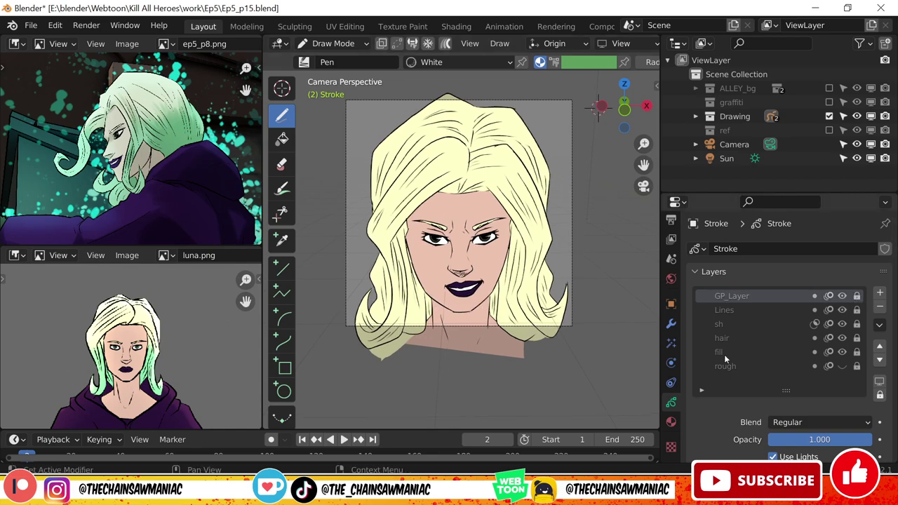
Activate the Lines layer and change the active material from Black.001 to luna2.
click(724, 309)
click(671, 421)
click(733, 246)
scroll(464, 239, up, 2)
click(671, 402)
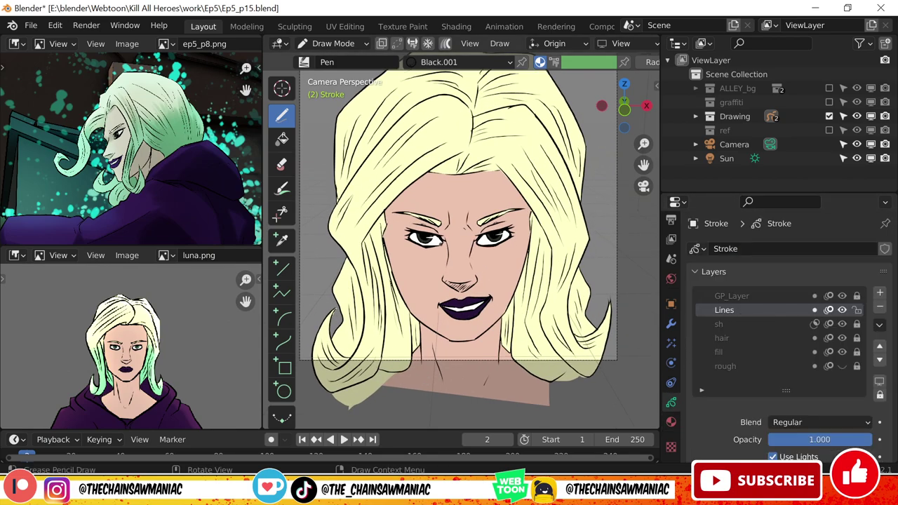
scroll(464, 238, down, 3)
click(671, 421)
scroll(772, 295, down, 3)
click(671, 402)
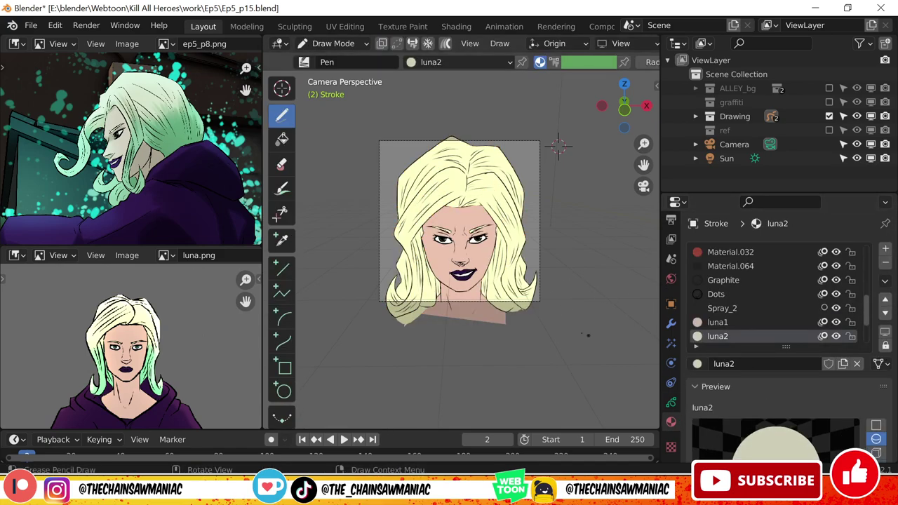
Paste the copied hair strokes onto the hair layer in Edit Mode, then return to Draw mode.
key(Tab)
click(671, 402)
key(ctrl+v)
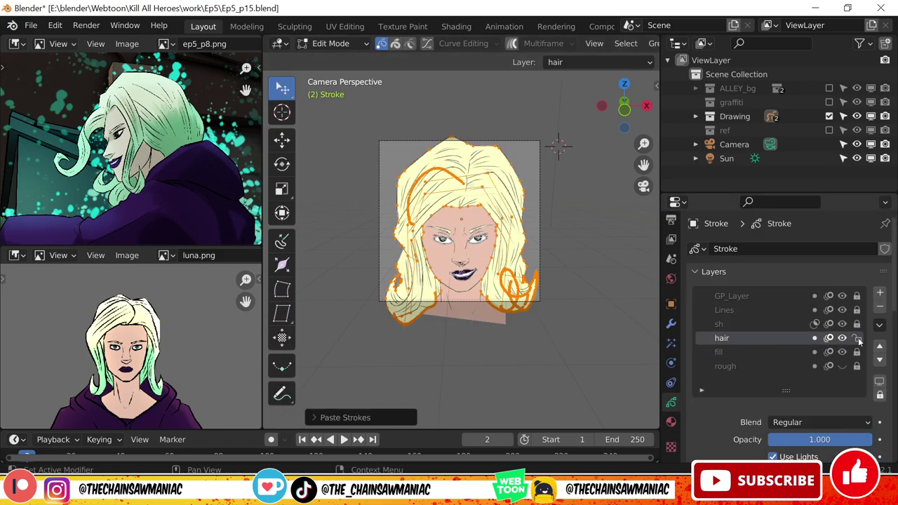
scroll(772, 337, down, 3)
click(330, 43)
click(330, 106)
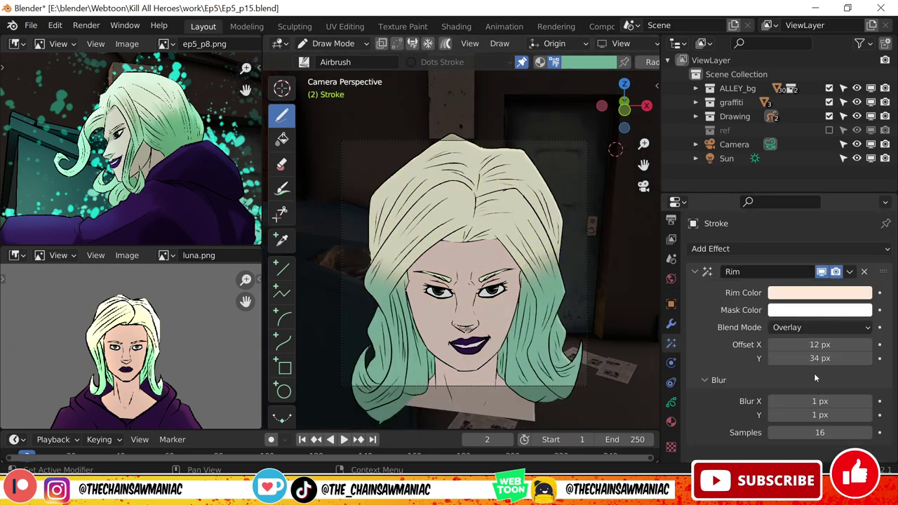
Adjust the Rim effect offsets and set both rim blur values to 200 px.
mouse_move(819, 345)
mouse_down()
mouse_move(819, 359)
mouse_move(835, 359)
mouse_move(820, 359)
mouse_up()
drag(820, 402, 819, 415)
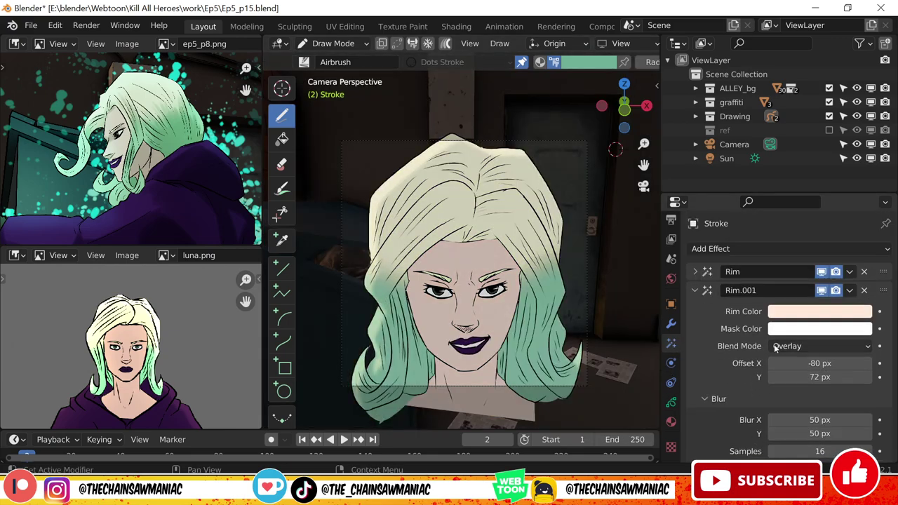
drag(820, 420, 820, 434)
text(200)
key(Return)
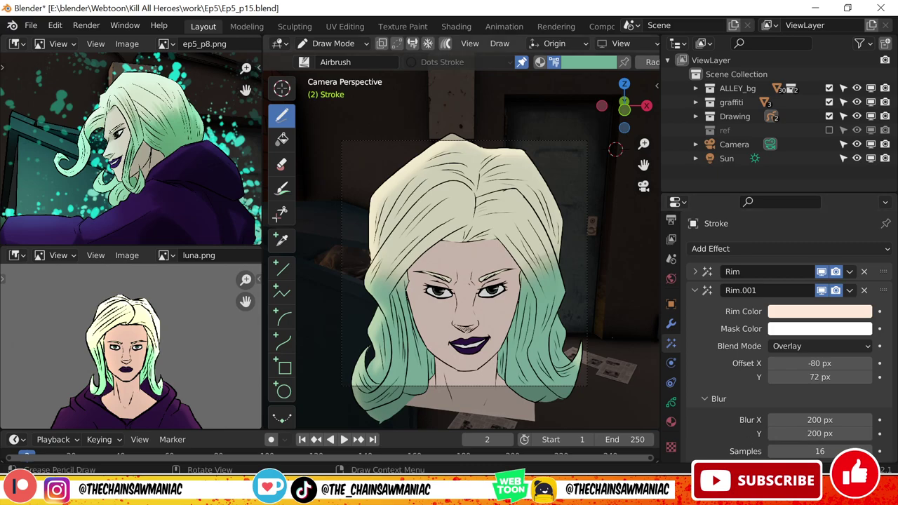
click(671, 421)
click(671, 402)
click(322, 62)
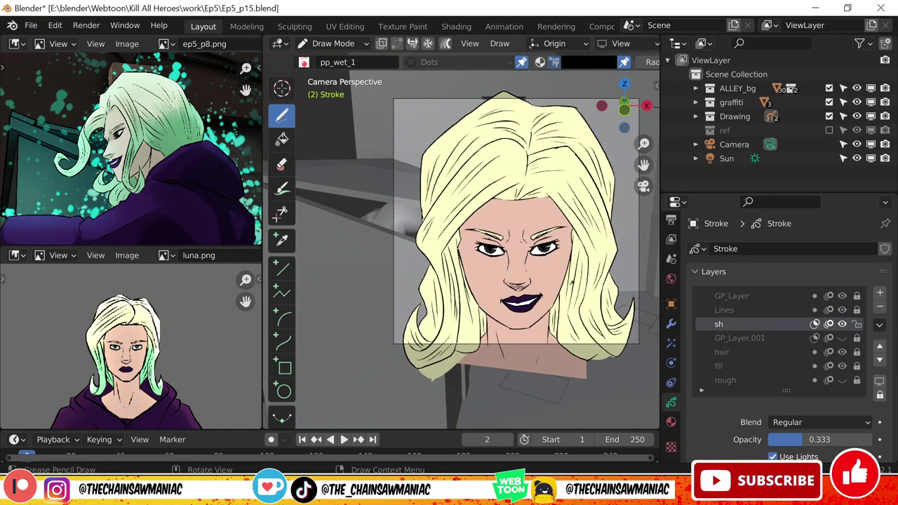
Undo the stray eyebrow stroke and paint shadow down the cheek and neck.
scroll(477, 239, up, 2)
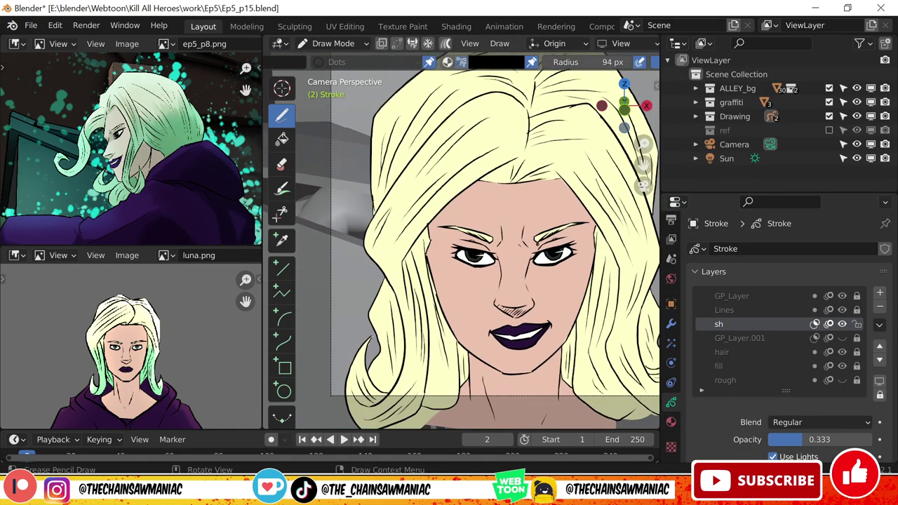
key(ctrl+z)
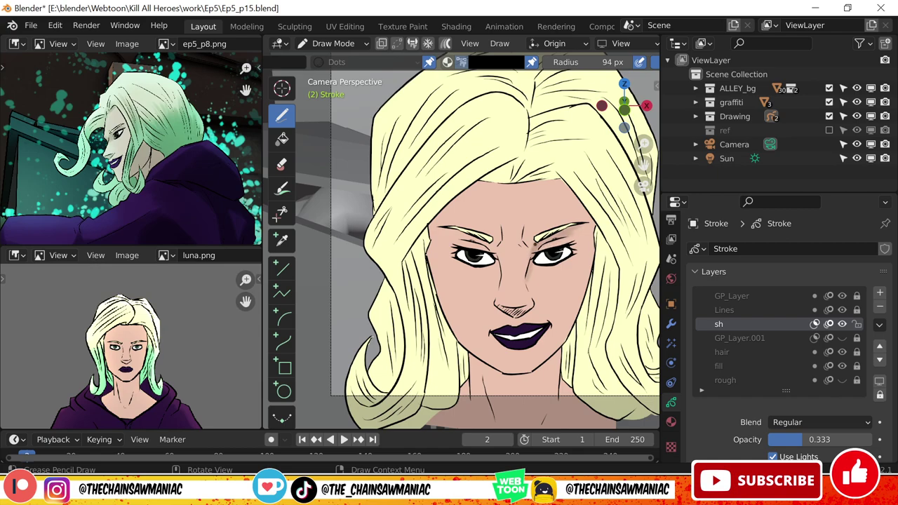
scroll(461, 241, down, 1)
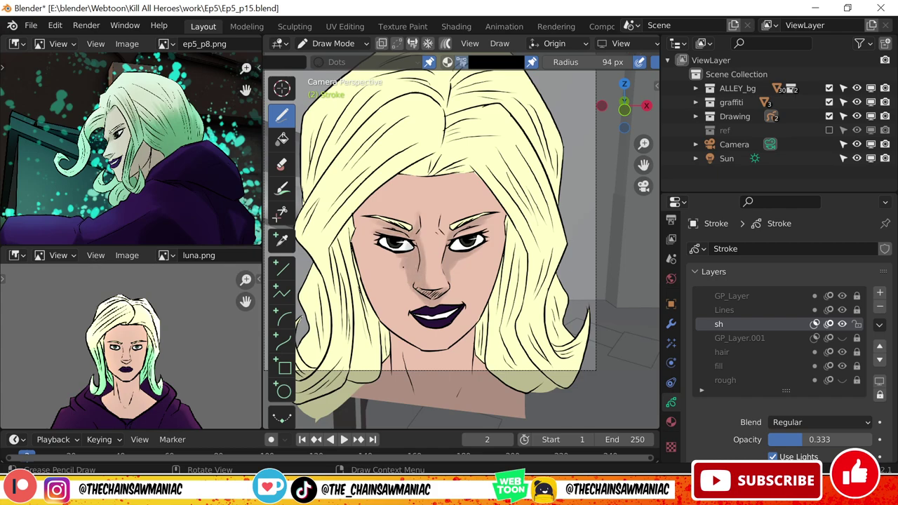
mouse_move(362, 218)
mouse_down()
mouse_move(365, 298)
mouse_move(411, 311)
mouse_up()
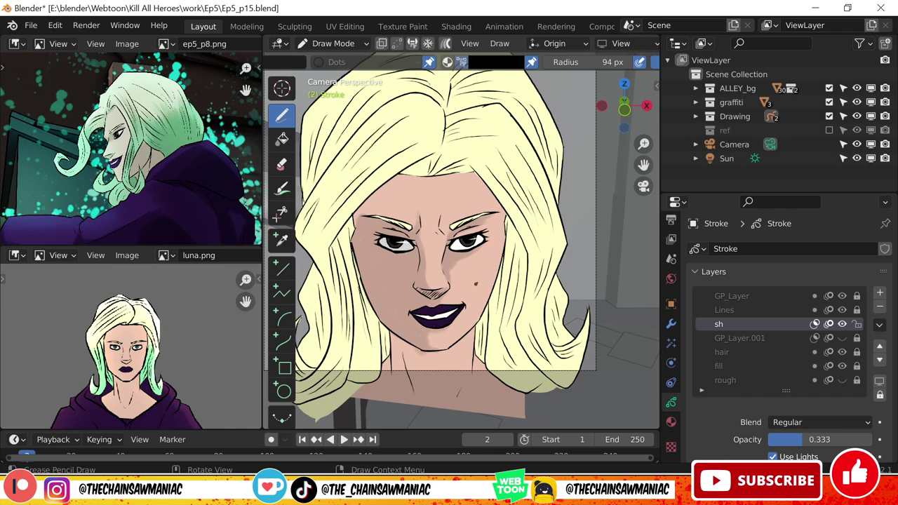
shift+middle_drag(461, 280, 470, 243)
drag(413, 302, 421, 365)
drag(393, 316, 396, 365)
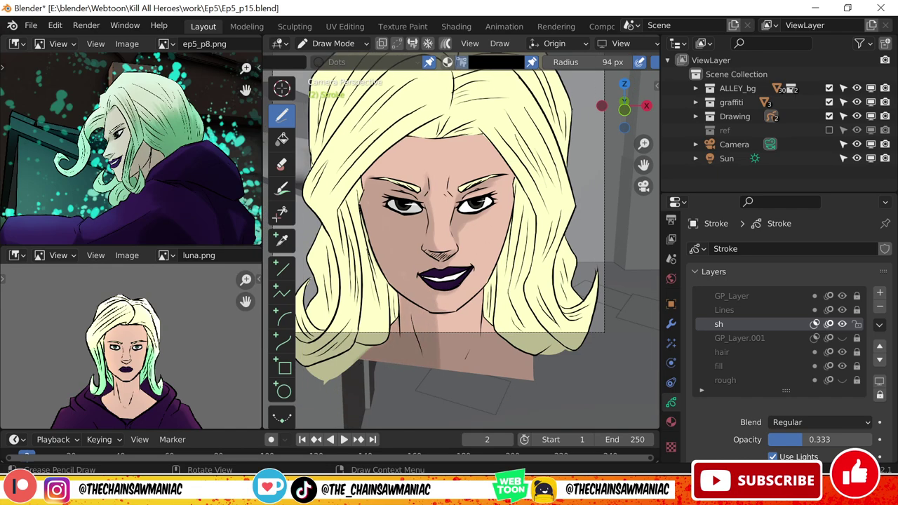
Shade under the chin and the right side of the neck, and hatch the right hair.
drag(452, 324, 497, 267)
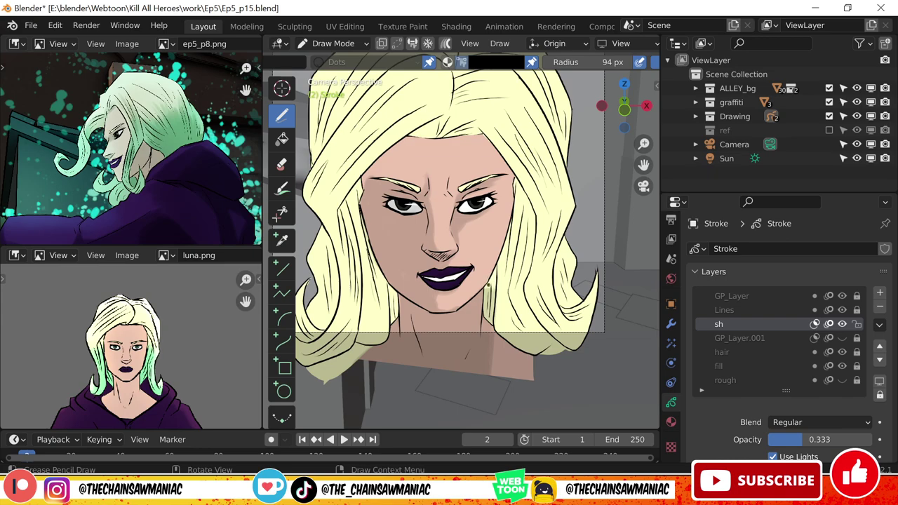
drag(495, 338, 533, 378)
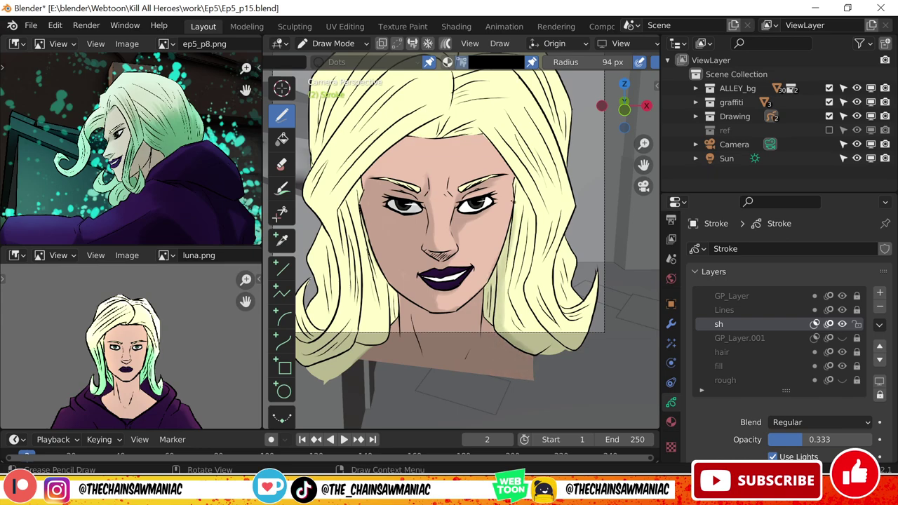
drag(509, 193, 526, 309)
drag(506, 260, 548, 353)
drag(520, 281, 569, 351)
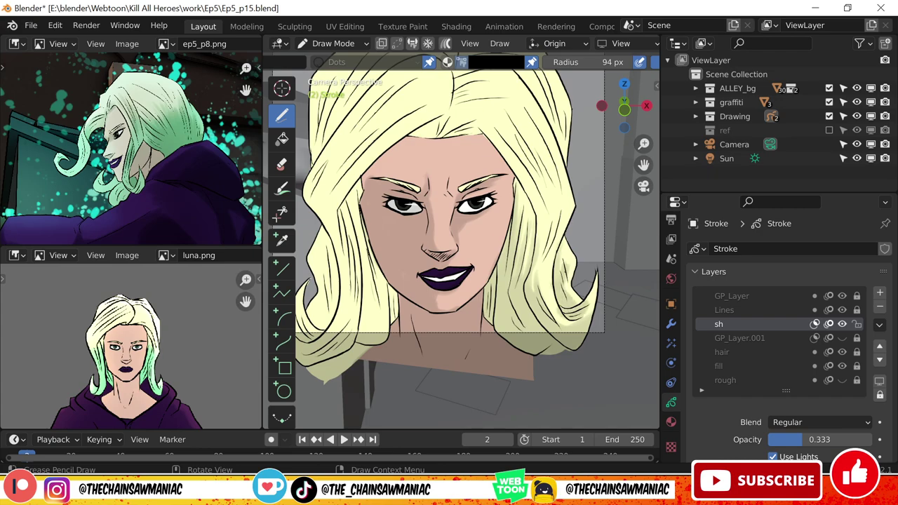
Shade the left forehead hairline and raise the sh layer opacity to 0.782.
shift+middle_drag(457, 239, 463, 266)
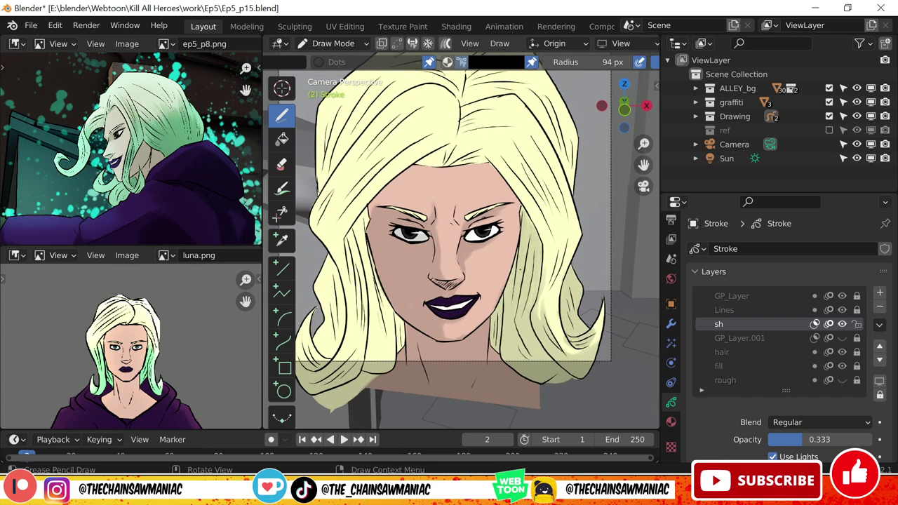
drag(450, 144, 351, 234)
drag(447, 148, 441, 163)
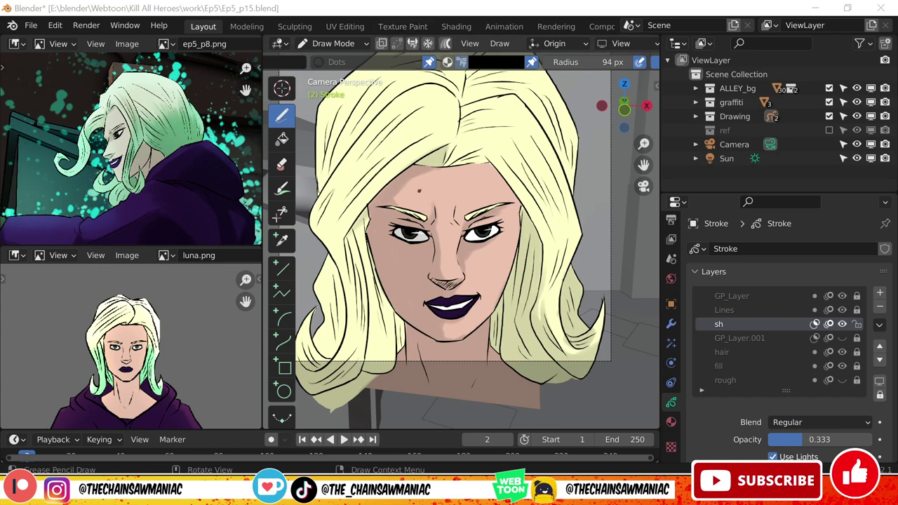
click(397, 190)
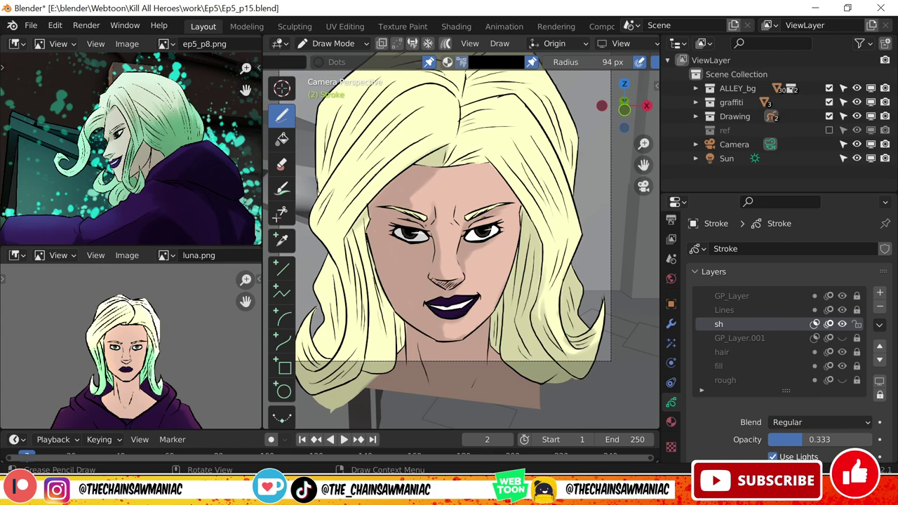
scroll(463, 231, down, 2)
drag(786, 440, 844, 439)
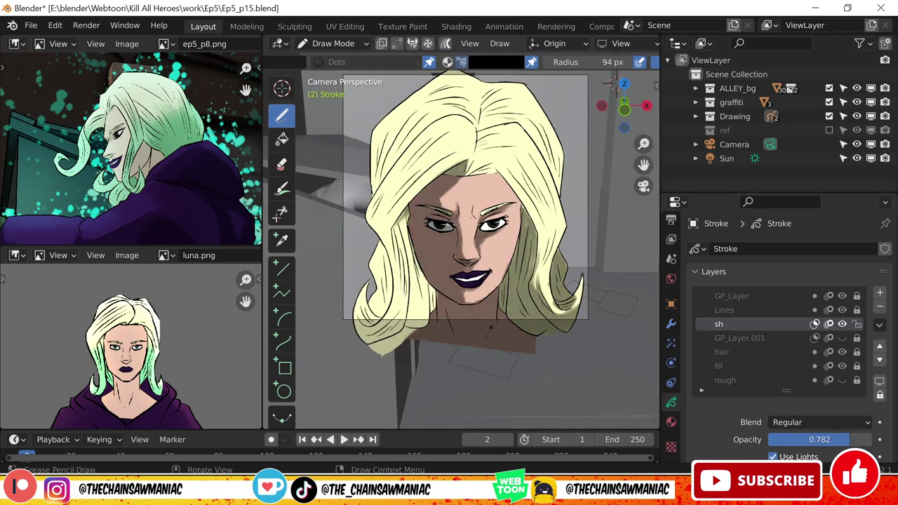
With the Pen brush, paint a dark shadow over the left hair and neck.
click(330, 61)
click(606, 105)
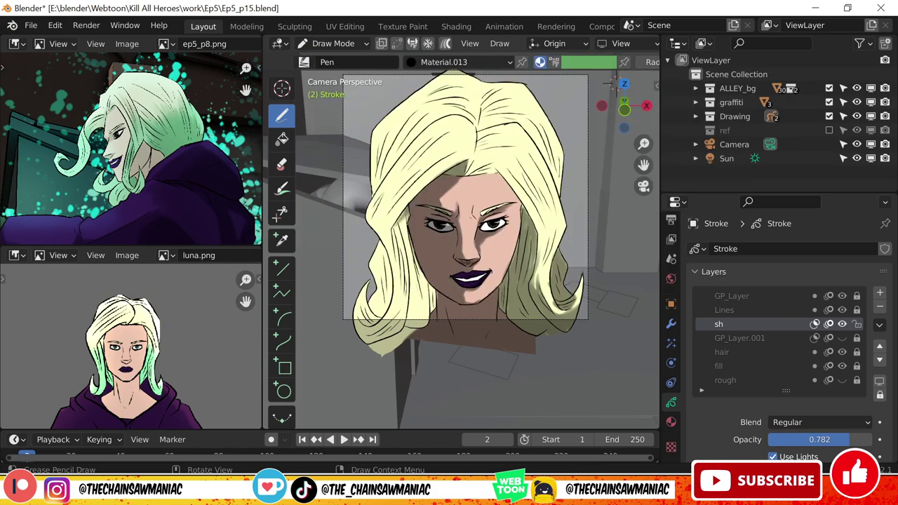
mouse_move(404, 213)
mouse_down()
mouse_move(385, 337)
mouse_move(398, 219)
mouse_up()
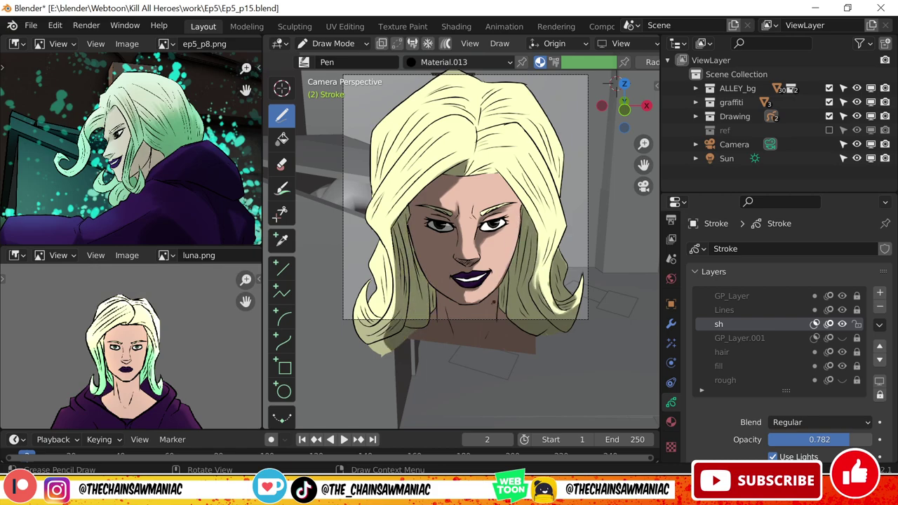
scroll(480, 245, up, 2)
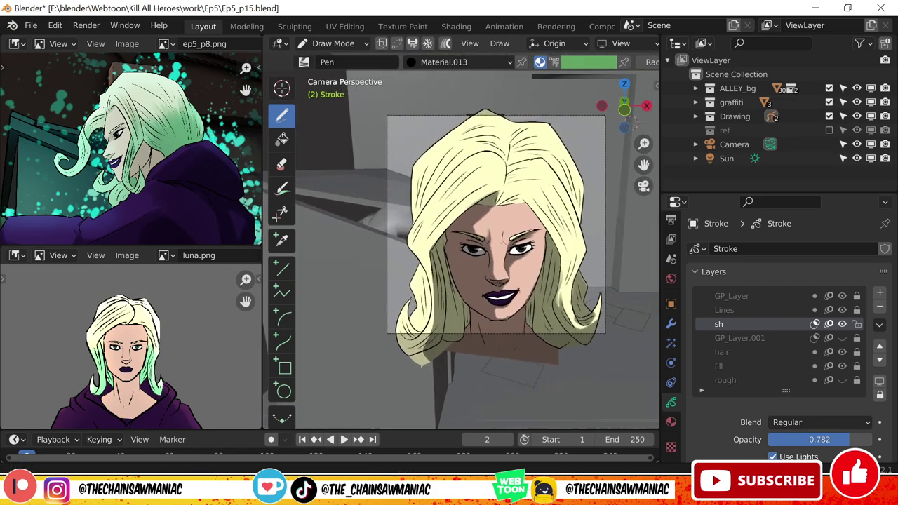
key(Home)
scroll(480, 245, down, 2)
Choose the pp_wet_1 brush and set the sh layer opacity to 0.8 in rendered preview.
click(304, 61)
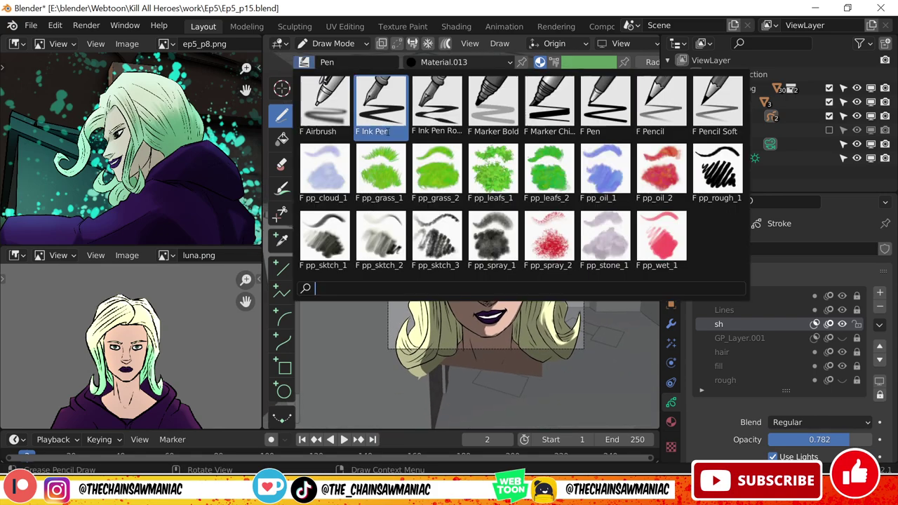
click(547, 229)
scroll(464, 62, down, 3)
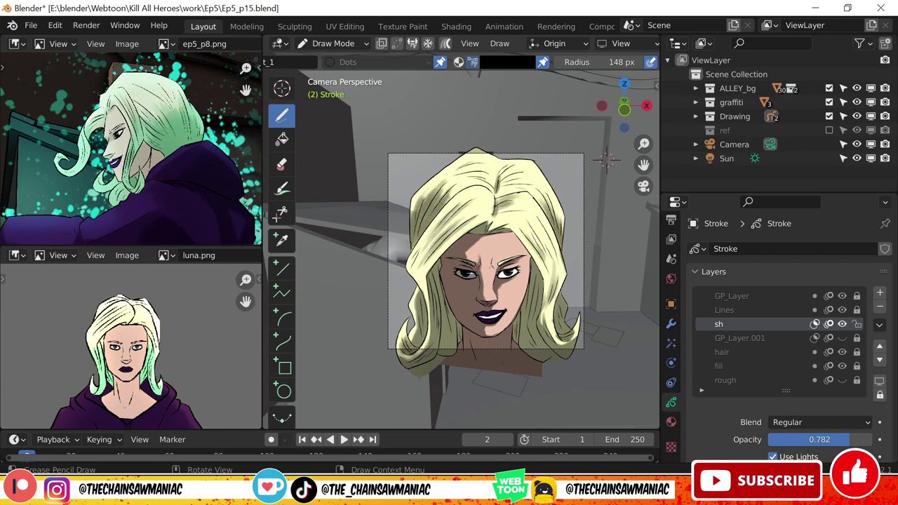
key(z)
click(541, 217)
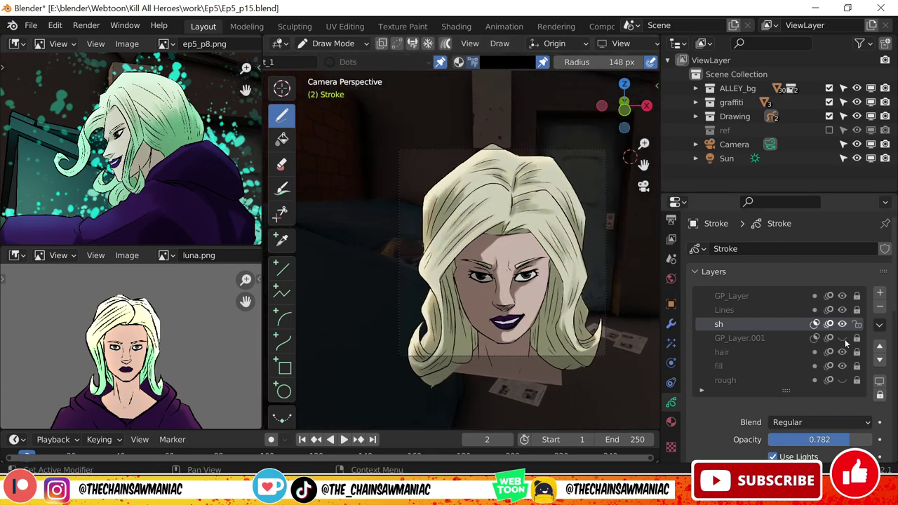
mouse_move(825, 440)
mouse_down()
mouse_move(858, 442)
mouse_move(850, 449)
mouse_up()
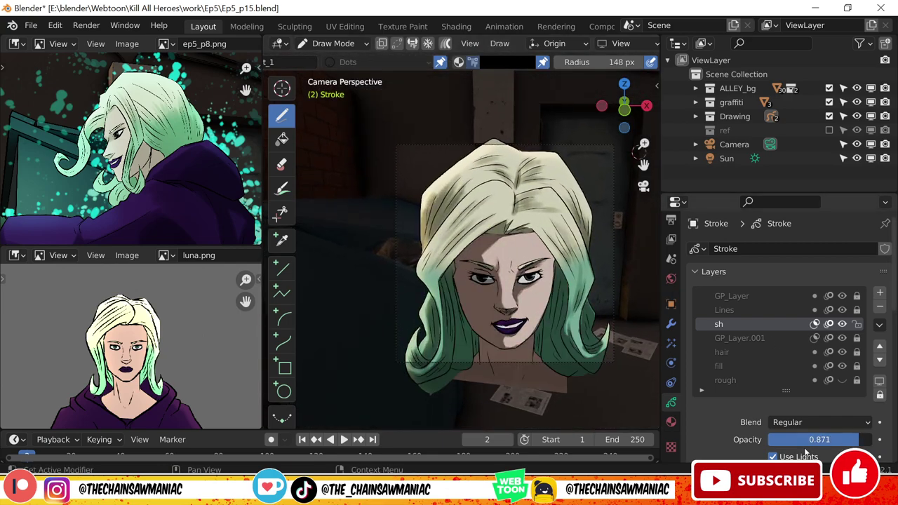
double_click(846, 440)
text(0.8)
key(Return)
Add a new top layer named sp using the Black.001 material in solid shading.
click(880, 292)
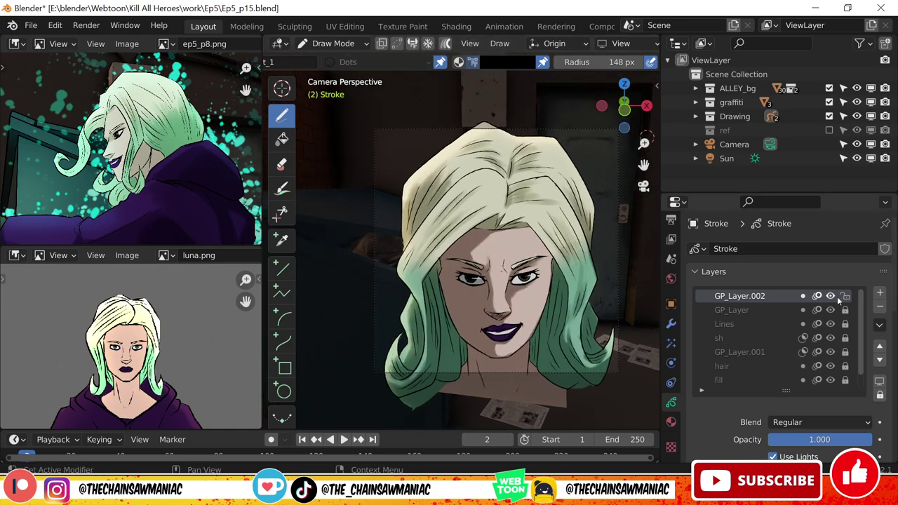
click(456, 62)
click(370, 94)
click(527, 43)
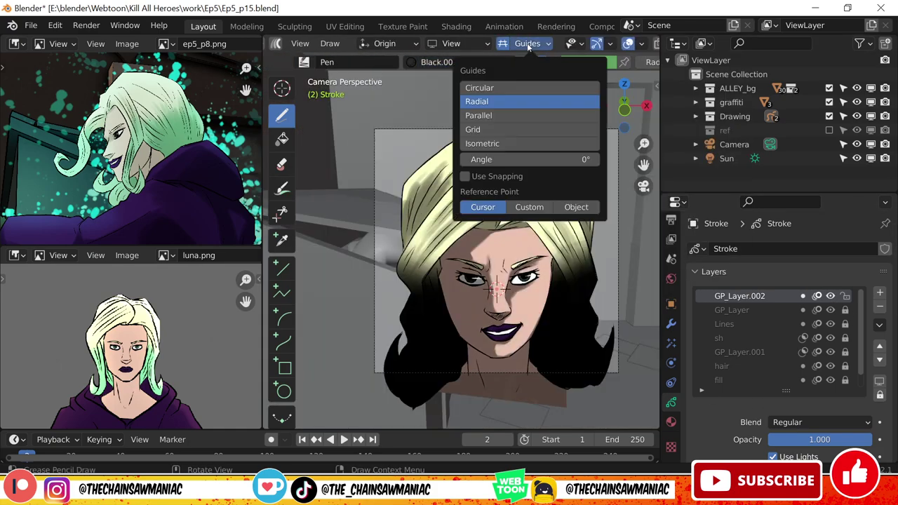
ctrl+scroll(477, 62, right, 4)
ctrl+scroll(594, 62, up, 5)
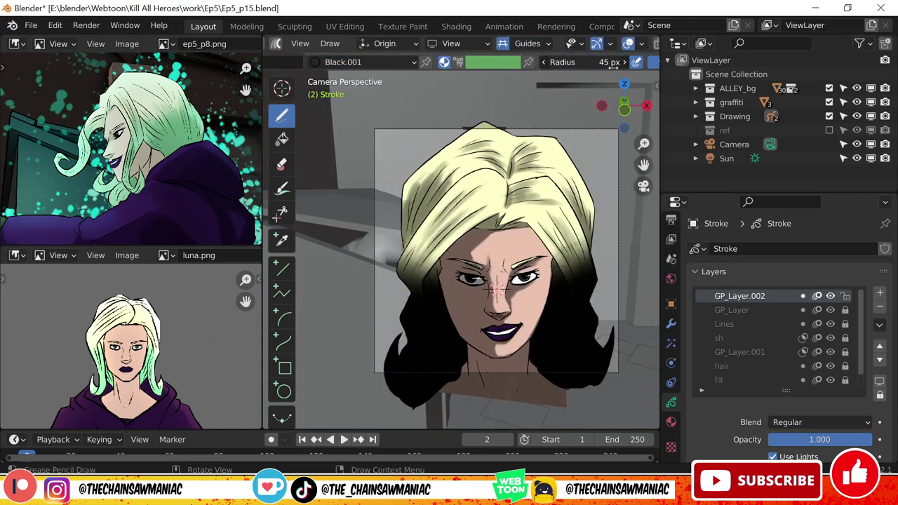
ctrl+scroll(594, 62, down, 10)
double_click(742, 297)
text(sp)
key(Return)
ctrl+scroll(477, 62, left, 2)
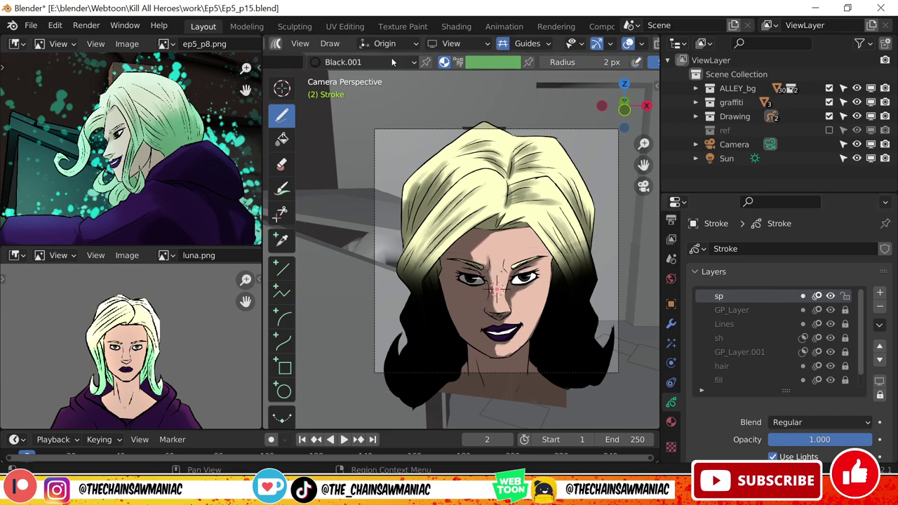
click(527, 43)
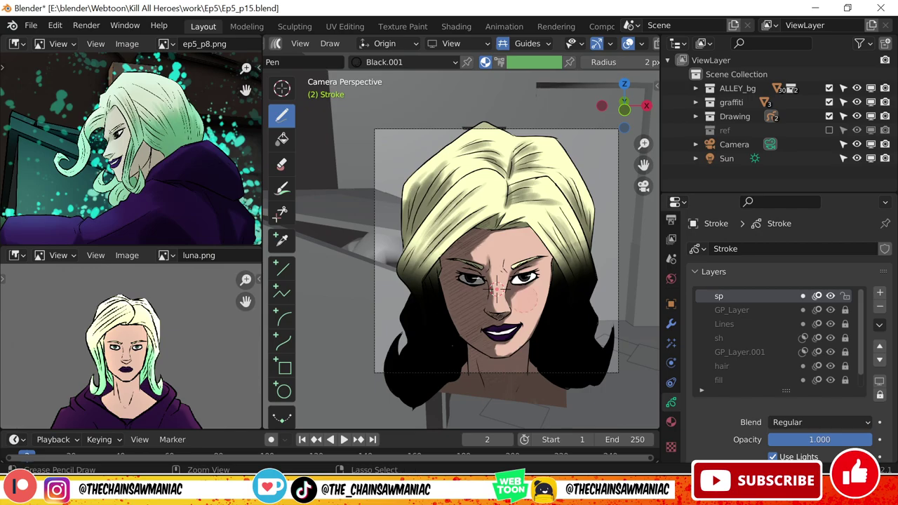
scroll(495, 288, up, 3)
Lock the sh layer, then select and move the iris stroke in the eye.
click(846, 338)
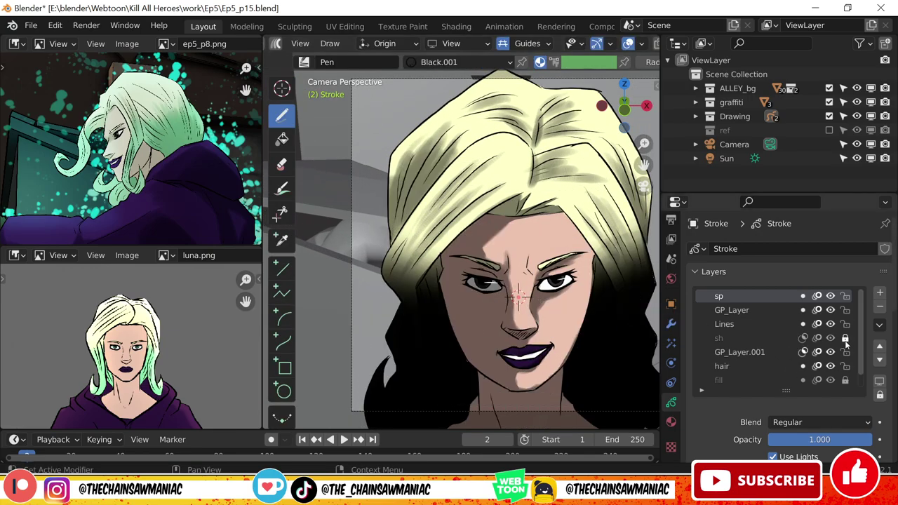
key(Tab)
scroll(520, 295, up, 5)
click(534, 298)
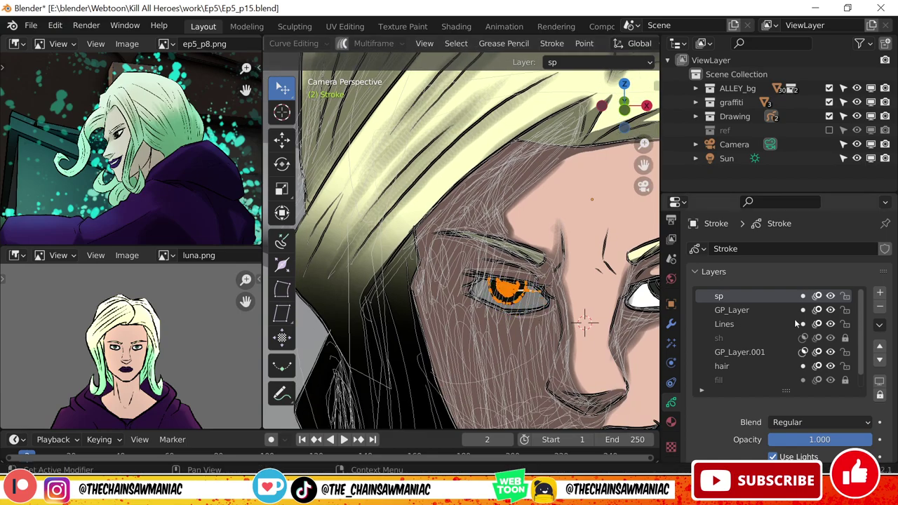
scroll(632, 329, up, 2)
scroll(786, 337, down, 1)
key(alt+a)
click(530, 329)
key(g)
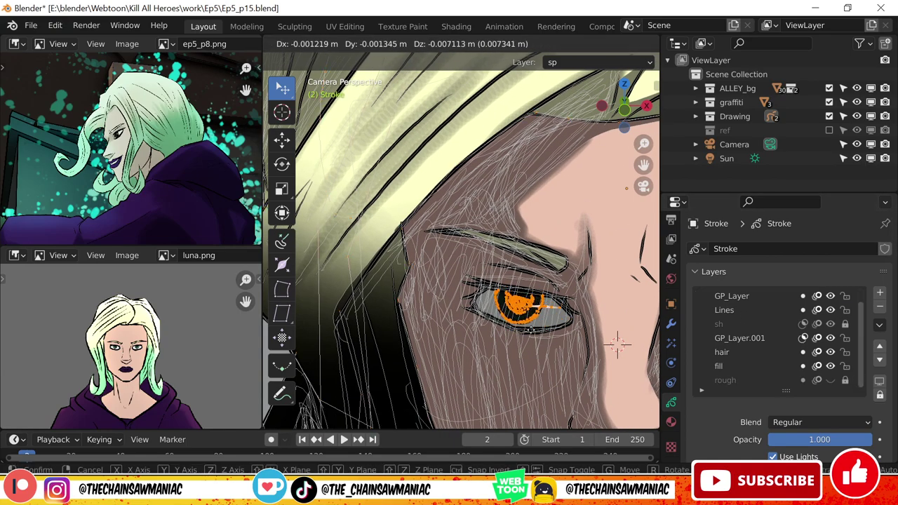
key(Escape)
key(Tab)
Switch back into stroke Edit Mode and zoom around the eye.
scroll(618, 344, down, 4)
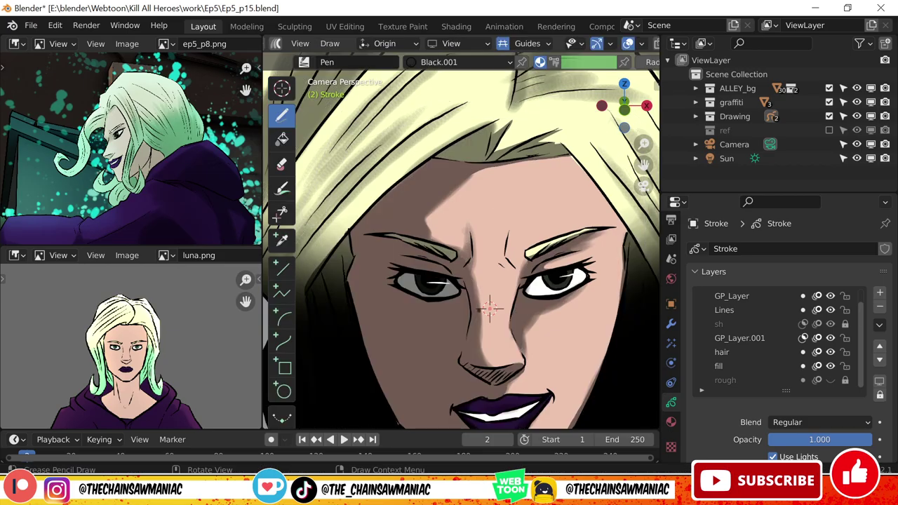
scroll(435, 323, up, 3)
key(Tab)
key(Tab)
key(Tab)
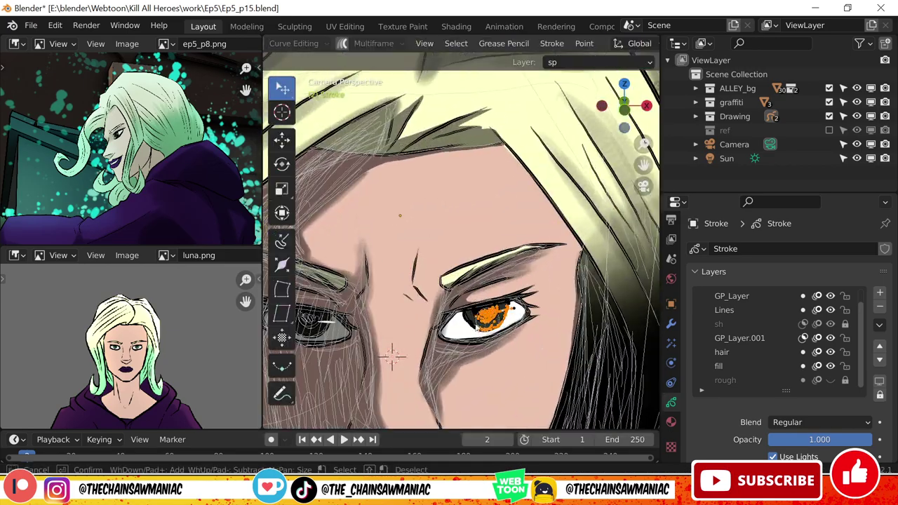
key(Tab)
scroll(393, 356, down, 4)
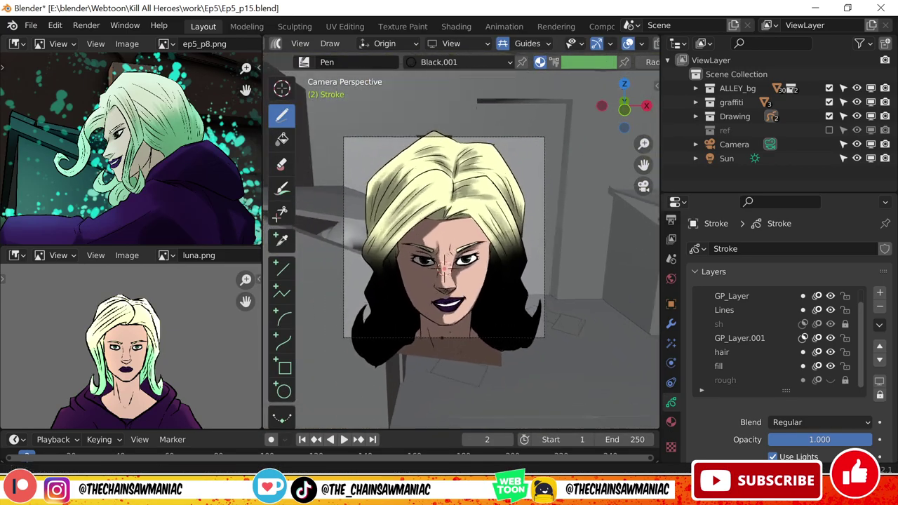
scroll(449, 253, up, 3)
scroll(449, 253, down, 4)
click(754, 297)
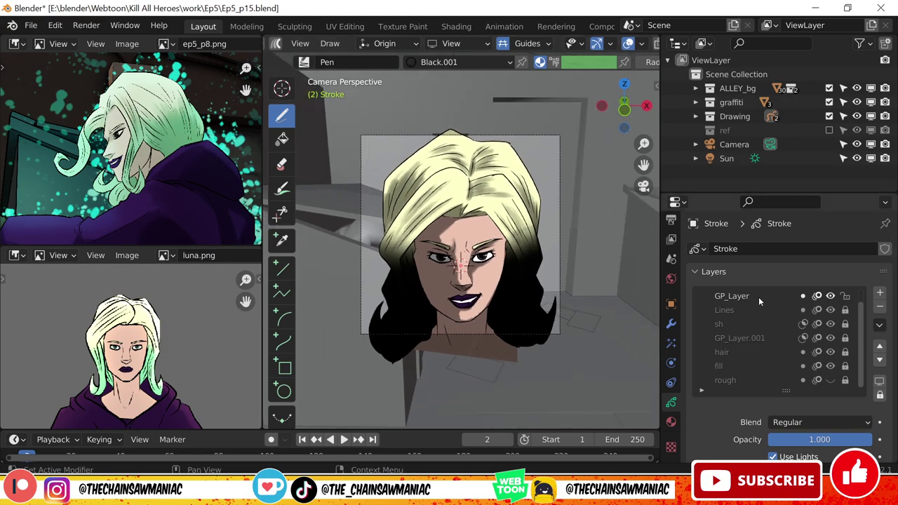
click(880, 292)
click(327, 62)
click(321, 105)
click(461, 266)
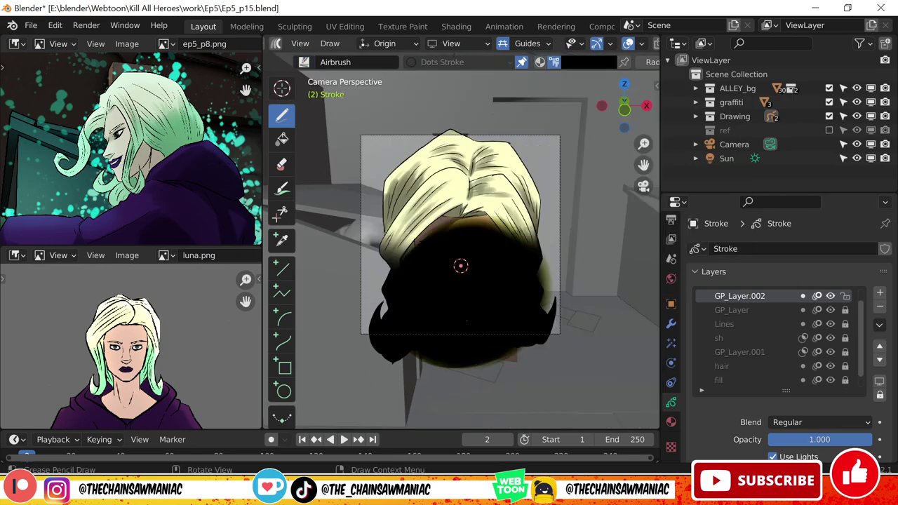
scroll(456, 62, down, 5)
drag(428, 211, 461, 265)
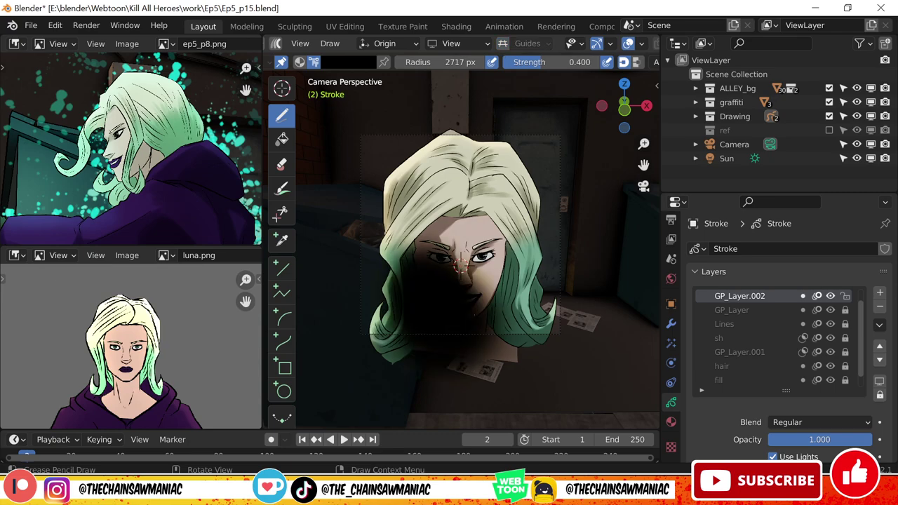
scroll(723, 379, down, 3)
click(813, 377)
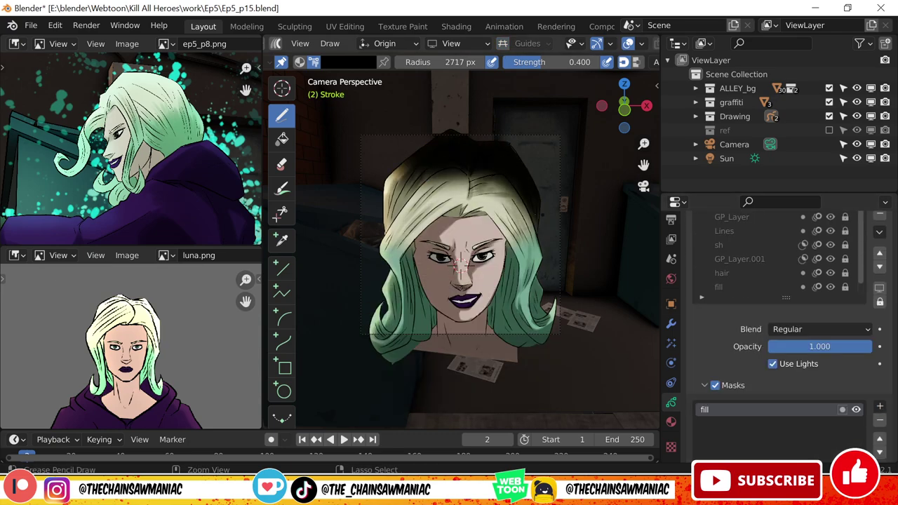
drag(832, 347, 822, 347)
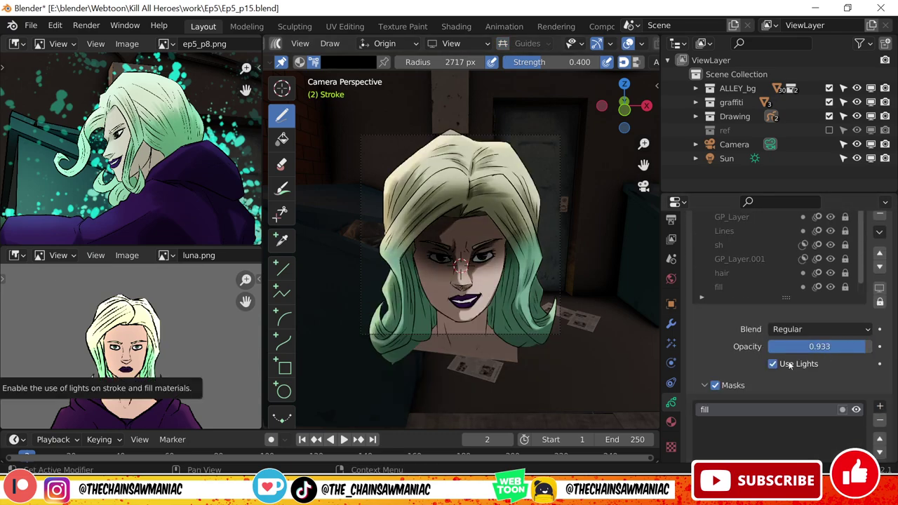
key(Tab)
key(g)
click(515, 297)
key(Tab)
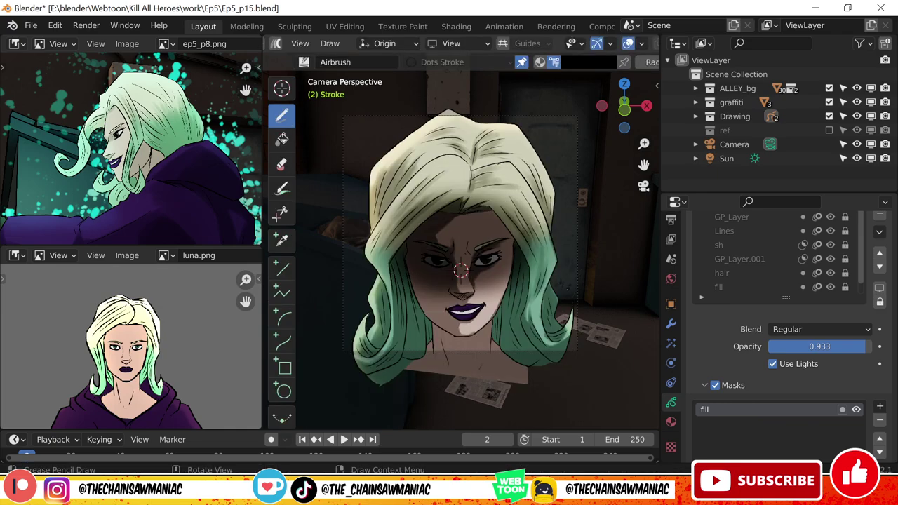
key(Tab)
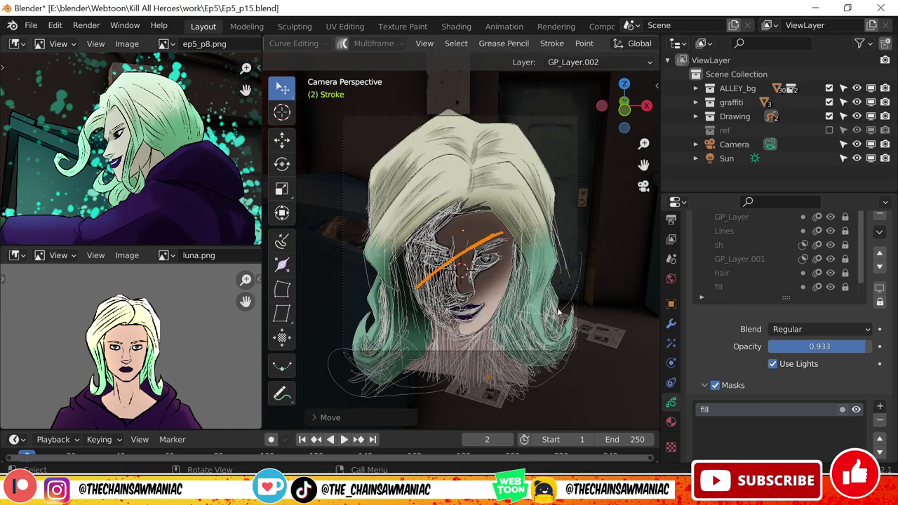
key(Tab)
click(880, 274)
double_click(740, 277)
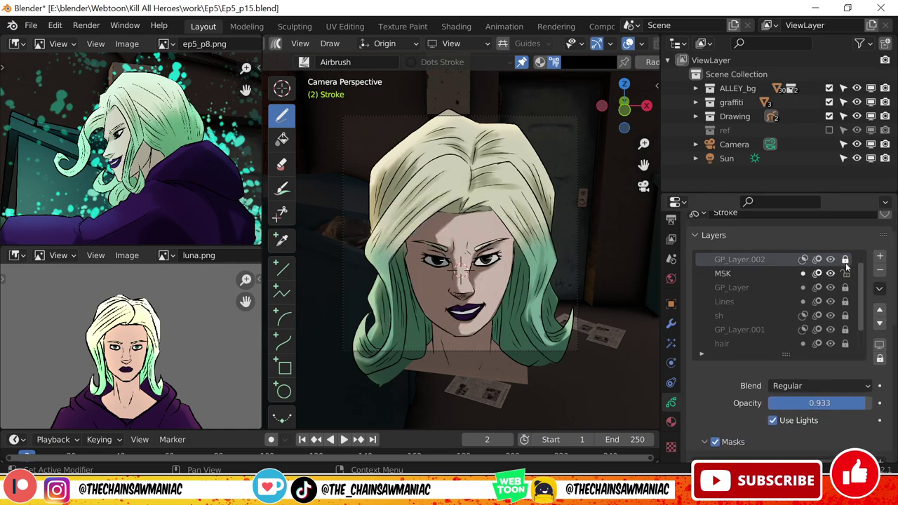
click(765, 273)
click(319, 62)
click(605, 101)
click(456, 62)
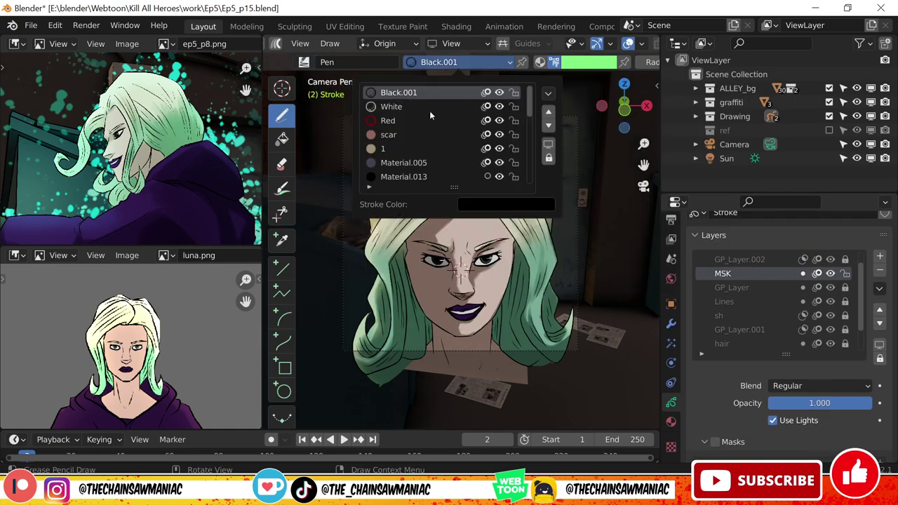
click(407, 164)
mouse_move(464, 207)
mouse_down()
mouse_move(457, 263)
mouse_move(407, 330)
mouse_up()
key(Tab)
key(Tab)
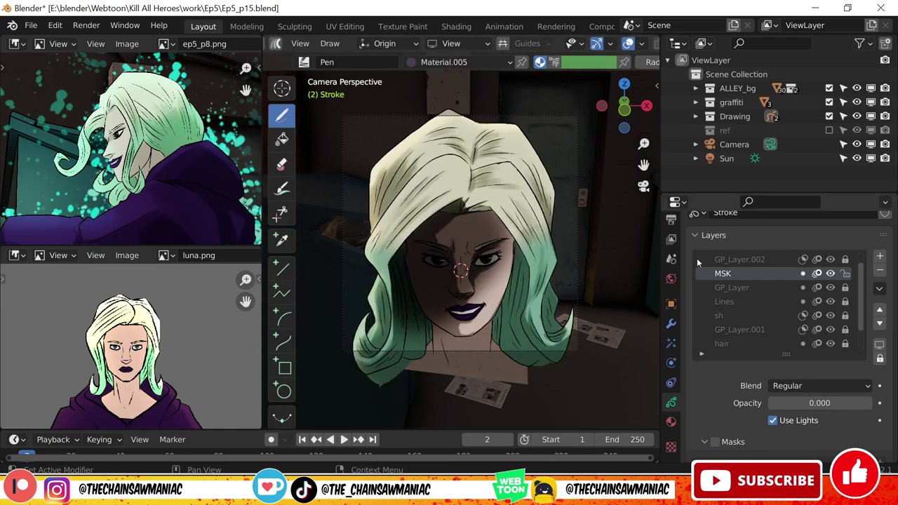
key(Tab)
key(Tab)
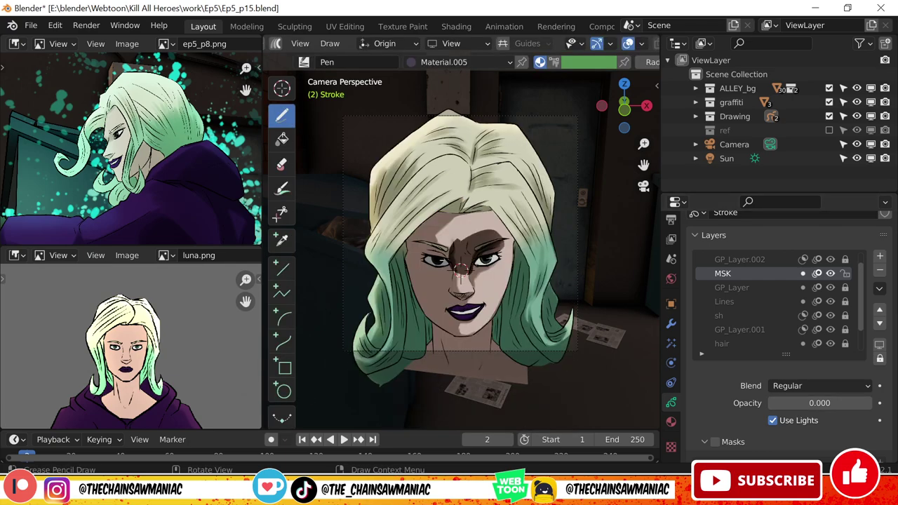
key(ctrl+z)
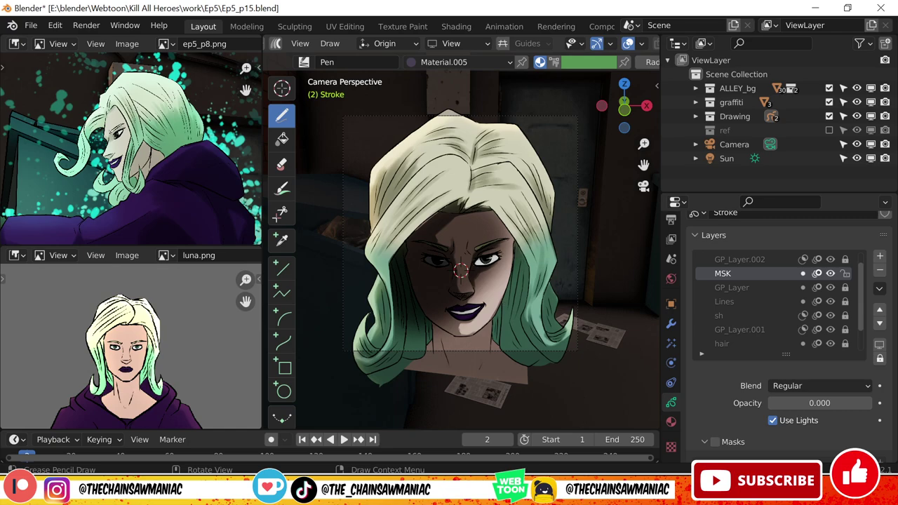
scroll(461, 271, down, 1)
click(739, 258)
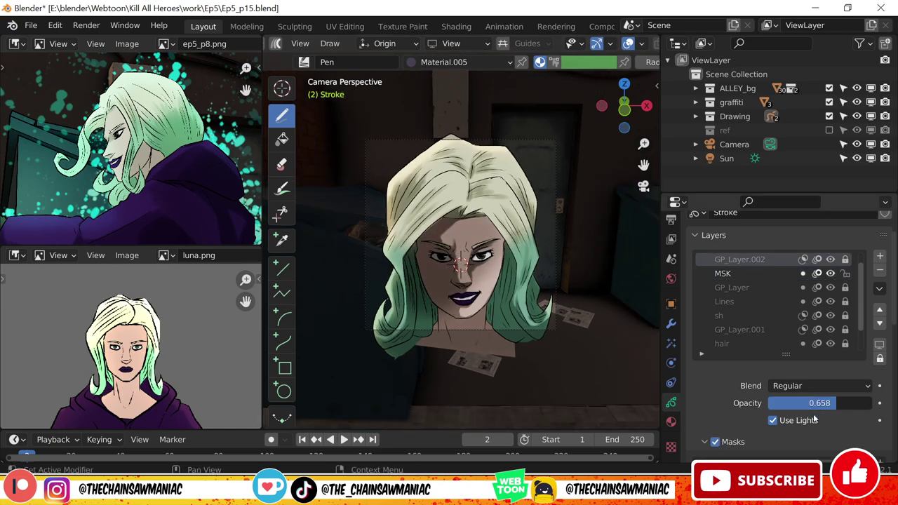
drag(835, 404, 865, 413)
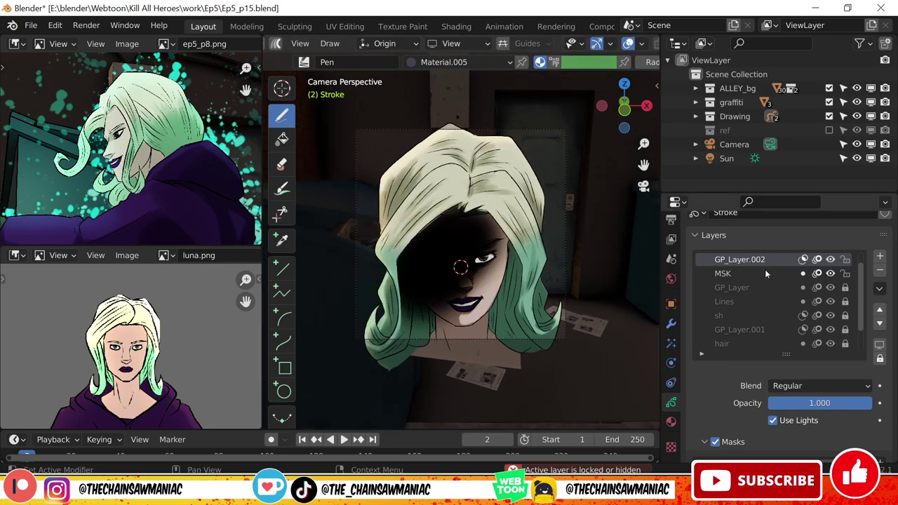
click(765, 273)
key(ctrl+z)
key(ctrl+z)
key(ctrl+z)
key(ctrl+z)
key(ctrl+z)
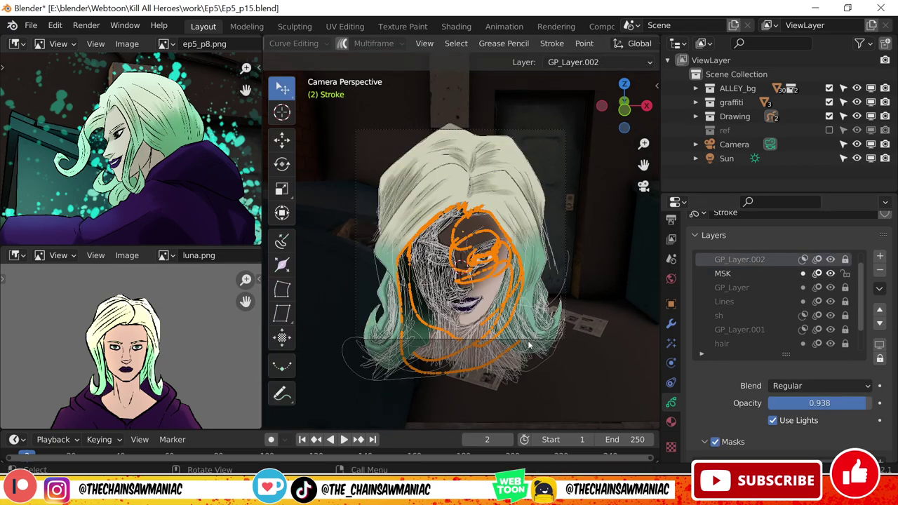
key(ctrl+z)
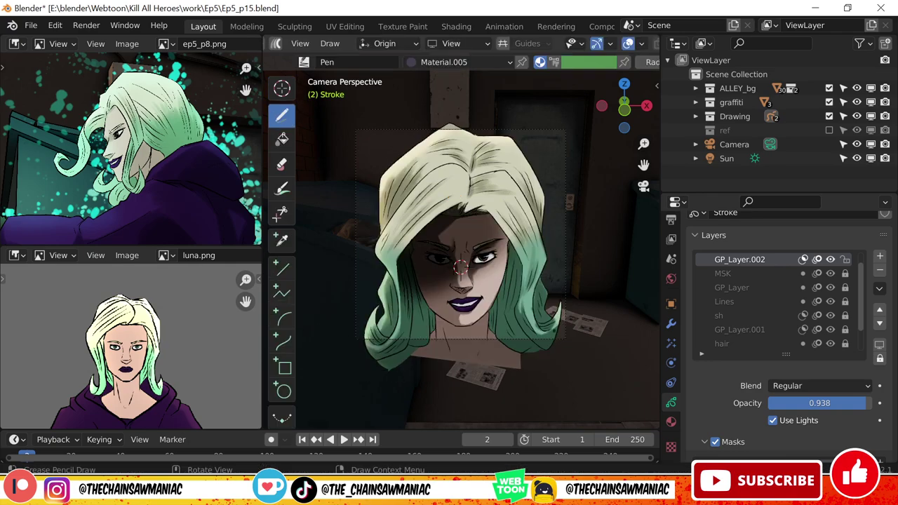
key(ctrl+z)
key(ctrl+z)
key(ctrl+z)
key(ctrl+z)
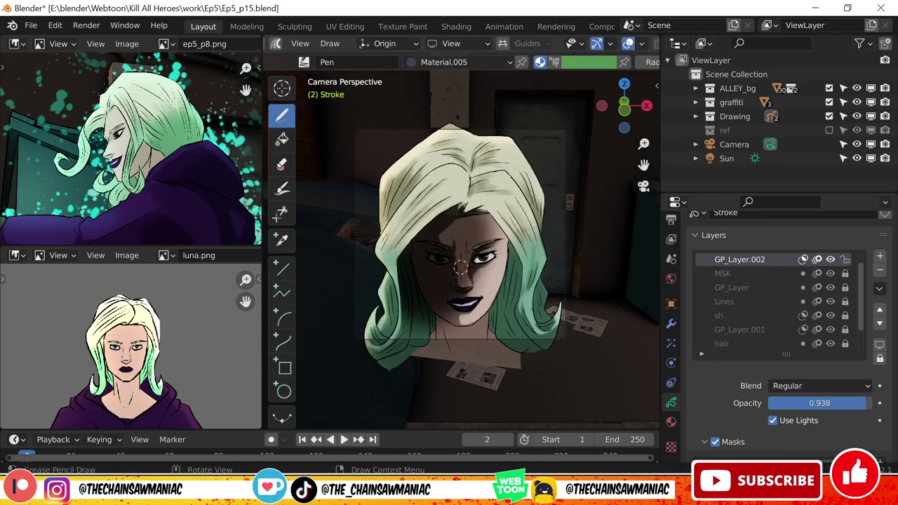
key(ctrl+z)
key(ctrl+z)
key(ctrl+z)
key(ctrl+z)
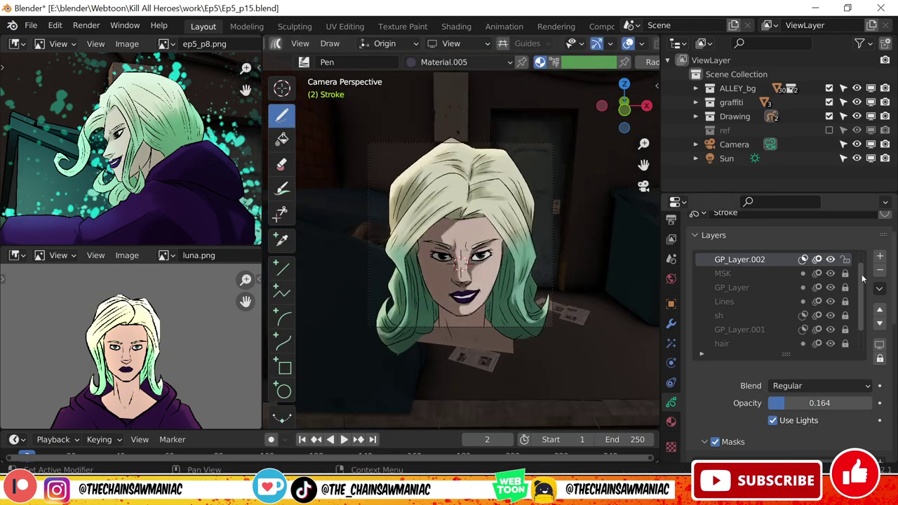
key(ctrl+z)
key(ctrl+z)
key(ctrl+z)
key(ctrl+z)
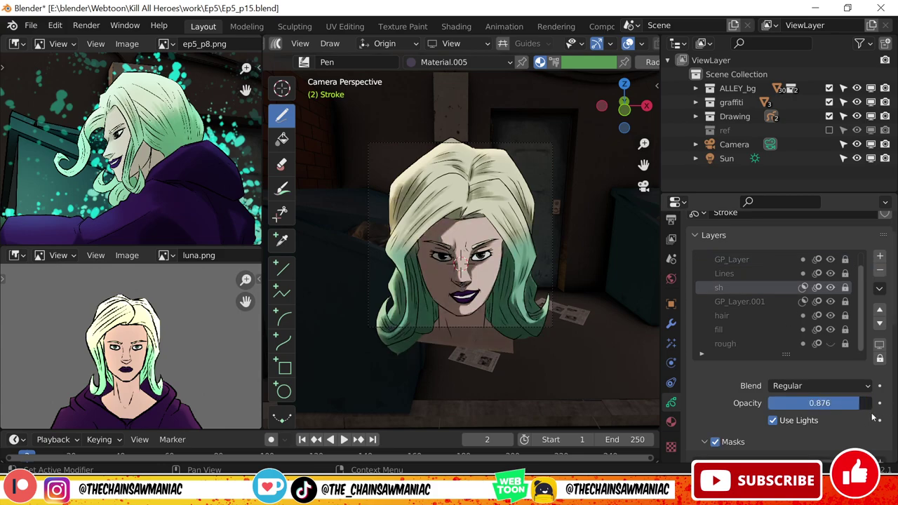
Save the project as Ep5_p15.blend, render the panel, and open Save As Image with PNG RGBA.
click(31, 25)
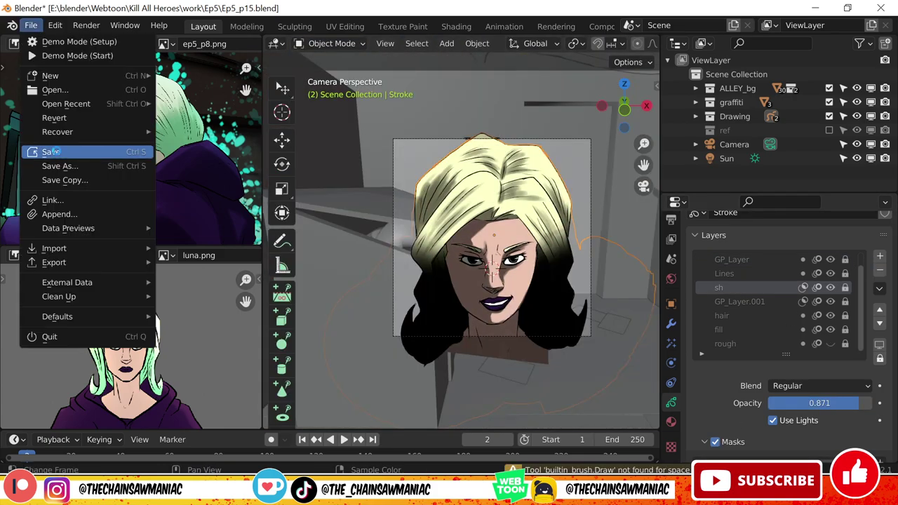
click(28, 147)
key(F12)
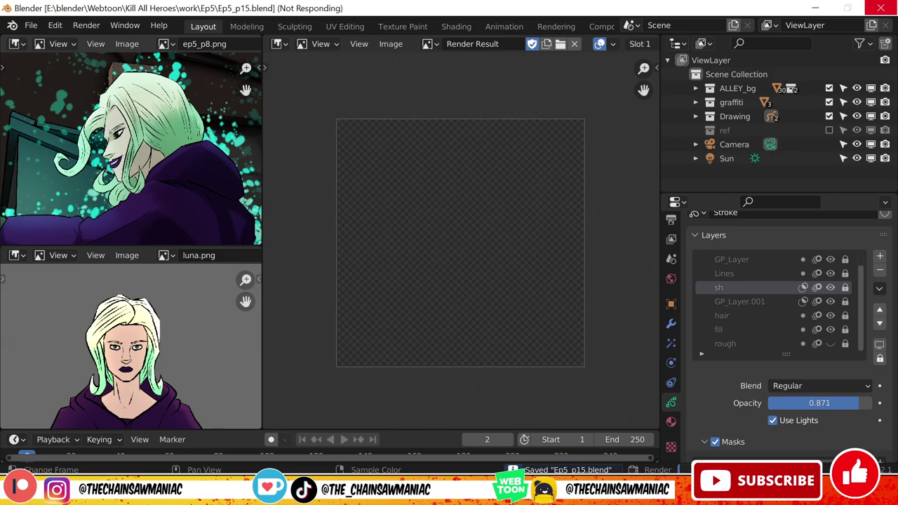
key(shift+alt+s)
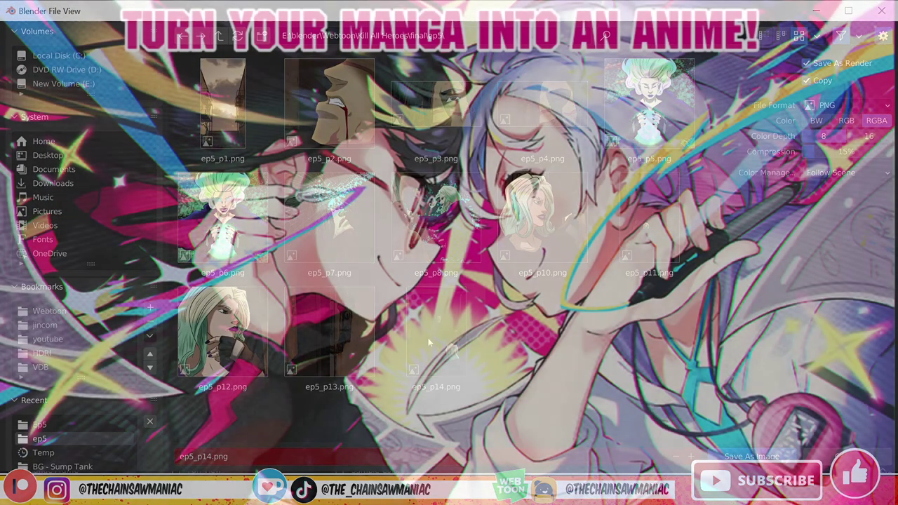